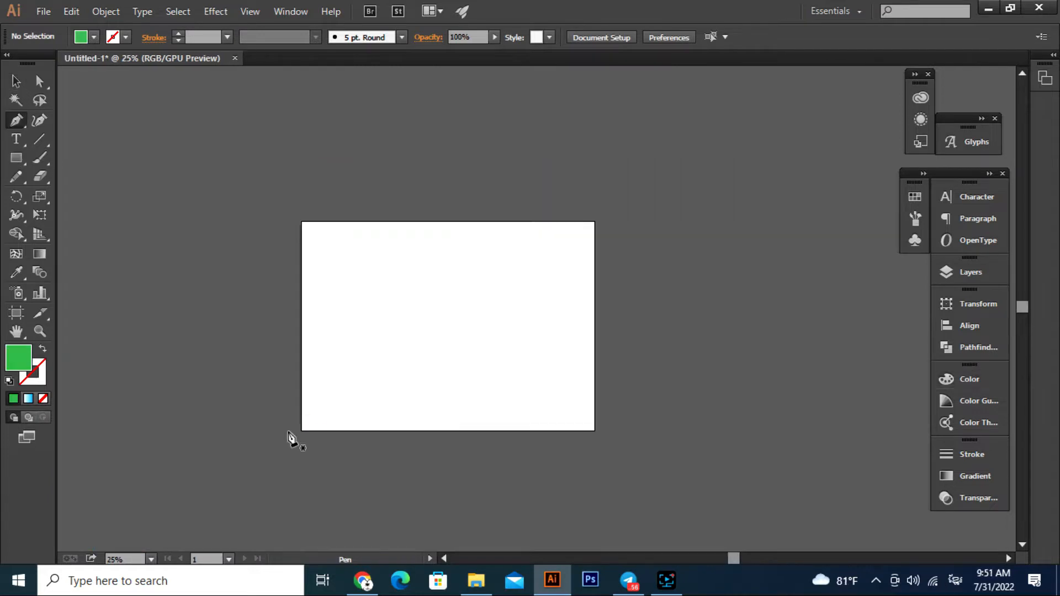
Step: Draw a gently wavy open path with the Pen tool across the artboard's lower part, from its left edge to its right edge
{"action": "scroll", "coordinate": [301, 430], "scroll_direction": "up", "scroll_amount": 1}
{"action": "left_click_drag", "start_coordinate": [590, 335], "coordinate": [482, 366]}
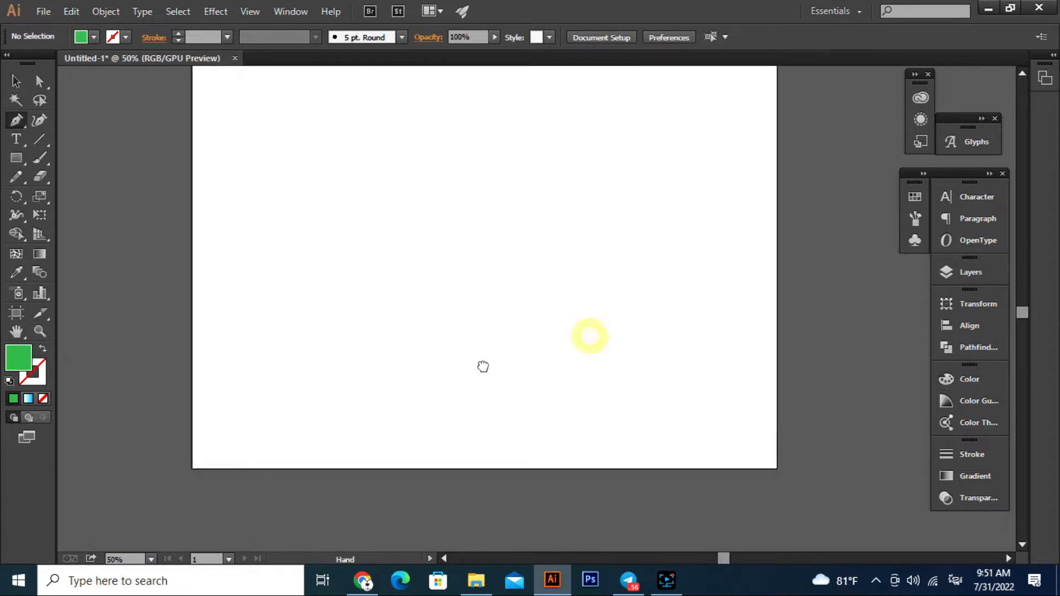
{"action": "left_click", "coordinate": [192, 392]}
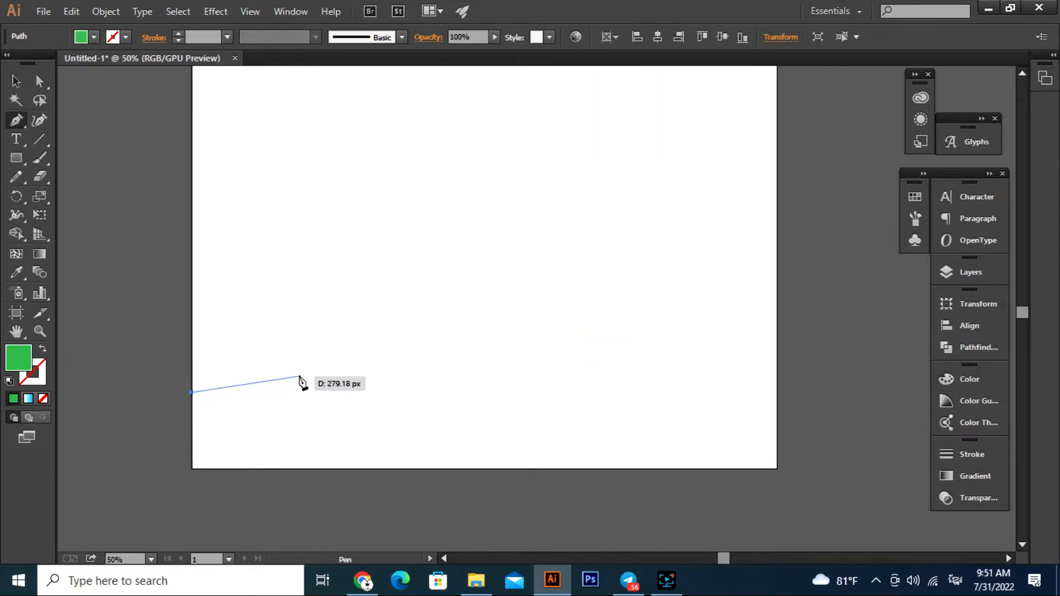
{"action": "left_click_drag", "start_coordinate": [321, 378], "coordinate": [371, 381]}
{"action": "left_click", "coordinate": [559, 393]}
{"action": "left_click_drag", "start_coordinate": [559, 392], "coordinate": [602, 388]}
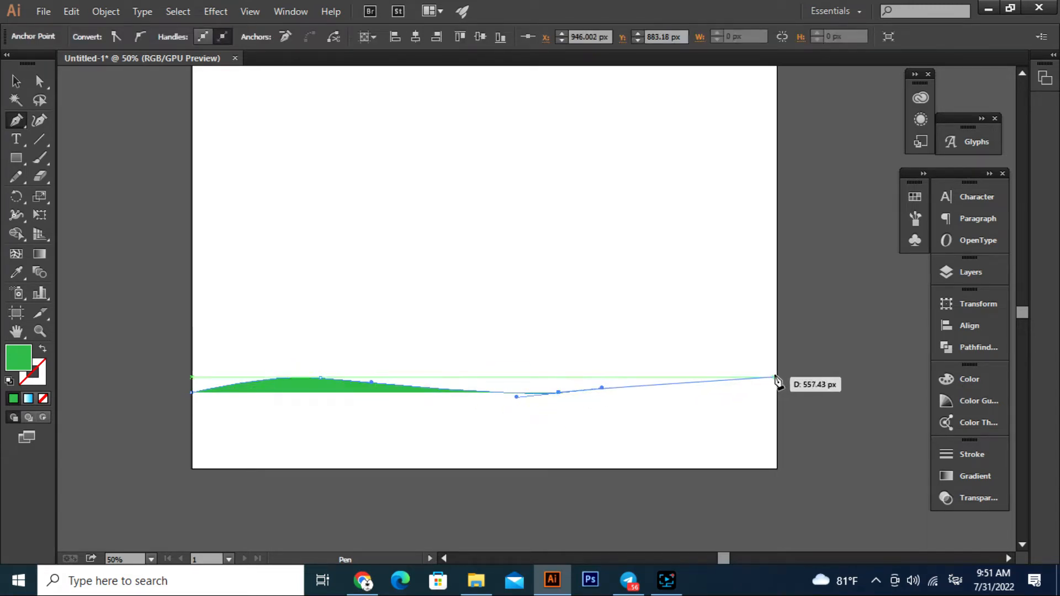
{"action": "left_click_drag", "start_coordinate": [777, 378], "coordinate": [828, 378]}
{"action": "left_click", "coordinate": [16, 81]}
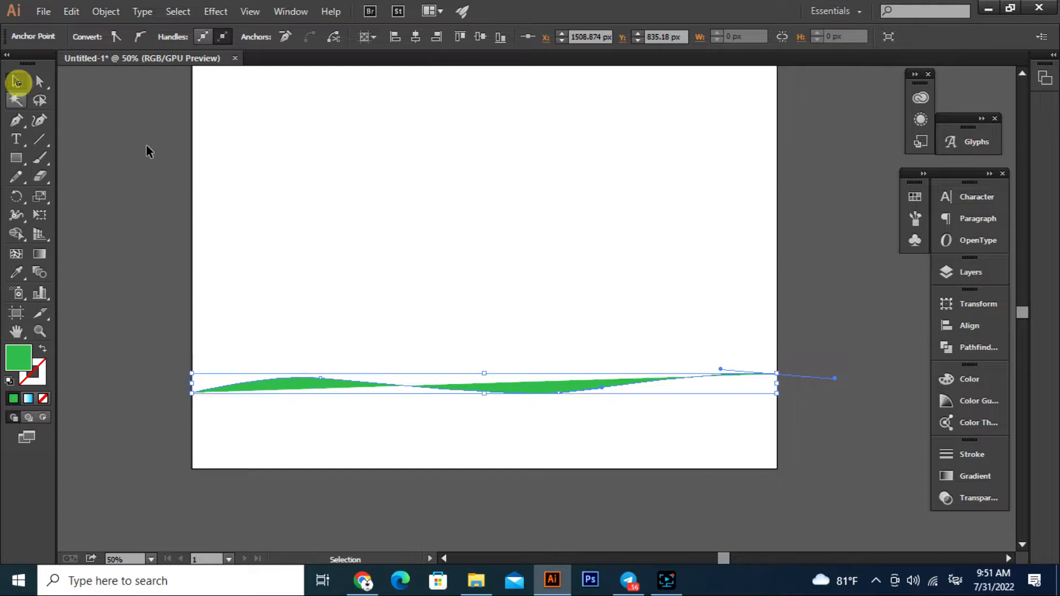
Step: Duplicate the wavy path straight above the original, leaving a gap for a river band between the two
{"action": "left_click", "coordinate": [813, 460]}
{"action": "left_click", "coordinate": [550, 393]}
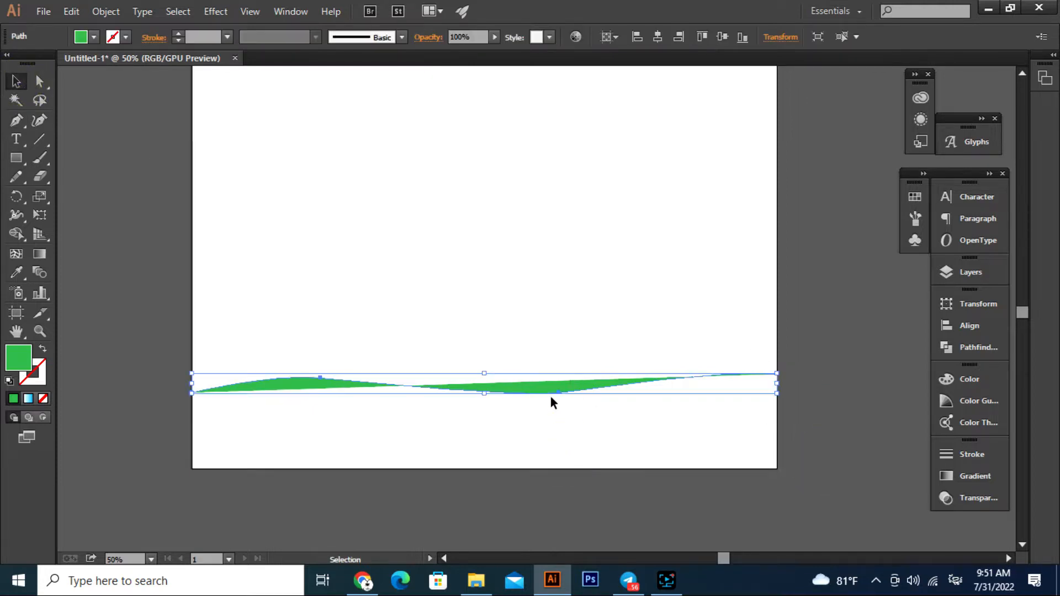
{"action": "left_click_drag", "start_coordinate": [549, 394], "coordinate": [558, 326]}
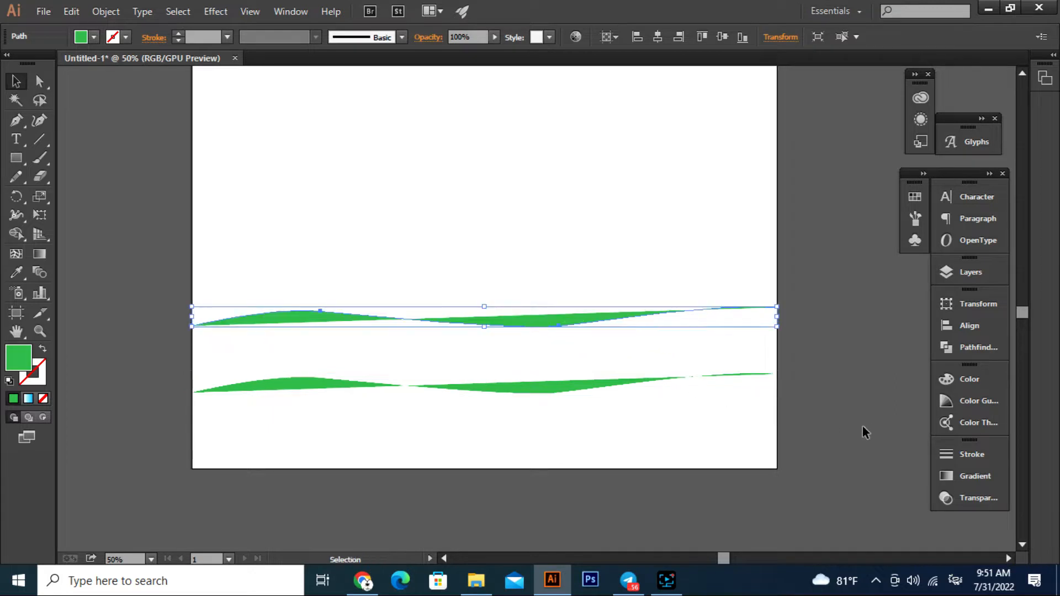
Step: Join the ends of the two wavy paths at both artboard edges with the Pen tool to form one closed band
{"action": "left_click", "coordinate": [784, 403]}
{"action": "key", "text": "p"}
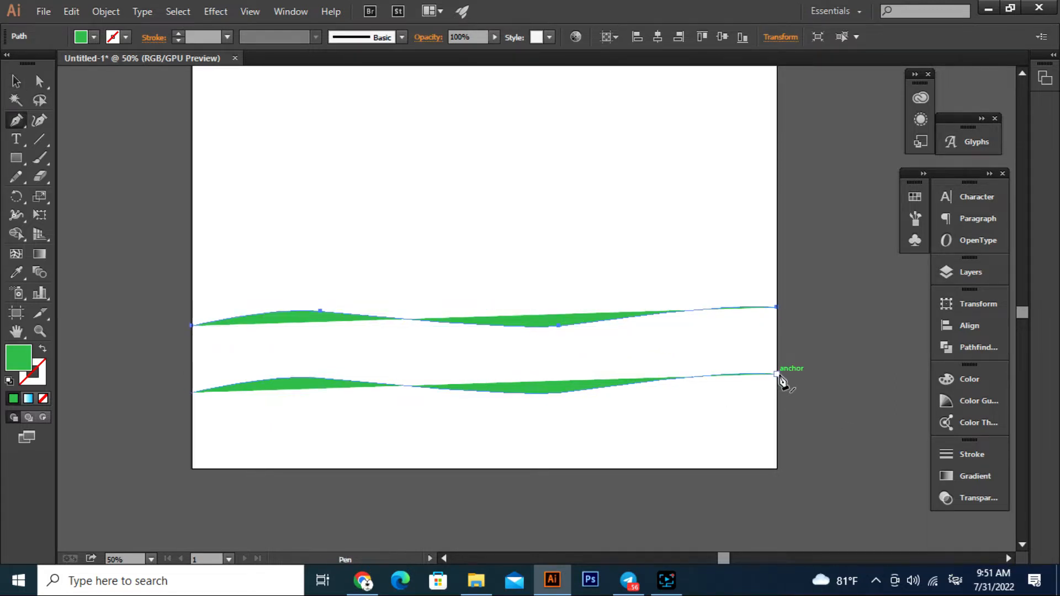
{"action": "left_click_drag", "start_coordinate": [777, 374], "coordinate": [789, 345]}
{"action": "left_click", "coordinate": [776, 307]}
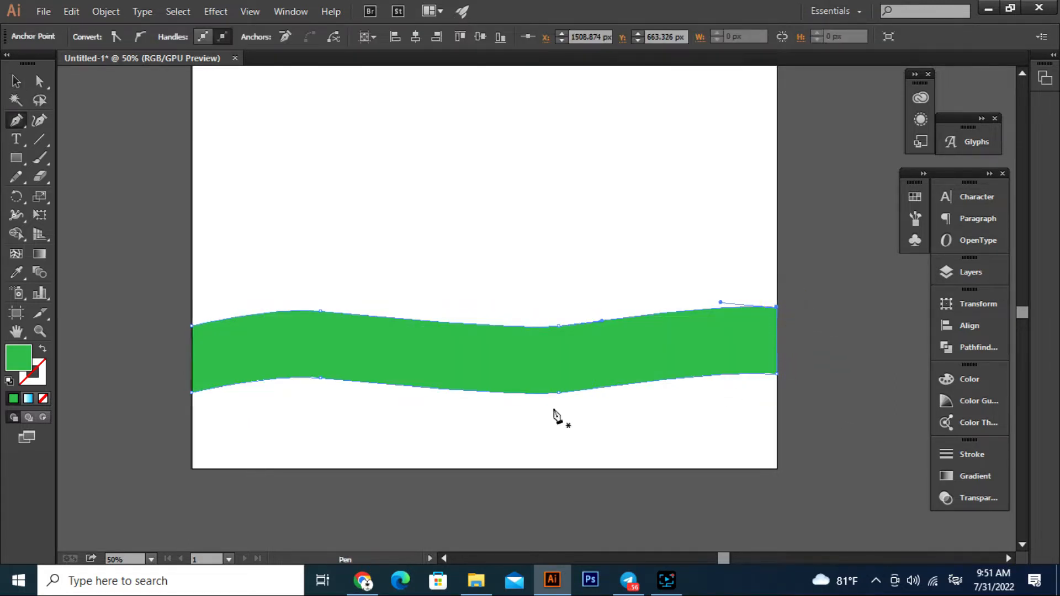
{"action": "left_click", "coordinate": [192, 393]}
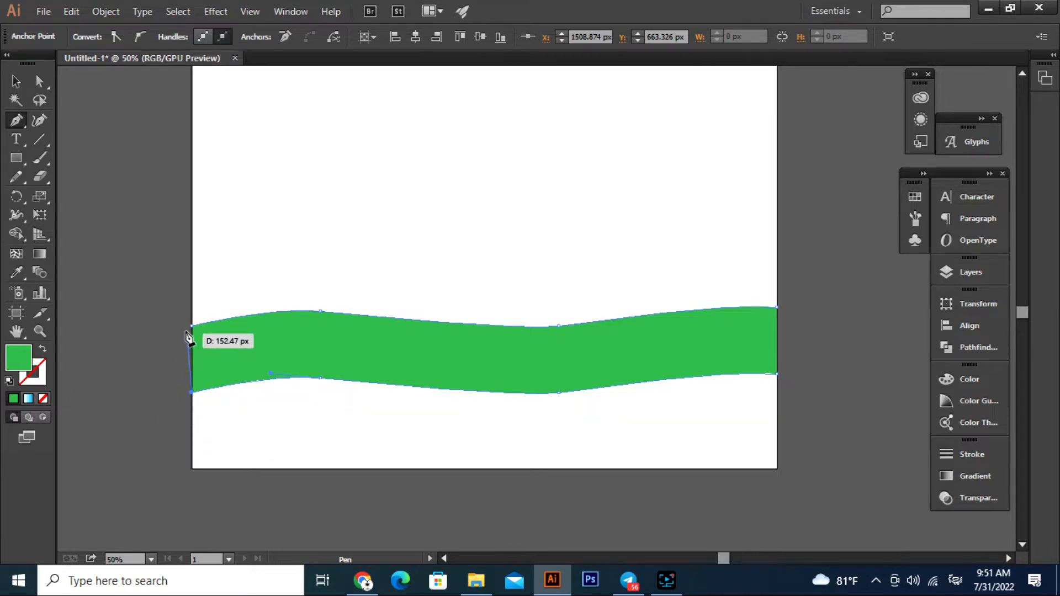
{"action": "left_click", "coordinate": [193, 326]}
{"action": "left_click", "coordinate": [16, 81]}
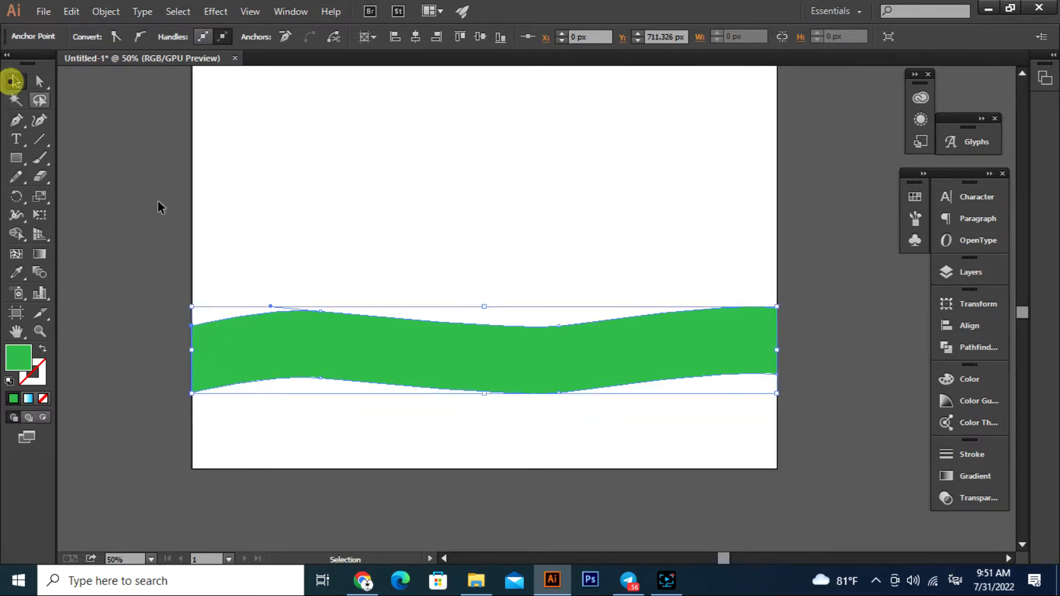
{"action": "left_click", "coordinate": [180, 214]}
Step: Lengthen the direction handle of the trough anchor on the band's lower edge to smooth the curve there
{"action": "left_click_drag", "start_coordinate": [563, 448], "coordinate": [649, 403]}
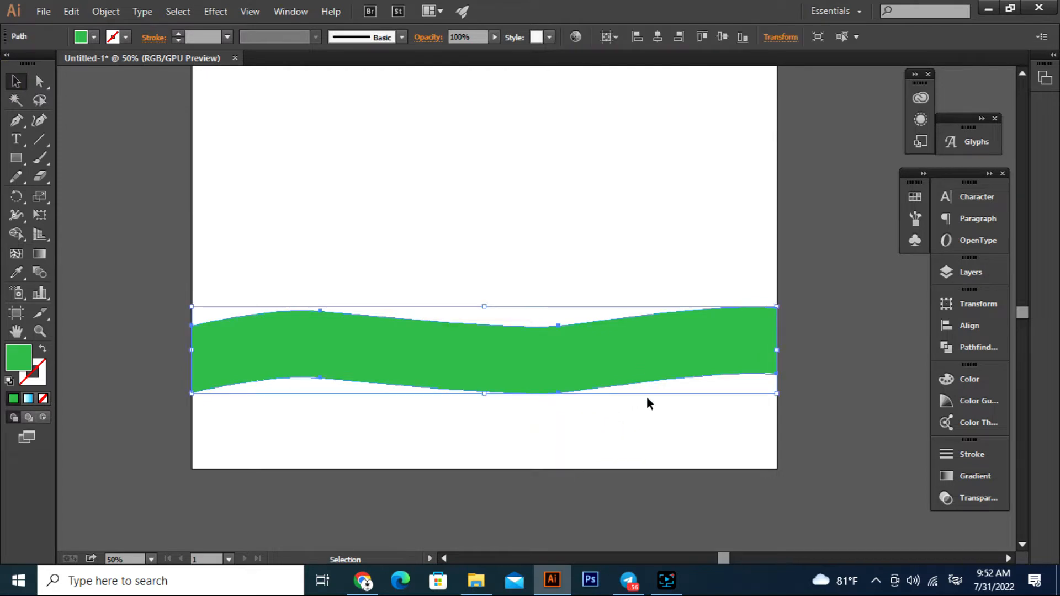
{"action": "key", "text": "a"}
{"action": "left_click", "coordinate": [559, 393]}
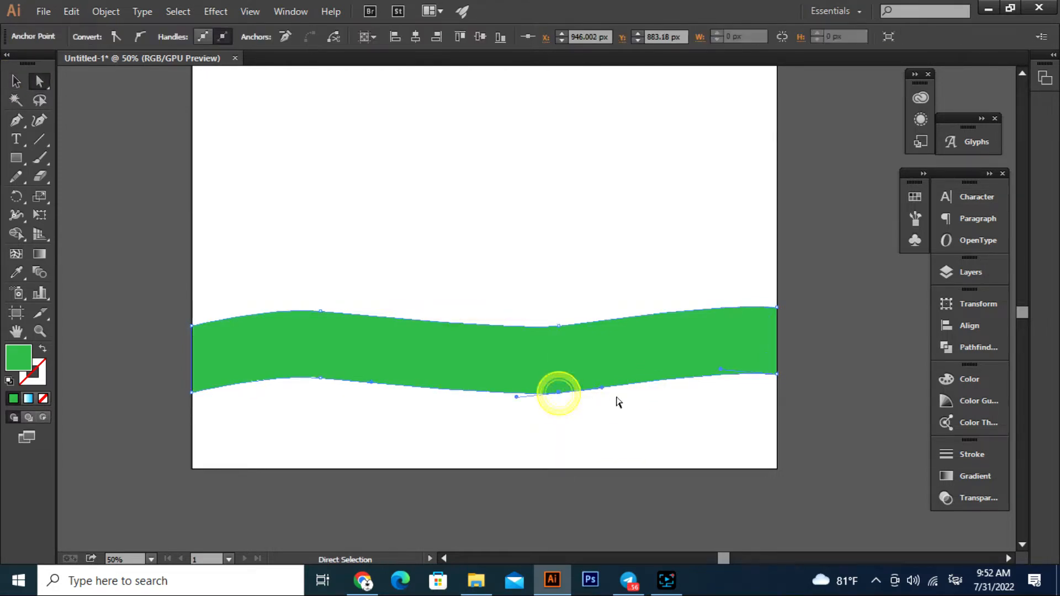
{"action": "left_click_drag", "start_coordinate": [617, 388], "coordinate": [629, 389]}
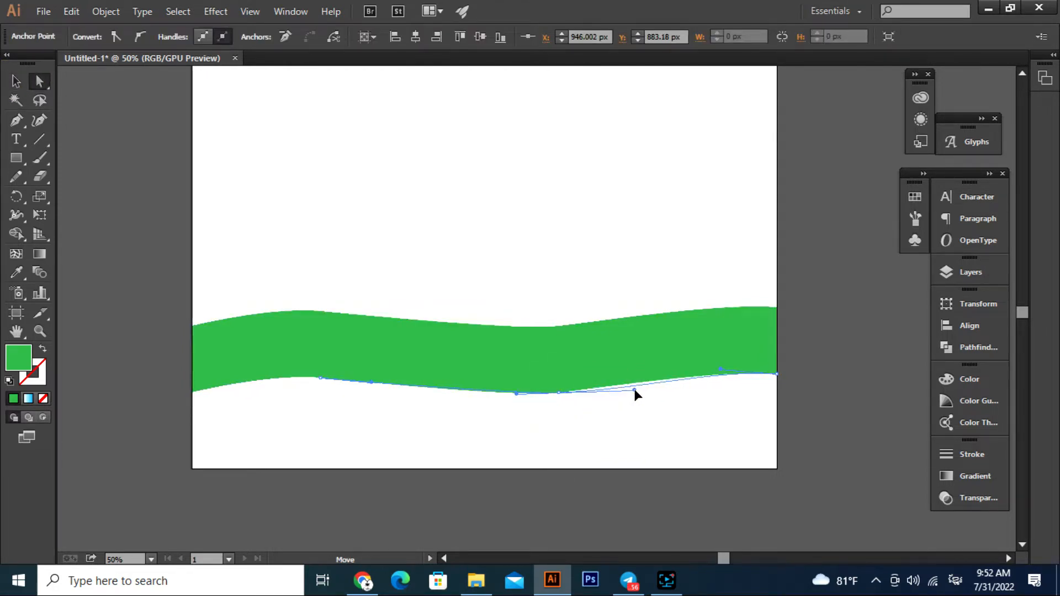
{"action": "left_click", "coordinate": [685, 413]}
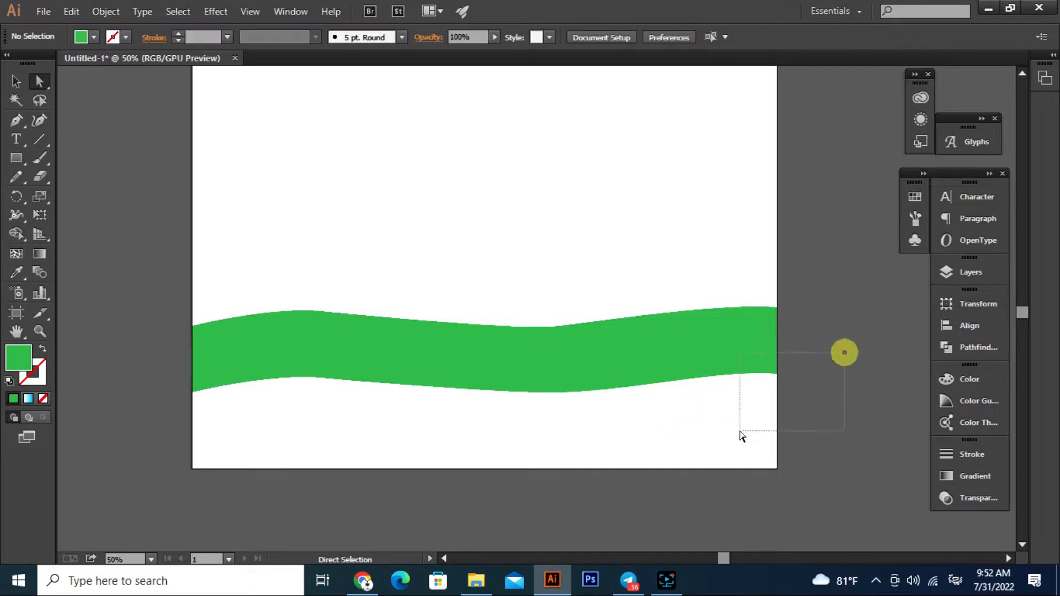
Step: Fill the wavy band with the white-to-blue linear gradient at a 90° angle
{"action": "left_click_drag", "start_coordinate": [741, 436], "coordinate": [740, 438]}
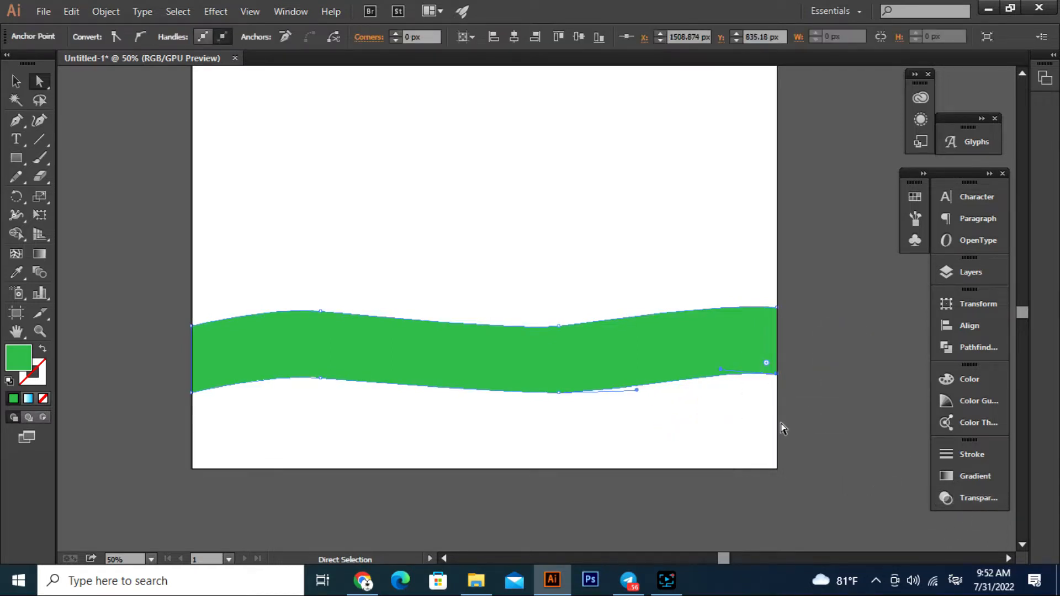
{"action": "left_click", "coordinate": [971, 479]}
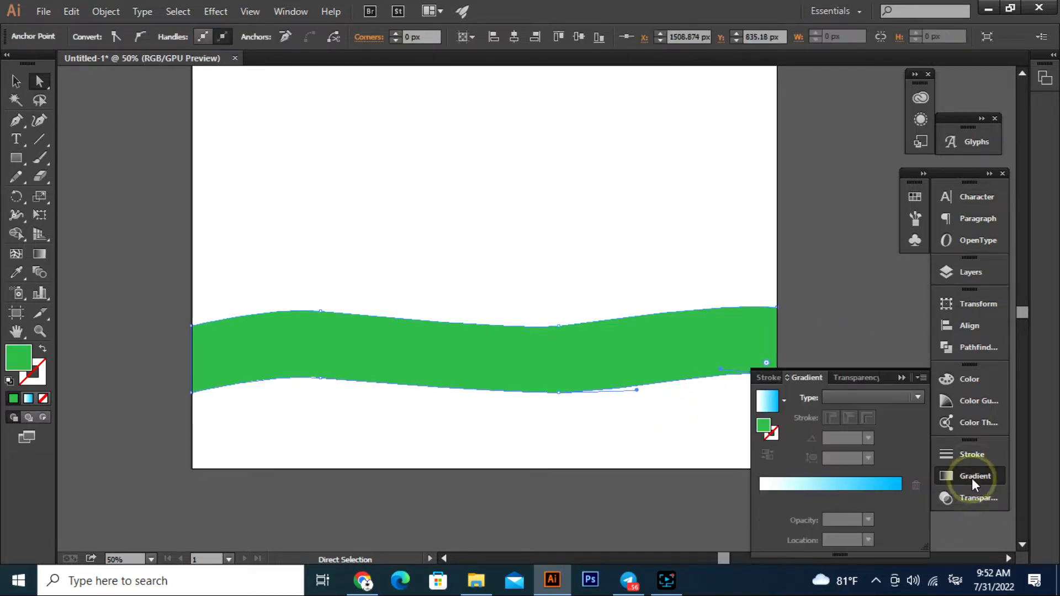
{"action": "left_click", "coordinate": [833, 496]}
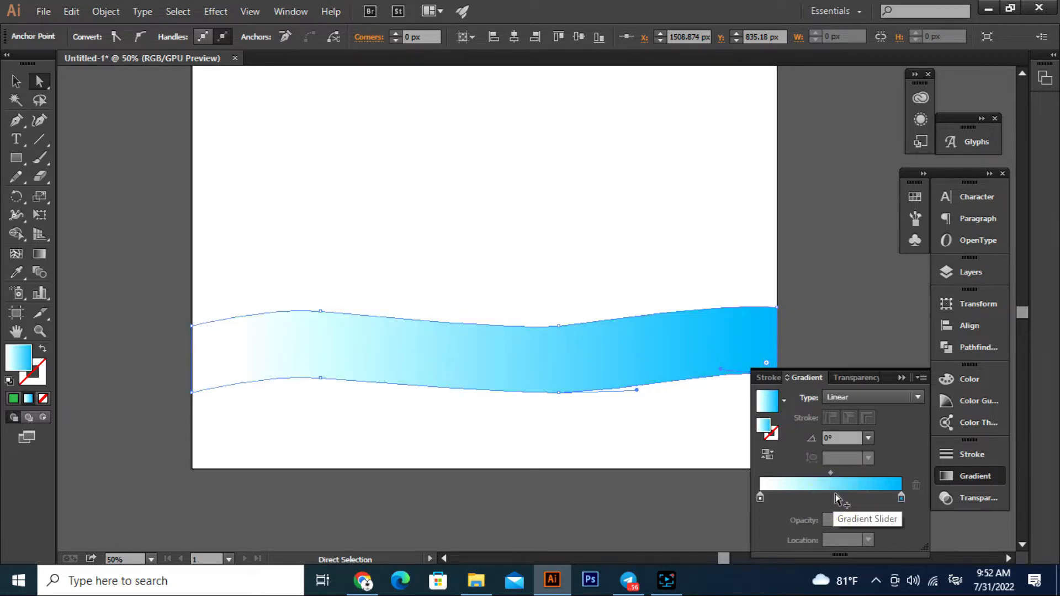
{"action": "left_click", "coordinate": [868, 439]}
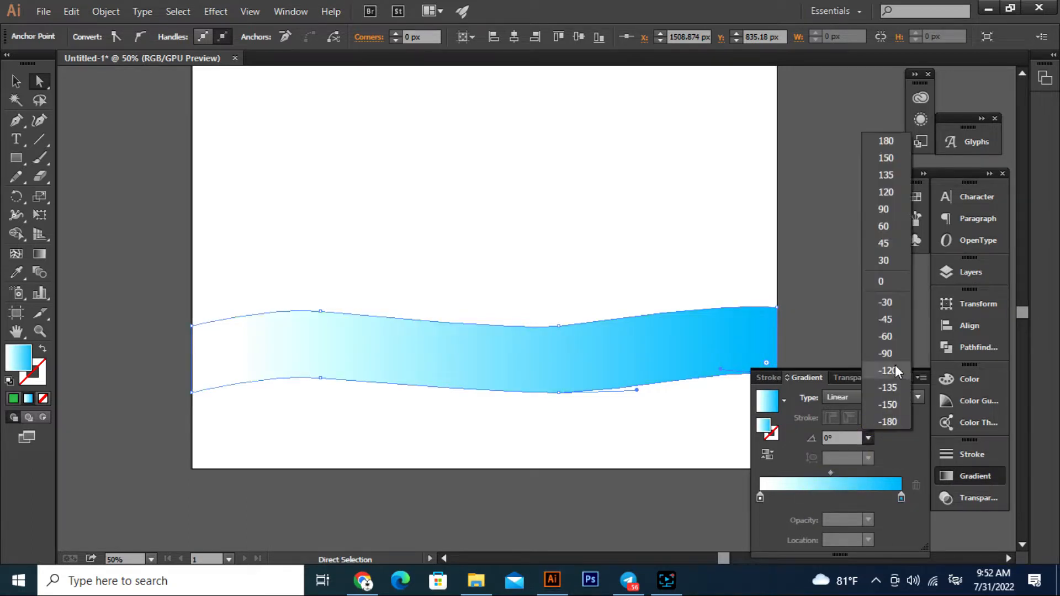
{"action": "left_click", "coordinate": [884, 210]}
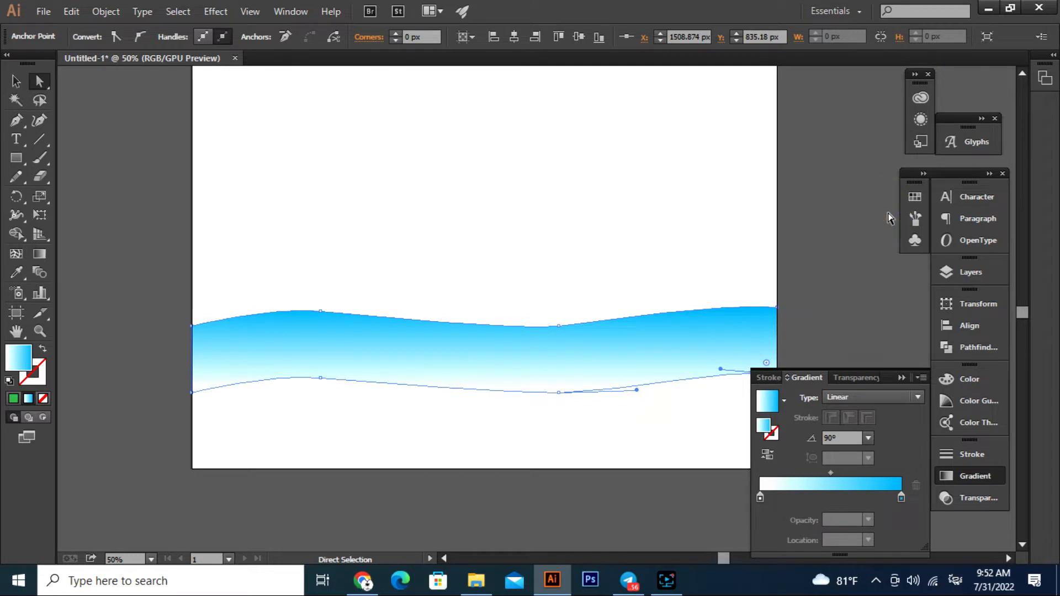
{"action": "left_click", "coordinate": [839, 291]}
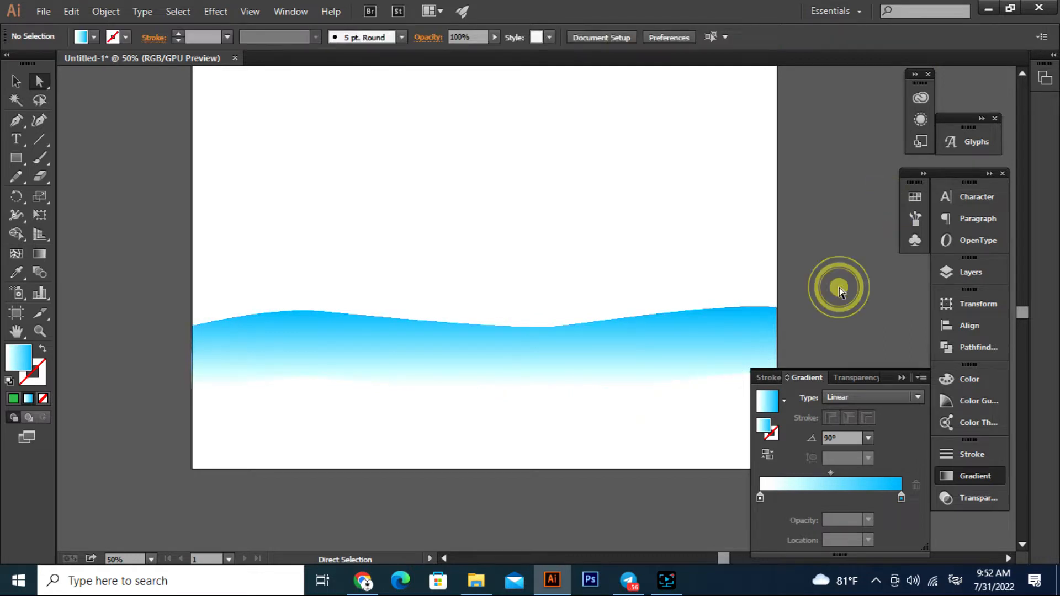
Step: Shift the band's gradient downward with the Gradient tool so its white end falls below the band's lower edge
{"action": "left_click", "coordinate": [570, 417]}
{"action": "left_click", "coordinate": [595, 363]}
{"action": "left_click", "coordinate": [31, 369]}
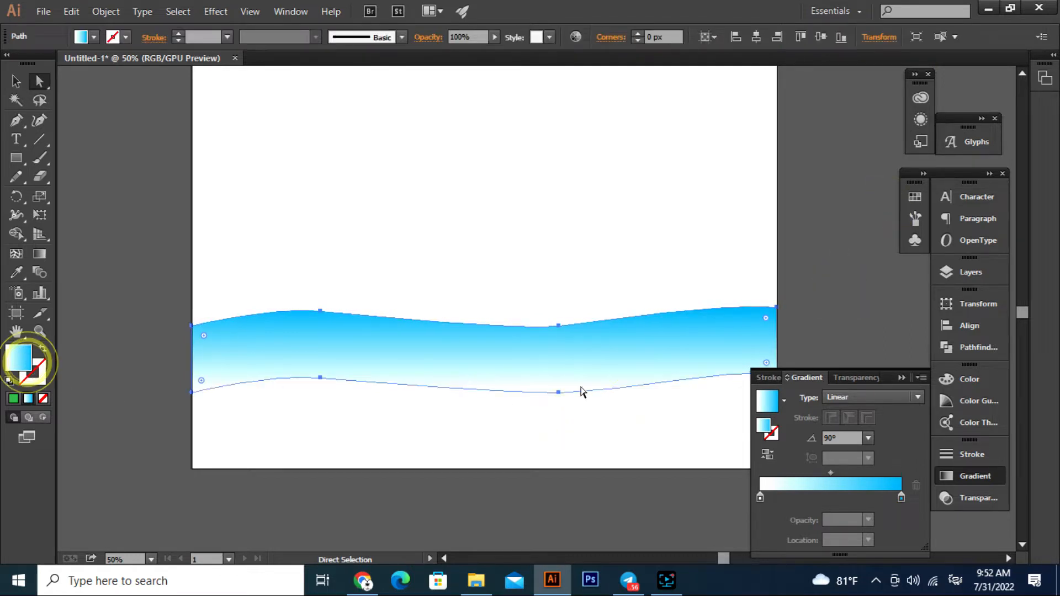
{"action": "left_click", "coordinate": [39, 254]}
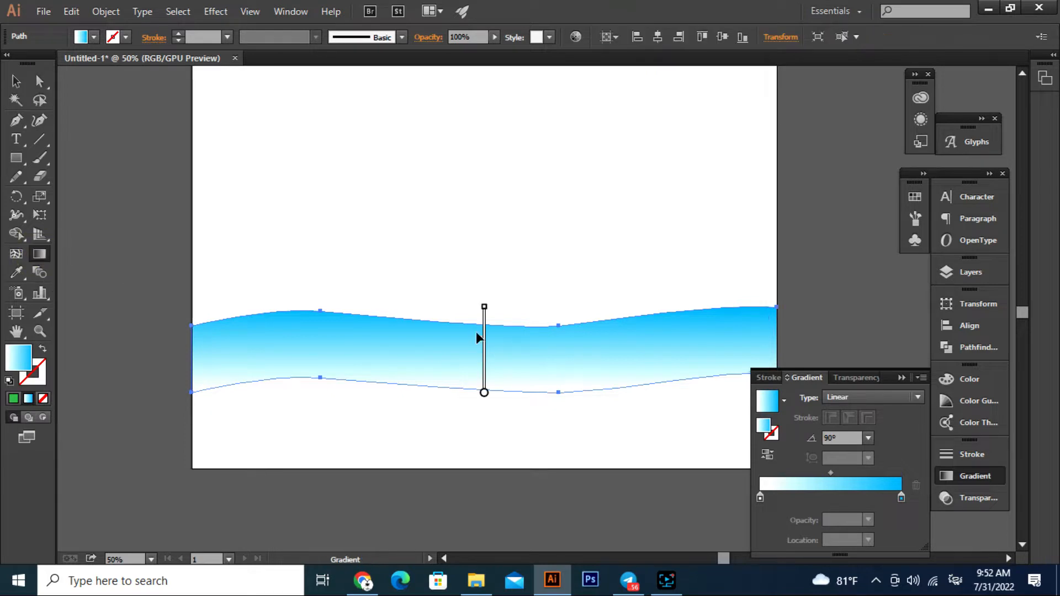
{"action": "left_click_drag", "start_coordinate": [484, 393], "coordinate": [484, 415]}
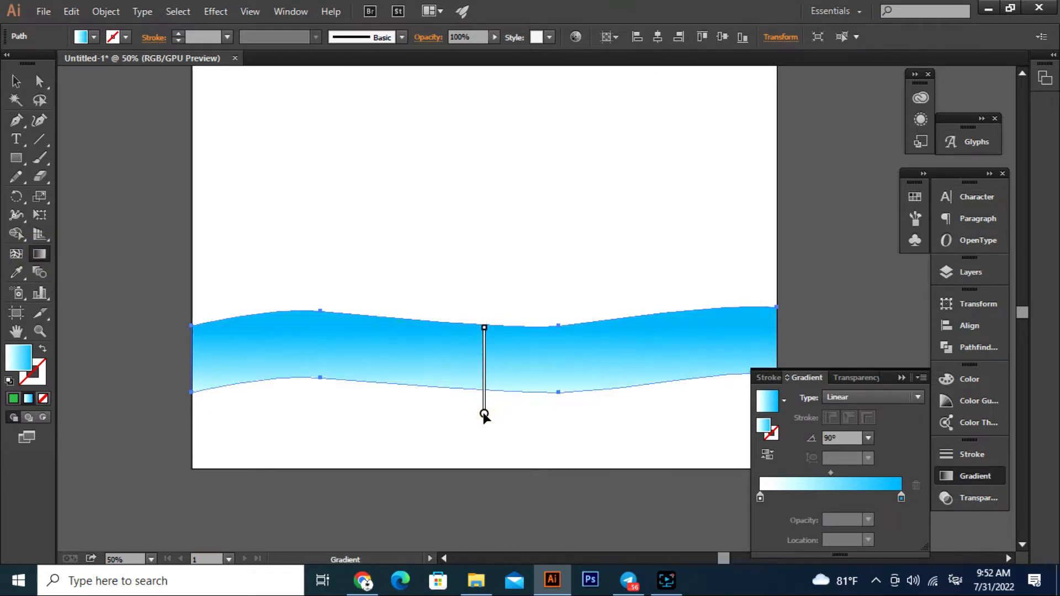
{"action": "left_click", "coordinate": [16, 81]}
{"action": "left_click", "coordinate": [138, 189]}
{"action": "key", "text": "ctrl+minus"}
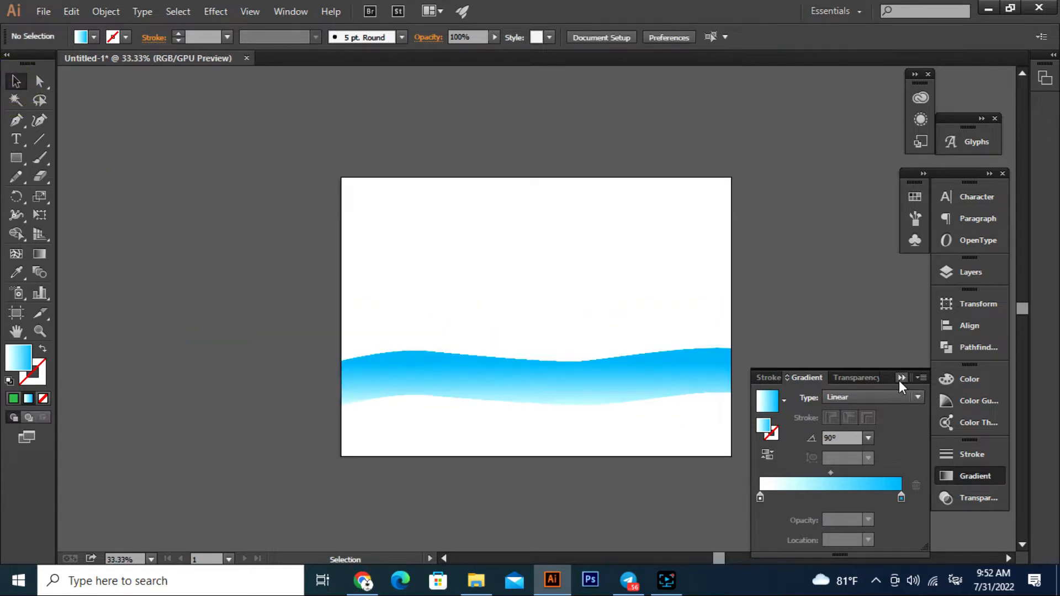
{"action": "left_click", "coordinate": [899, 379]}
Step: Duplicate the blue band, offsetting the copy slightly upward
{"action": "scroll", "coordinate": [743, 439], "scroll_direction": "up", "scroll_amount": 1}
{"action": "left_click", "coordinate": [641, 349]}
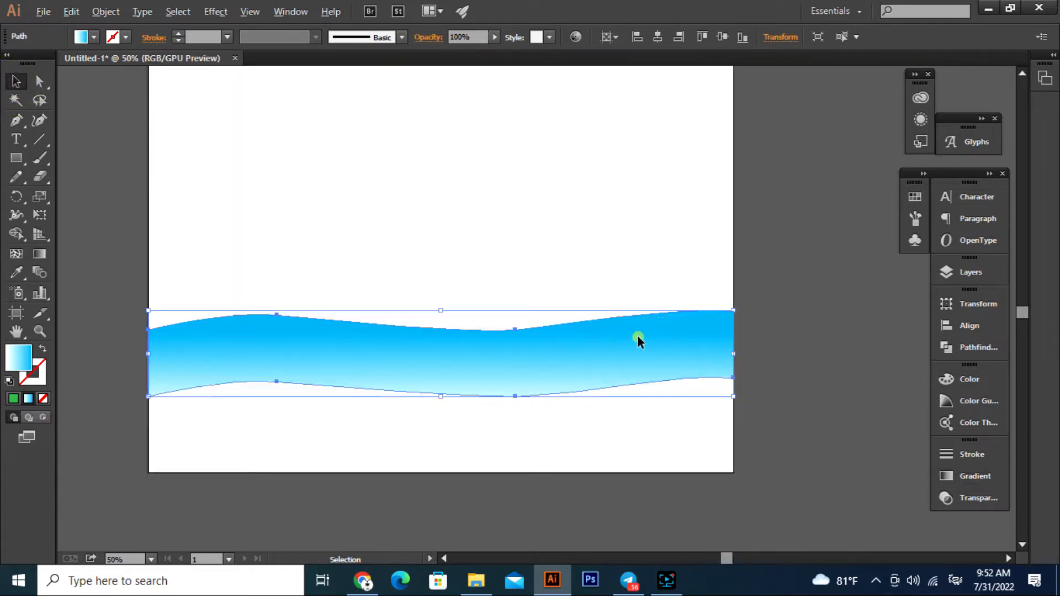
{"action": "left_click_drag", "start_coordinate": [637, 340], "coordinate": [639, 336]}
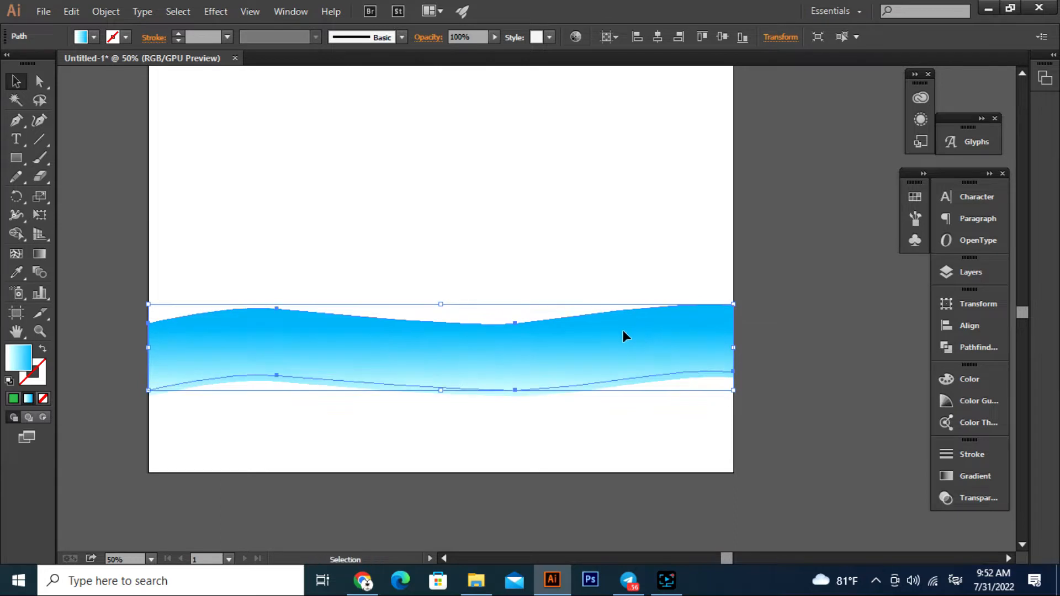
Step: Fill the upper copy of the band with brown and send it behind the blue band as a bank edge
{"action": "left_click", "coordinate": [94, 37]}
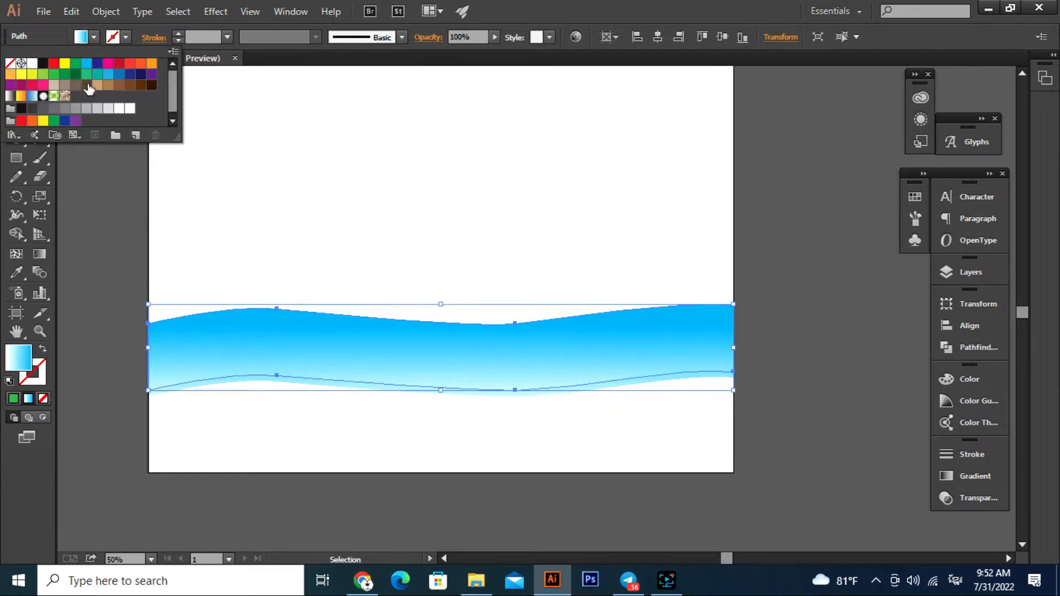
{"action": "left_click", "coordinate": [106, 87]}
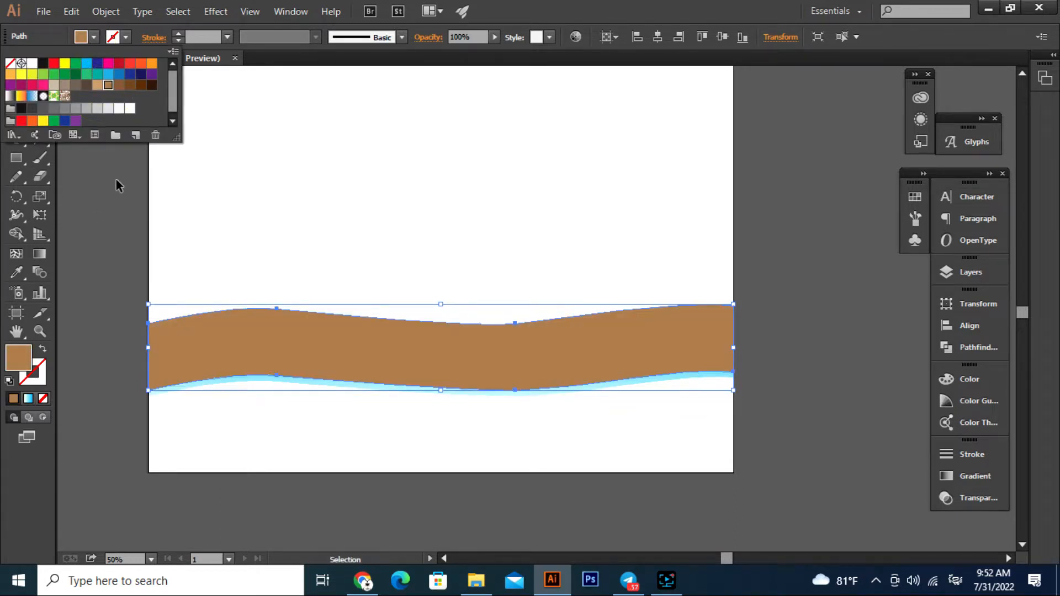
{"action": "left_click", "coordinate": [117, 184]}
{"action": "key", "text": "ctrl+shift+bracketleft"}
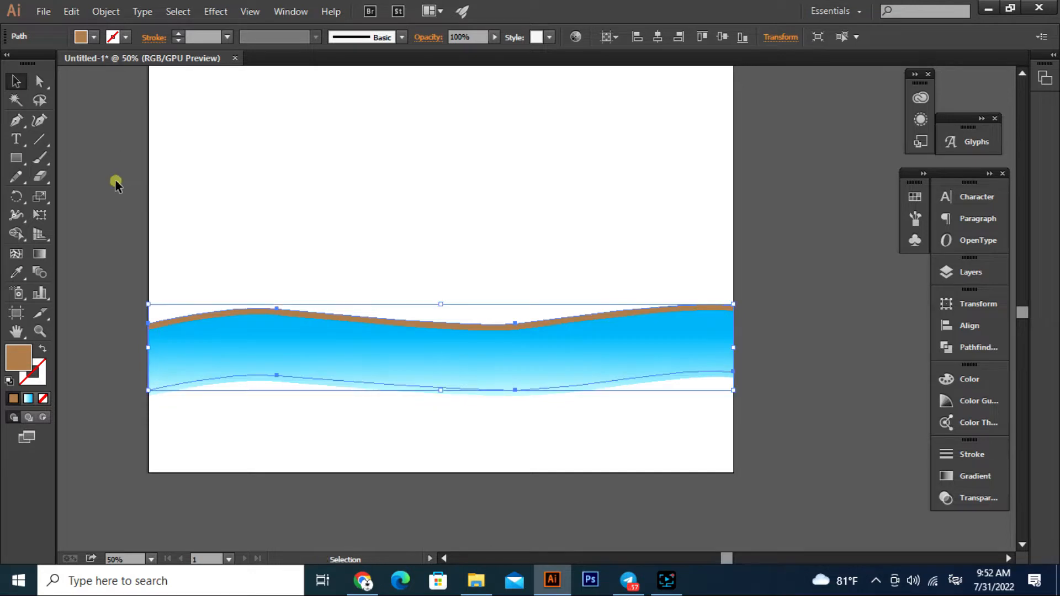
{"action": "left_click", "coordinate": [115, 179]}
Step: Duplicate the blue band downward so the copy overlaps the original's lower edge near the artboard's bottom
{"action": "left_click_drag", "start_coordinate": [665, 403], "coordinate": [690, 362]}
{"action": "left_click", "coordinate": [643, 337]}
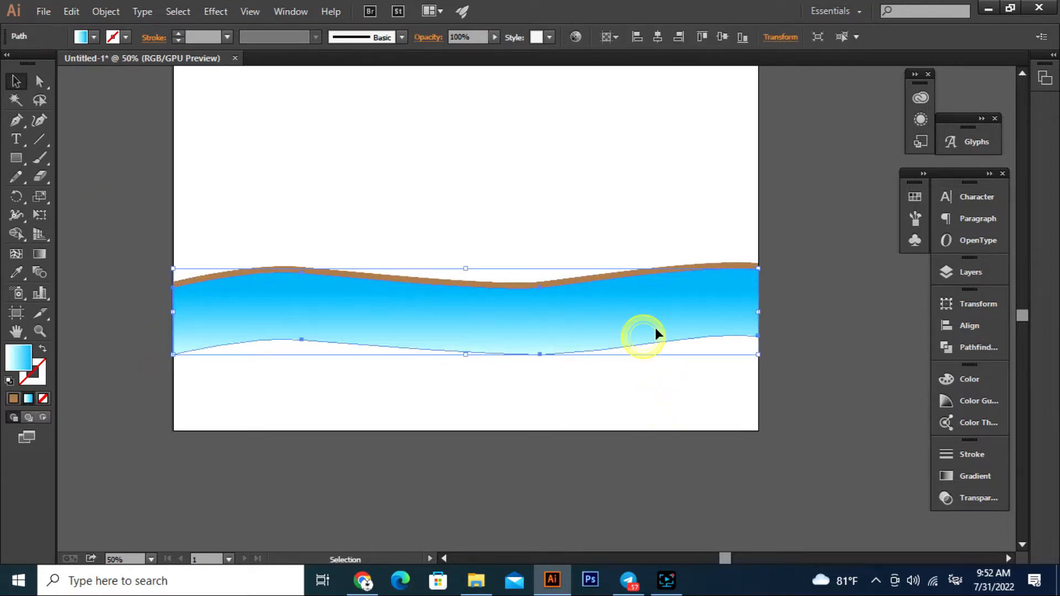
{"action": "left_click_drag", "start_coordinate": [664, 313], "coordinate": [662, 372]}
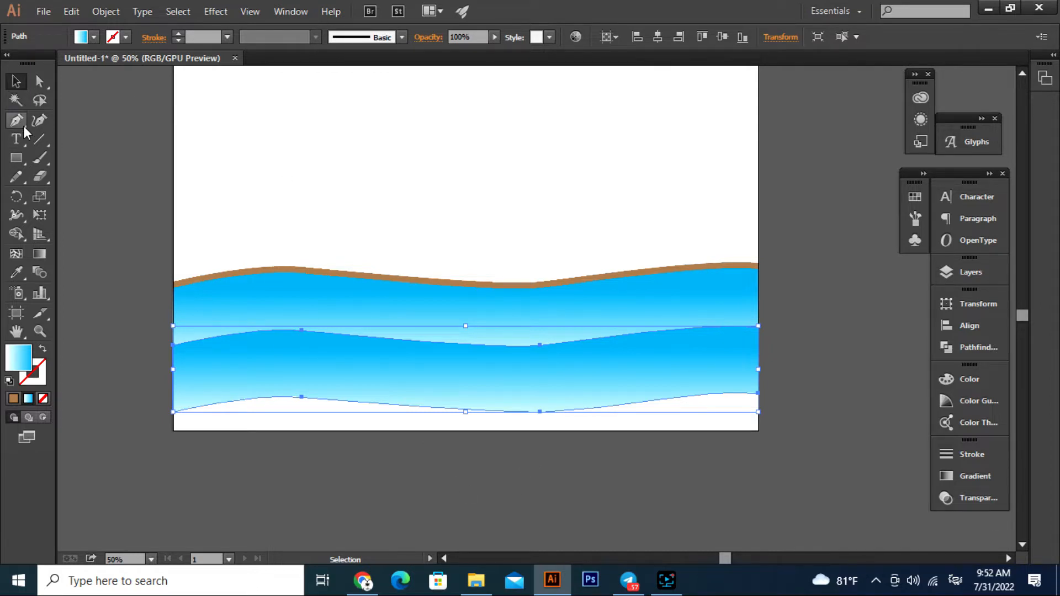
Step: Delete the two middle anchor points from the lower edge of the front blue band
{"action": "left_click_drag", "start_coordinate": [24, 121], "coordinate": [78, 160]}
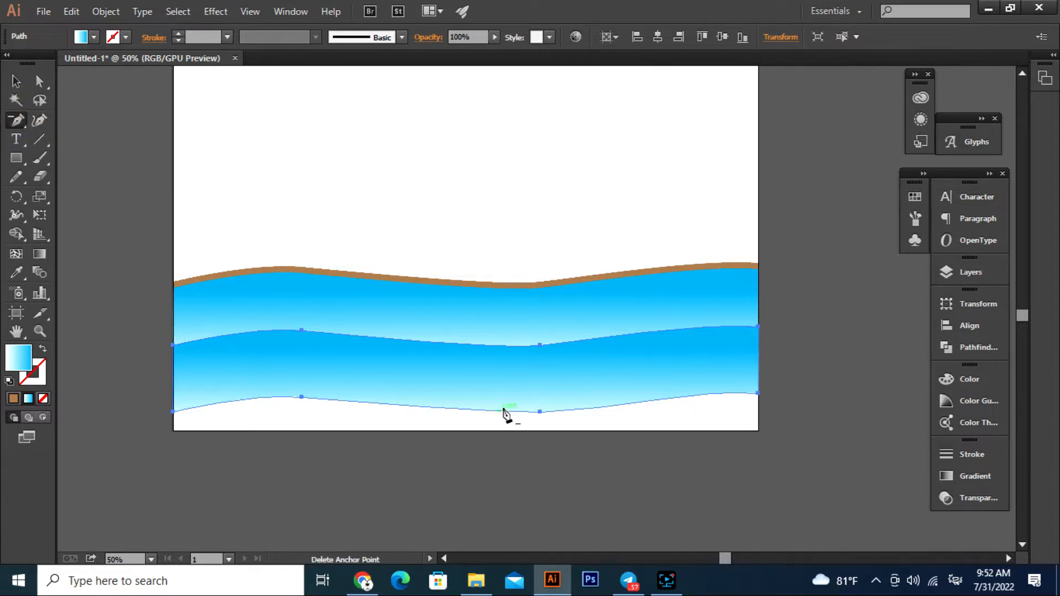
{"action": "left_click", "coordinate": [539, 413]}
{"action": "left_click", "coordinate": [301, 398]}
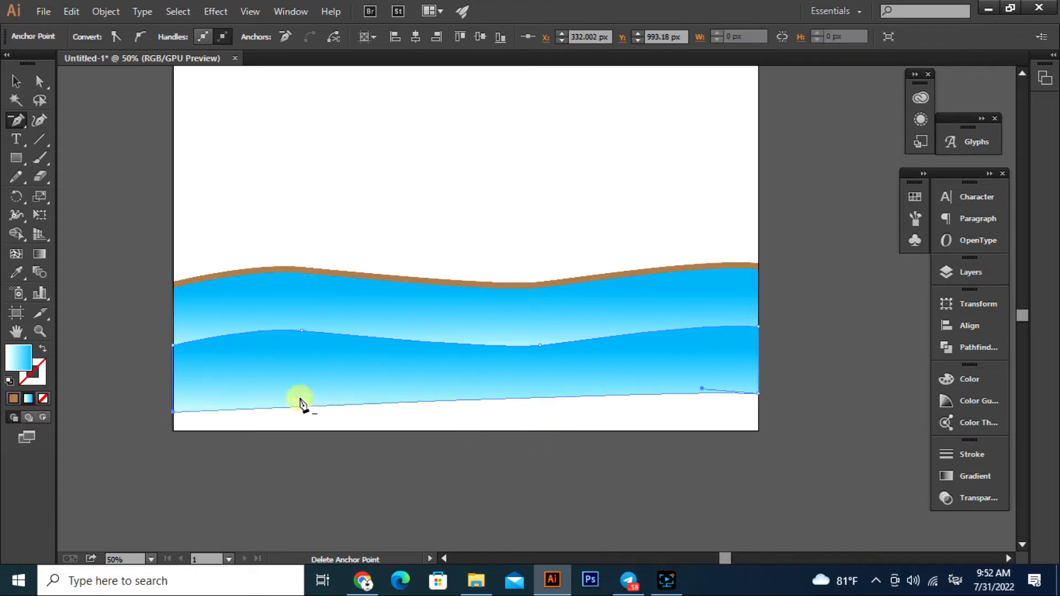
Step: Move the front band's lower-left anchor point down to the artboard's bottom-left corner
{"action": "left_click", "coordinate": [39, 81]}
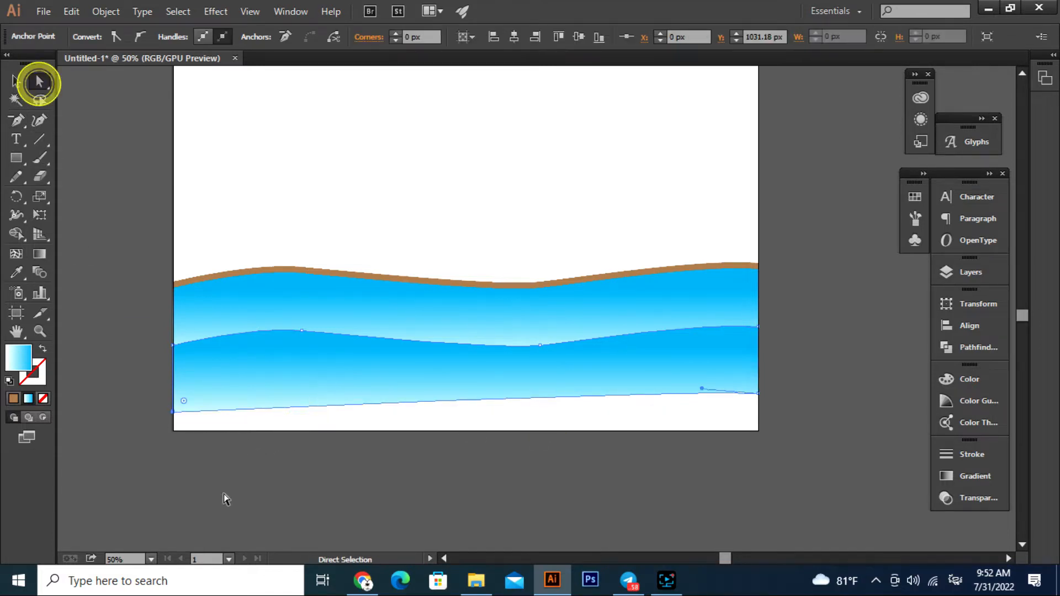
{"action": "left_click", "coordinate": [159, 461]}
{"action": "left_click_drag", "start_coordinate": [173, 412], "coordinate": [173, 430]}
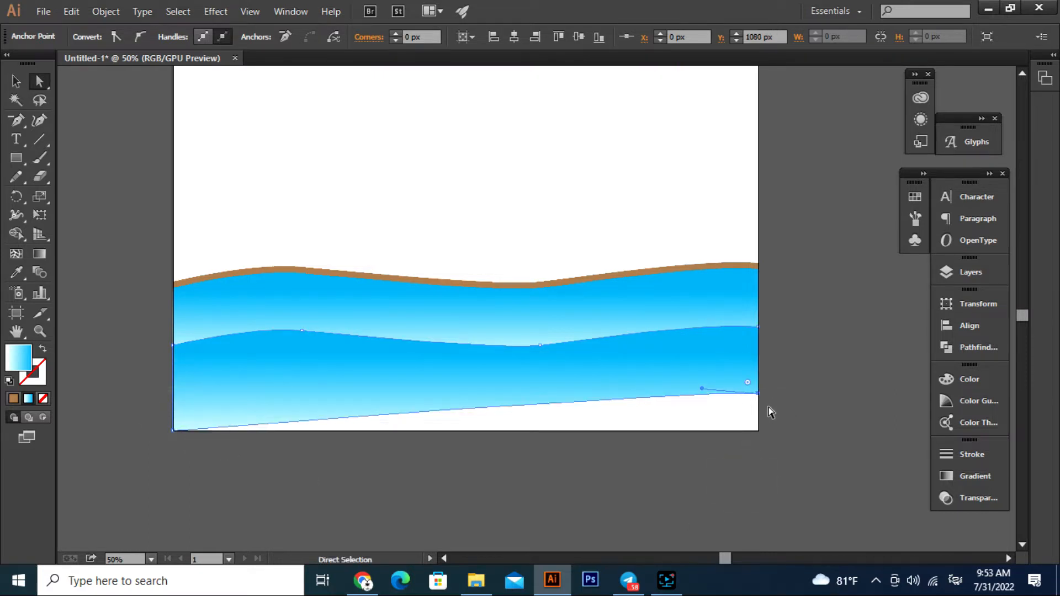
Step: Move the front band's lower-right anchor point down to the artboard's bottom-right corner and deselect the band
{"action": "left_click_drag", "start_coordinate": [758, 393], "coordinate": [758, 430]}
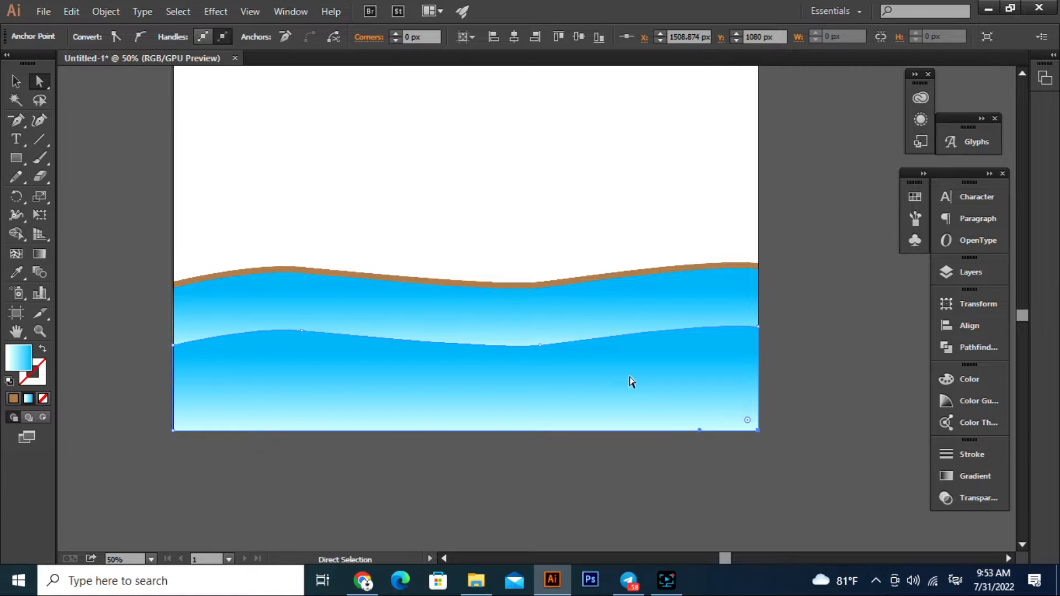
{"action": "left_click", "coordinate": [15, 81]}
{"action": "left_click", "coordinate": [73, 155]}
Step: Fill the front wavy band with the bright green swatch C=75 M=0 Y=100 K=0
{"action": "left_click", "coordinate": [458, 433]}
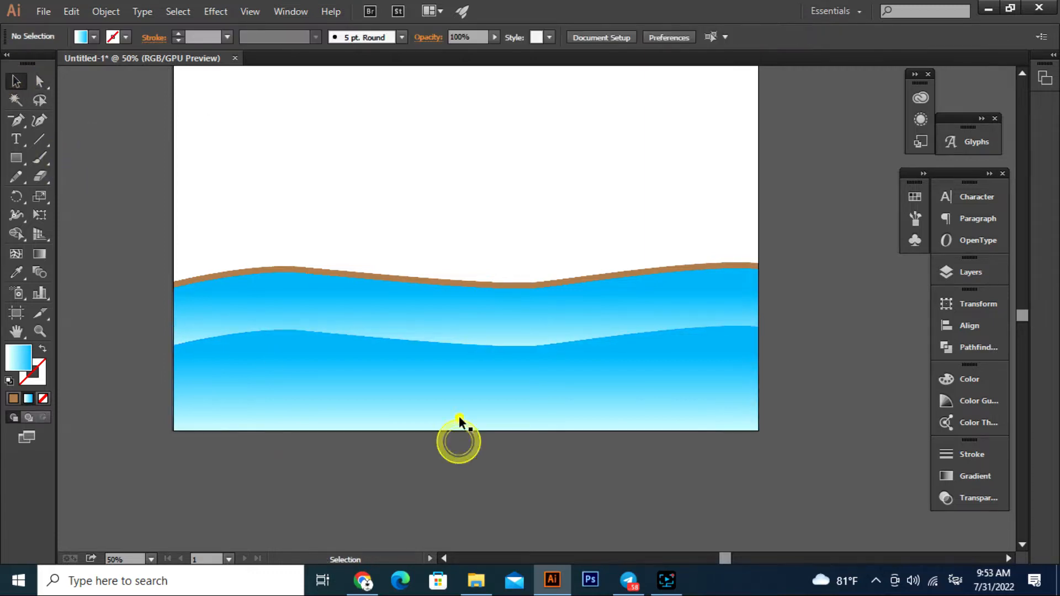
{"action": "left_click", "coordinate": [97, 38]}
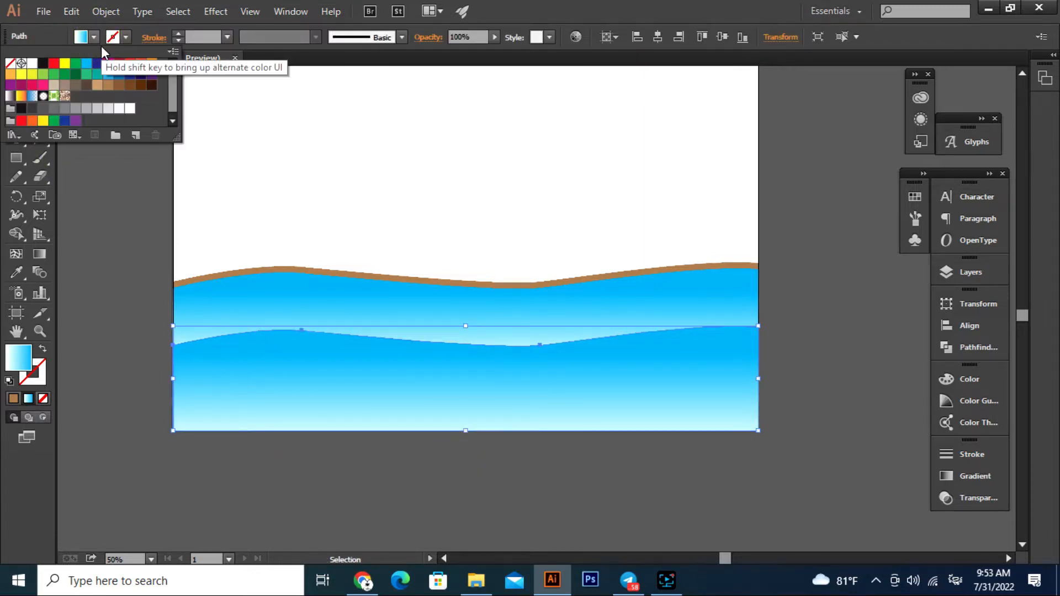
{"action": "left_click", "coordinate": [75, 74]}
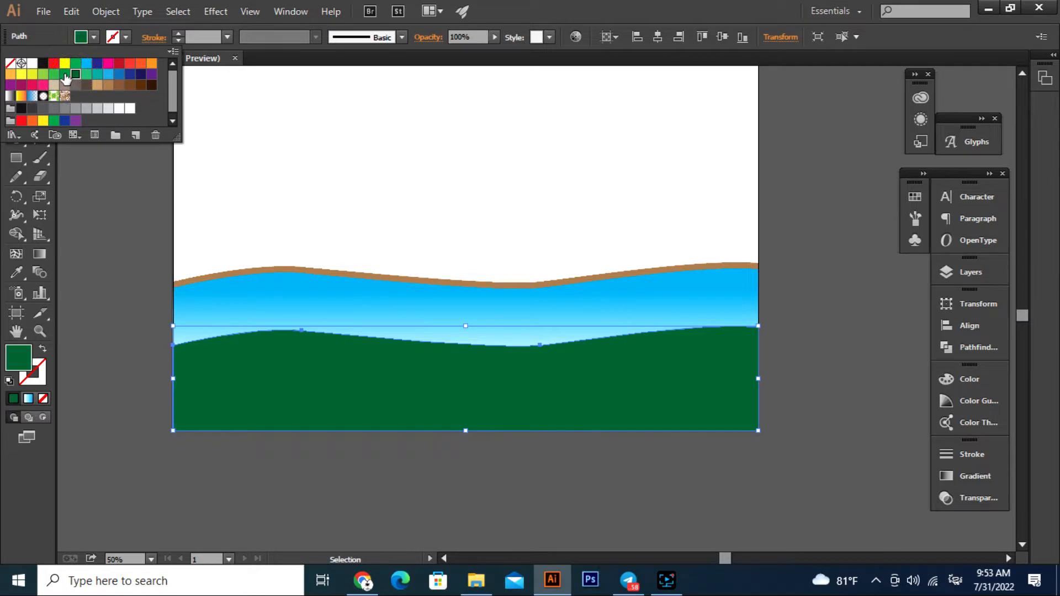
{"action": "left_click", "coordinate": [64, 76]}
{"action": "left_click", "coordinate": [54, 75]}
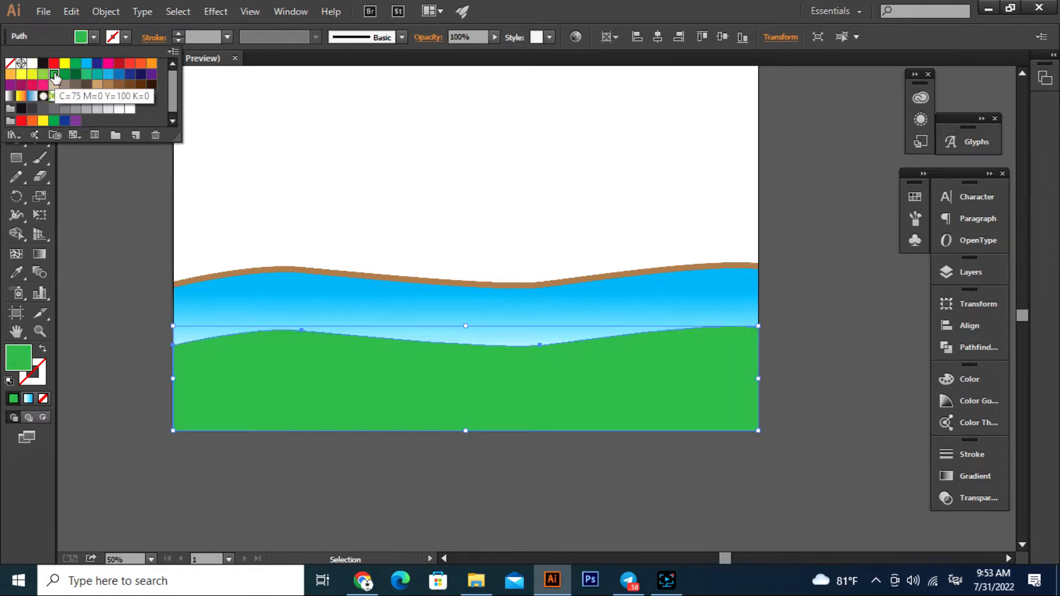
{"action": "left_click", "coordinate": [552, 472]}
Step: Lower the green band's upper edge and stretch the blue water band downward so it still extends beneath the green
{"action": "scroll", "coordinate": [478, 346], "scroll_direction": "up", "scroll_amount": 1}
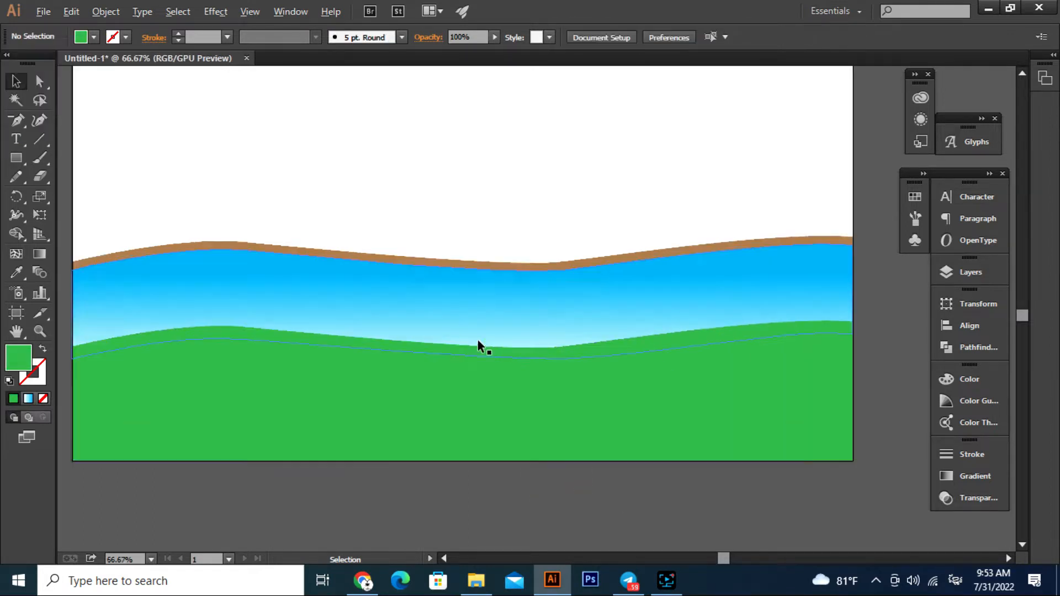
{"action": "left_click", "coordinate": [512, 326]}
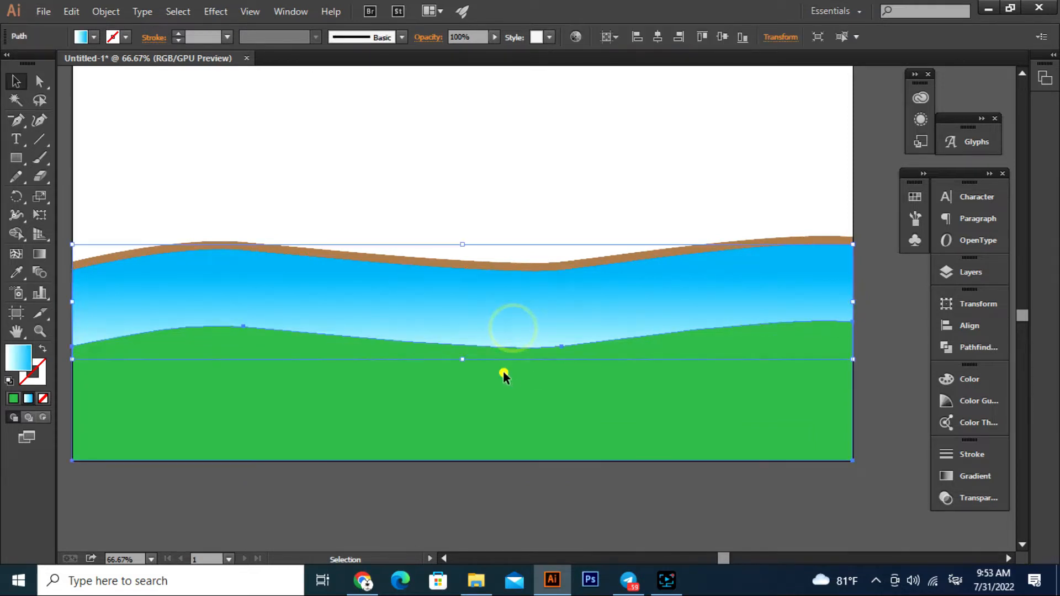
{"action": "left_click", "coordinate": [502, 371]}
{"action": "left_click_drag", "start_coordinate": [465, 321], "coordinate": [465, 383]}
{"action": "left_click", "coordinate": [493, 328]}
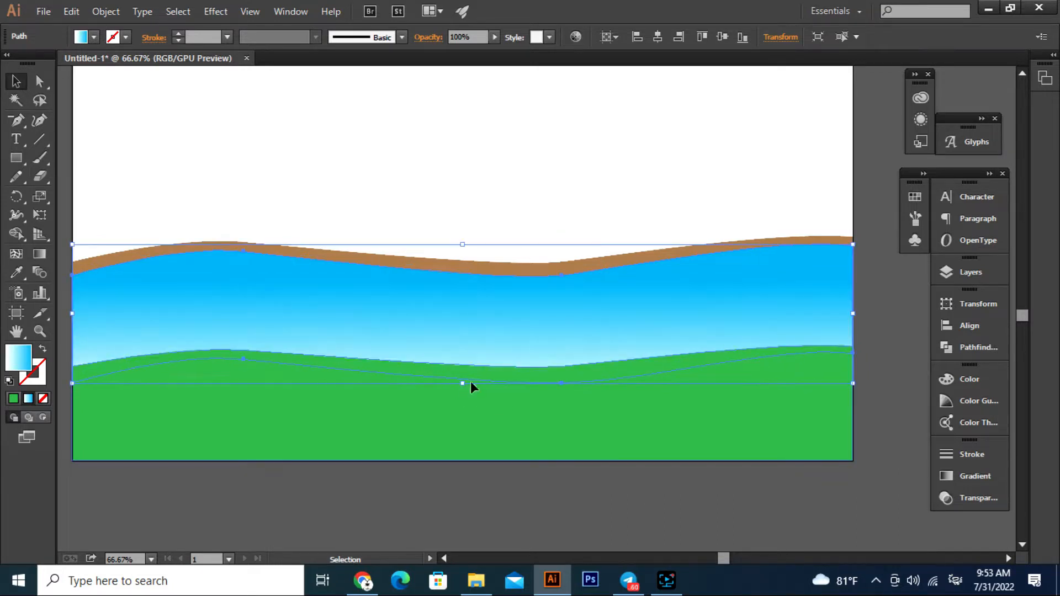
{"action": "left_click", "coordinate": [635, 508]}
Step: Draw a closed rounded hill about 562 px wide with the Pen tool above the bank, starting at the artboard's left edge
{"action": "key", "text": "ctrl+minus"}
{"action": "left_click_drag", "start_coordinate": [777, 464], "coordinate": [793, 413]}
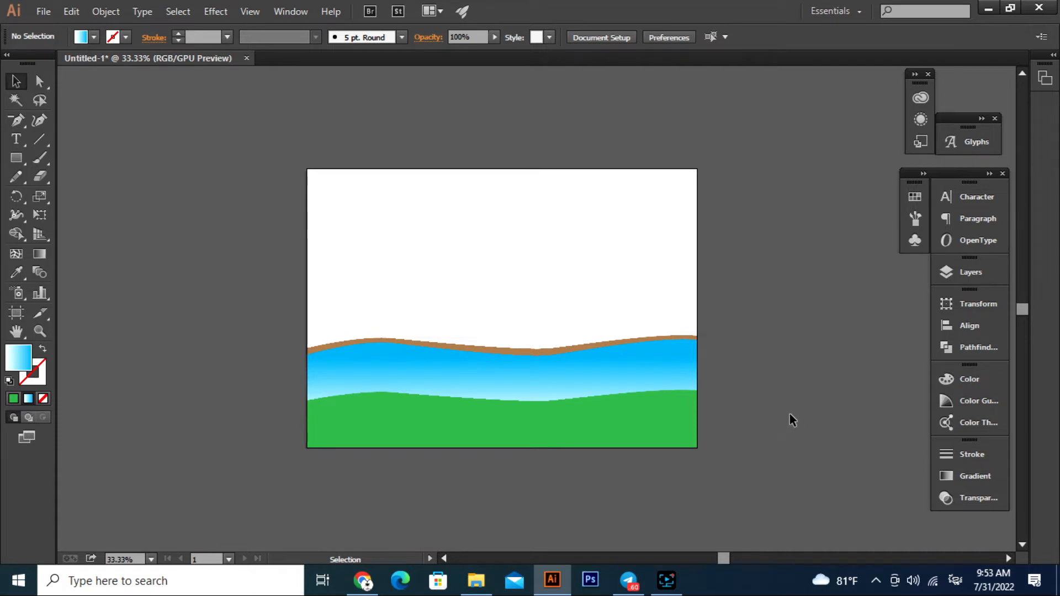
{"action": "scroll", "coordinate": [518, 289], "scroll_direction": "up", "scroll_amount": 1}
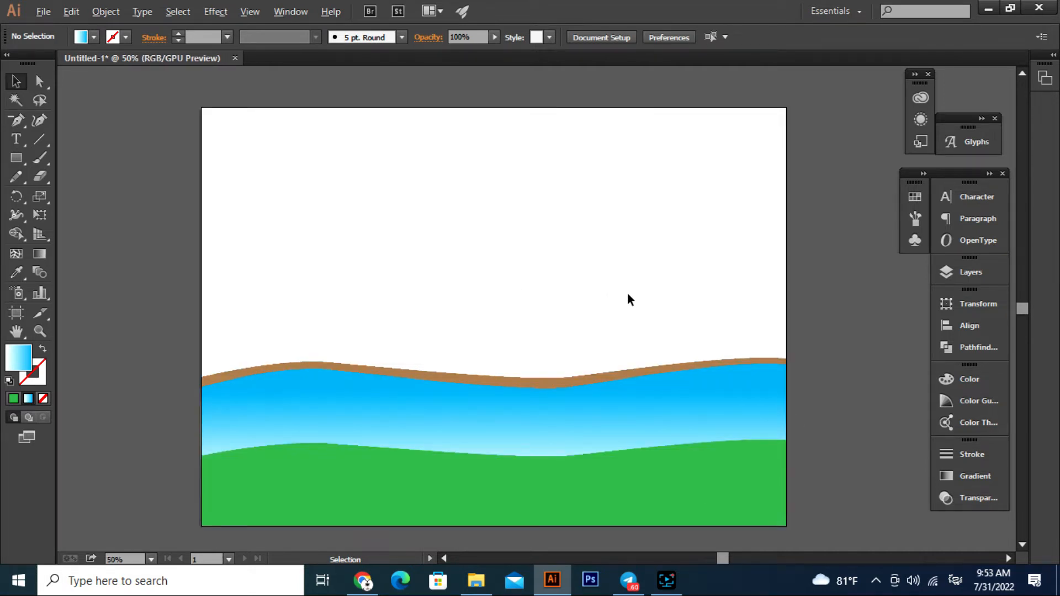
{"action": "left_click_drag", "start_coordinate": [557, 312], "coordinate": [567, 262]}
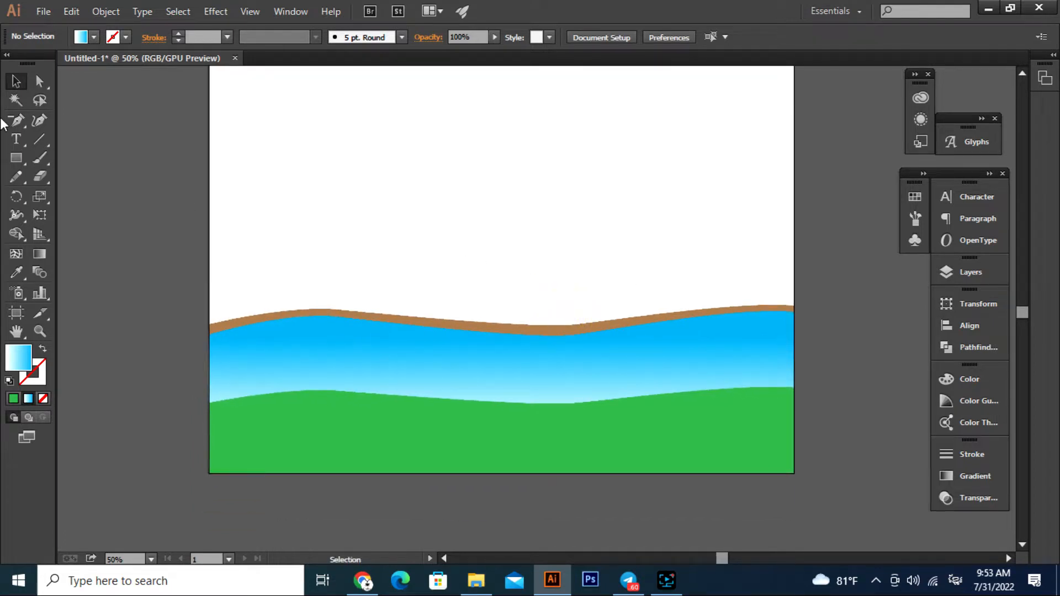
{"action": "left_click_drag", "start_coordinate": [474, 228], "coordinate": [476, 264]}
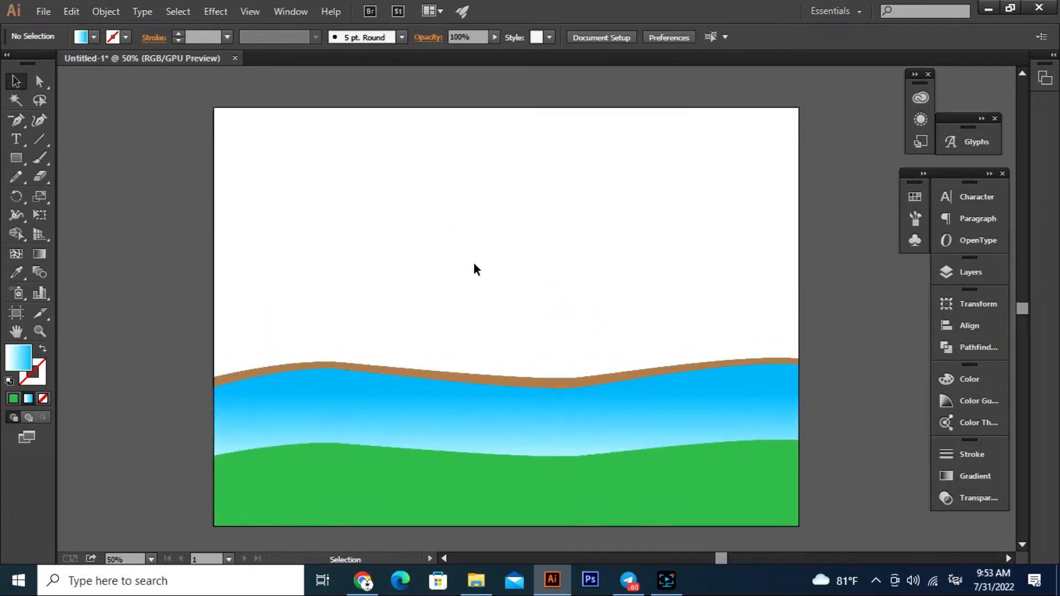
{"action": "key", "text": "p"}
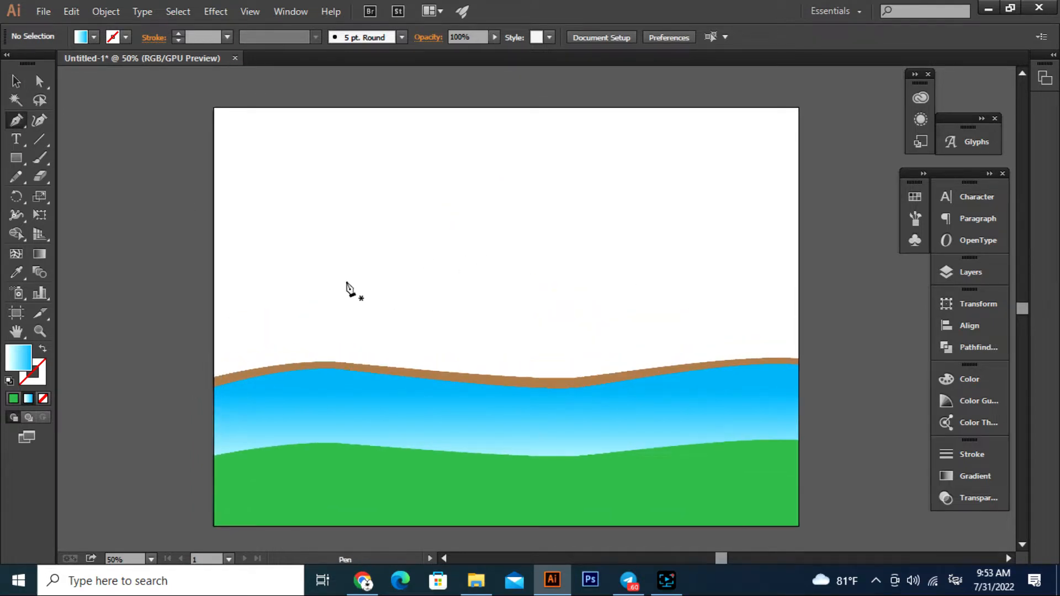
{"action": "left_click", "coordinate": [214, 324]}
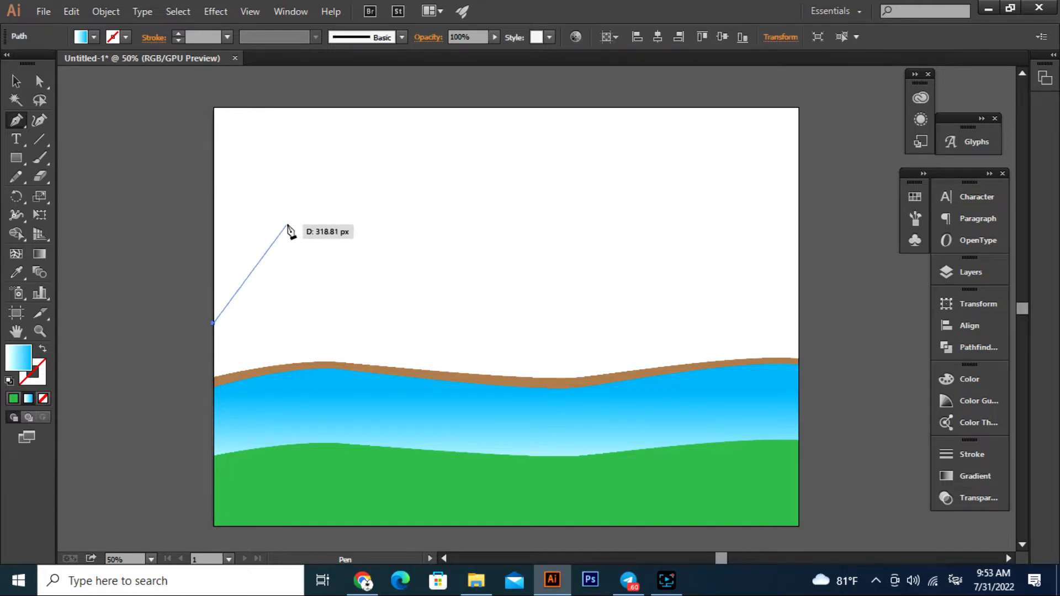
{"action": "left_click_drag", "start_coordinate": [301, 208], "coordinate": [351, 198]}
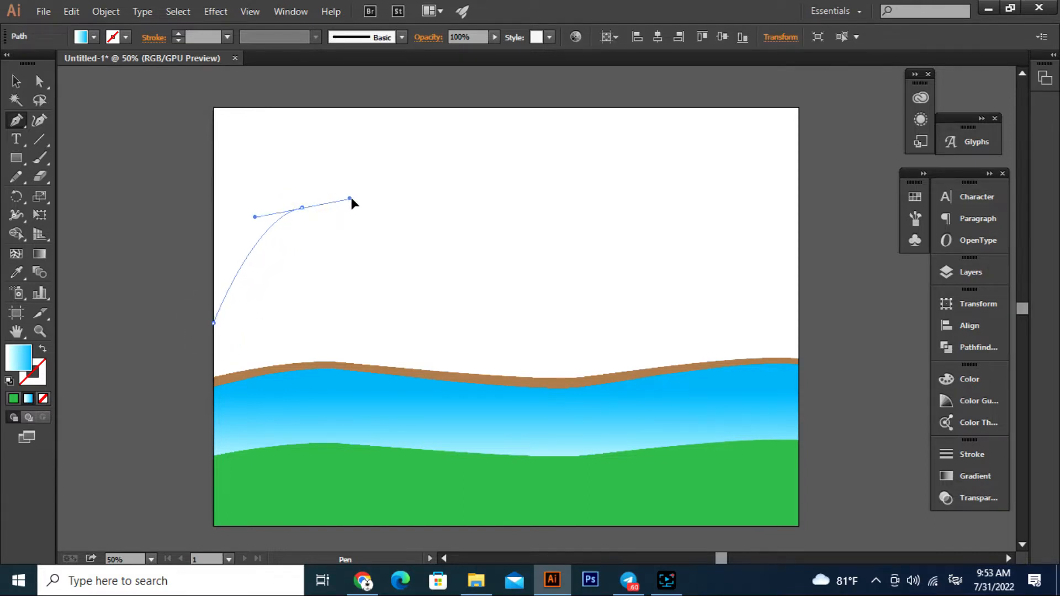
{"action": "left_click_drag", "start_coordinate": [440, 342], "coordinate": [431, 324]}
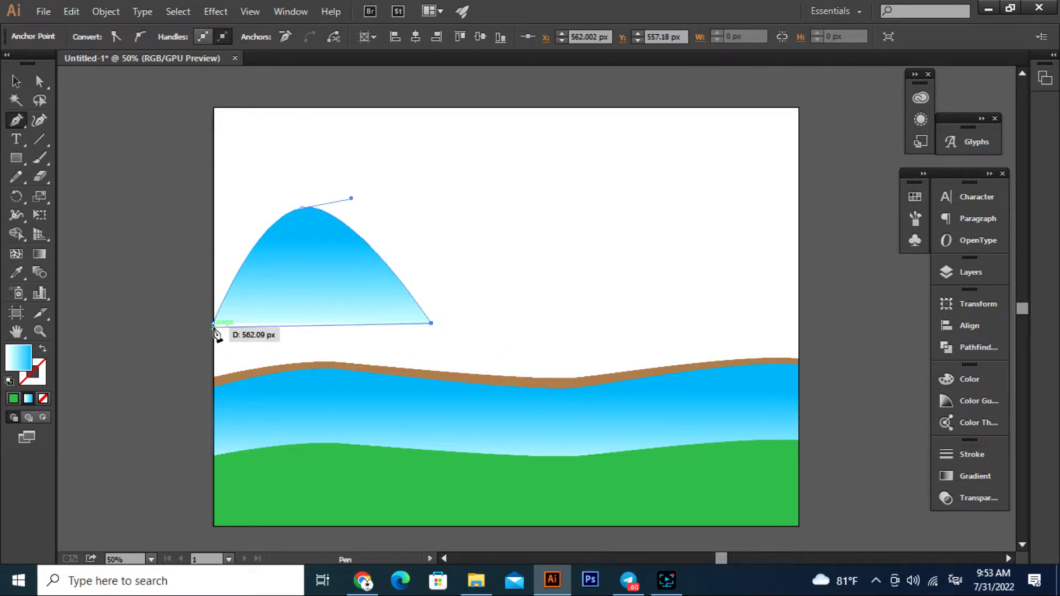
{"action": "left_click", "coordinate": [214, 326]}
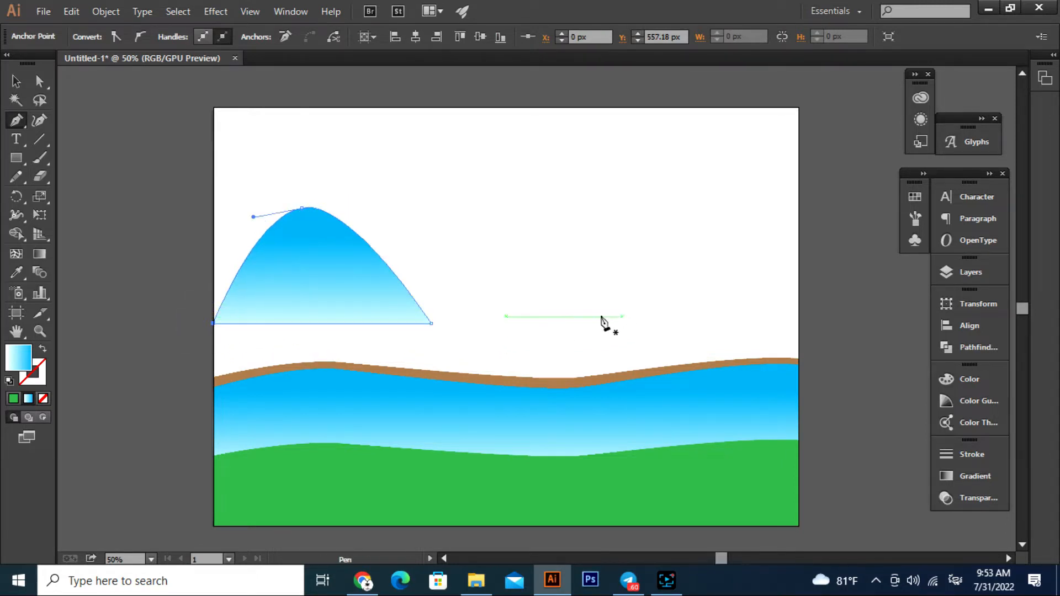
Step: Draw a taller closed hill level with the first hill's base, running from about X 812 px to the artboard's right edge
{"action": "left_click", "coordinate": [528, 324]}
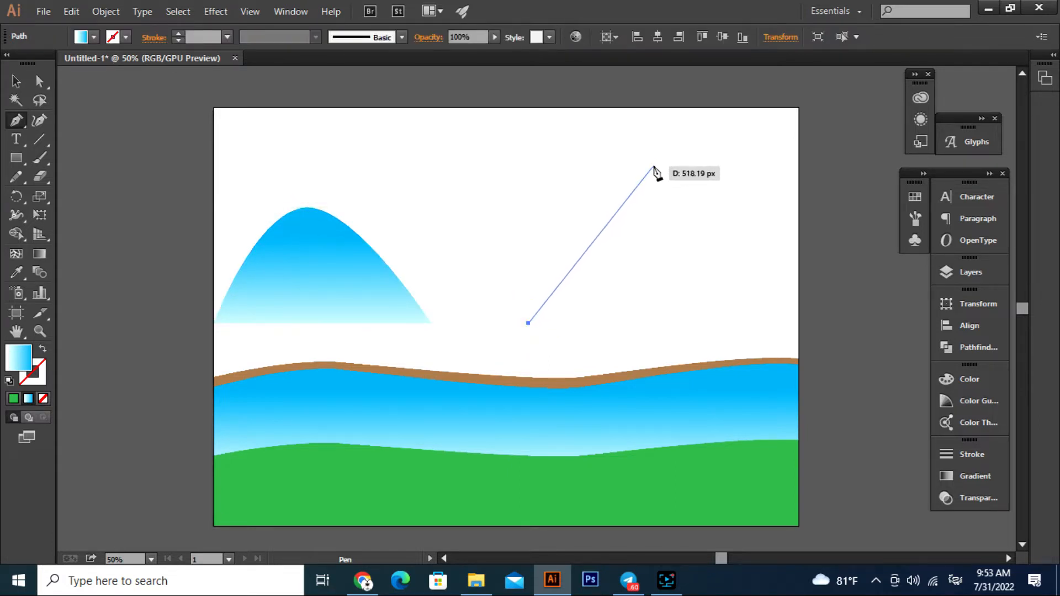
{"action": "left_click_drag", "start_coordinate": [653, 165], "coordinate": [719, 152]}
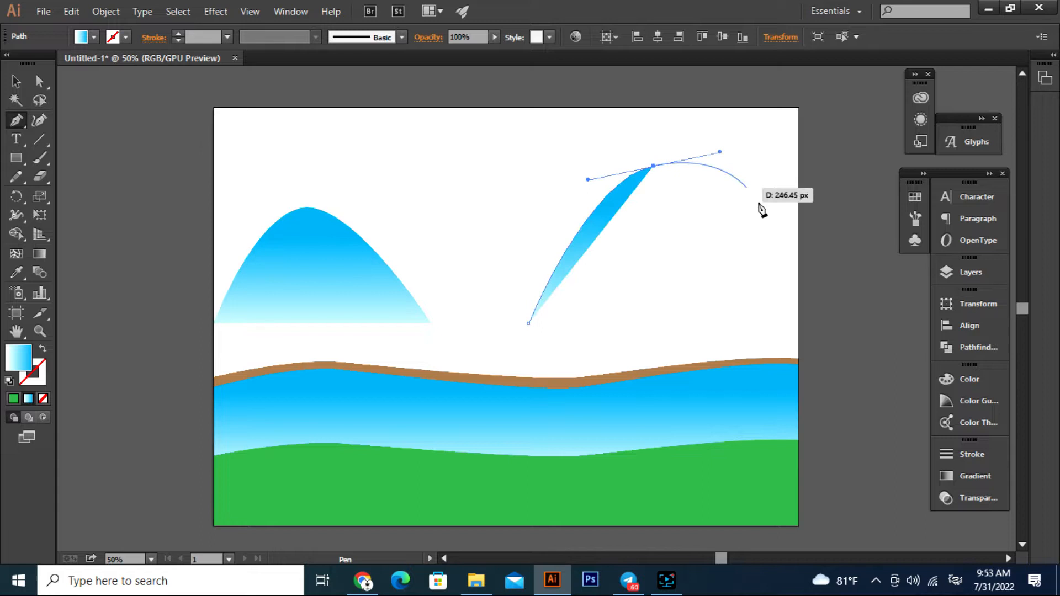
{"action": "left_click", "coordinate": [798, 225]}
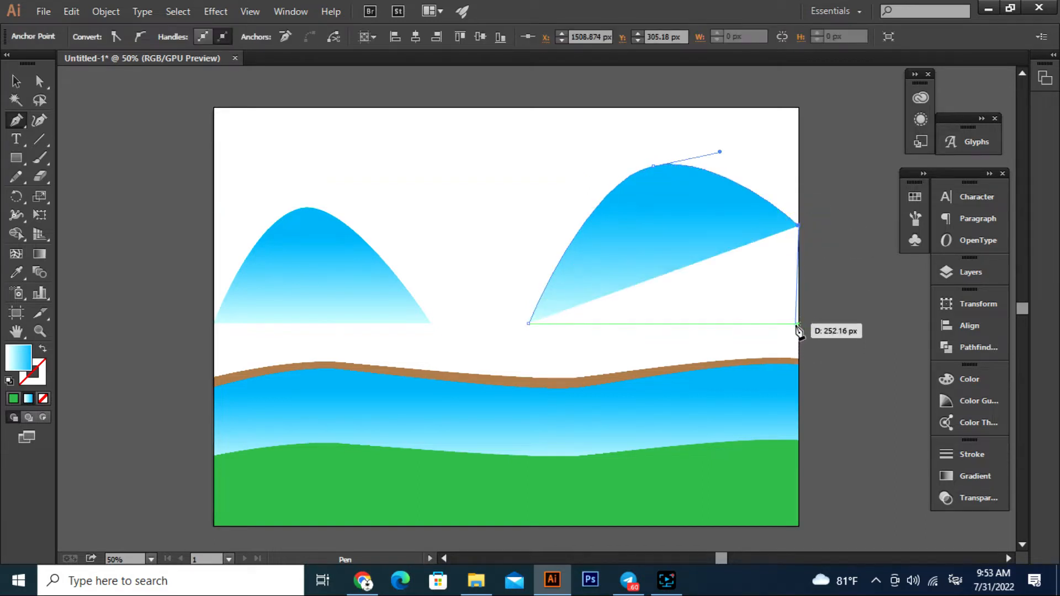
{"action": "left_click", "coordinate": [799, 323]}
{"action": "left_click", "coordinate": [528, 323]}
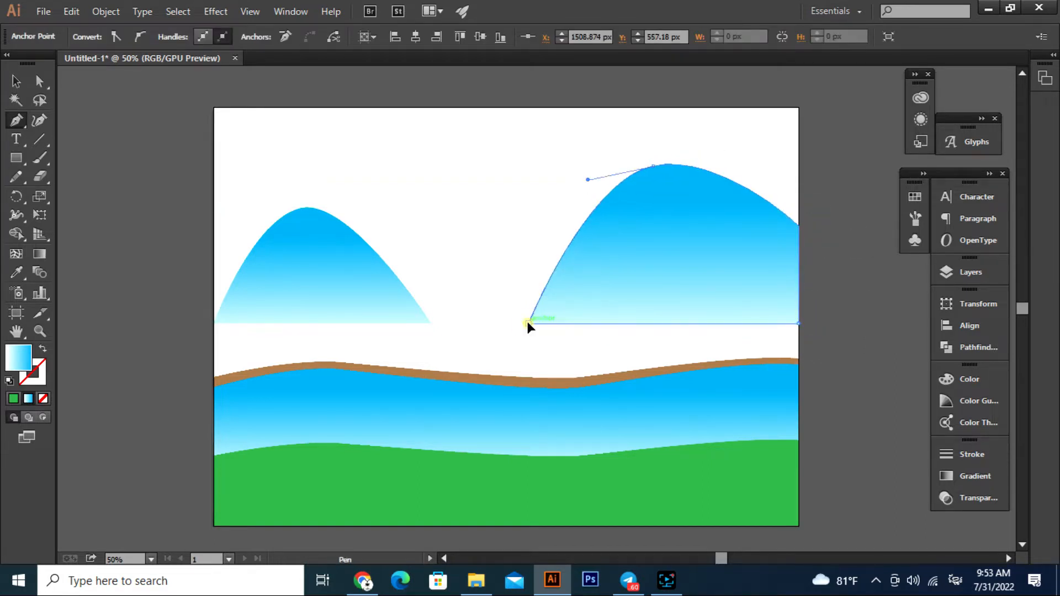
Step: Draw a closed middle hill with a rounded peak and shallow dip, overlapping both outer hills and bridging the gap between their bases
{"action": "left_click", "coordinate": [364, 273]}
{"action": "left_click_drag", "start_coordinate": [416, 193], "coordinate": [448, 173]}
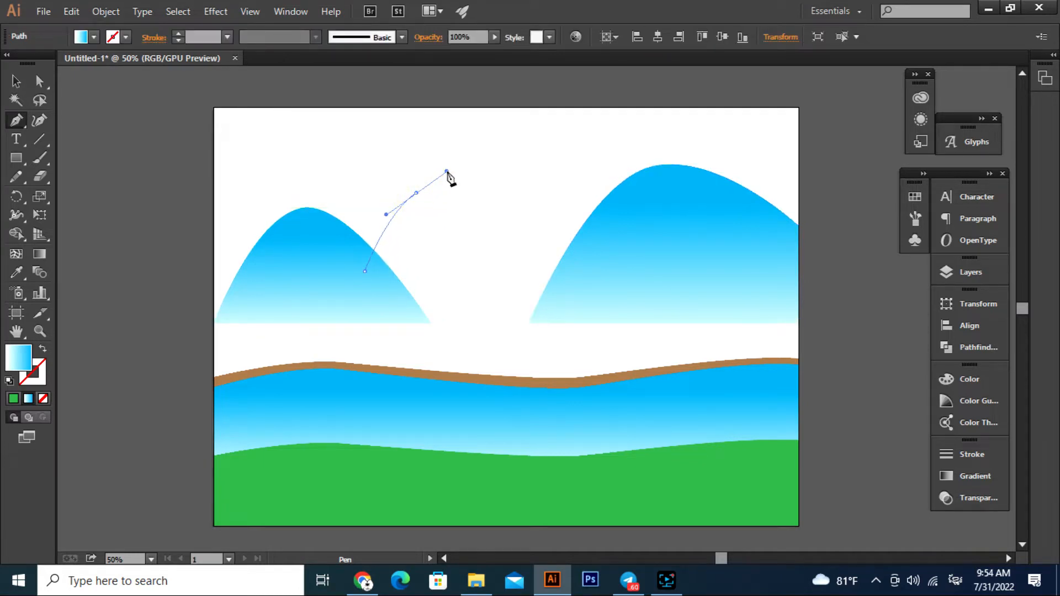
{"action": "left_click_drag", "start_coordinate": [491, 206], "coordinate": [514, 215]}
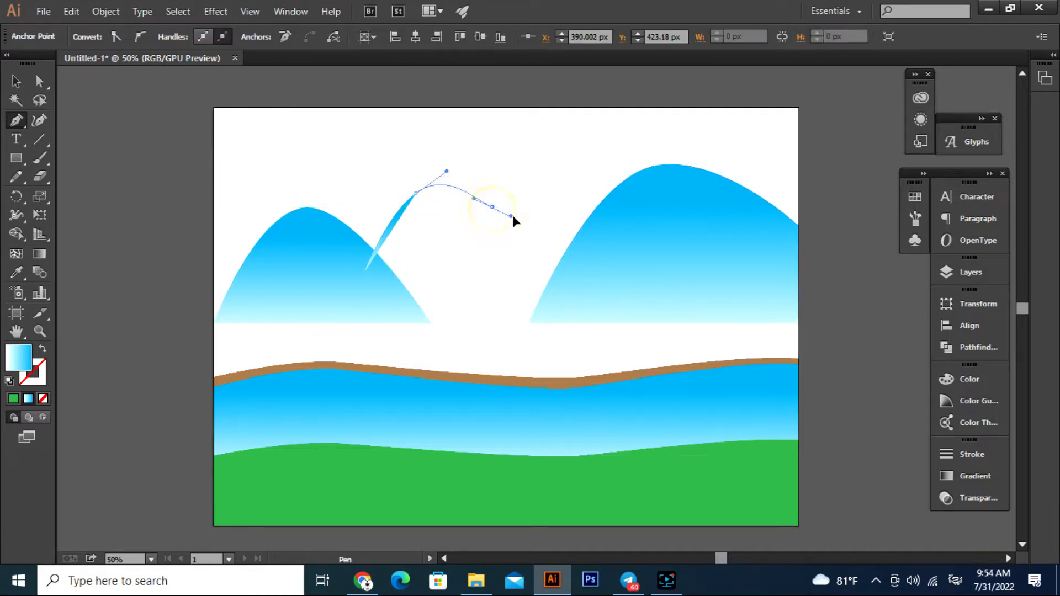
{"action": "left_click", "coordinate": [591, 194]}
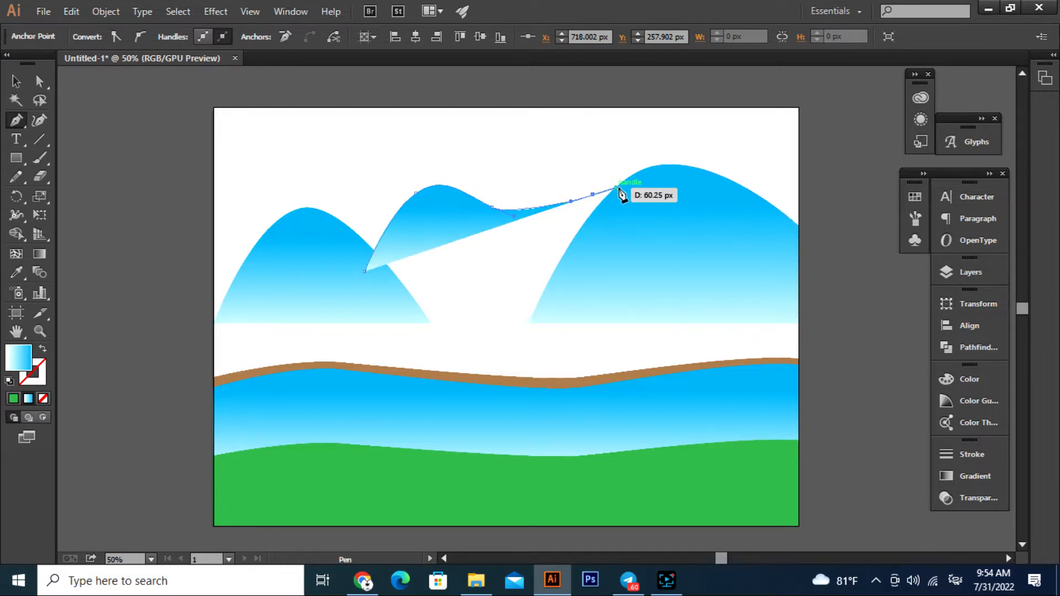
{"action": "left_click", "coordinate": [625, 203], "text": "ctrl"}
{"action": "left_click", "coordinate": [625, 201]}
{"action": "left_click", "coordinate": [636, 300]}
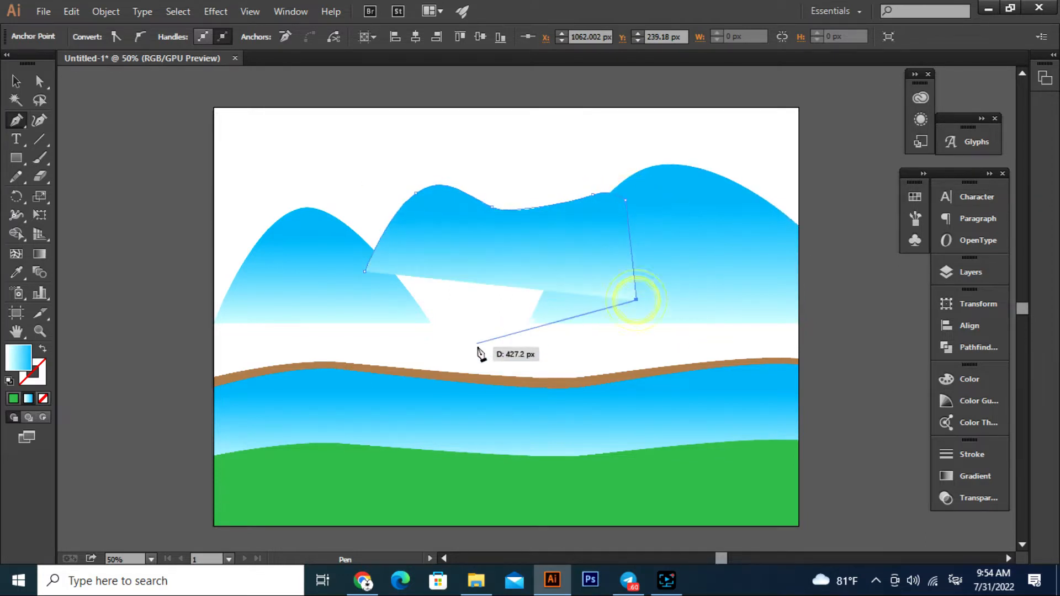
{"action": "left_click", "coordinate": [528, 324]}
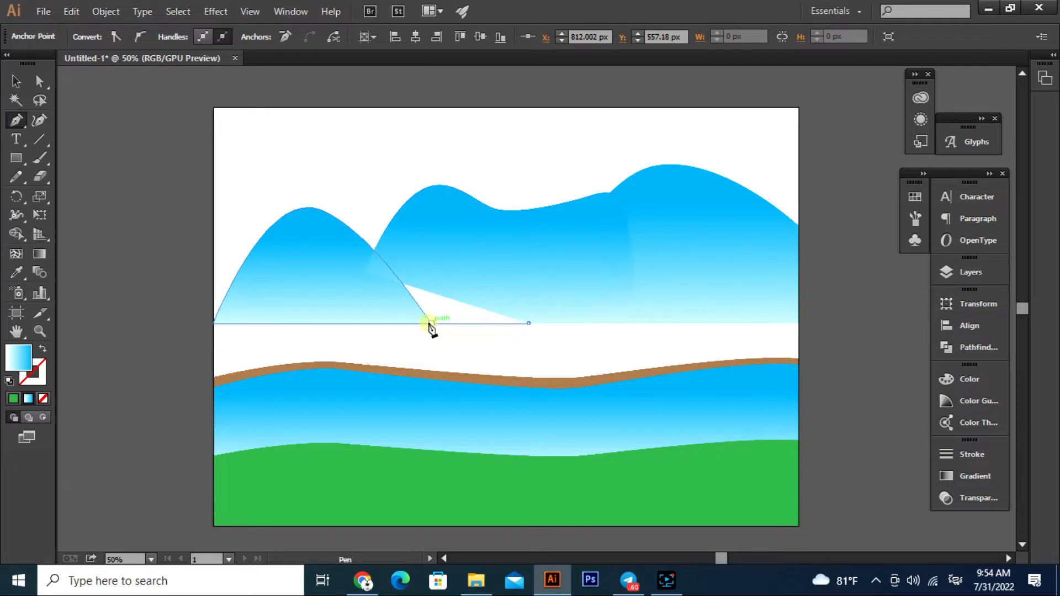
{"action": "left_click", "coordinate": [430, 323]}
{"action": "left_click", "coordinate": [365, 272]}
Step: Fill the middle hill with the dark green swatch
{"action": "left_click", "coordinate": [16, 81]}
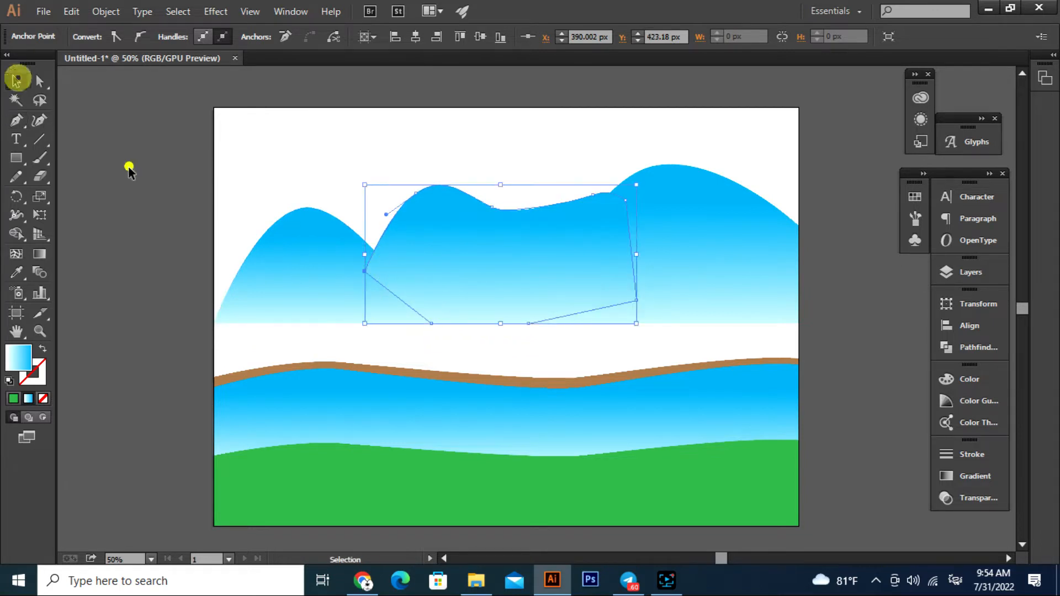
{"action": "left_click", "coordinate": [128, 165]}
{"action": "left_click", "coordinate": [401, 220]}
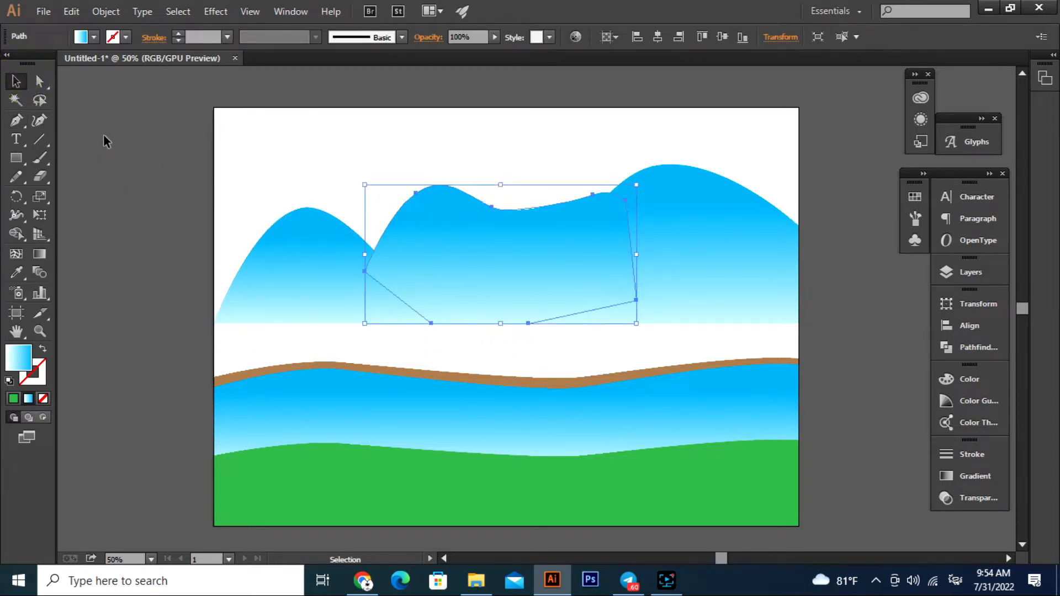
{"action": "left_click", "coordinate": [94, 37]}
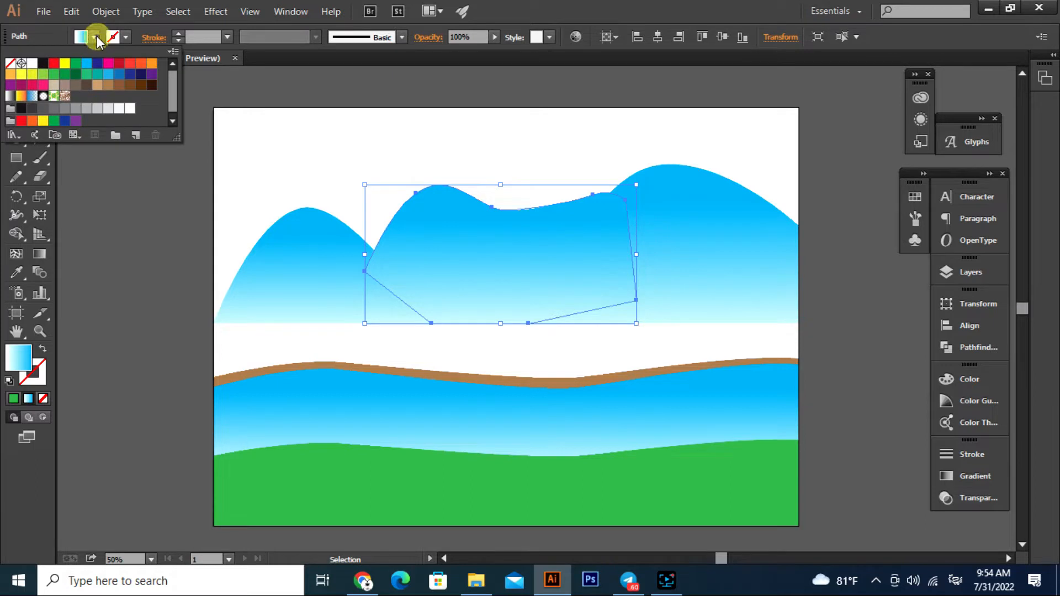
{"action": "left_click", "coordinate": [80, 84]}
{"action": "left_click", "coordinate": [111, 175]}
Step: Fill the right and left hills with a medium green swatch lighter than the middle hill
{"action": "left_click", "coordinate": [751, 248], "text": "shift"}
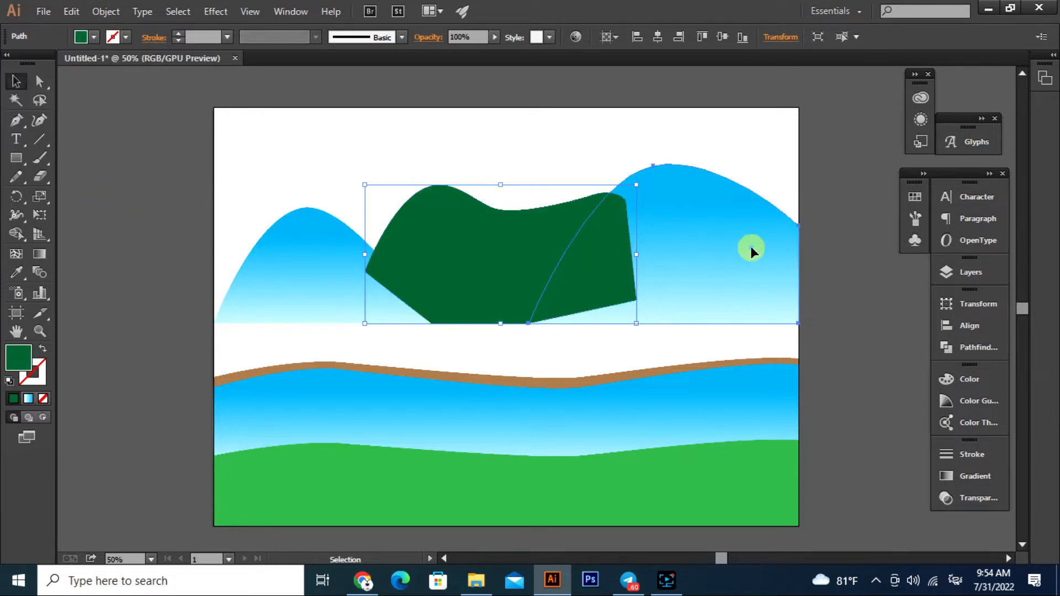
{"action": "left_click", "coordinate": [94, 37]}
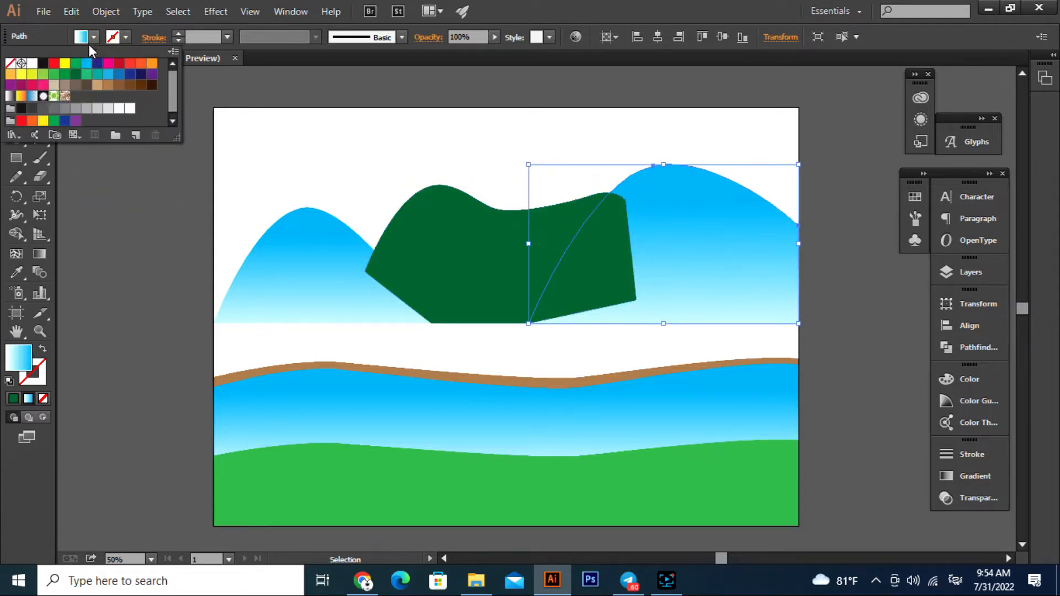
{"action": "left_click", "coordinate": [86, 75]}
{"action": "left_click", "coordinate": [278, 246]}
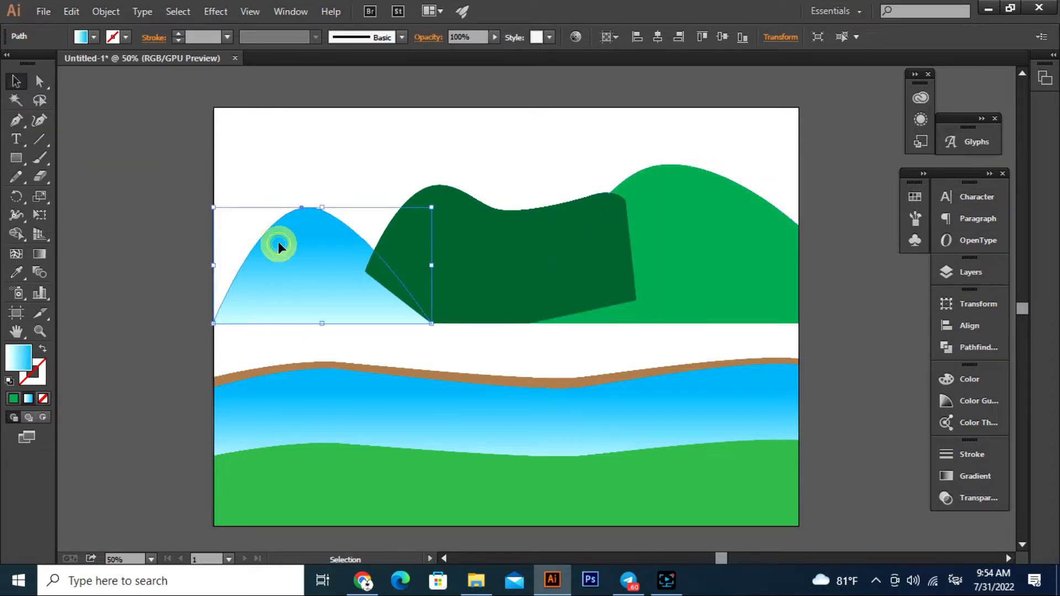
{"action": "left_click", "coordinate": [94, 38]}
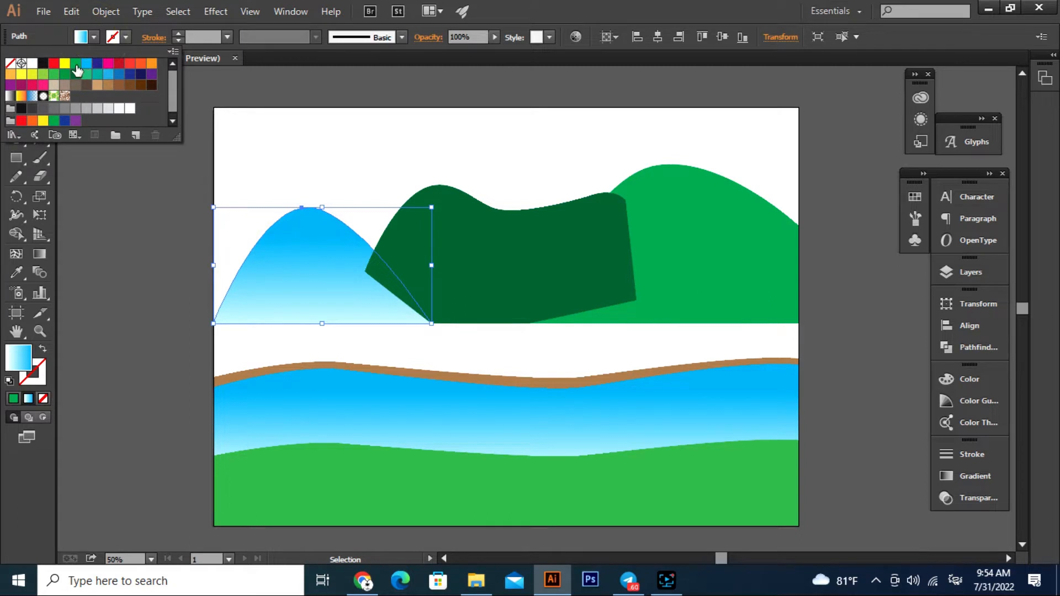
{"action": "left_click", "coordinate": [75, 64]}
Step: Send the dark green middle hill behind the two lighter green hills
{"action": "left_click", "coordinate": [147, 218]}
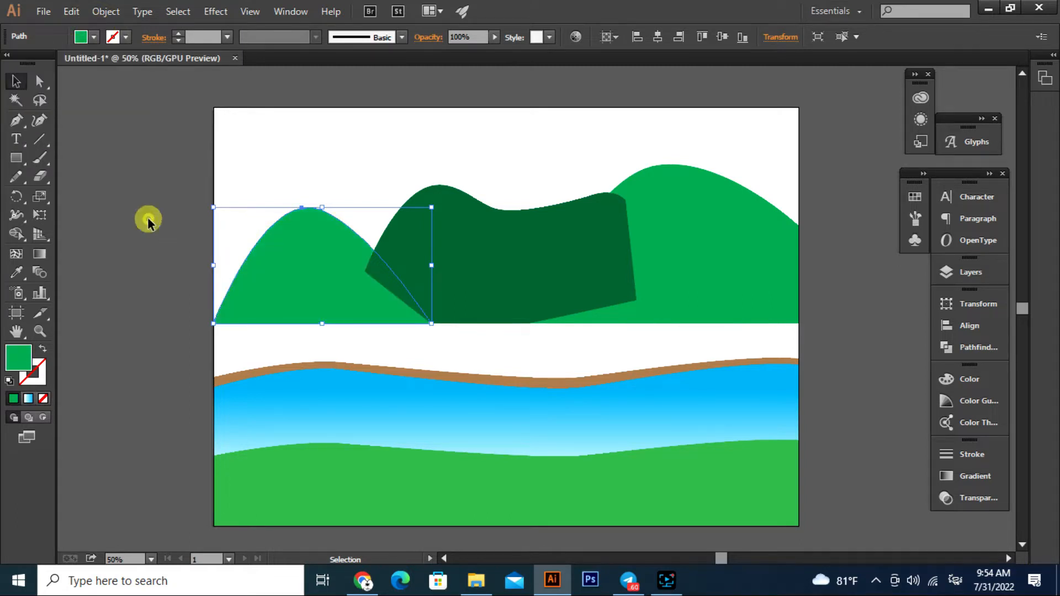
{"action": "left_click", "coordinate": [468, 280]}
{"action": "key", "text": "ctrl+shift+bracketleft"}
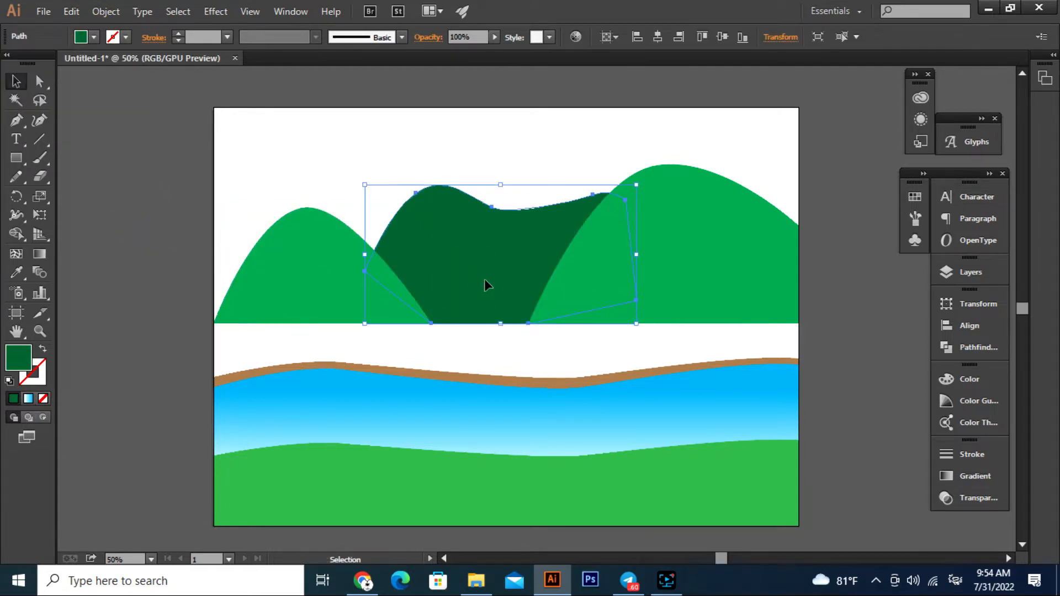
Step: Draw a rectangle spanning the artboard's width from the base of the hills down over the upper part of the river
{"action": "left_click", "coordinate": [76, 220]}
{"action": "key", "text": "space"}
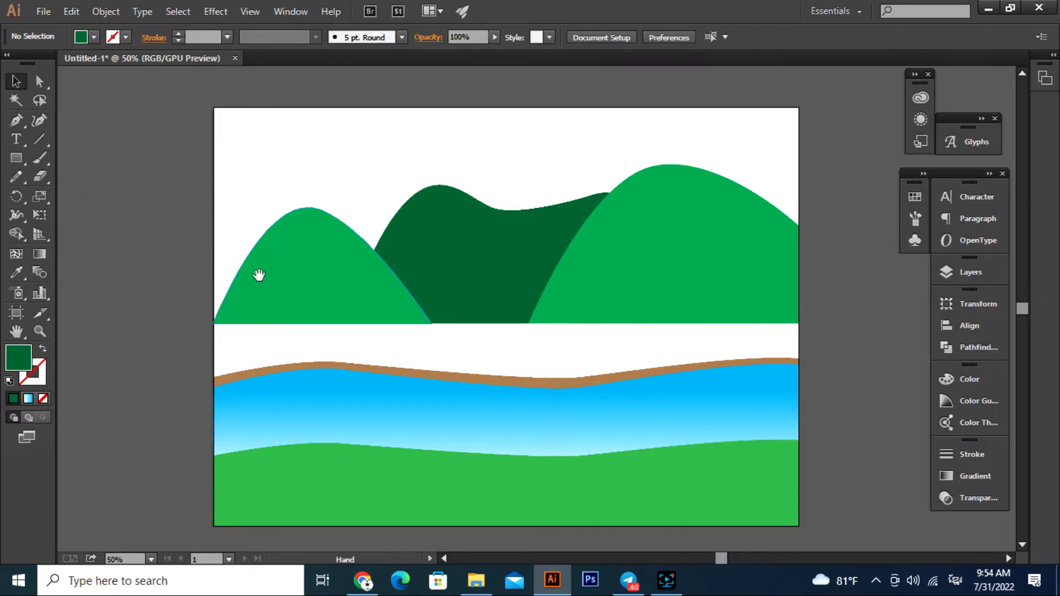
{"action": "left_click_drag", "start_coordinate": [261, 277], "coordinate": [257, 267]}
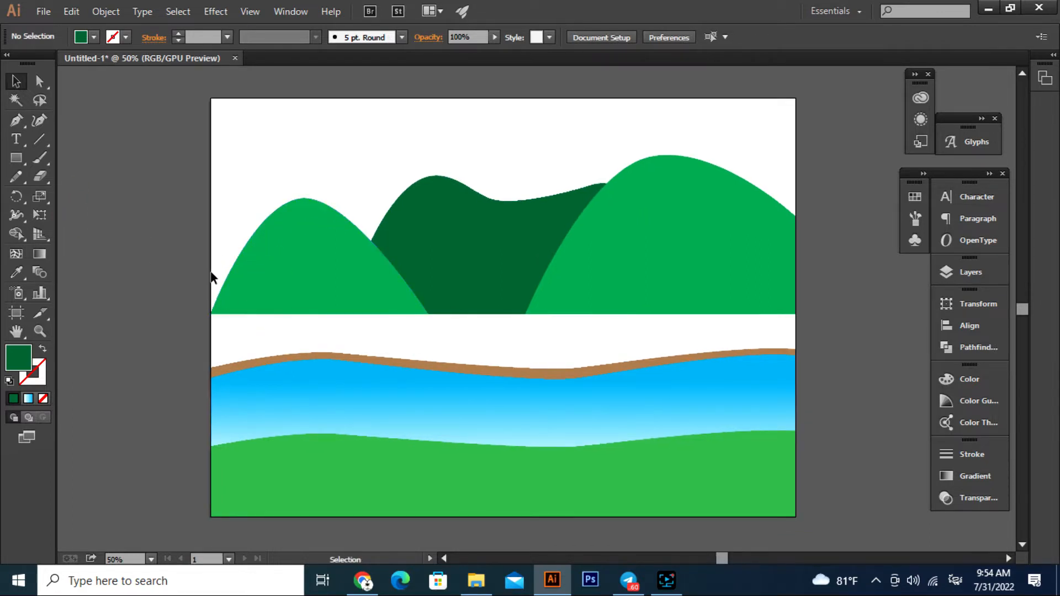
{"action": "left_click", "coordinate": [16, 157]}
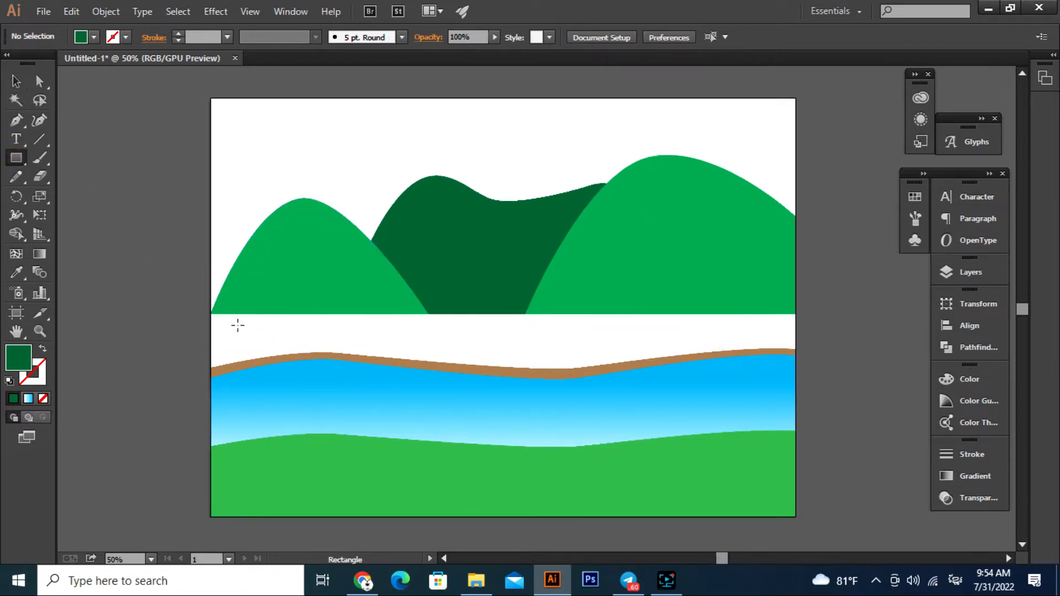
{"action": "left_click_drag", "start_coordinate": [210, 315], "coordinate": [795, 398]}
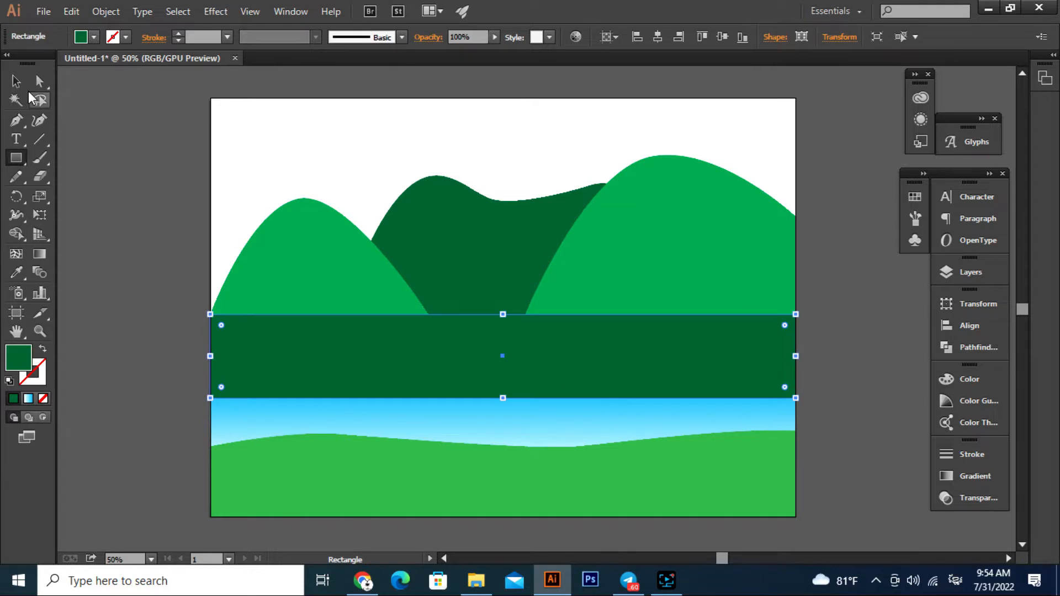
Step: Match the new rectangle's fill to the foreground green and send it behind the brown bank and the river
{"action": "key", "text": "i"}
{"action": "left_click", "coordinate": [471, 474]}
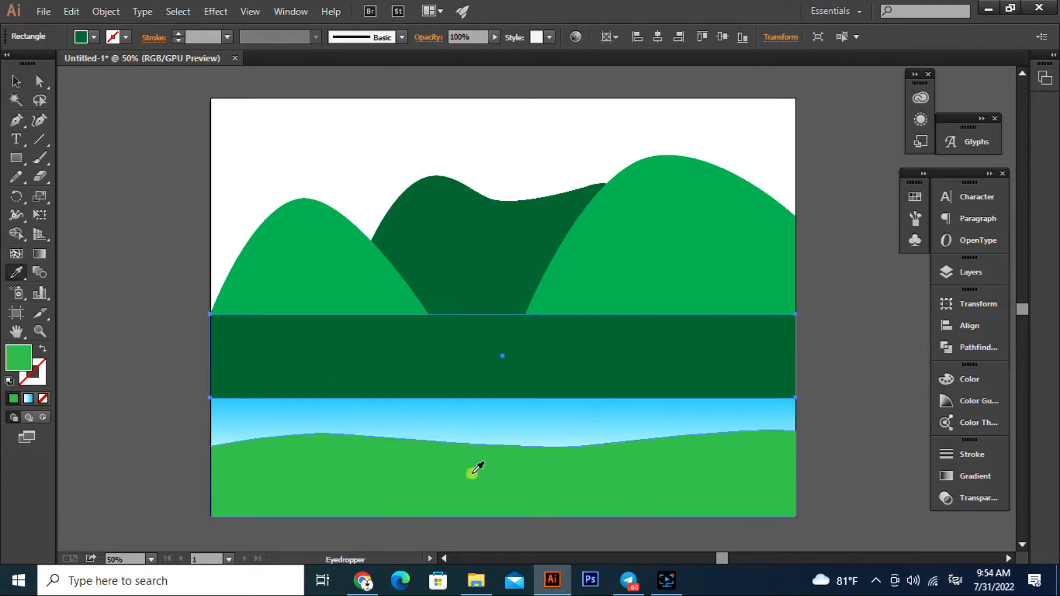
{"action": "left_click", "coordinate": [16, 81]}
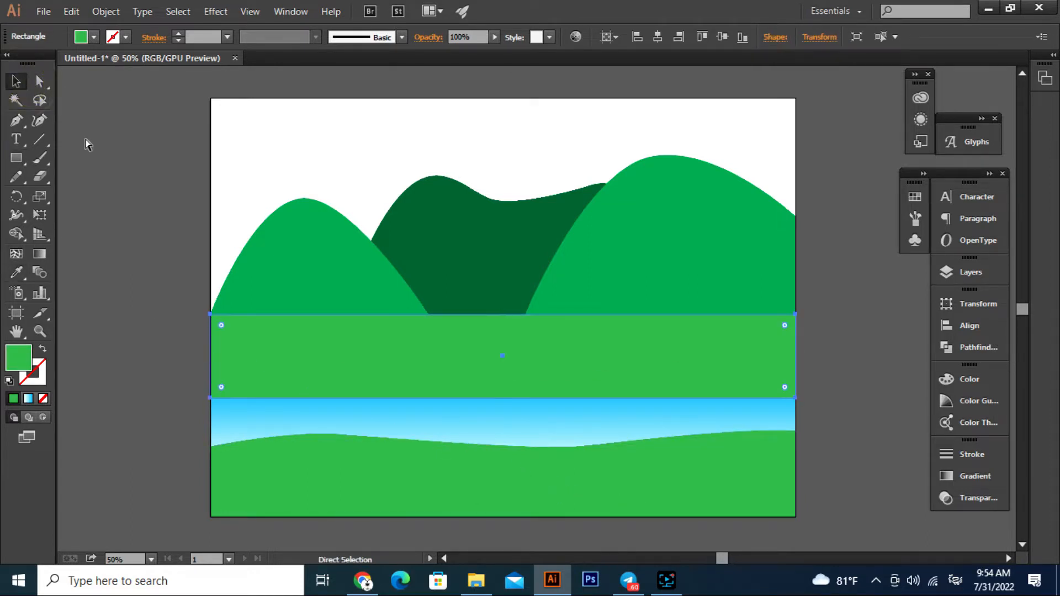
{"action": "key", "text": "ctrl+bracketleft"}
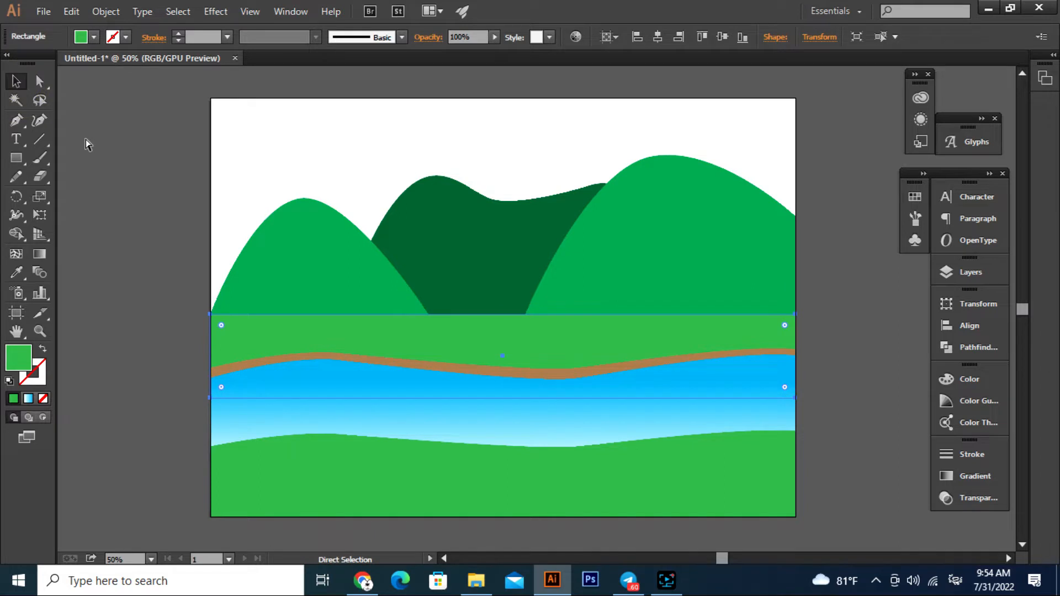
{"action": "left_click", "coordinate": [88, 145]}
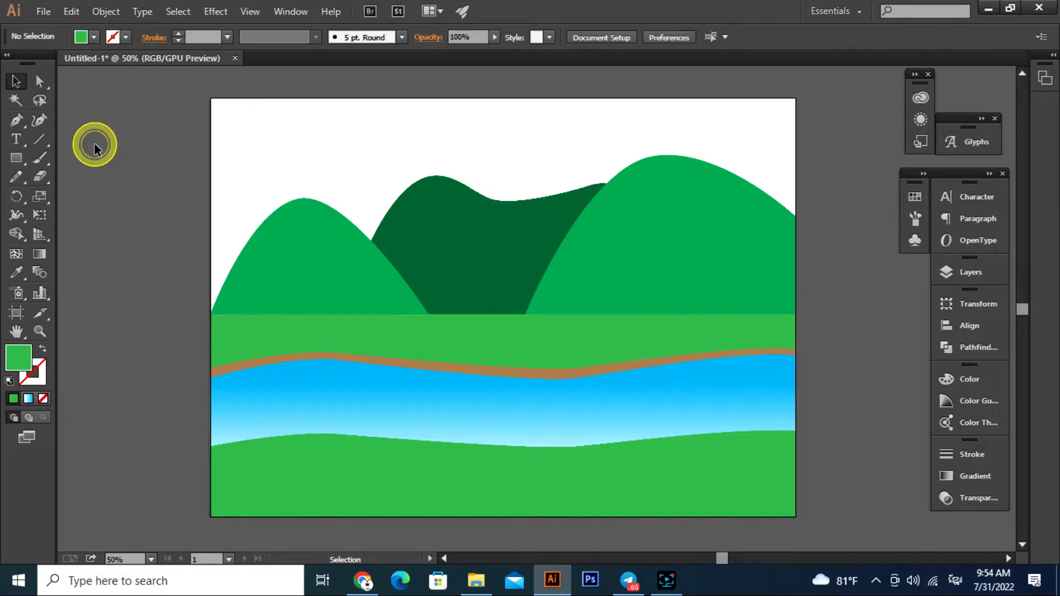
Step: Stretch the green rectangle's top edge slightly upward so it overlaps the bases of the hills
{"action": "scroll", "coordinate": [744, 323], "scroll_direction": "up", "scroll_amount": 1}
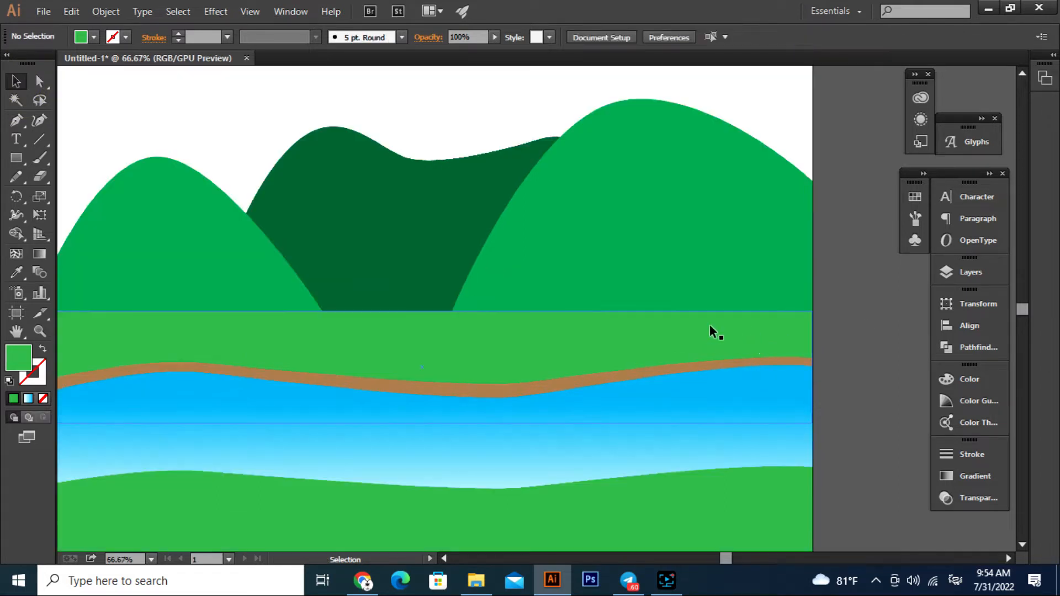
{"action": "left_click", "coordinate": [675, 330]}
{"action": "scroll", "coordinate": [676, 332], "scroll_direction": "down", "scroll_amount": 2}
{"action": "left_click", "coordinate": [875, 328]}
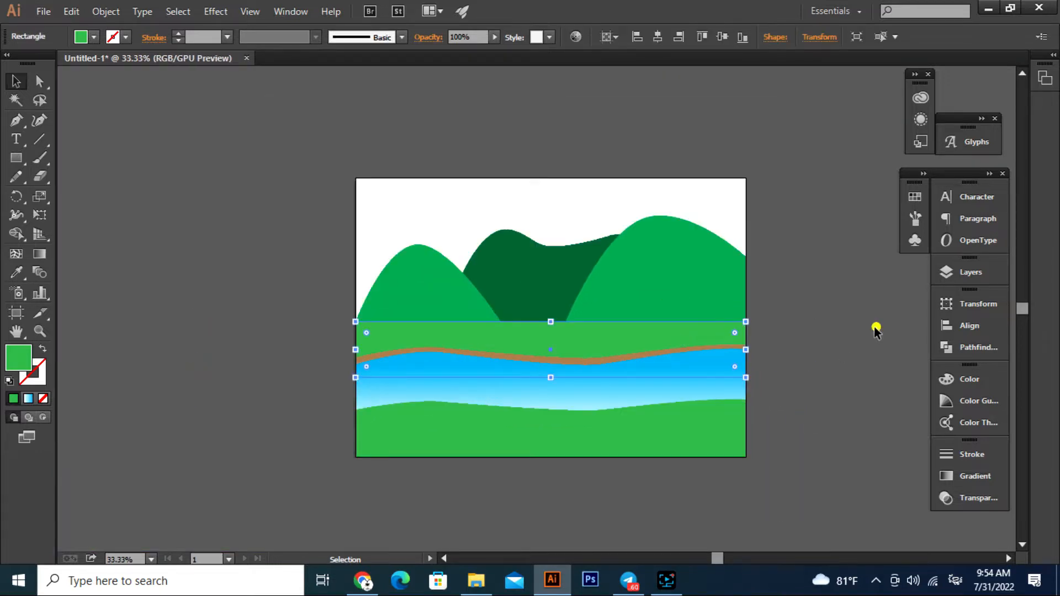
{"action": "left_click_drag", "start_coordinate": [889, 336], "coordinate": [862, 358]}
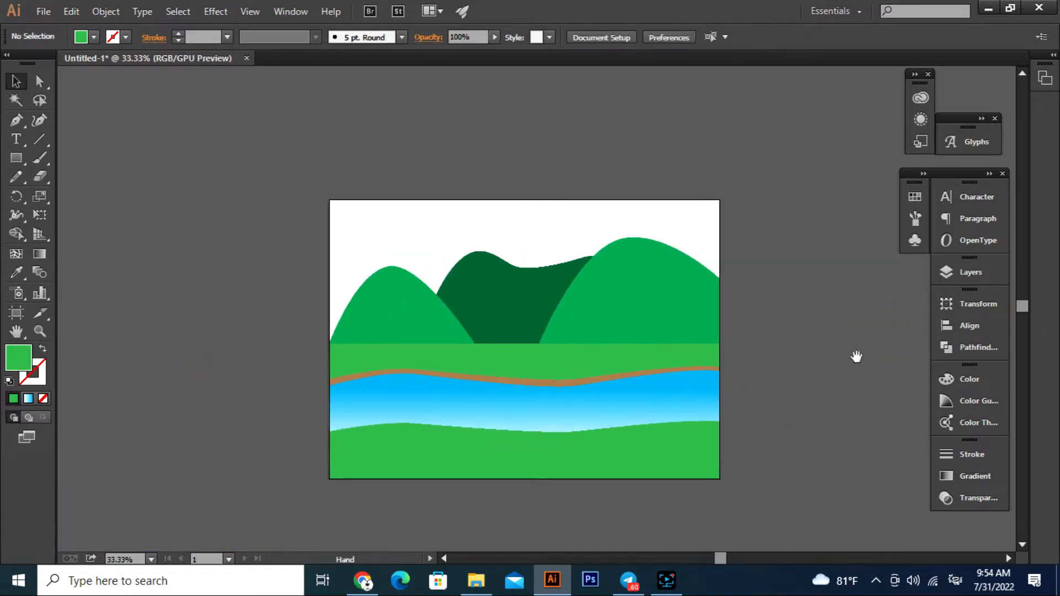
{"action": "scroll", "coordinate": [586, 253], "scroll_direction": "up", "scroll_amount": 1}
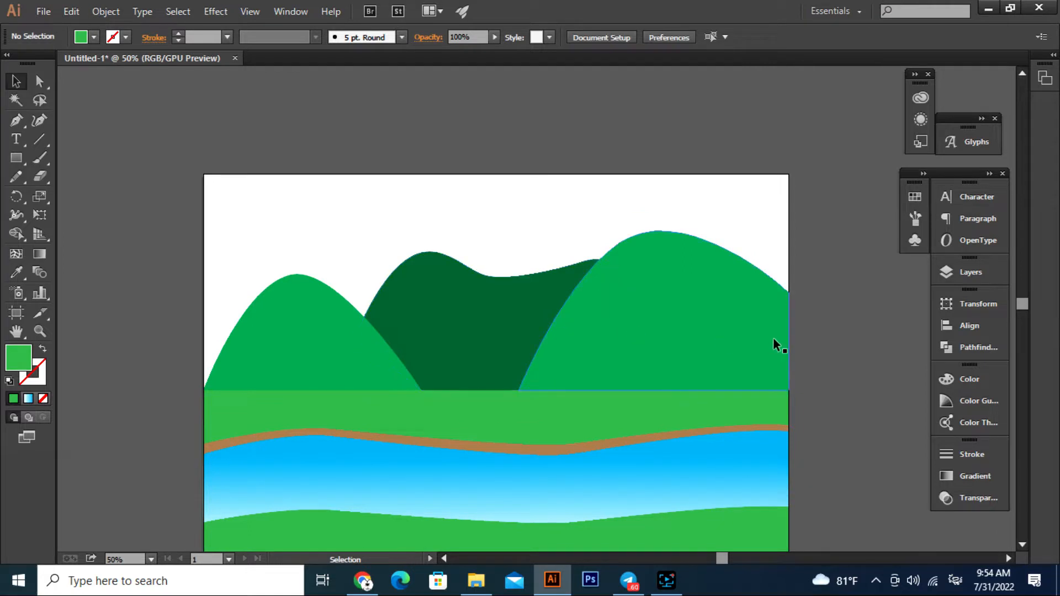
{"action": "left_click", "coordinate": [542, 422]}
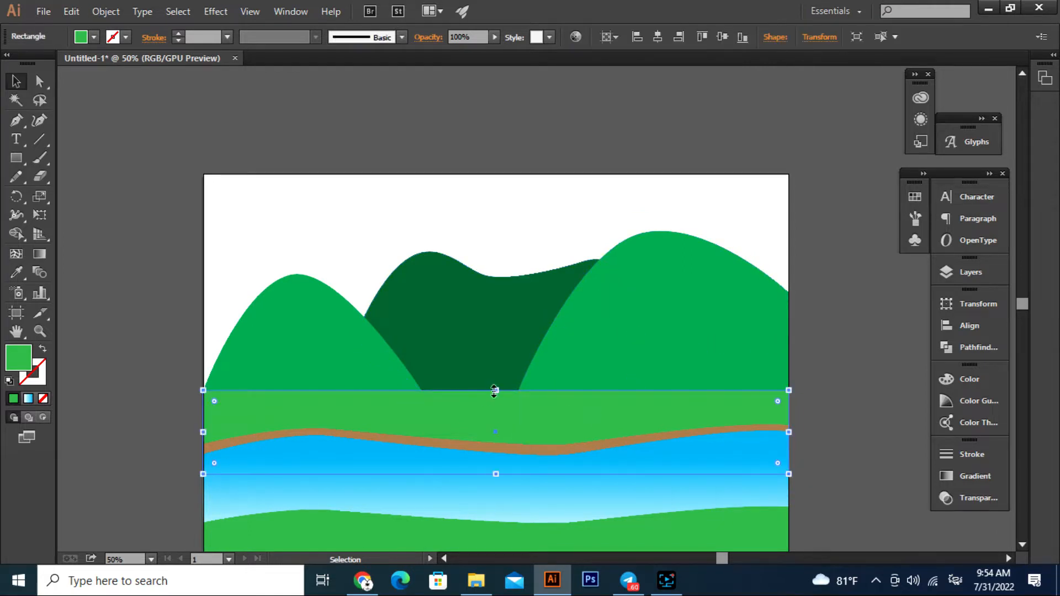
{"action": "left_click_drag", "start_coordinate": [494, 390], "coordinate": [516, 383]}
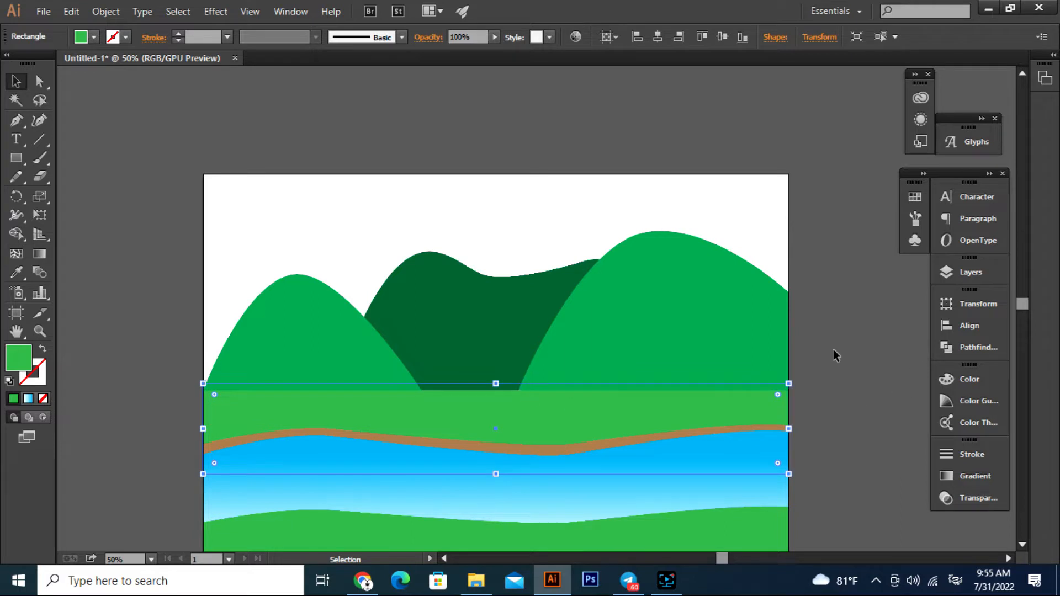
{"action": "left_click", "coordinate": [833, 350]}
Step: Restack the green rectangle in front of the dark middle hill but behind the outer hills, brown bank and river
{"action": "left_click", "coordinate": [528, 402]}
{"action": "key", "text": "ctrl+shift+bracketright"}
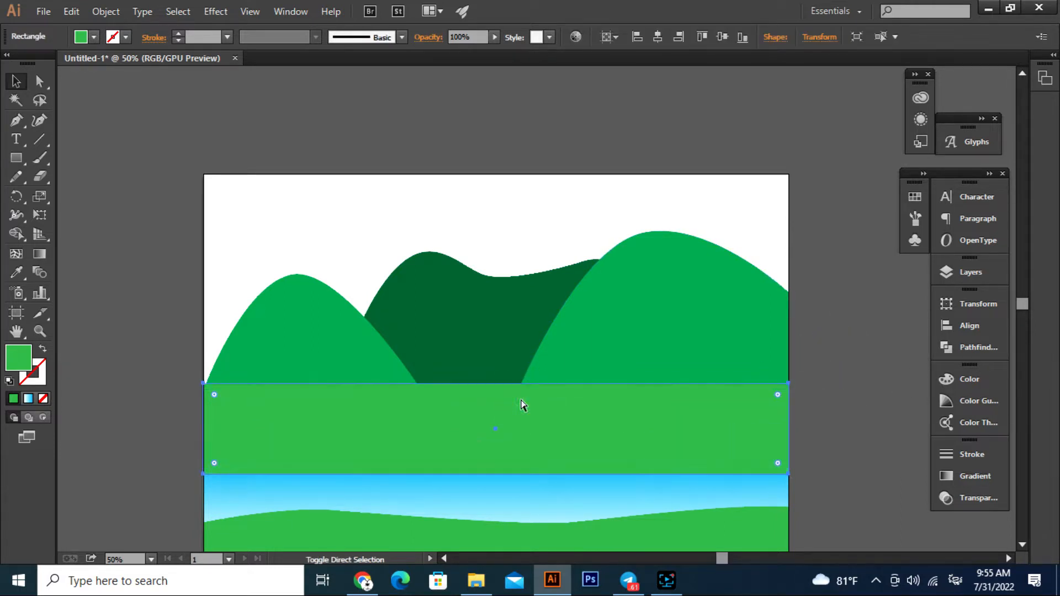
{"action": "key", "text": "ctrl+bracketleft"}
{"action": "key", "text": "ctrl+bracketleft"}
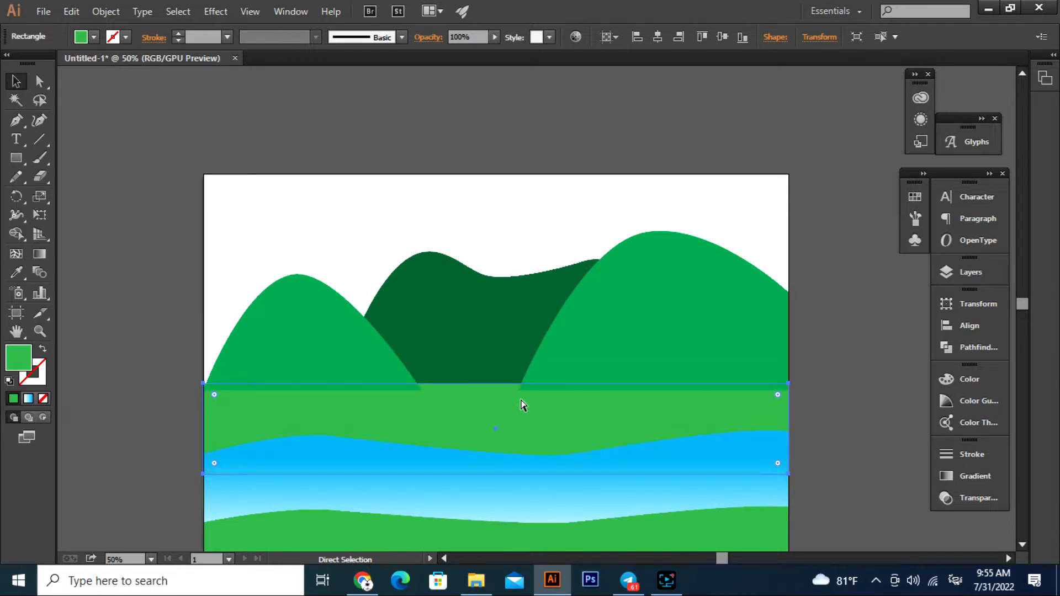
{"action": "left_click", "coordinate": [608, 368]}
{"action": "left_click", "coordinate": [867, 398]}
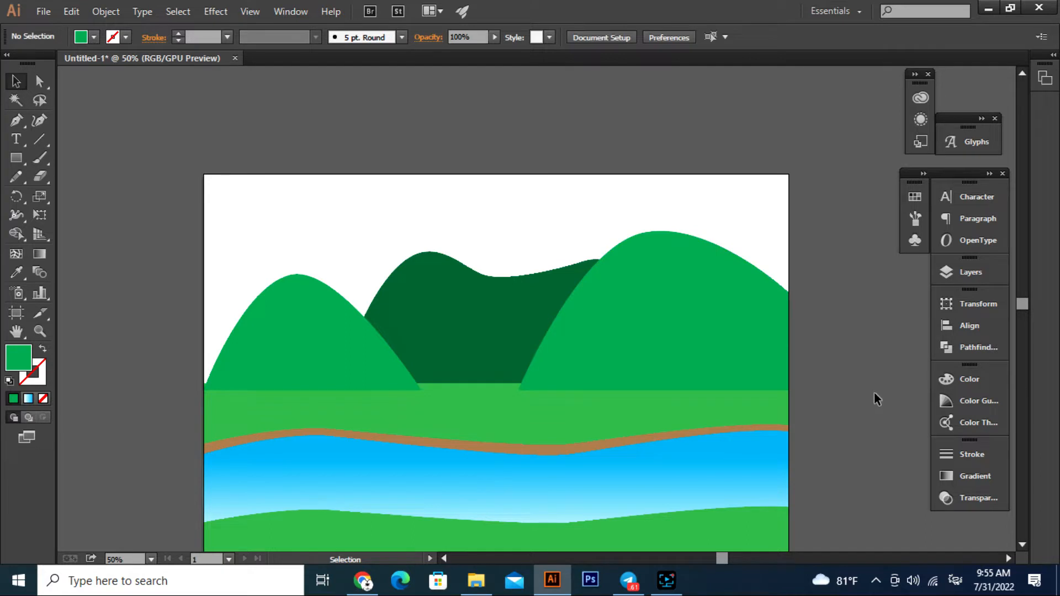
Step: Draw a full-width rectangle from the artboard's top edge to just below the hills' bases and send it to the back
{"action": "scroll", "coordinate": [873, 391], "scroll_direction": "up", "scroll_amount": 1}
{"action": "scroll", "coordinate": [874, 391], "scroll_direction": "down", "scroll_amount": 1}
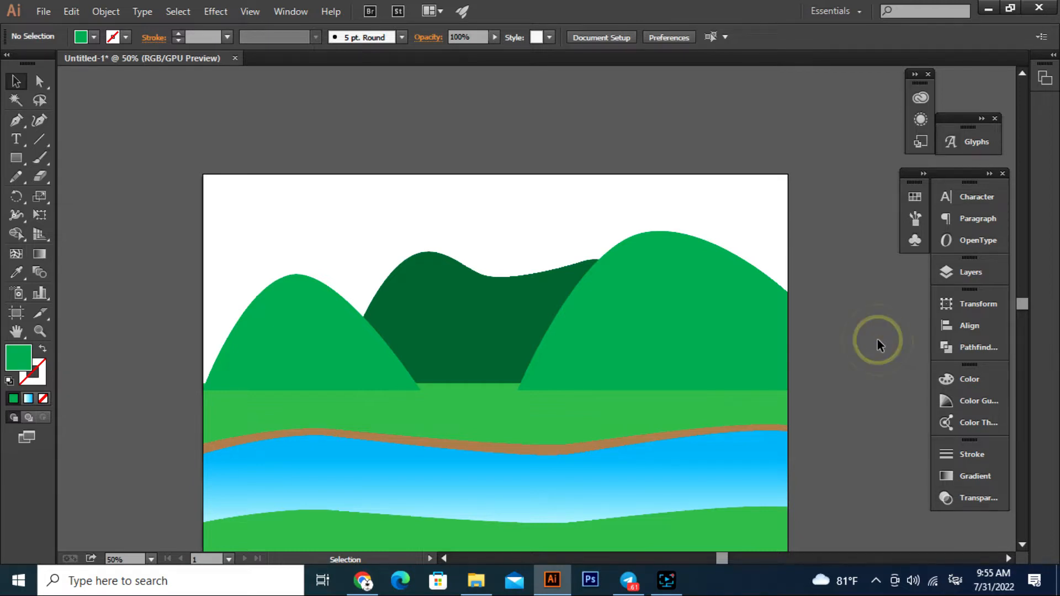
{"action": "scroll", "coordinate": [876, 339], "scroll_direction": "down", "scroll_amount": 3}
{"action": "scroll", "coordinate": [871, 341], "scroll_direction": "up", "scroll_amount": 1}
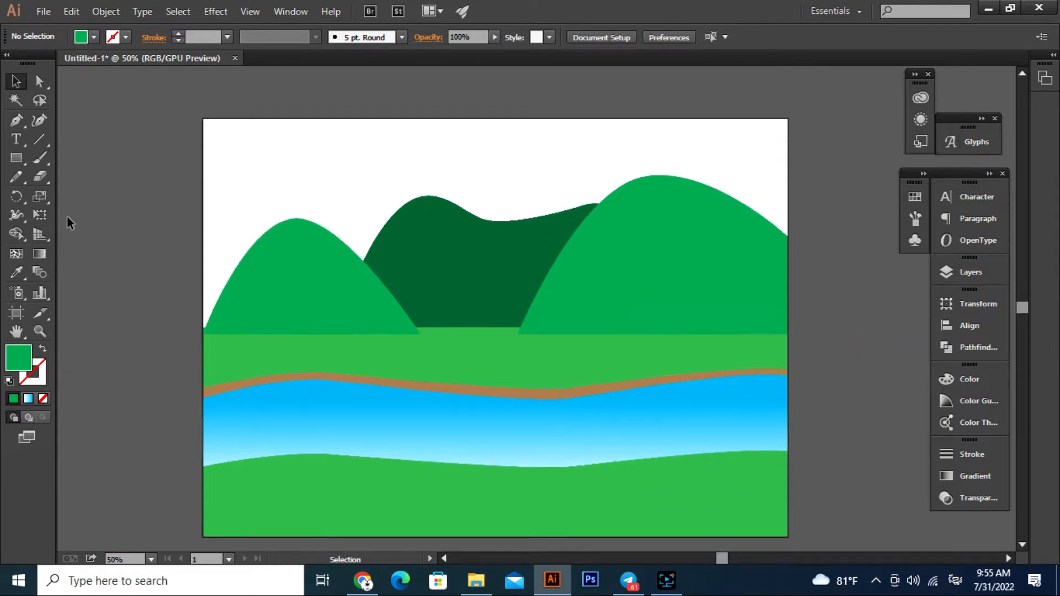
{"action": "left_click", "coordinate": [16, 158]}
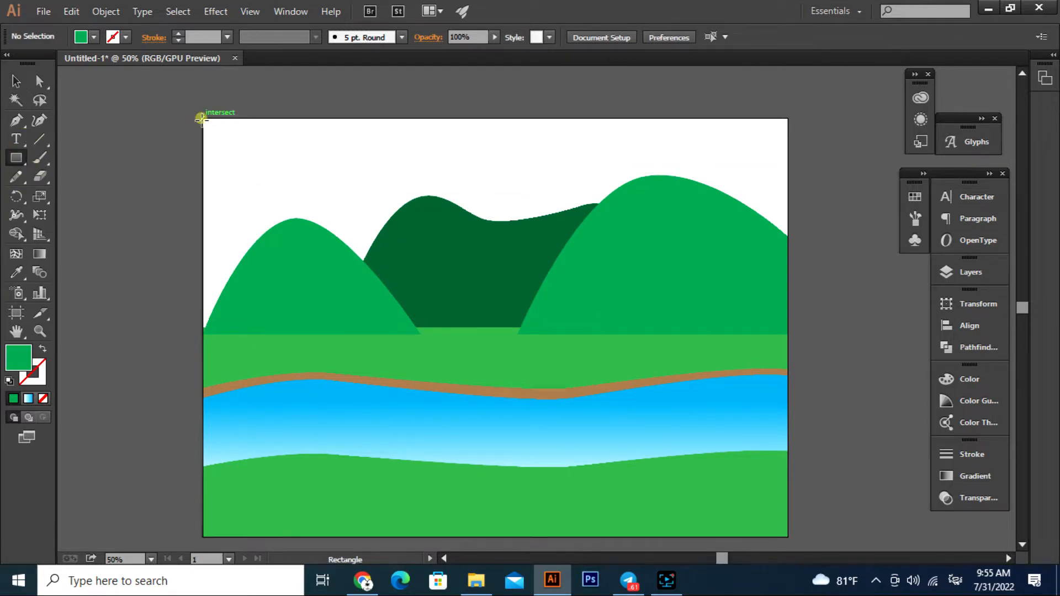
{"action": "mouse_move", "coordinate": [200, 118]}
{"action": "left_mouse_down"}
{"action": "mouse_move", "coordinate": [741, 366]}
{"action": "mouse_move", "coordinate": [790, 342]}
{"action": "left_mouse_up"}
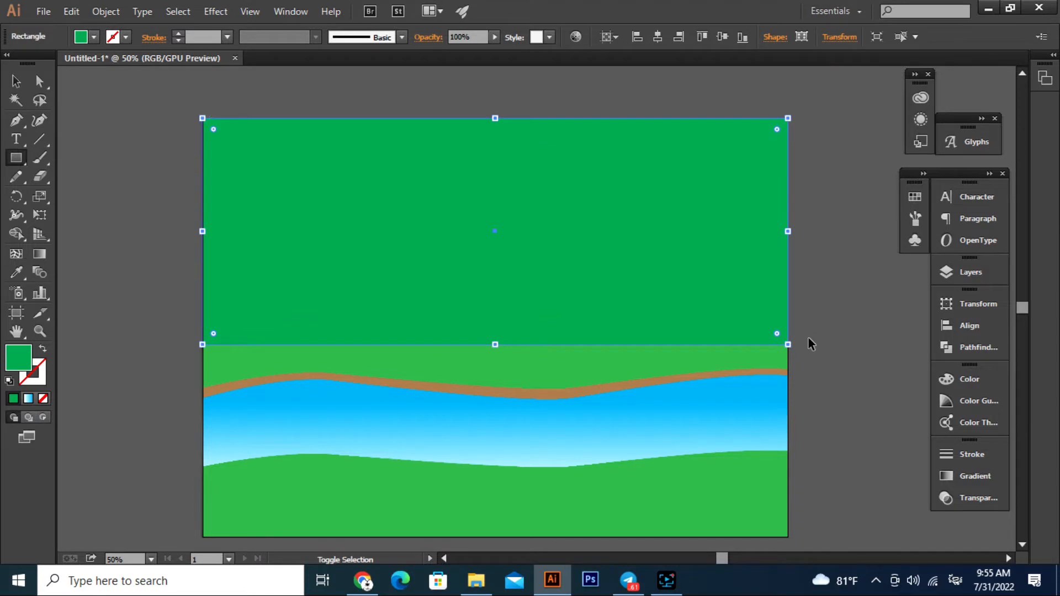
{"action": "key", "text": "ctrl+shift+bracketleft"}
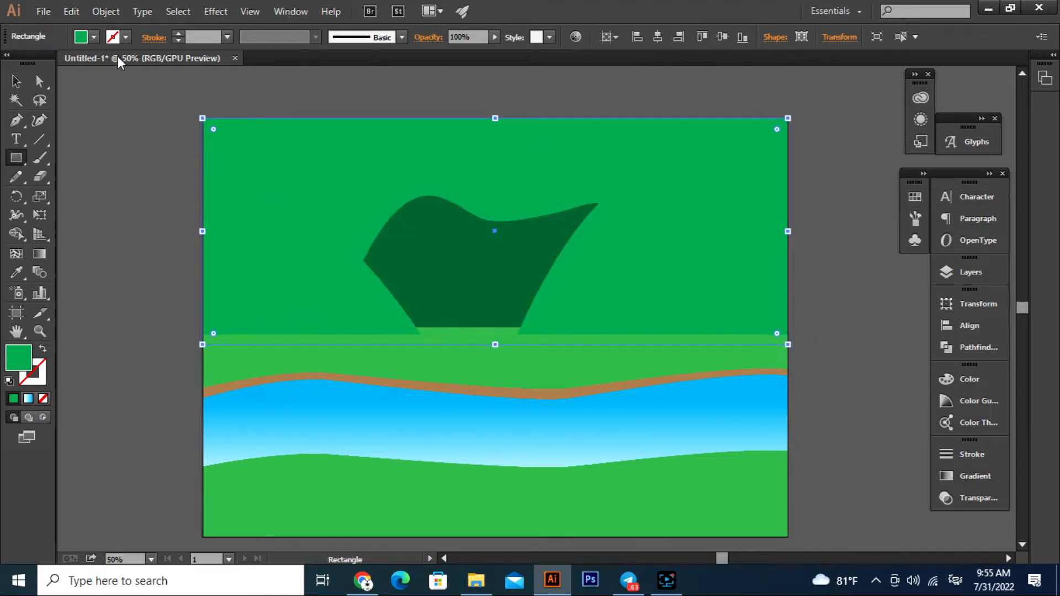
Step: Fill the background sky rectangle with the bright blue swatch
{"action": "left_click", "coordinate": [95, 39]}
{"action": "left_click", "coordinate": [86, 64]}
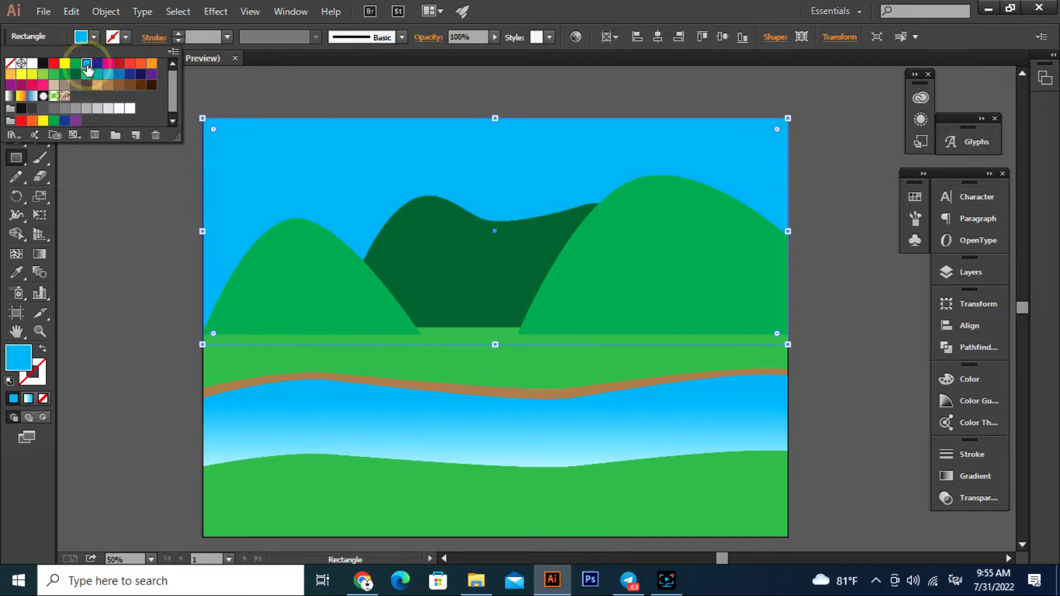
{"action": "left_click", "coordinate": [142, 178]}
{"action": "left_click", "coordinate": [16, 81]}
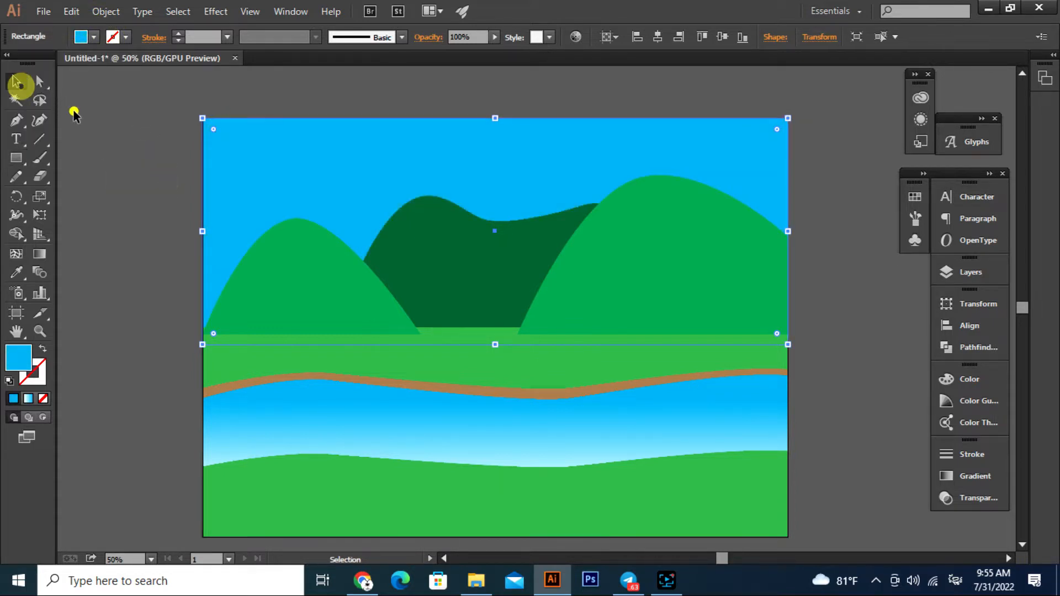
{"action": "left_click", "coordinate": [76, 109]}
{"action": "scroll", "coordinate": [818, 302], "scroll_direction": "down", "scroll_amount": 1}
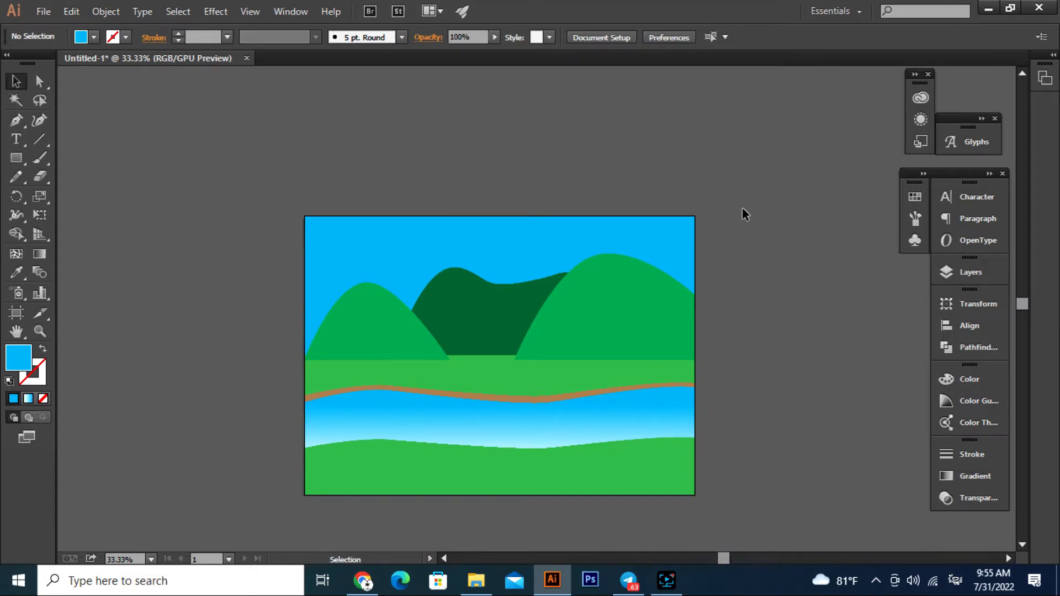
{"action": "left_click", "coordinate": [741, 210]}
{"action": "left_click", "coordinate": [766, 323]}
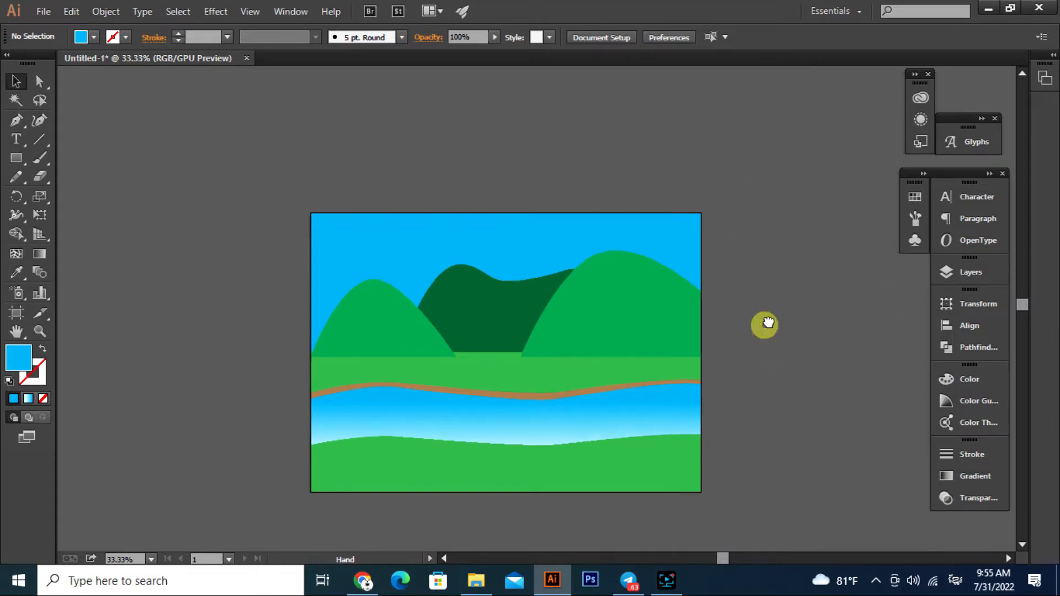
Step: Duplicate the right hill in place and lower the copy's right end to about Y 378.5 px and its peak to about Y 178.8 px
{"action": "scroll", "coordinate": [657, 301], "scroll_direction": "up", "scroll_amount": 2}
{"action": "left_click", "coordinate": [655, 298]}
{"action": "key", "text": "a"}
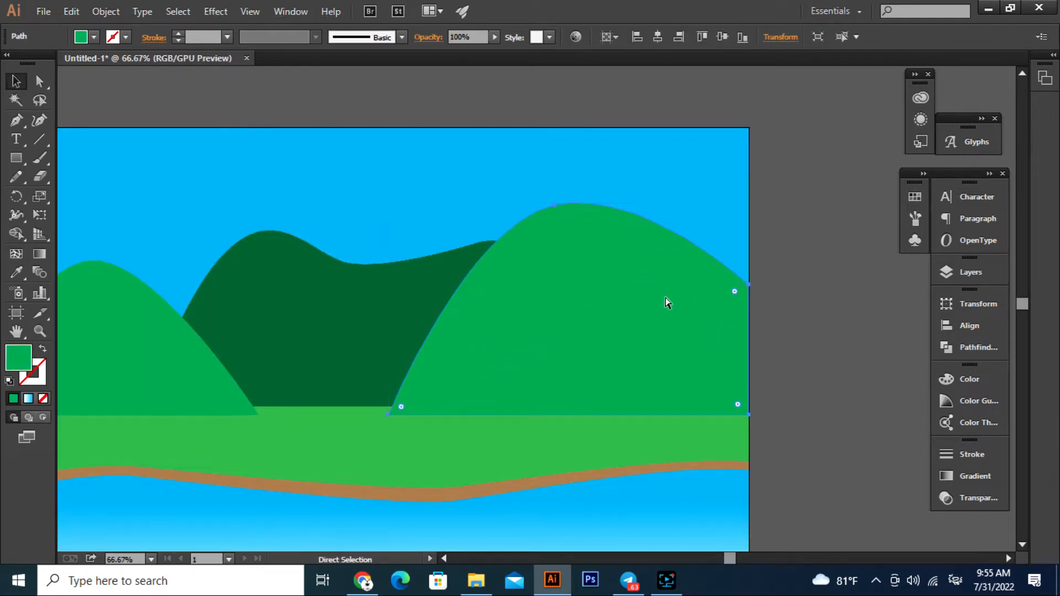
{"action": "key", "text": "v"}
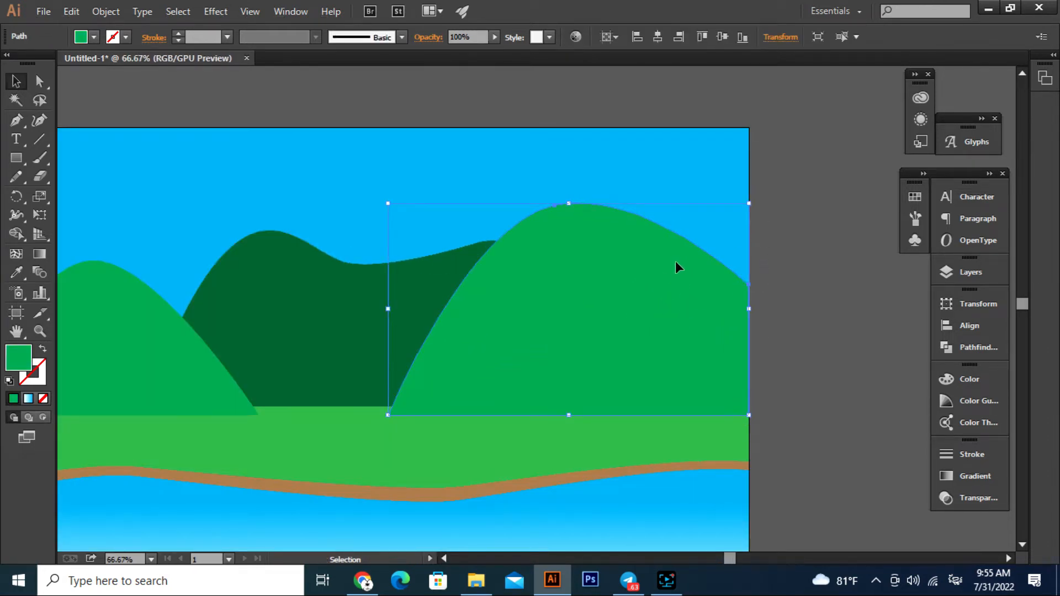
{"action": "key", "text": "a"}
{"action": "left_click", "coordinate": [749, 284]}
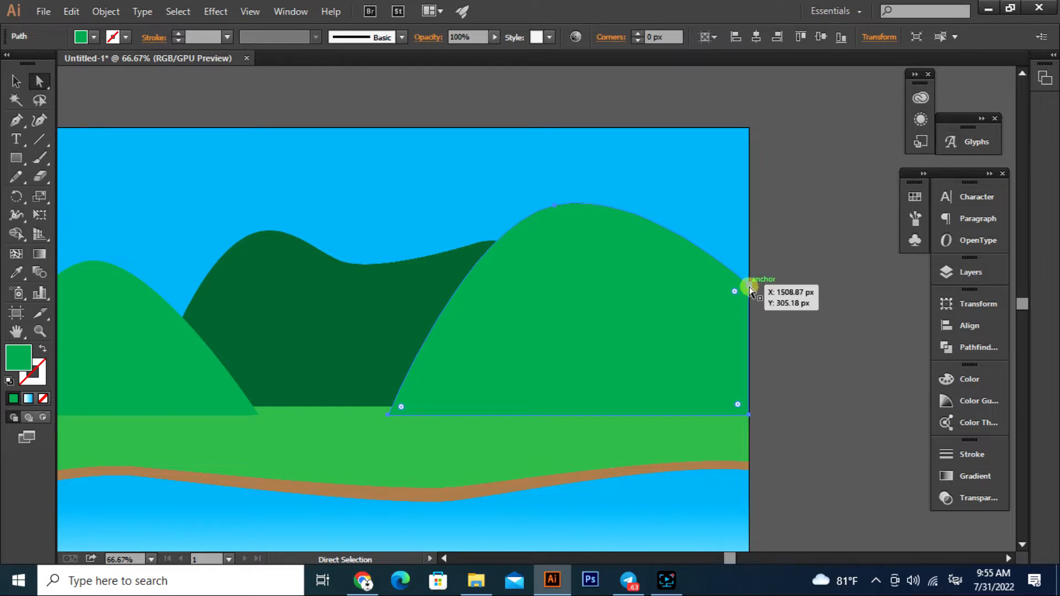
{"action": "left_click_drag", "start_coordinate": [750, 285], "coordinate": [748, 331]}
{"action": "left_click", "coordinate": [556, 208]}
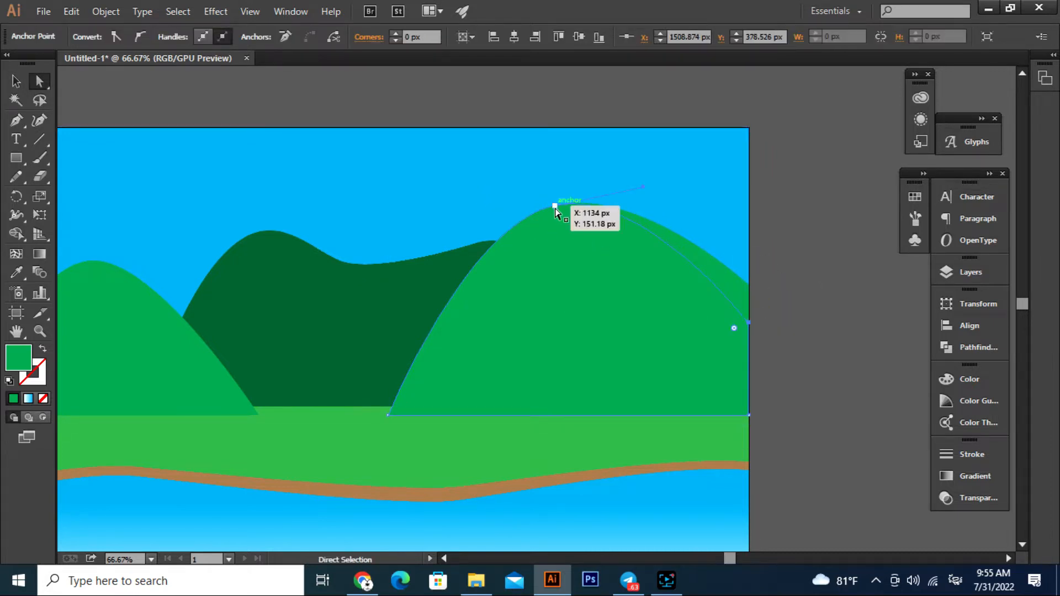
{"action": "left_click_drag", "start_coordinate": [556, 208], "coordinate": [554, 217]}
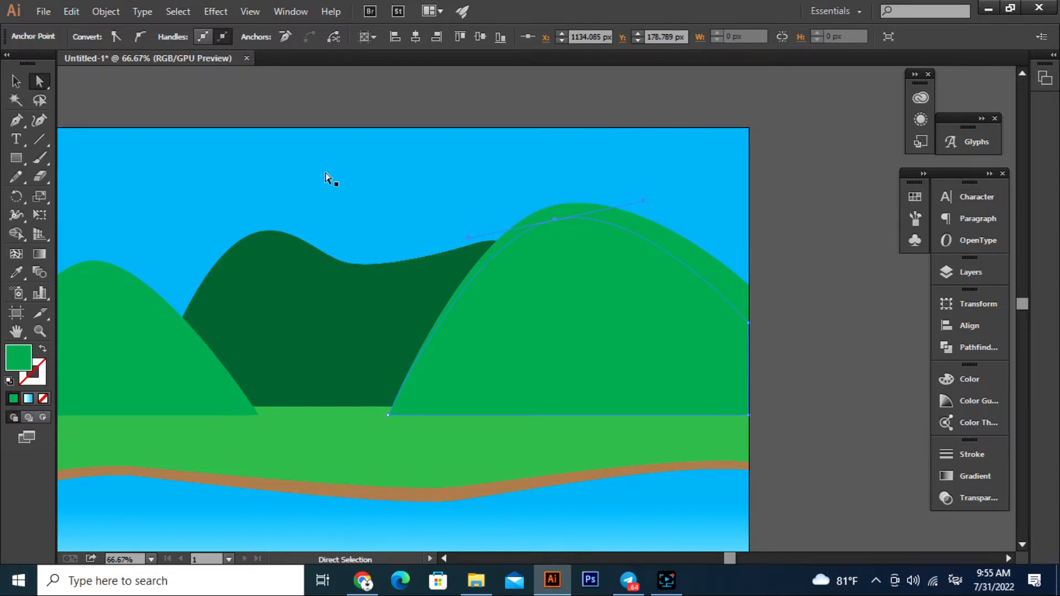
{"action": "left_click", "coordinate": [16, 81]}
{"action": "left_click", "coordinate": [129, 85]}
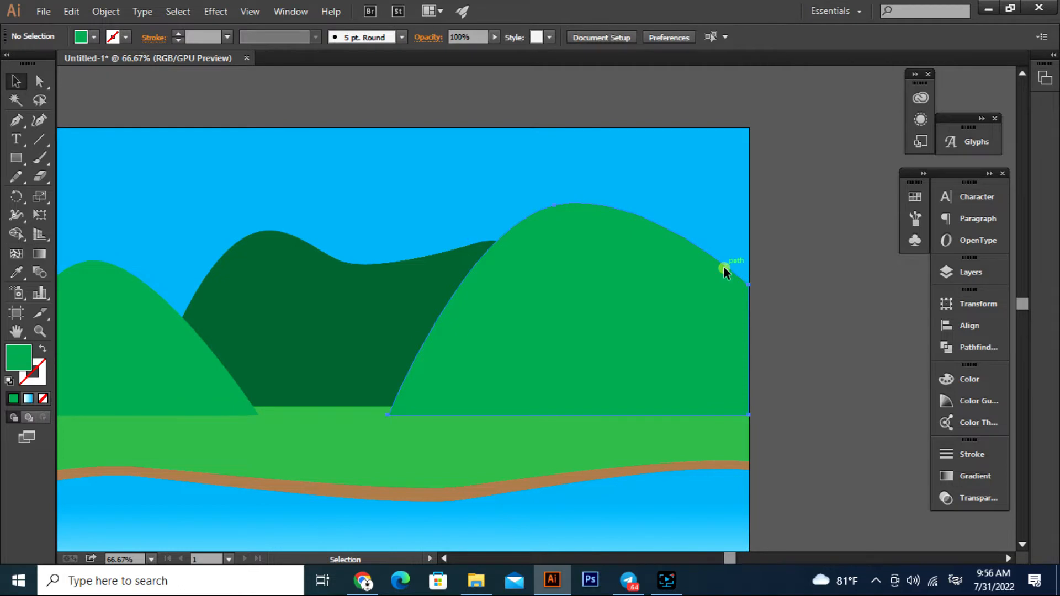
Step: Fill the original right hill behind the lowered copy with a slightly darker green to form a shaded rim
{"action": "left_click", "coordinate": [723, 268]}
{"action": "left_click", "coordinate": [18, 362]}
{"action": "left_click", "coordinate": [18, 362]}
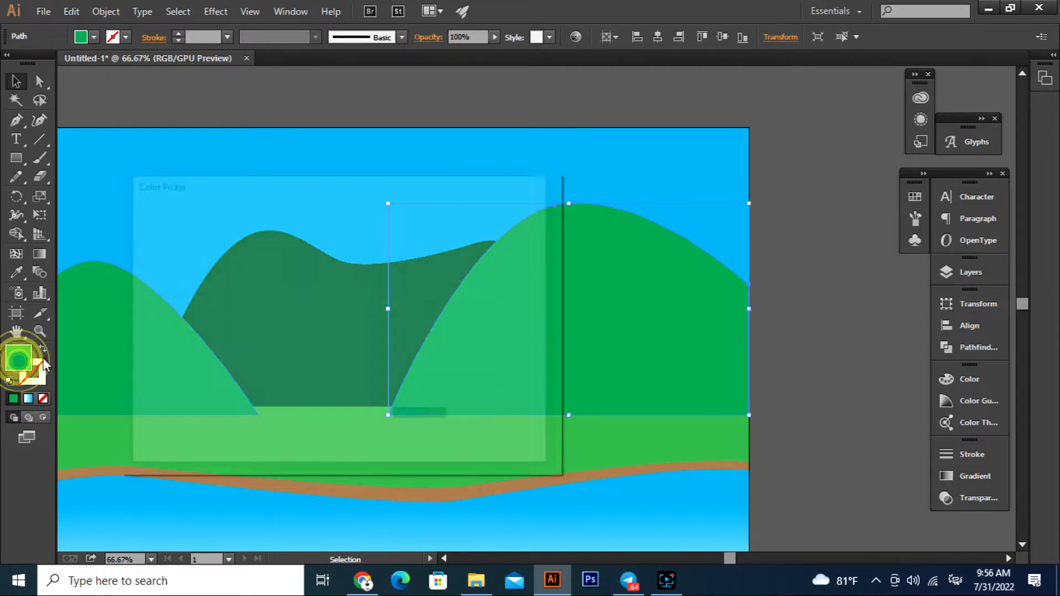
{"action": "left_click_drag", "start_coordinate": [332, 297], "coordinate": [330, 320]}
{"action": "left_click", "coordinate": [515, 231]}
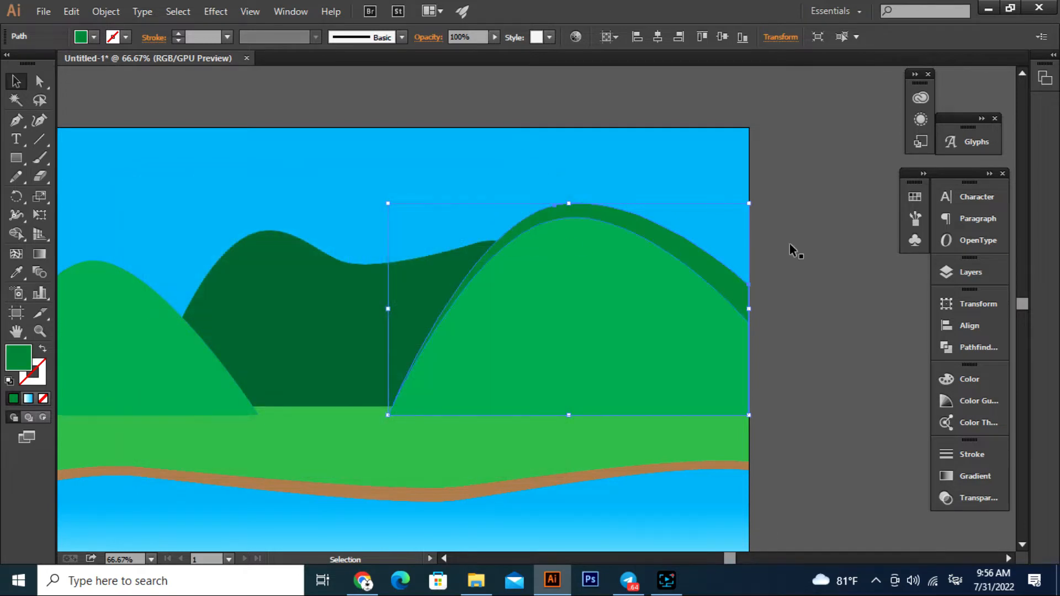
{"action": "left_click", "coordinate": [833, 238]}
{"action": "left_click_drag", "start_coordinate": [414, 266], "coordinate": [462, 265]}
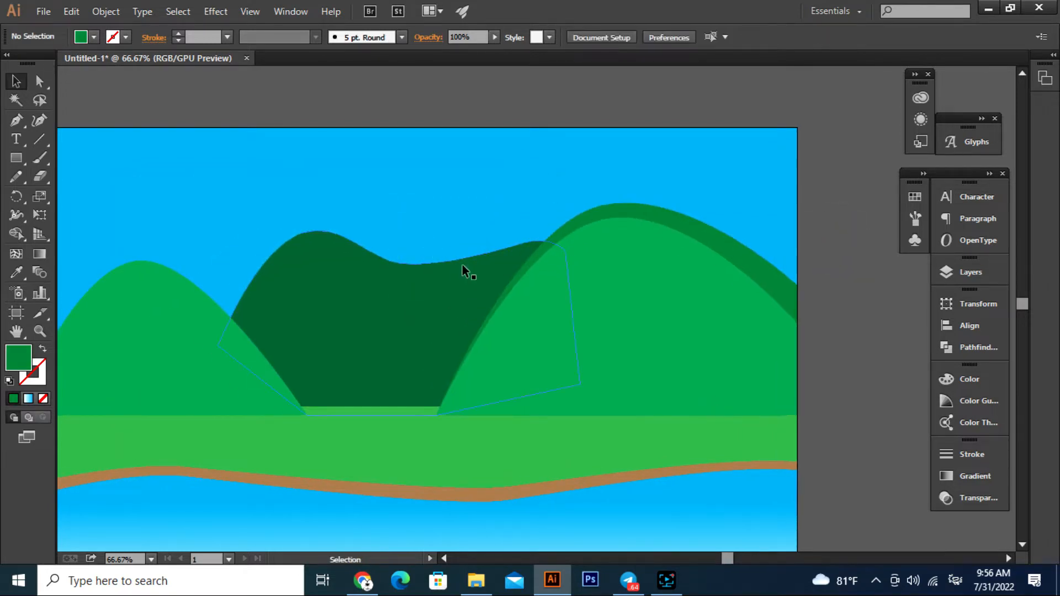
Step: Duplicate the middle hill in place and lower the copy's upper anchors, its right end to about Y 304.2 px and its dip to about Y 283.8 px
{"action": "left_click", "coordinate": [451, 273]}
{"action": "key", "text": "ctrl"}
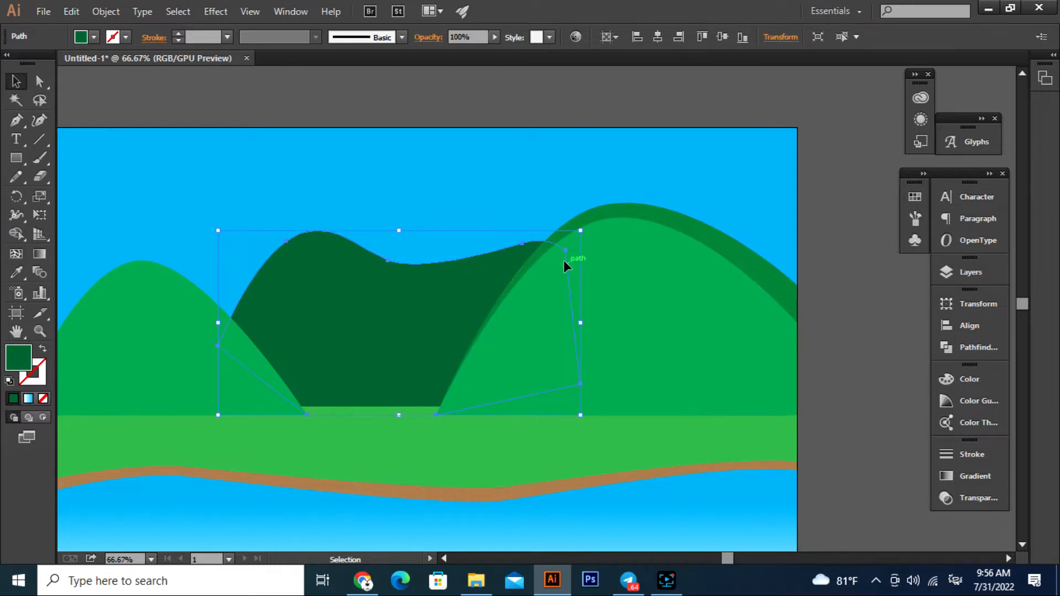
{"action": "left_click", "coordinate": [834, 274]}
{"action": "left_click", "coordinate": [526, 240]}
{"action": "left_click", "coordinate": [566, 252]}
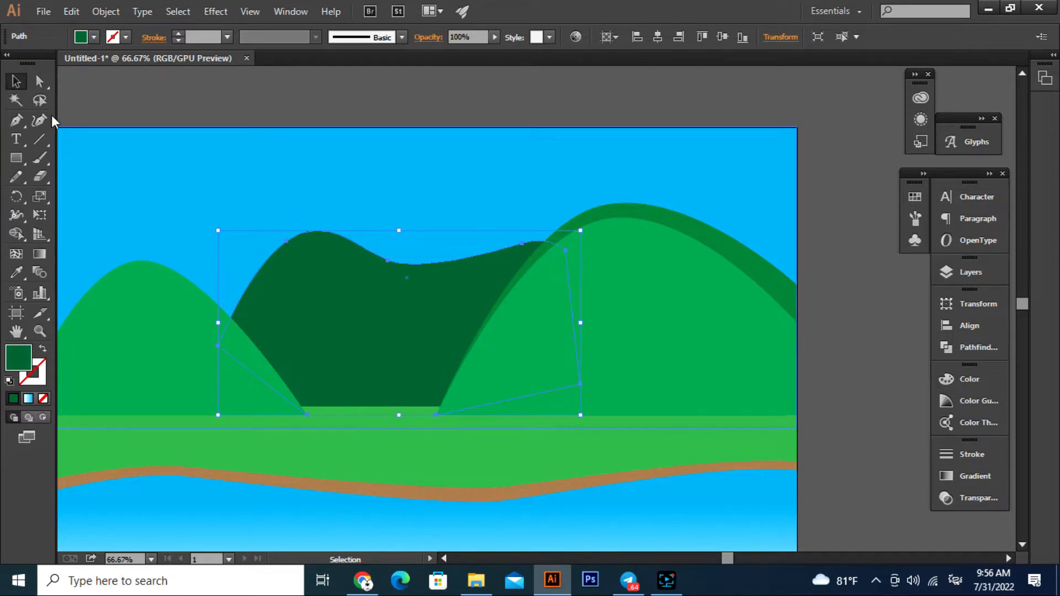
{"action": "left_click", "coordinate": [40, 81]}
{"action": "left_click_drag", "start_coordinate": [565, 251], "coordinate": [569, 285]}
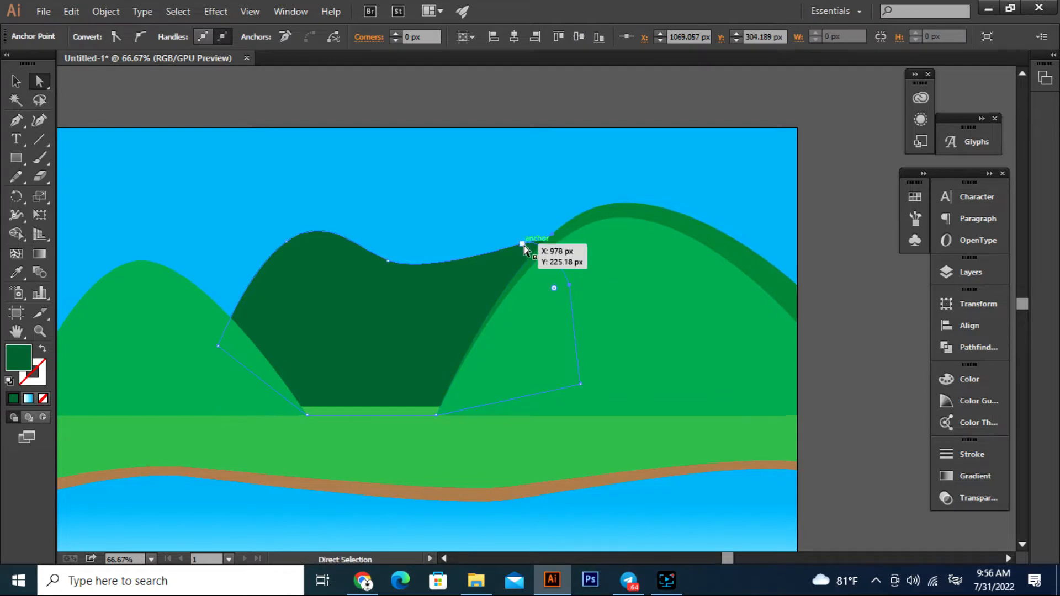
{"action": "left_click_drag", "start_coordinate": [522, 243], "coordinate": [521, 260]}
{"action": "left_click_drag", "start_coordinate": [390, 264], "coordinate": [387, 274]}
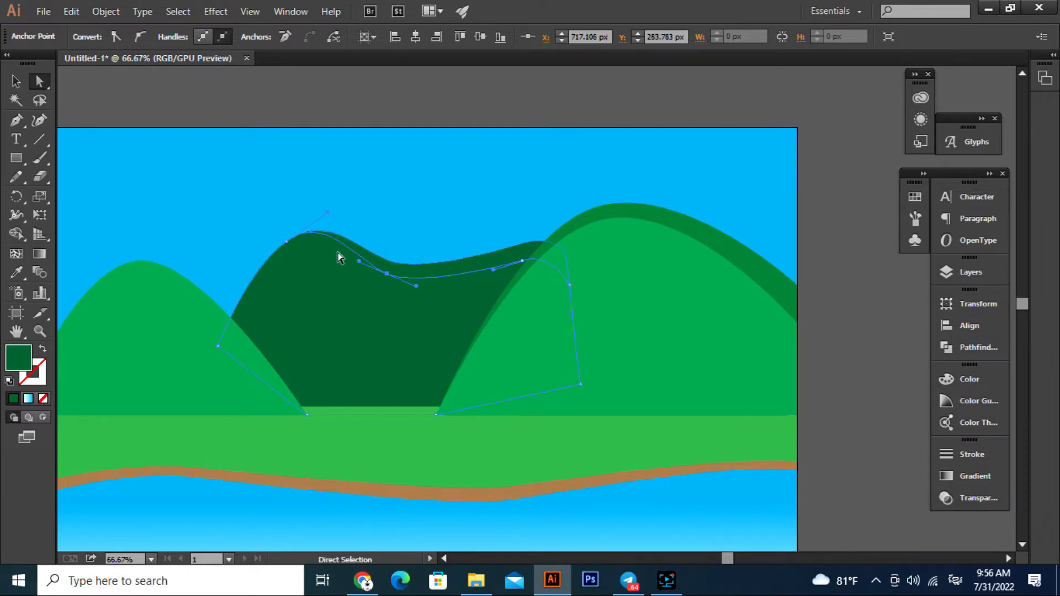
{"action": "left_click", "coordinate": [16, 81]}
{"action": "left_click", "coordinate": [228, 105]}
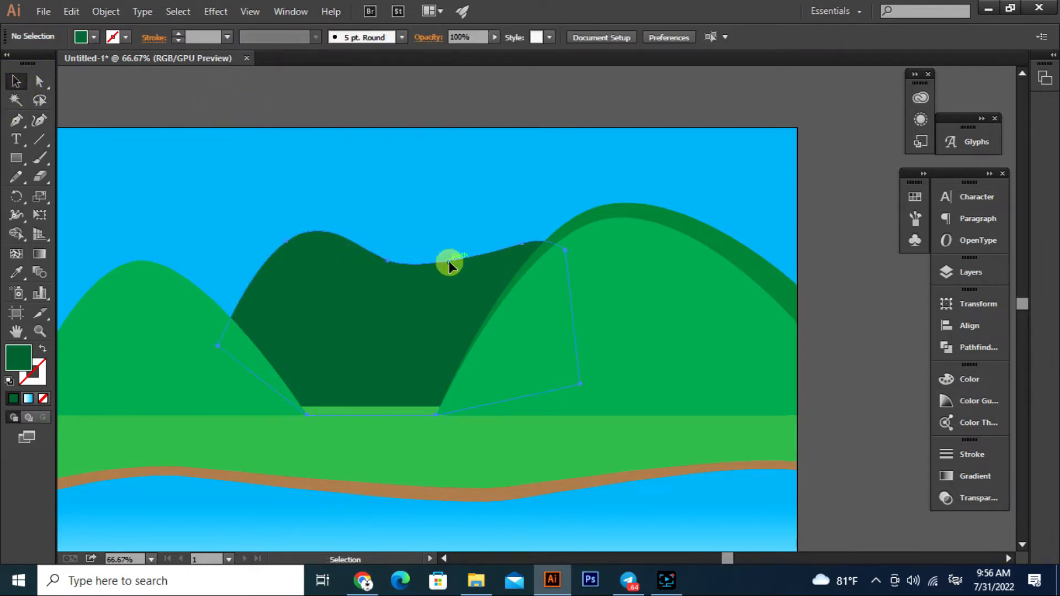
Step: Fill the original middle hill behind the lowered copy with the lighter green 007F3F to form a rim
{"action": "left_click", "coordinate": [448, 260]}
{"action": "double_click", "coordinate": [22, 360]}
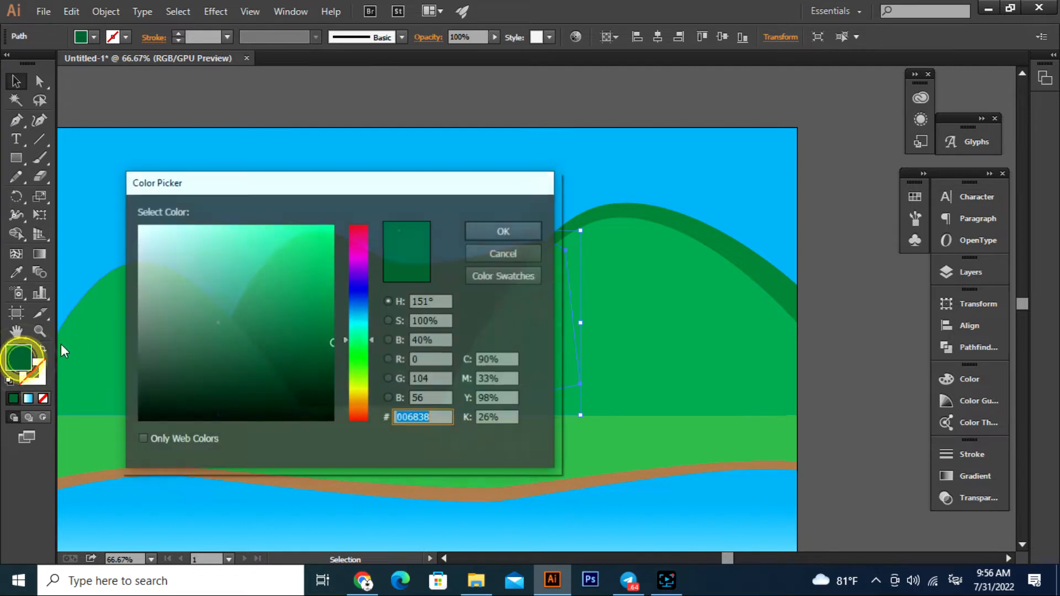
{"action": "left_click_drag", "start_coordinate": [330, 339], "coordinate": [340, 324]}
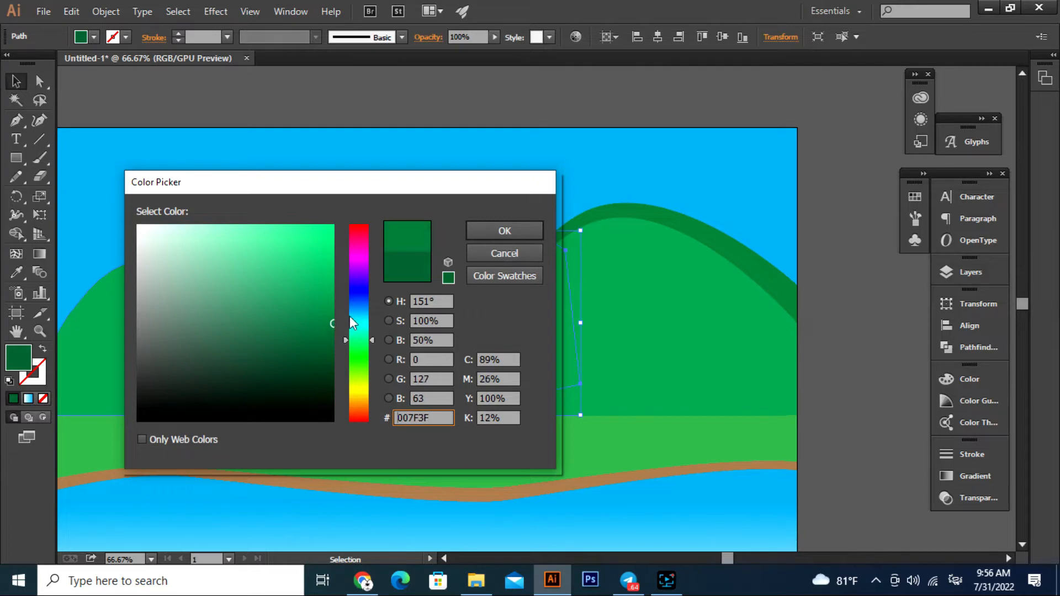
{"action": "left_click", "coordinate": [495, 234]}
{"action": "left_click", "coordinate": [832, 226]}
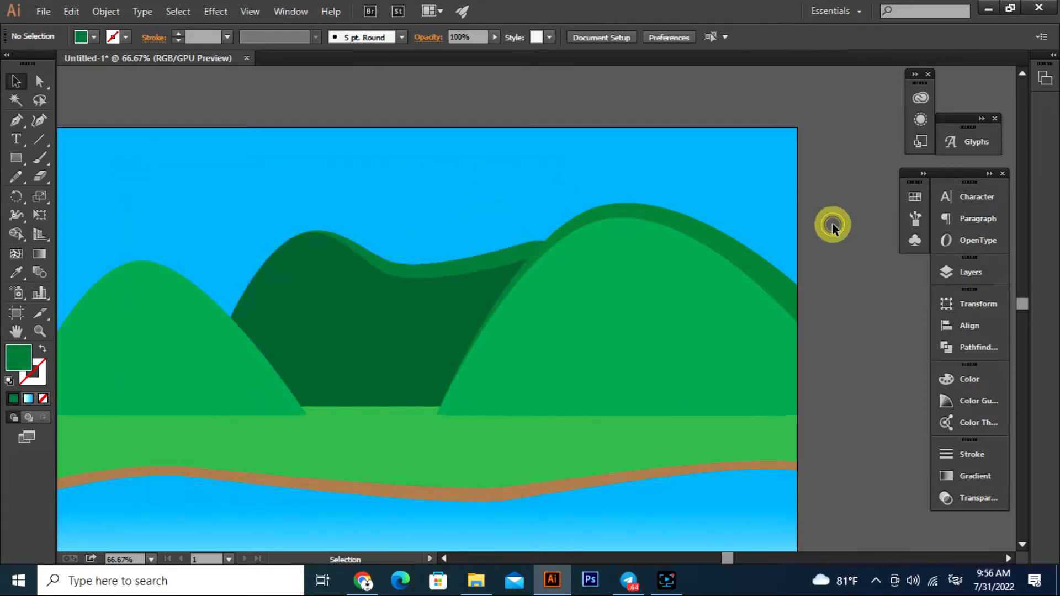
Step: Duplicate the left hill in place and move the copy's peak anchor to about X 220.6 px, Y 291.6 px
{"action": "left_click_drag", "start_coordinate": [418, 363], "coordinate": [545, 340]}
{"action": "left_click", "coordinate": [332, 317]}
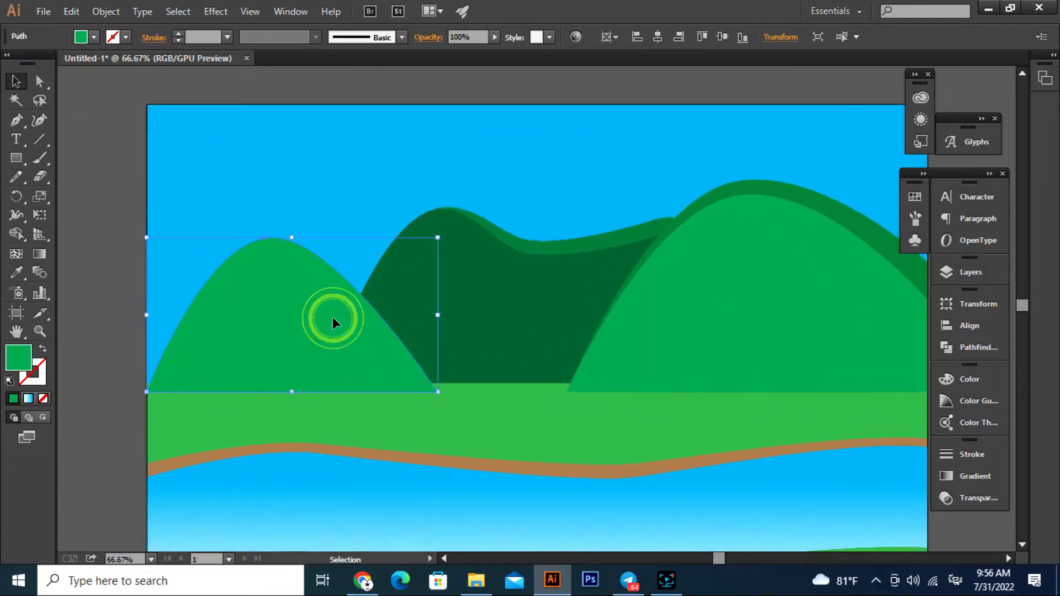
{"action": "key", "text": "a"}
{"action": "key", "text": "v"}
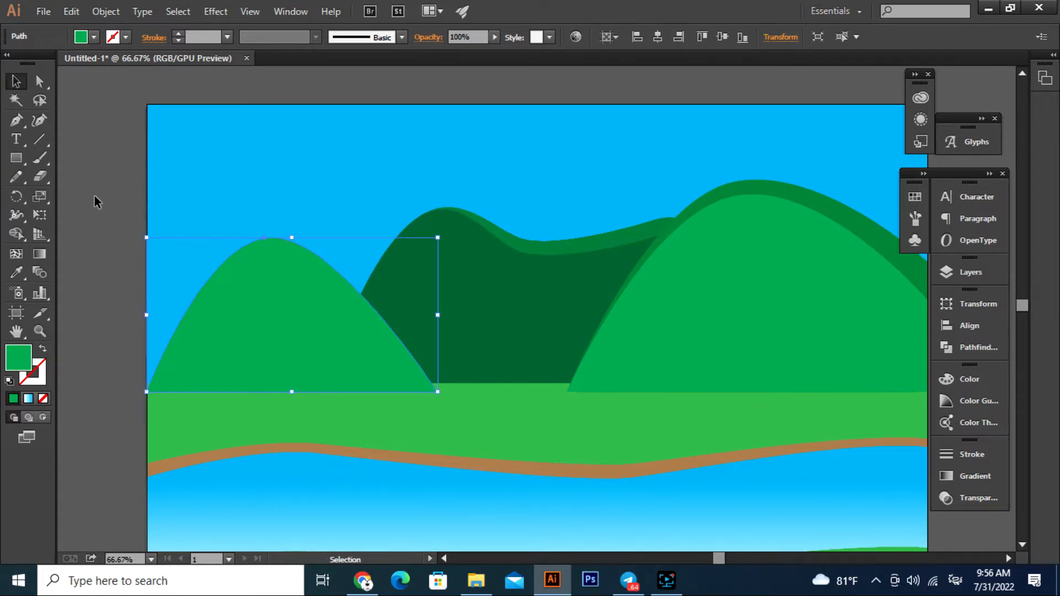
{"action": "left_click", "coordinate": [39, 81]}
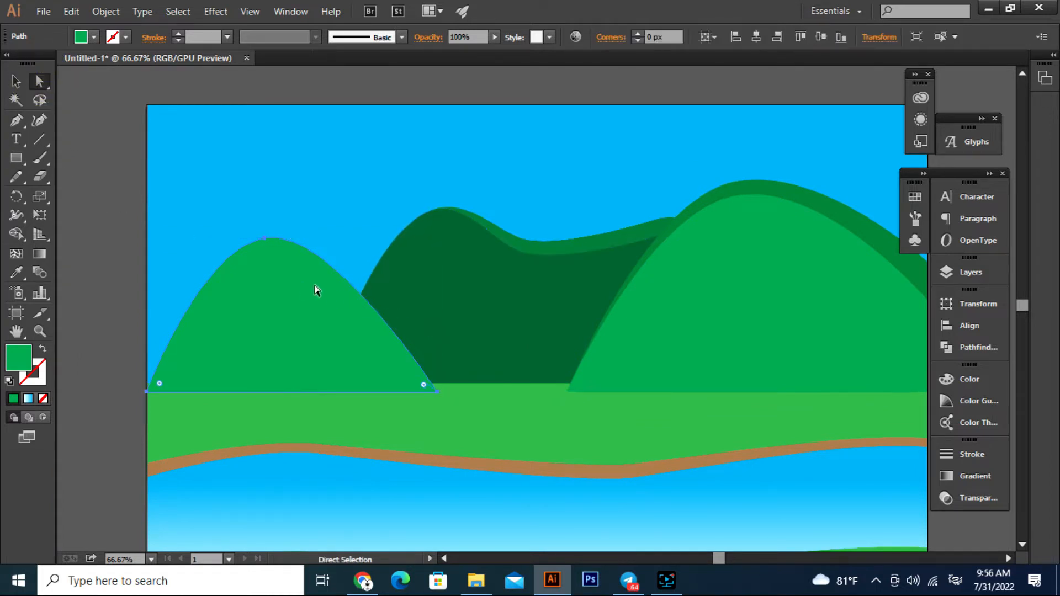
{"action": "left_click_drag", "start_coordinate": [269, 243], "coordinate": [260, 256]}
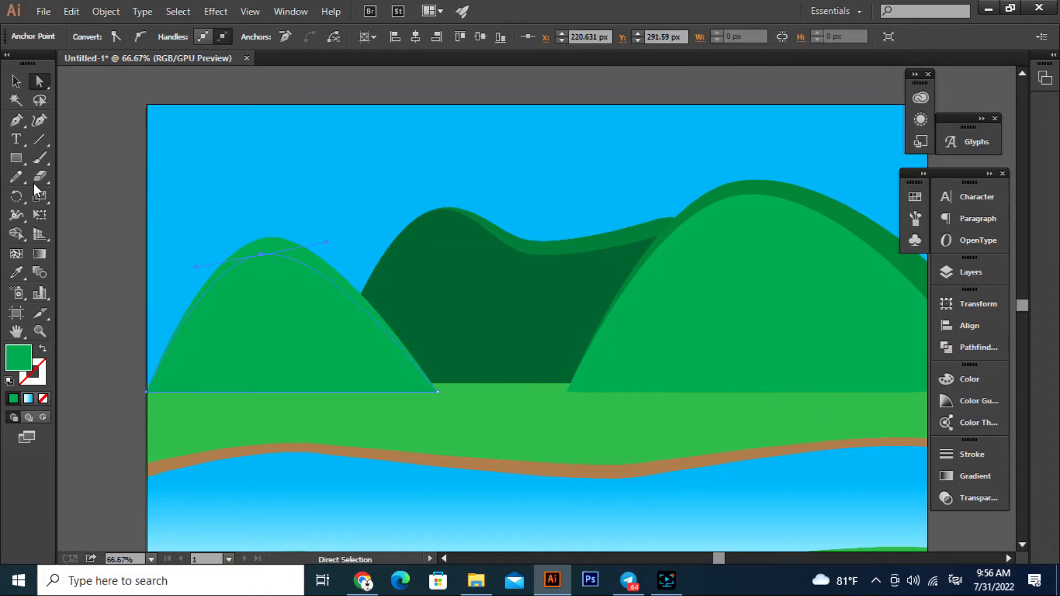
{"action": "left_click", "coordinate": [15, 81]}
{"action": "left_click", "coordinate": [77, 149]}
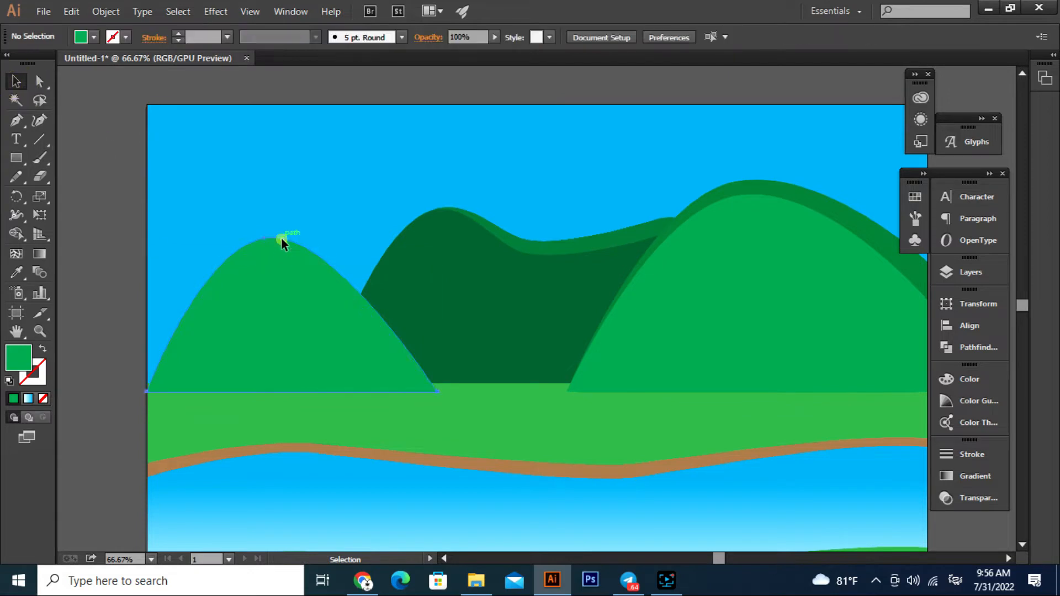
Step: Fill the original left hill behind the lowered copy with the rim green sampled from the middle hill
{"action": "left_click", "coordinate": [281, 238]}
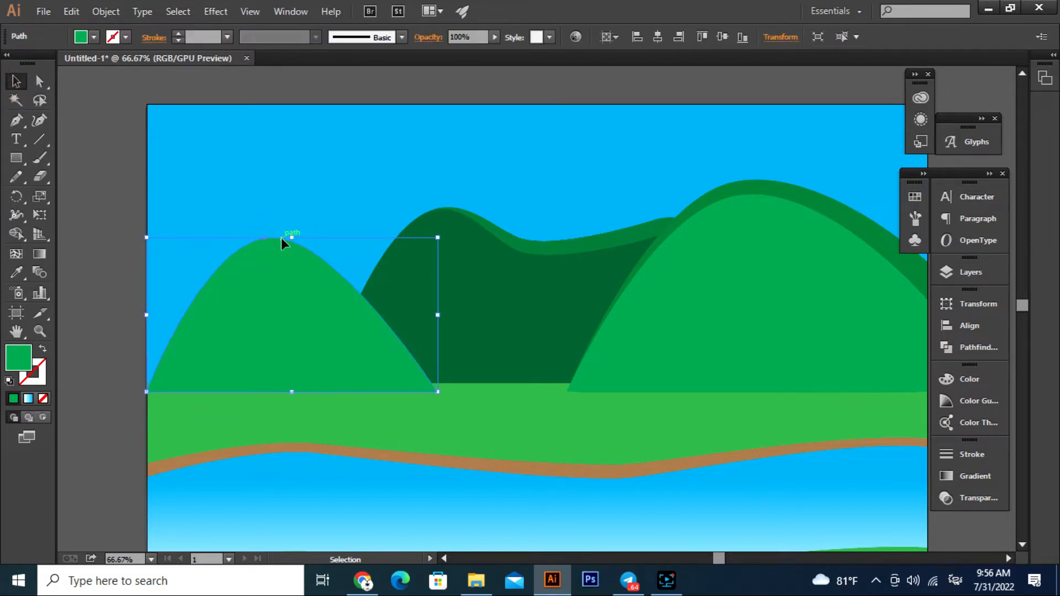
{"action": "key", "text": "i"}
{"action": "left_click", "coordinate": [602, 241]}
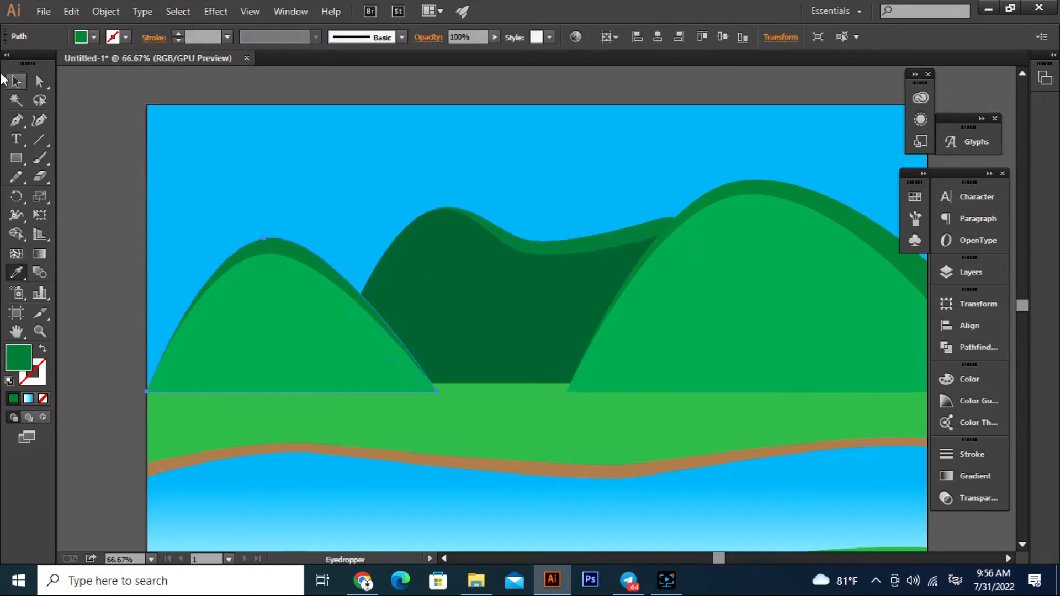
{"action": "left_click", "coordinate": [15, 81]}
{"action": "left_click", "coordinate": [69, 103]}
{"action": "scroll", "coordinate": [333, 342], "scroll_direction": "down", "scroll_amount": 1}
{"action": "scroll", "coordinate": [334, 343], "scroll_direction": "down", "scroll_amount": 1}
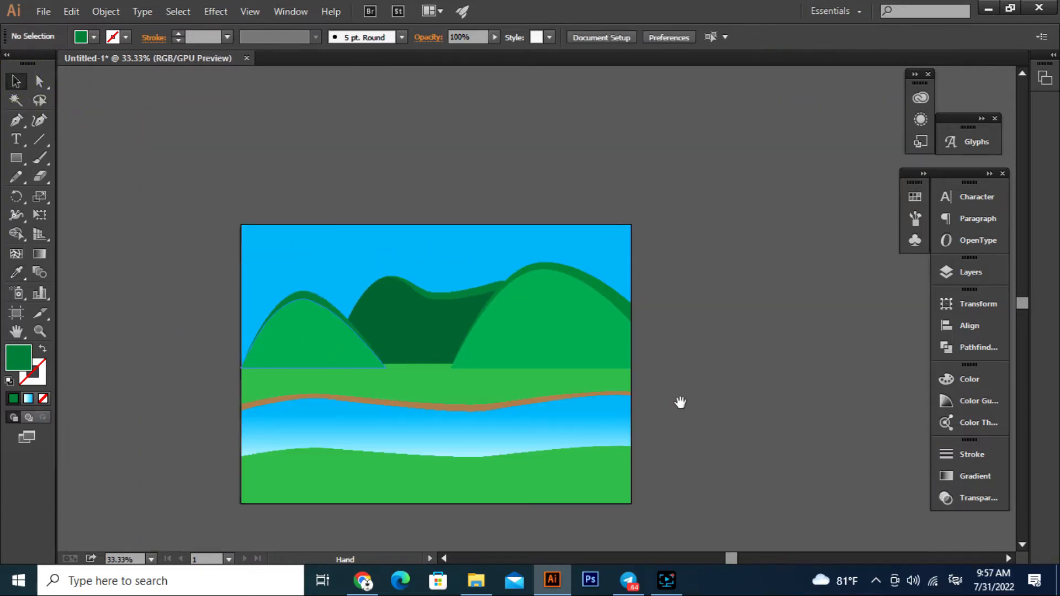
{"action": "scroll", "coordinate": [693, 403], "scroll_direction": "down", "scroll_amount": 1}
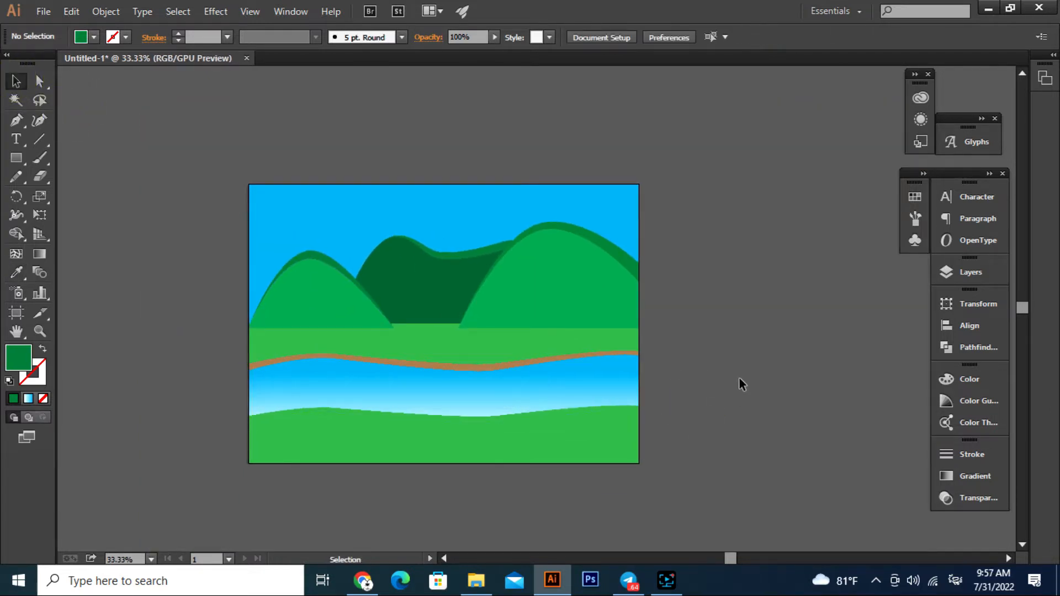
{"action": "scroll", "coordinate": [740, 376], "scroll_direction": "up", "scroll_amount": 1}
{"action": "left_click_drag", "start_coordinate": [410, 343], "coordinate": [580, 353]}
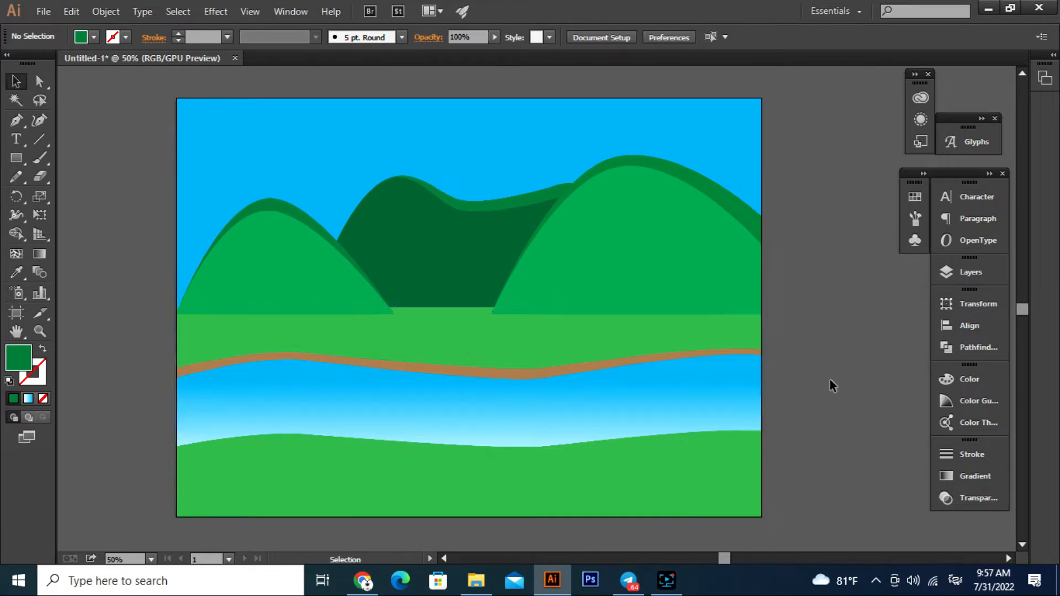
{"action": "left_click_drag", "start_coordinate": [841, 378], "coordinate": [849, 379]}
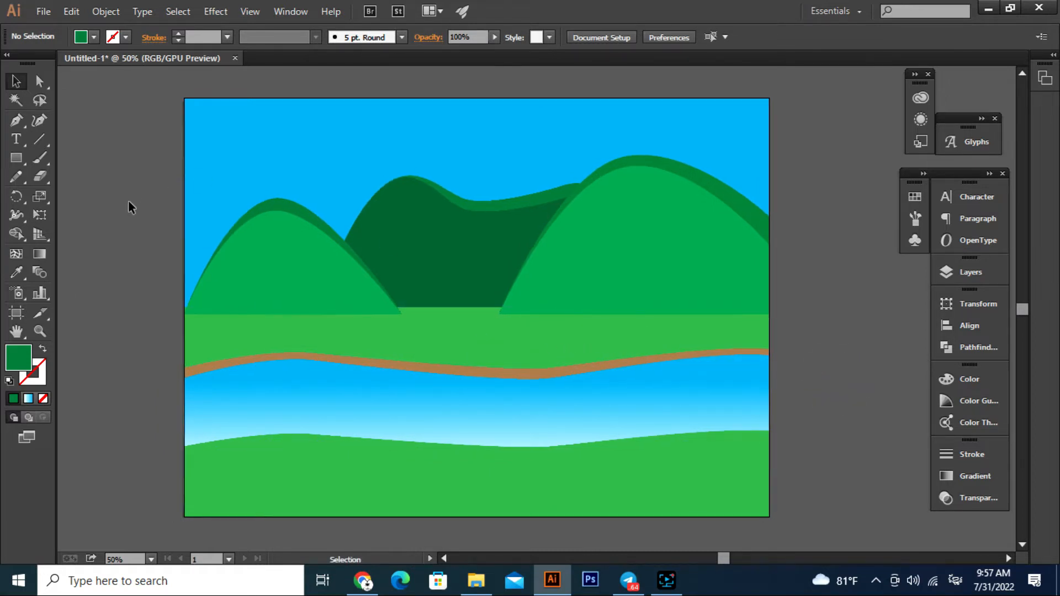
Step: Paint a wavy dark green bush outline with the Basic paintbrush at the middle hill's base, beside the left hill's foot
{"action": "left_click", "coordinate": [40, 159]}
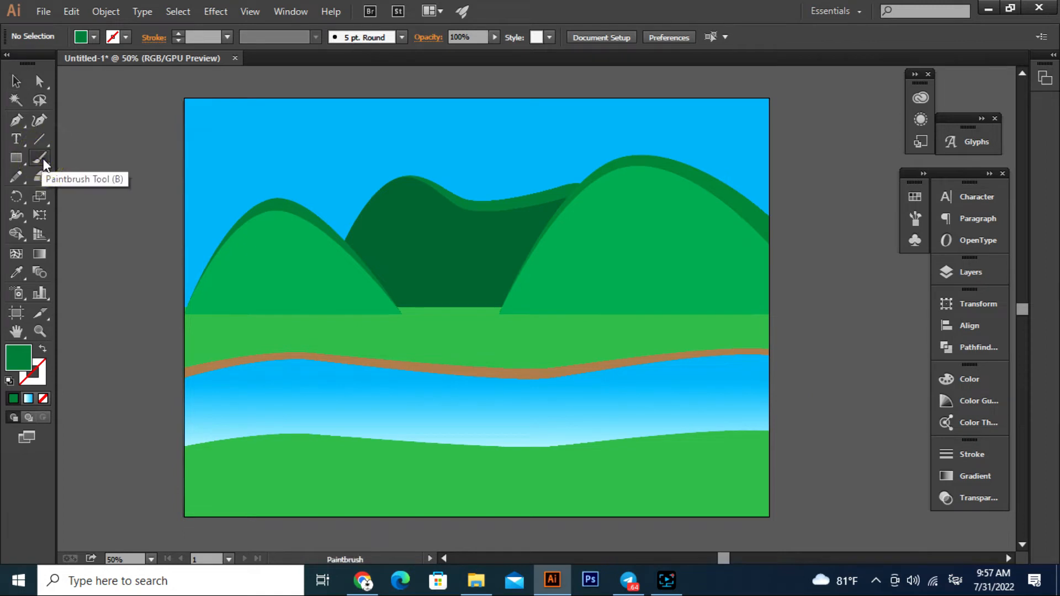
{"action": "left_click", "coordinate": [402, 37]}
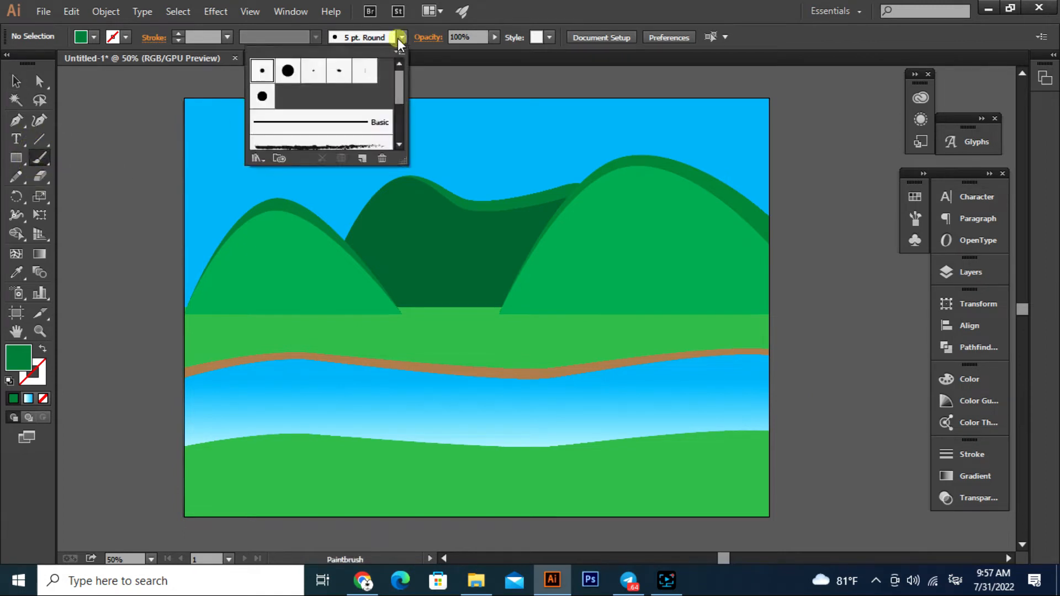
{"action": "left_click", "coordinate": [364, 122]}
{"action": "left_click", "coordinate": [469, 284]}
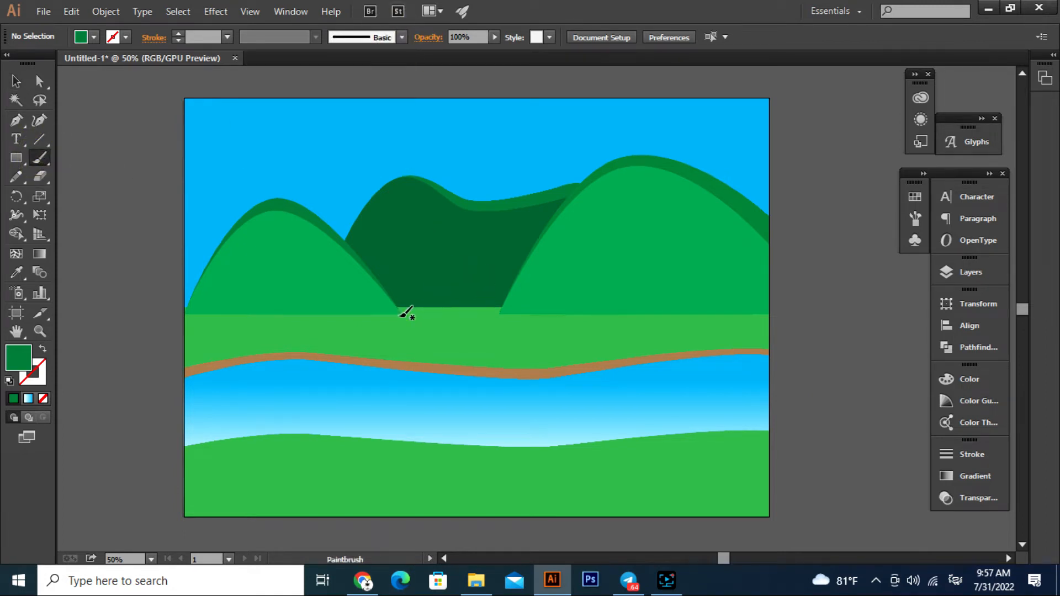
{"action": "scroll", "coordinate": [407, 315], "scroll_direction": "up", "scroll_amount": 1}
{"action": "left_click_drag", "start_coordinate": [409, 309], "coordinate": [404, 293]}
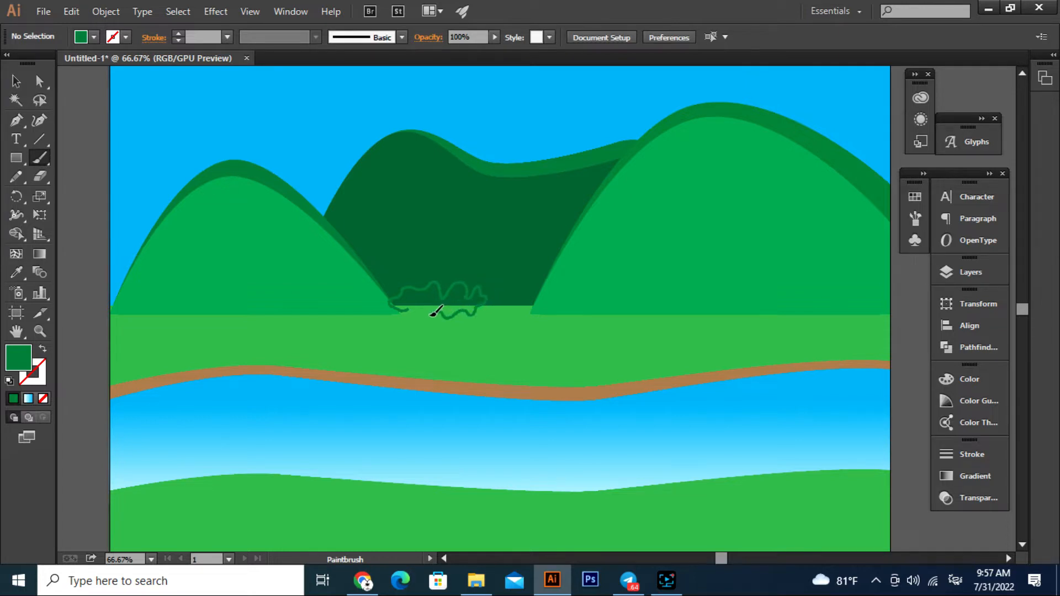
{"action": "left_click_drag", "start_coordinate": [404, 313], "coordinate": [381, 297]}
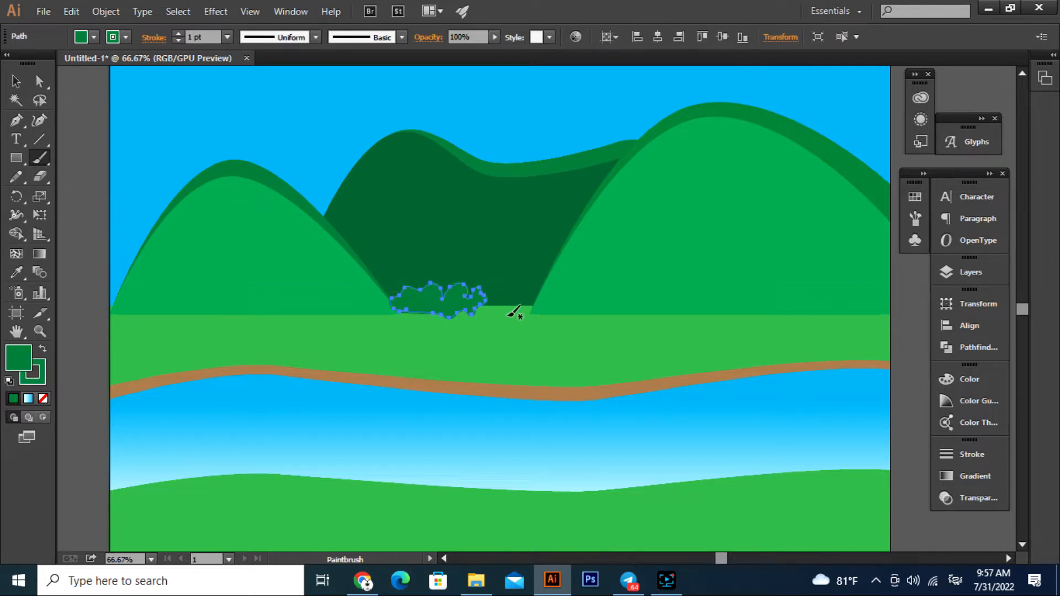
Step: Paint a second, smaller dark green bush beside the first, reaching the foot of the right hill, and deselect it
{"action": "left_click_drag", "start_coordinate": [507, 315], "coordinate": [490, 316]}
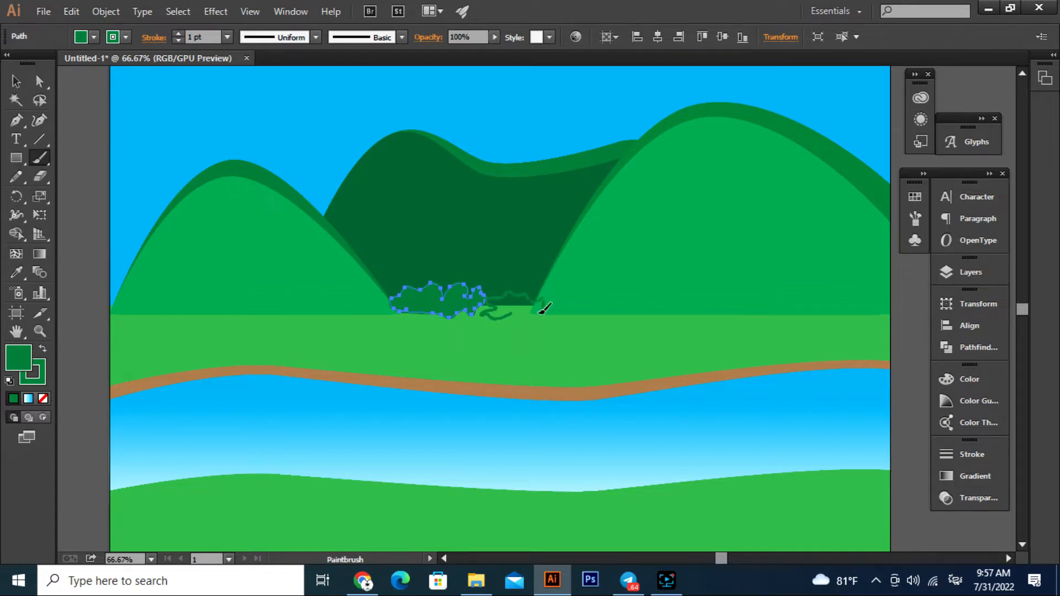
{"action": "left_click_drag", "start_coordinate": [466, 323], "coordinate": [479, 317]}
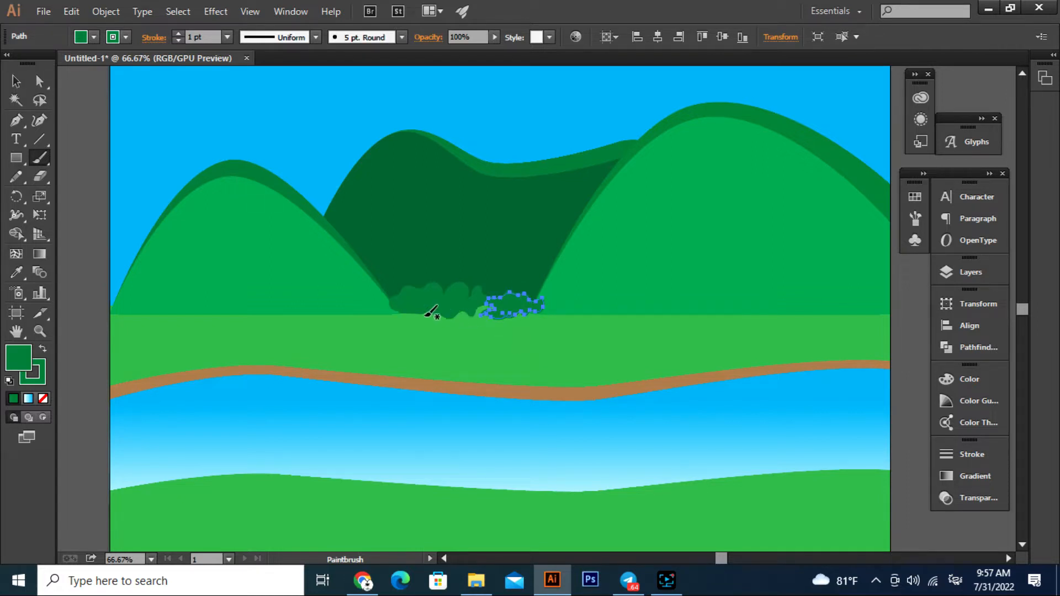
{"action": "left_click", "coordinate": [18, 83]}
{"action": "left_click", "coordinate": [125, 117]}
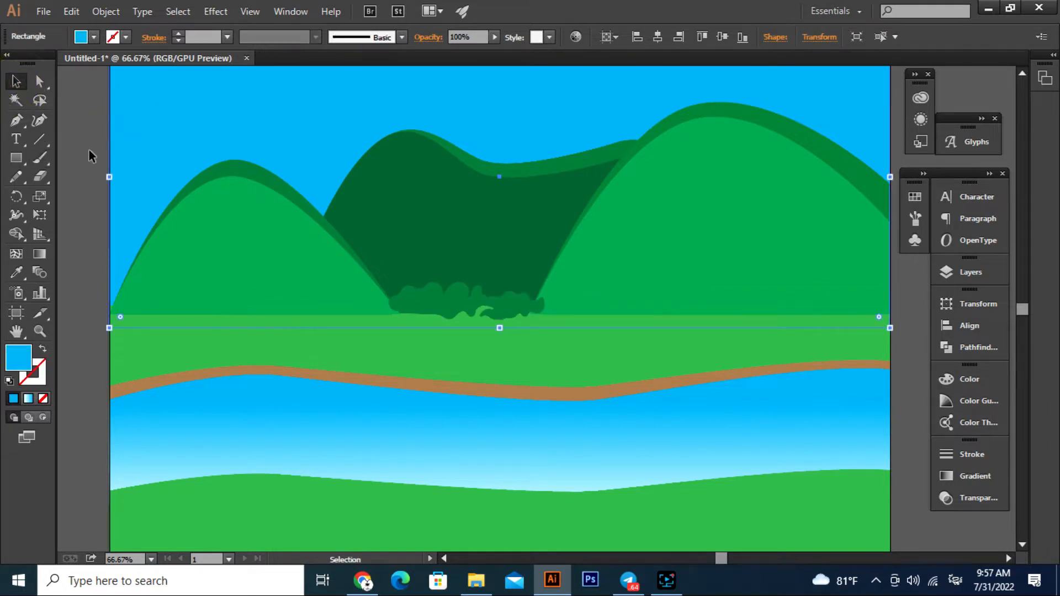
{"action": "scroll", "coordinate": [428, 326], "scroll_direction": "down", "scroll_amount": 1}
{"action": "left_click", "coordinate": [845, 284]}
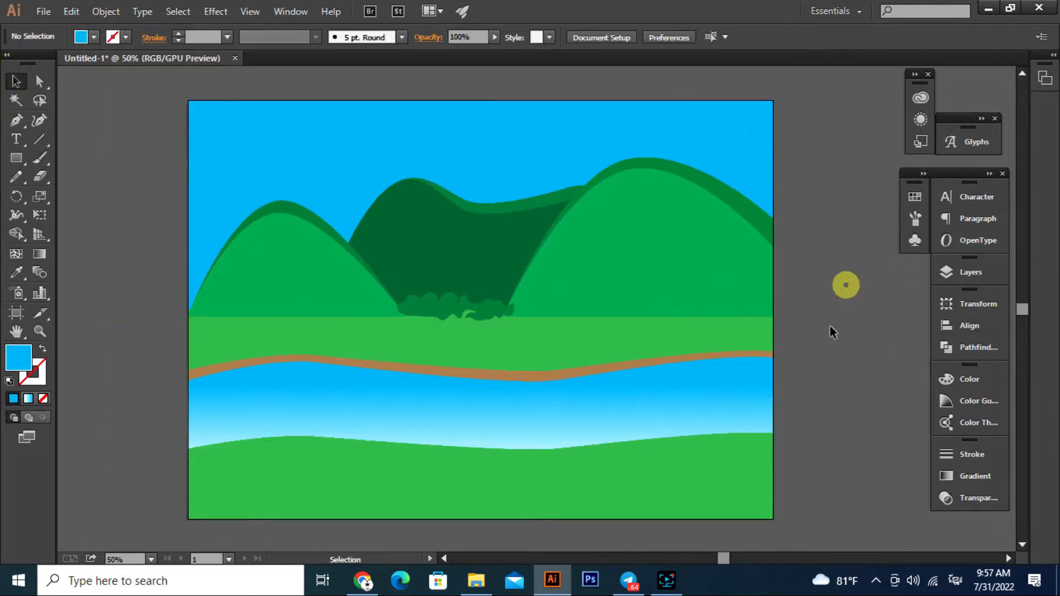
Step: Paint a third wavy bush at the right hill's base and recolor it with the dark green sampled from the neighbouring bush
{"action": "scroll", "coordinate": [840, 329], "scroll_direction": "right", "scroll_amount": 1}
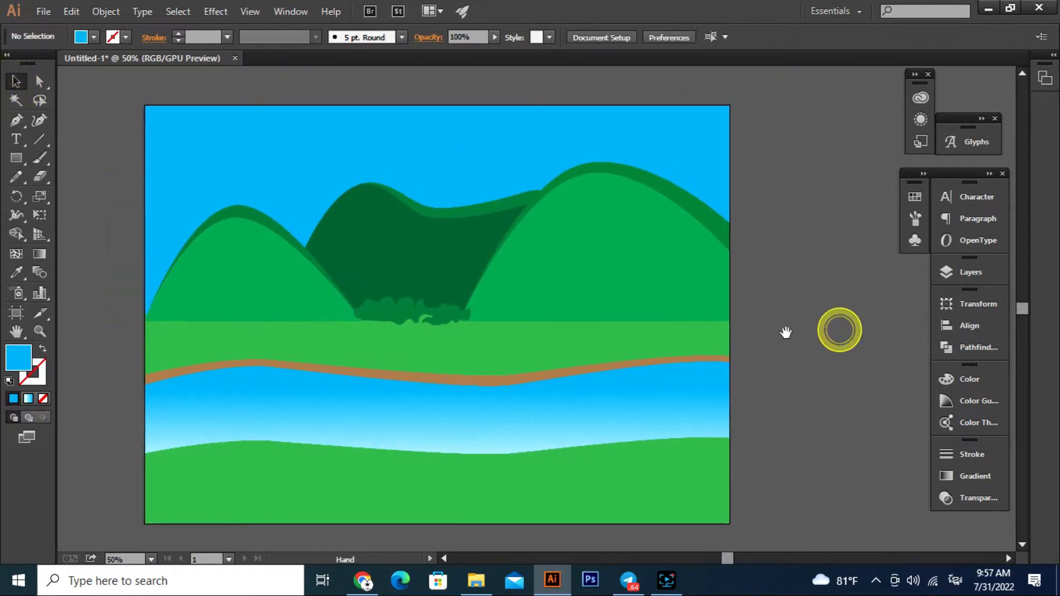
{"action": "left_click", "coordinate": [39, 157]}
{"action": "scroll", "coordinate": [543, 317], "scroll_direction": "up", "scroll_amount": 1}
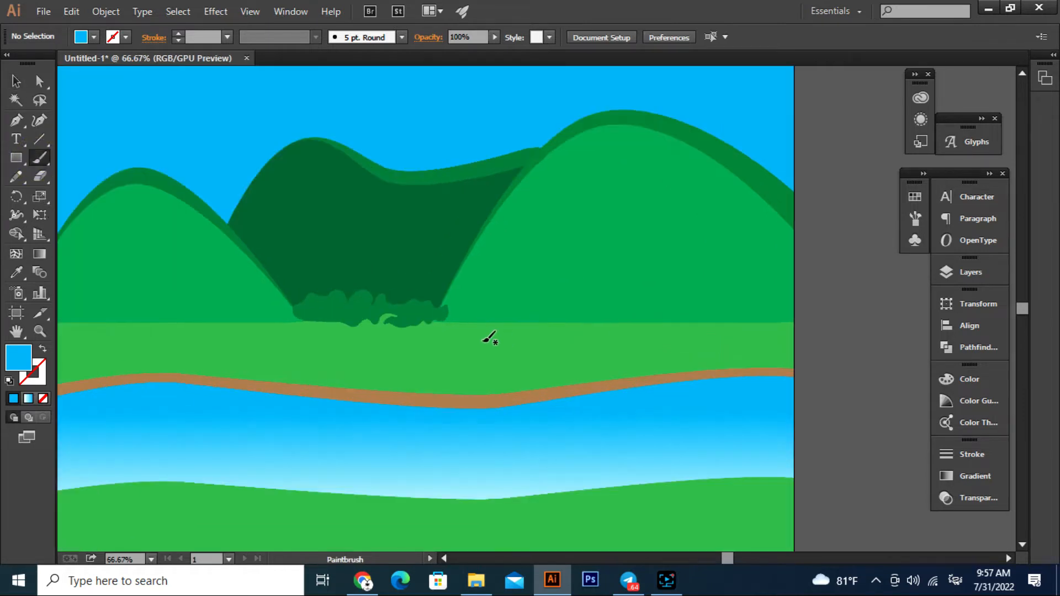
{"action": "left_click_drag", "start_coordinate": [465, 323], "coordinate": [466, 317]}
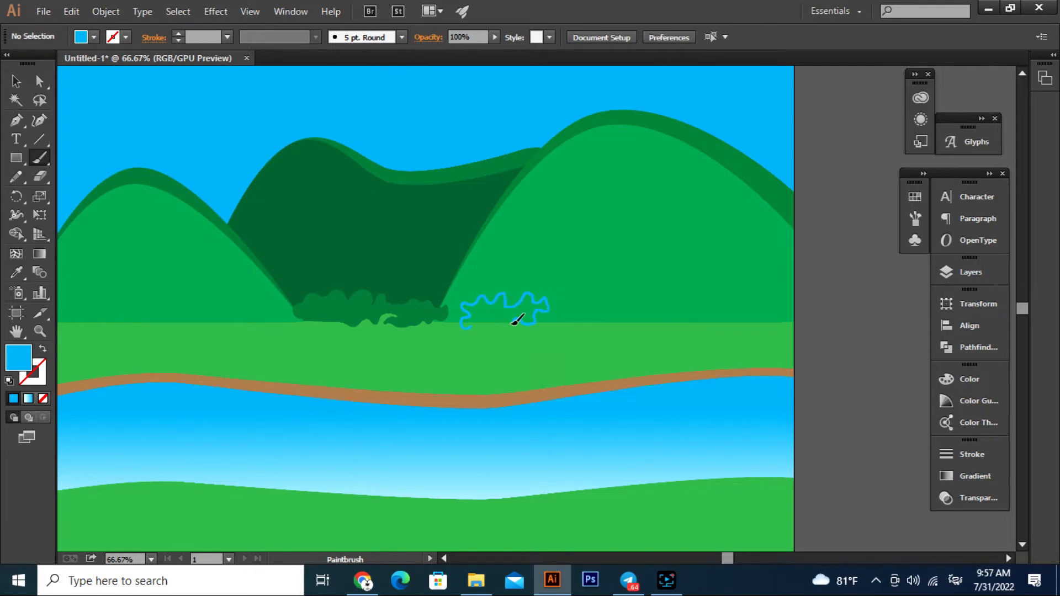
{"action": "left_click_drag", "start_coordinate": [457, 332], "coordinate": [460, 328]}
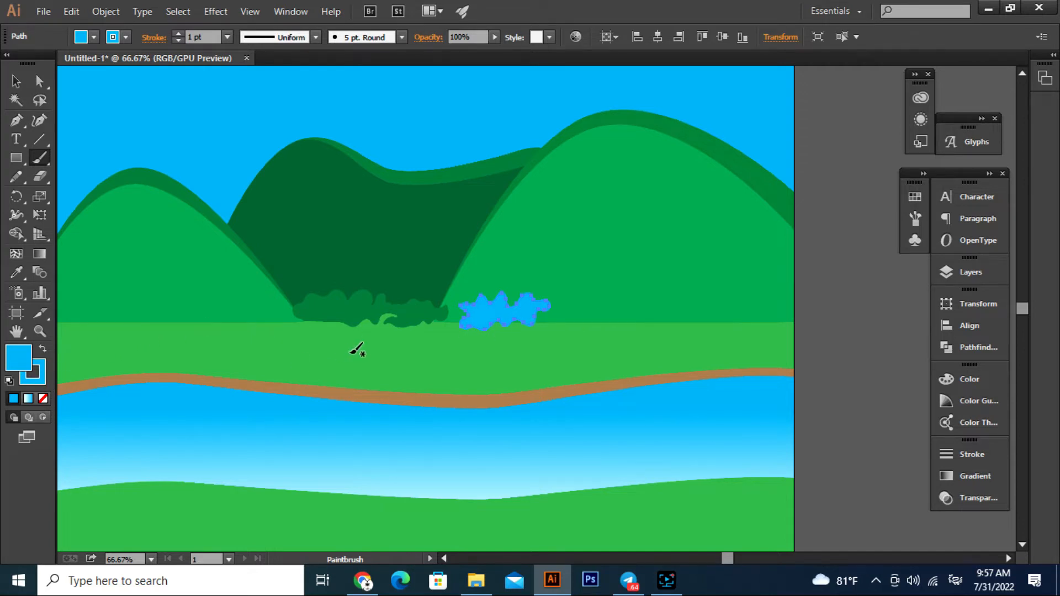
{"action": "key", "text": "i"}
{"action": "left_click", "coordinate": [421, 309]}
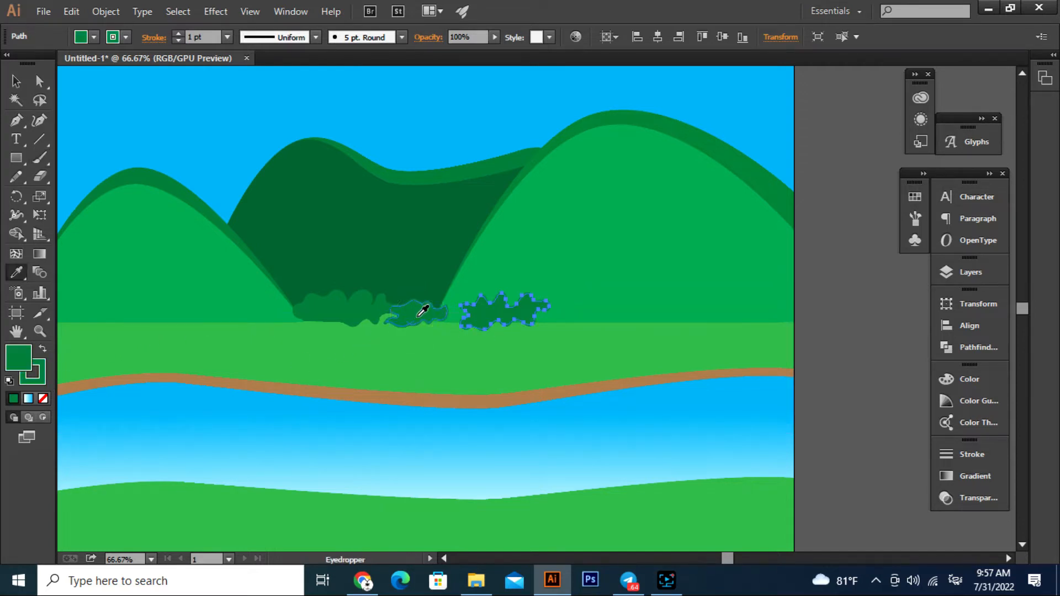
Step: Paint a long wavy dark green bush with the Paintbrush along the right hill's base, reaching the artboard's edge
{"action": "key", "text": "b"}
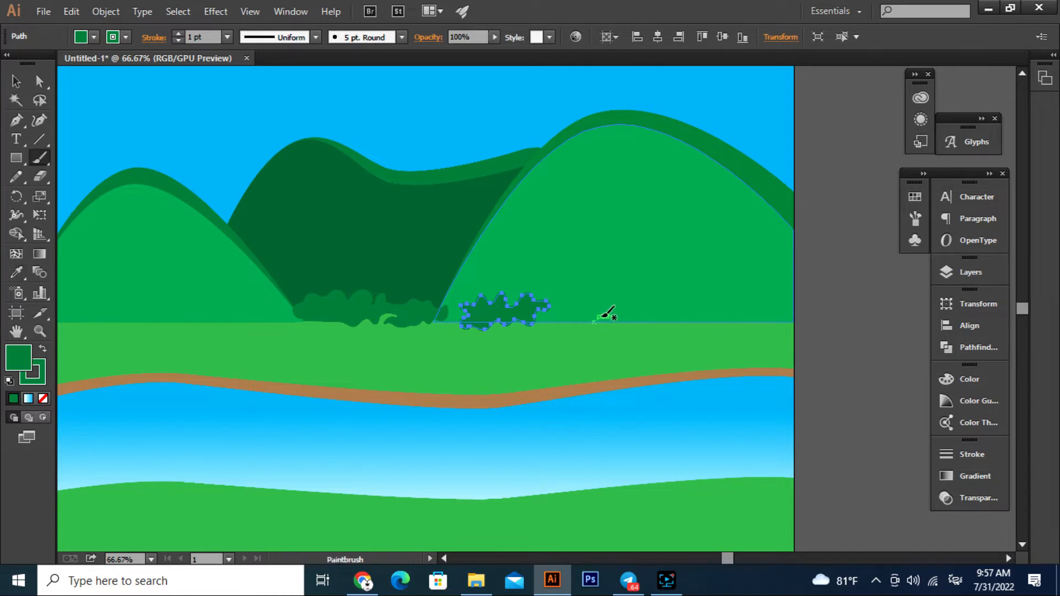
{"action": "mouse_move", "coordinate": [573, 327]}
{"action": "left_mouse_down"}
{"action": "mouse_move", "coordinate": [559, 316]}
{"action": "mouse_move", "coordinate": [598, 297]}
{"action": "left_mouse_up"}
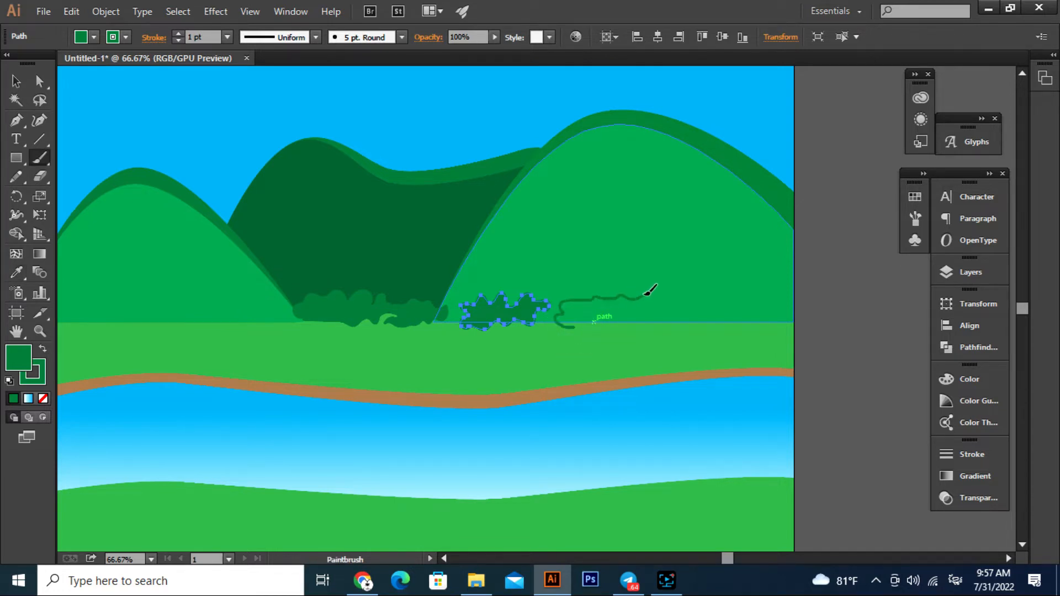
{"action": "left_click_drag", "start_coordinate": [675, 291], "coordinate": [704, 294]}
{"action": "mouse_move", "coordinate": [774, 295]}
{"action": "left_mouse_down"}
{"action": "mouse_move", "coordinate": [791, 295]}
{"action": "mouse_move", "coordinate": [759, 327]}
{"action": "mouse_move", "coordinate": [676, 332]}
{"action": "mouse_move", "coordinate": [560, 328]}
{"action": "mouse_move", "coordinate": [555, 301]}
{"action": "left_mouse_up"}
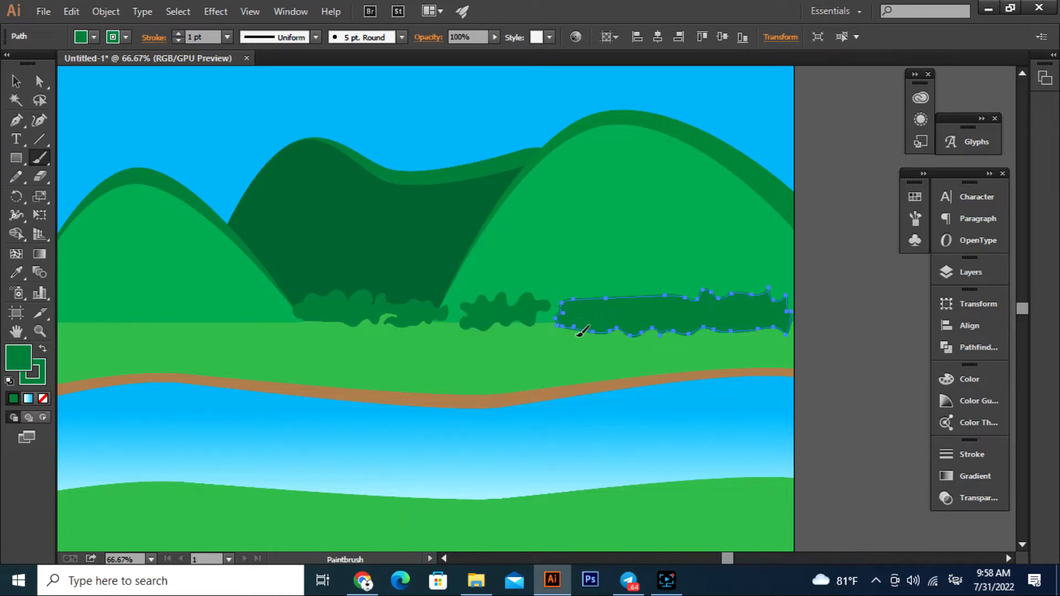
Step: Paint a small clump over the long bush's inner end, recolor it with the middle hill's darker green, and deselect it
{"action": "left_click", "coordinate": [581, 309]}
{"action": "left_click_drag", "start_coordinate": [639, 295], "coordinate": [598, 314]}
{"action": "mouse_move", "coordinate": [639, 299]}
{"action": "left_mouse_down"}
{"action": "mouse_move", "coordinate": [565, 300]}
{"action": "mouse_move", "coordinate": [605, 319]}
{"action": "left_mouse_up"}
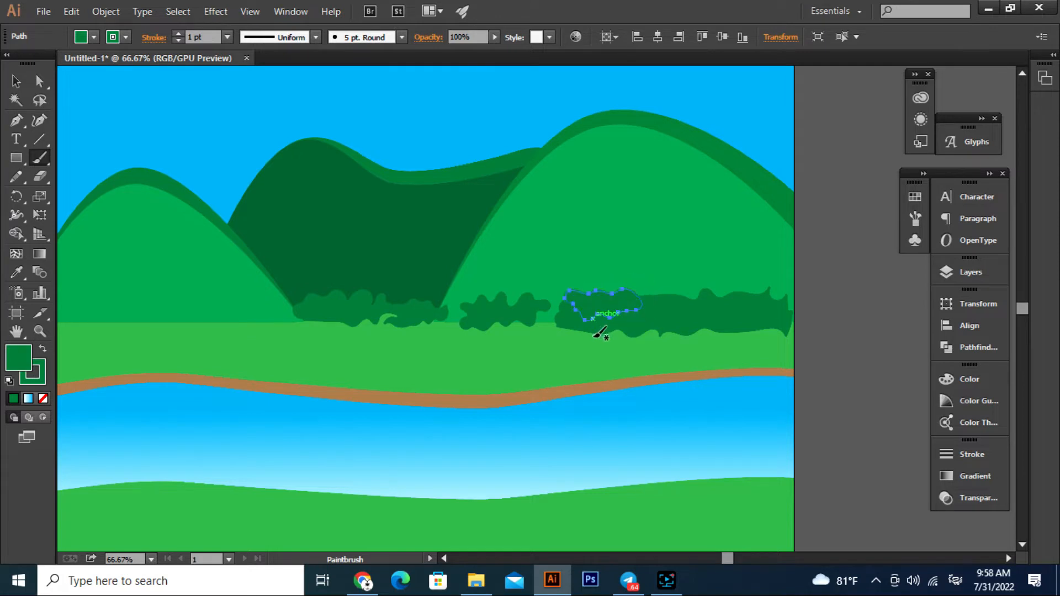
{"action": "key", "text": "i"}
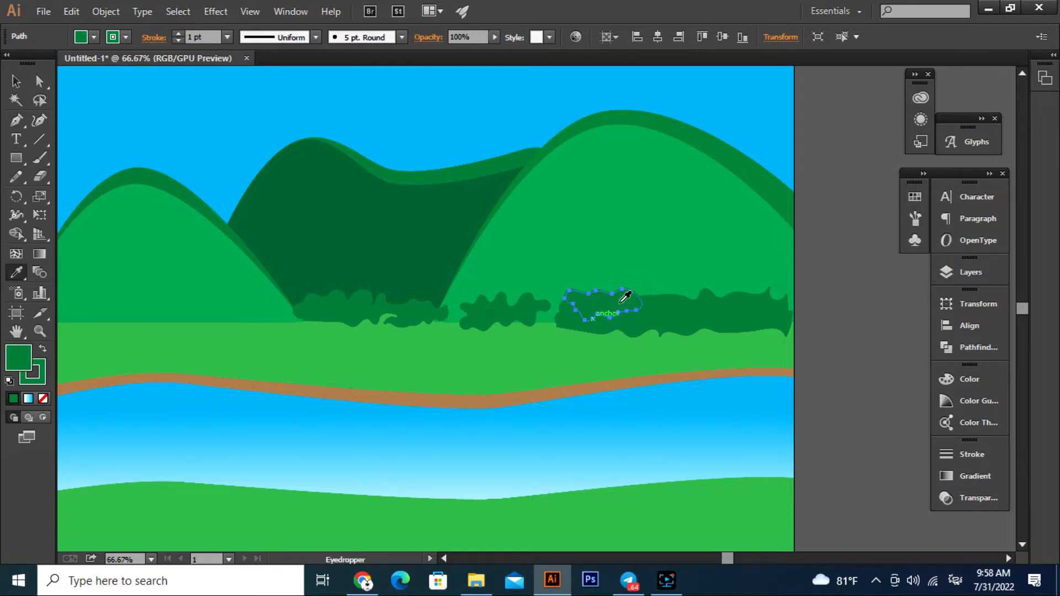
{"action": "left_click", "coordinate": [356, 242]}
{"action": "left_click", "coordinate": [15, 82]}
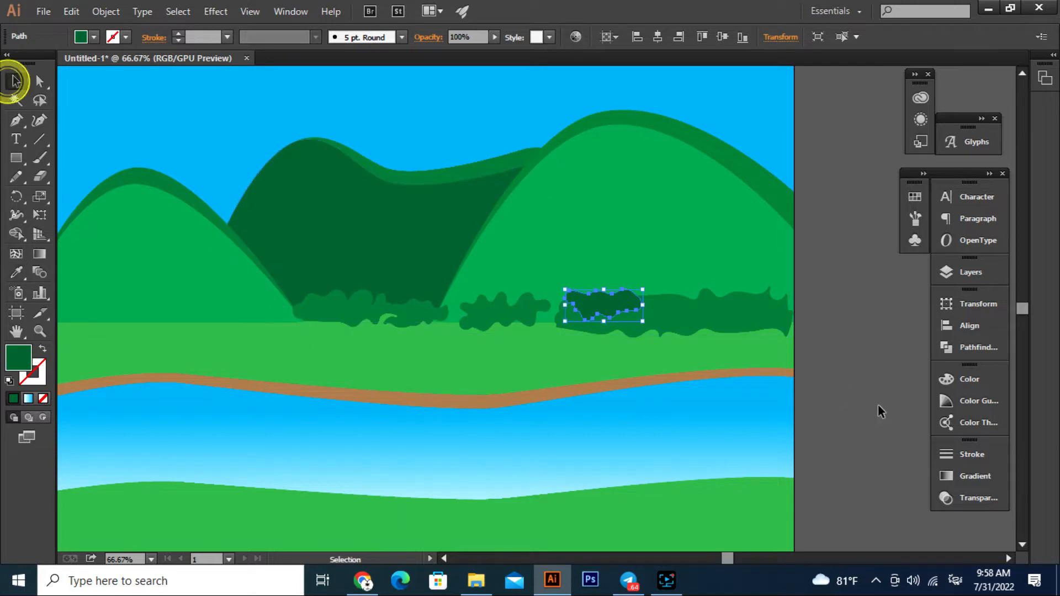
{"action": "left_click_drag", "start_coordinate": [945, 423], "coordinate": [765, 344]}
{"action": "left_click", "coordinate": [901, 369]}
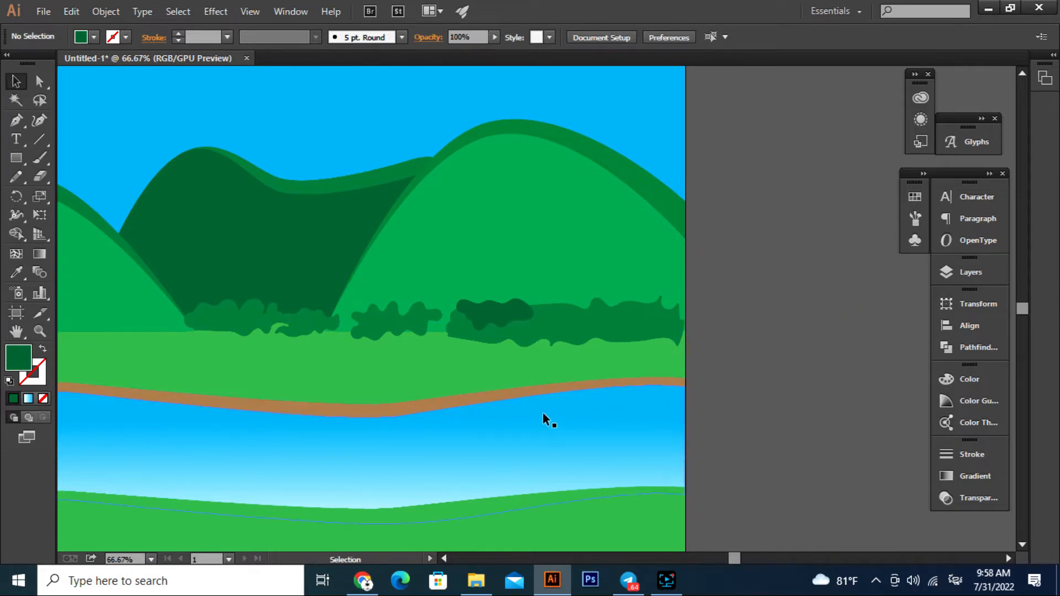
Step: Paint further darker green clumps across the rest of the long bush, including a low strip at the artboard's edge
{"action": "key", "text": "b"}
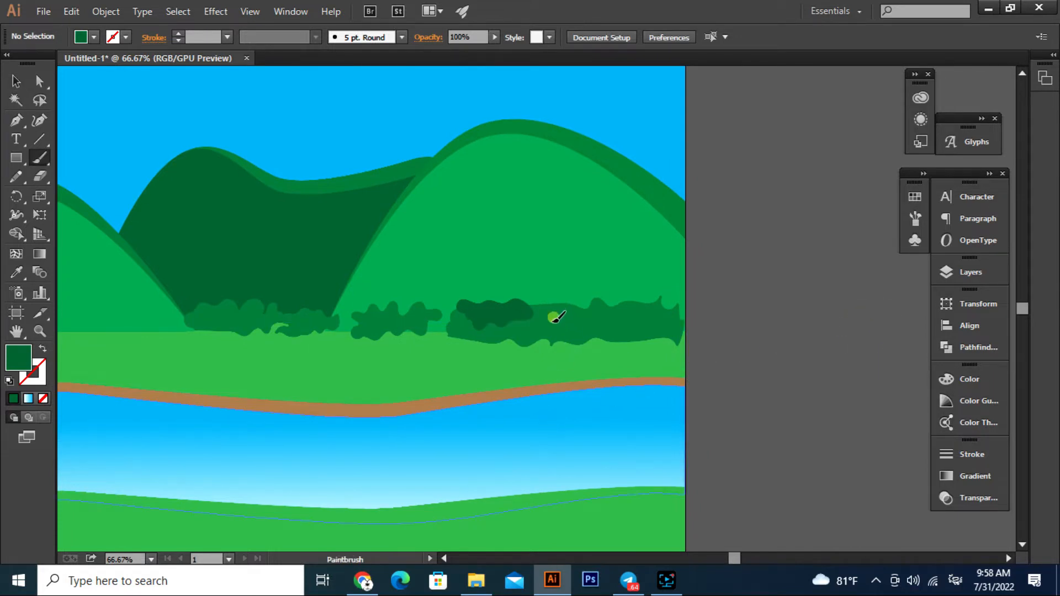
{"action": "mouse_move", "coordinate": [552, 316]}
{"action": "left_mouse_down"}
{"action": "mouse_move", "coordinate": [524, 333]}
{"action": "mouse_move", "coordinate": [539, 303]}
{"action": "mouse_move", "coordinate": [582, 296]}
{"action": "mouse_move", "coordinate": [601, 307]}
{"action": "mouse_move", "coordinate": [582, 338]}
{"action": "mouse_move", "coordinate": [579, 324]}
{"action": "mouse_move", "coordinate": [565, 326]}
{"action": "mouse_move", "coordinate": [549, 349]}
{"action": "mouse_move", "coordinate": [542, 336]}
{"action": "mouse_move", "coordinate": [555, 321]}
{"action": "mouse_move", "coordinate": [617, 320]}
{"action": "mouse_move", "coordinate": [598, 329]}
{"action": "mouse_move", "coordinate": [593, 315]}
{"action": "mouse_move", "coordinate": [611, 302]}
{"action": "mouse_move", "coordinate": [668, 315]}
{"action": "left_mouse_up"}
{"action": "left_click", "coordinate": [639, 329]}
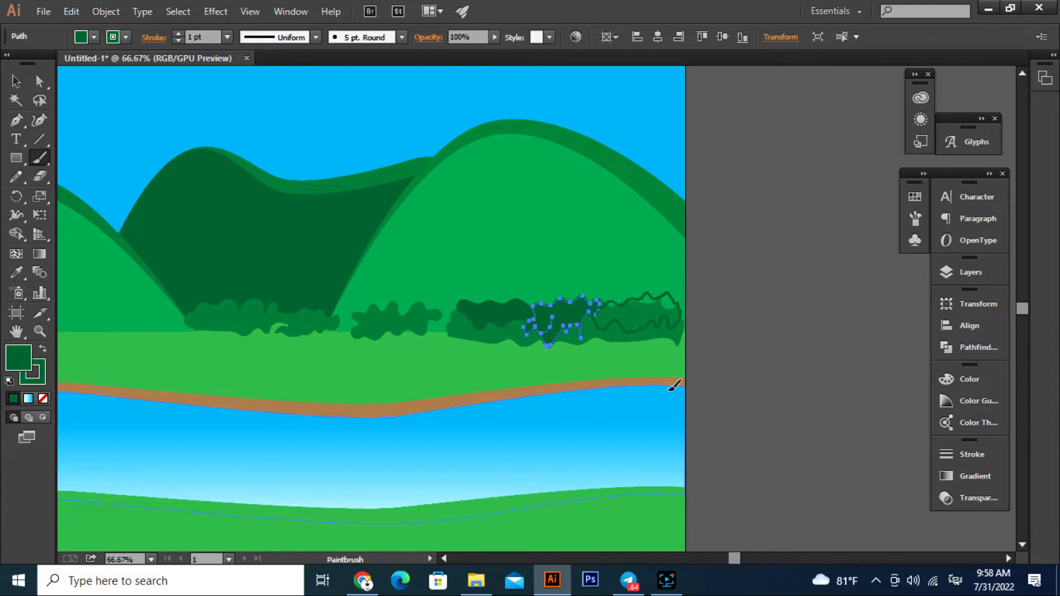
{"action": "mouse_move", "coordinate": [687, 338]}
{"action": "left_mouse_down"}
{"action": "mouse_move", "coordinate": [670, 353]}
{"action": "mouse_move", "coordinate": [578, 352]}
{"action": "mouse_move", "coordinate": [584, 338]}
{"action": "mouse_move", "coordinate": [683, 331]}
{"action": "left_mouse_up"}
Step: Paint a darker green bush at the left hill's inner foot and a small clump over the middle hill's bush
{"action": "key", "text": "ctrl+minus"}
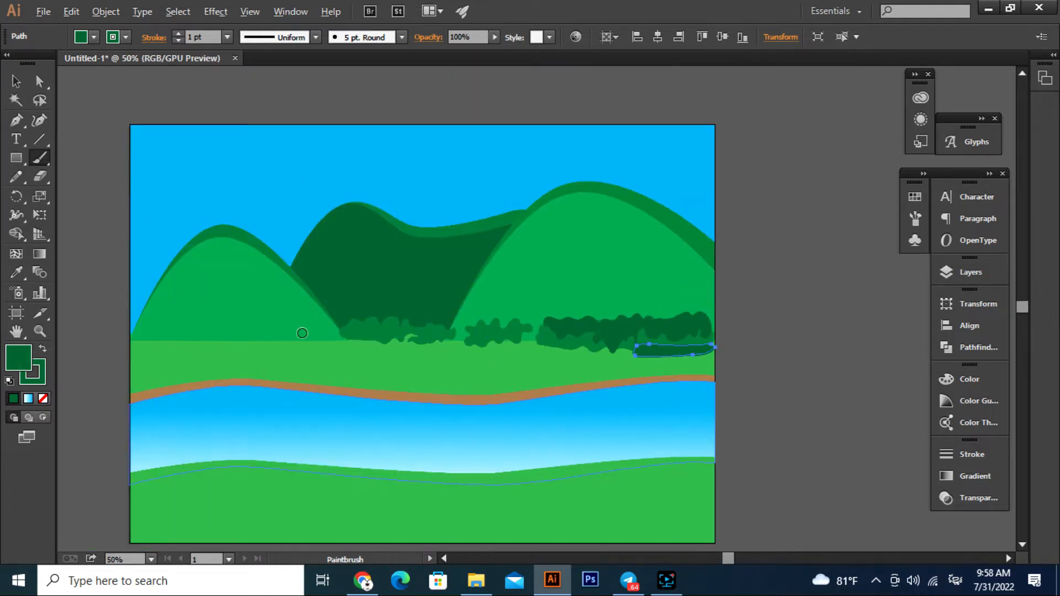
{"action": "scroll", "coordinate": [354, 342], "scroll_direction": "up", "scroll_amount": 1}
{"action": "mouse_move", "coordinate": [347, 342]}
{"action": "left_mouse_down"}
{"action": "mouse_move", "coordinate": [301, 334]}
{"action": "mouse_move", "coordinate": [346, 321]}
{"action": "mouse_move", "coordinate": [356, 335]}
{"action": "mouse_move", "coordinate": [424, 328]}
{"action": "mouse_move", "coordinate": [382, 342]}
{"action": "mouse_move", "coordinate": [364, 333]}
{"action": "mouse_move", "coordinate": [386, 331]}
{"action": "left_mouse_up"}
{"action": "left_click_drag", "start_coordinate": [307, 343], "coordinate": [458, 352]}
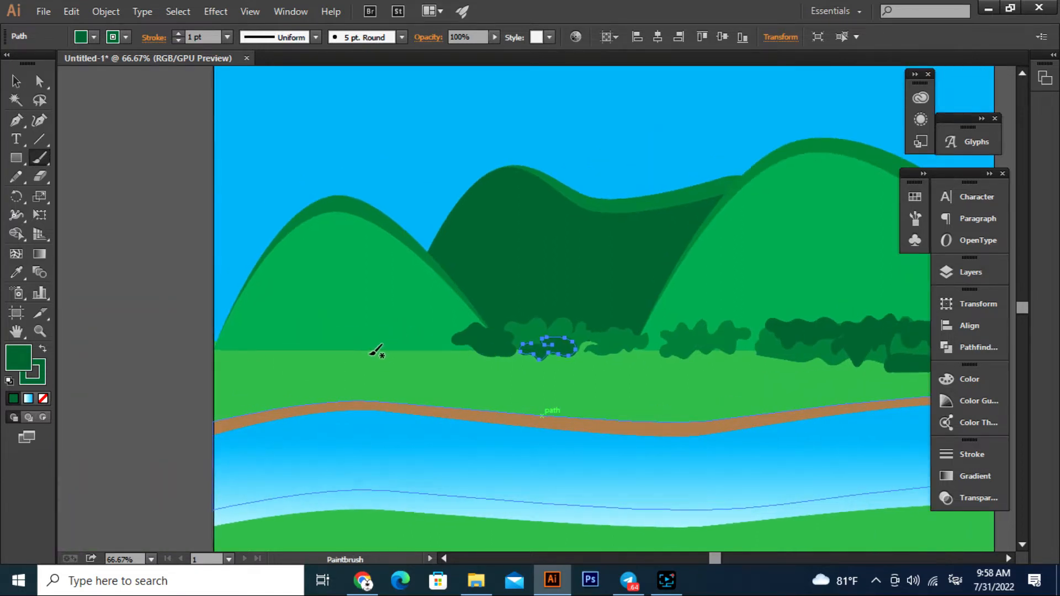
Step: Paint a wavy darker green bush along the left hill's base, fill it out with overlapping strokes, and deselect it
{"action": "mouse_move", "coordinate": [371, 353]}
{"action": "left_mouse_down"}
{"action": "mouse_move", "coordinate": [233, 352]}
{"action": "mouse_move", "coordinate": [249, 335]}
{"action": "mouse_move", "coordinate": [327, 321]}
{"action": "left_mouse_up"}
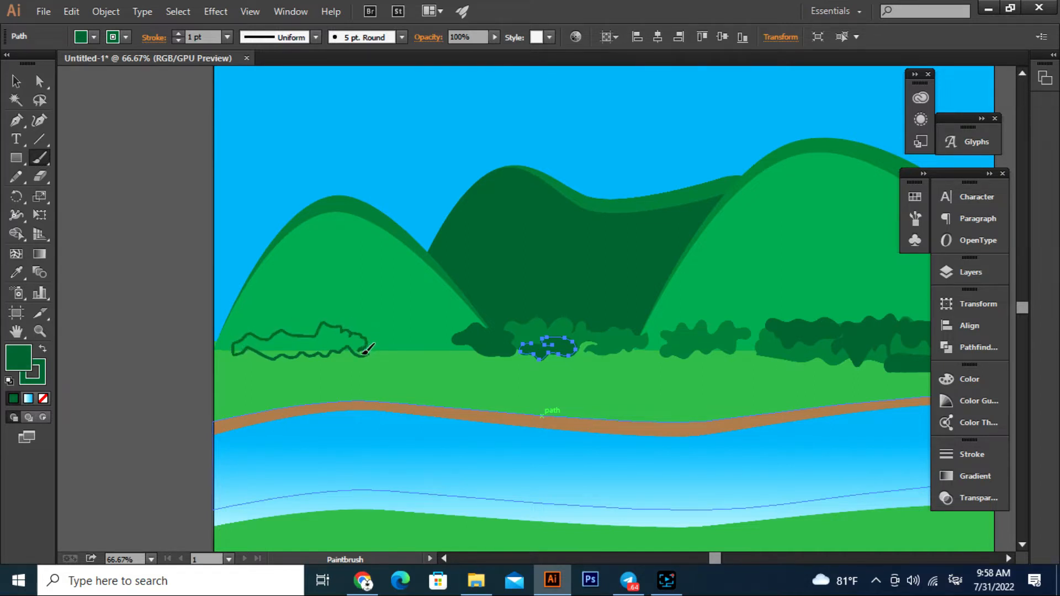
{"action": "mouse_move", "coordinate": [320, 338]}
{"action": "left_mouse_down"}
{"action": "mouse_move", "coordinate": [284, 327]}
{"action": "mouse_move", "coordinate": [329, 355]}
{"action": "mouse_move", "coordinate": [317, 337]}
{"action": "left_mouse_up"}
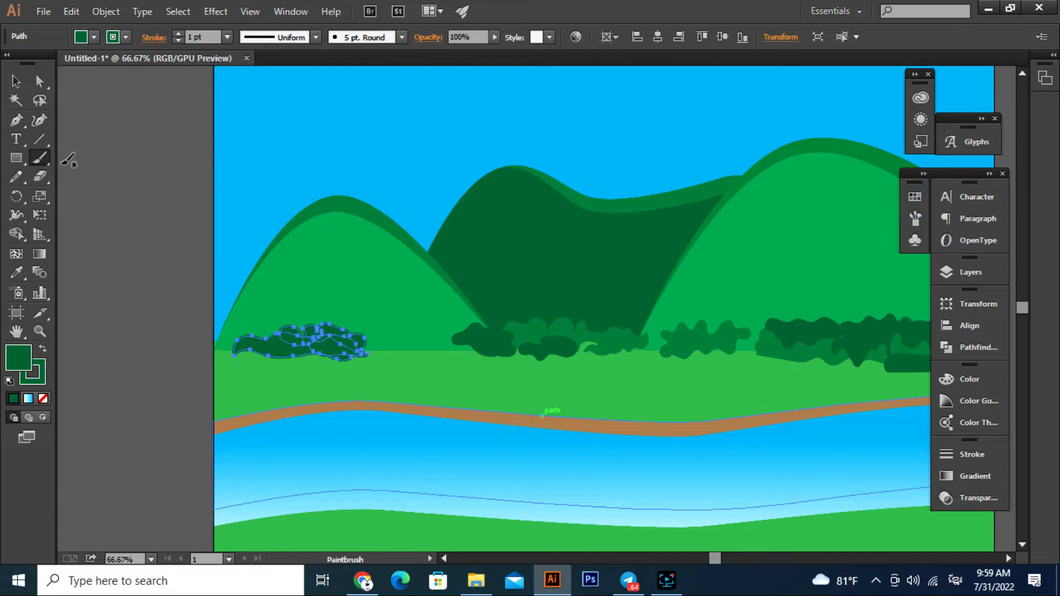
{"action": "left_click", "coordinate": [21, 82]}
{"action": "left_click", "coordinate": [85, 130]}
Step: Set the fill to the lighter bush green 038443 for the Paintbrush
{"action": "left_click_drag", "start_coordinate": [386, 355], "coordinate": [461, 366]}
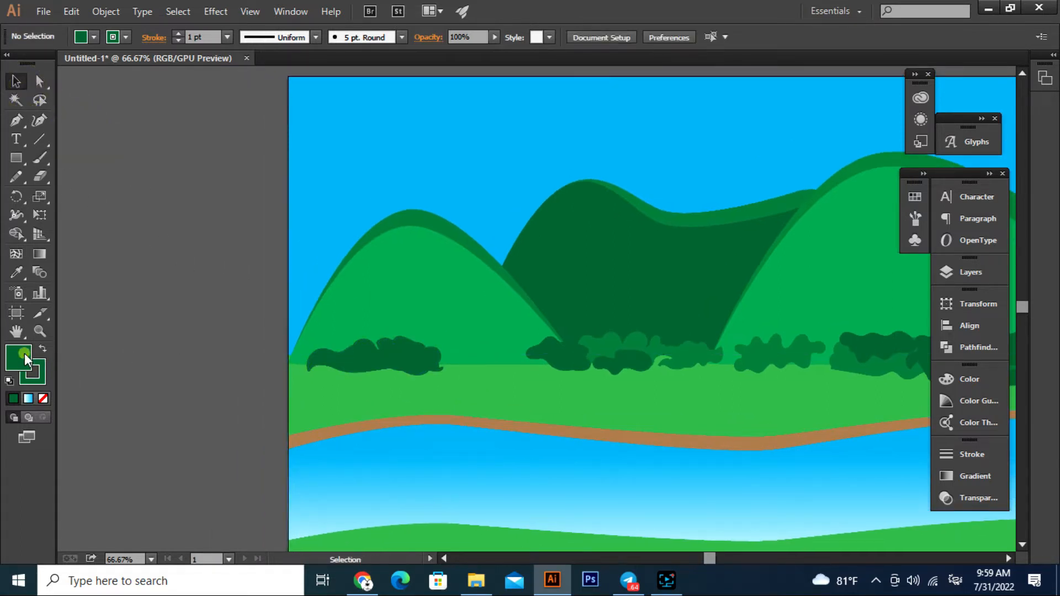
{"action": "double_click", "coordinate": [24, 353]}
{"action": "left_click_drag", "start_coordinate": [331, 331], "coordinate": [329, 320]}
{"action": "left_click", "coordinate": [466, 230]}
{"action": "key", "text": "b"}
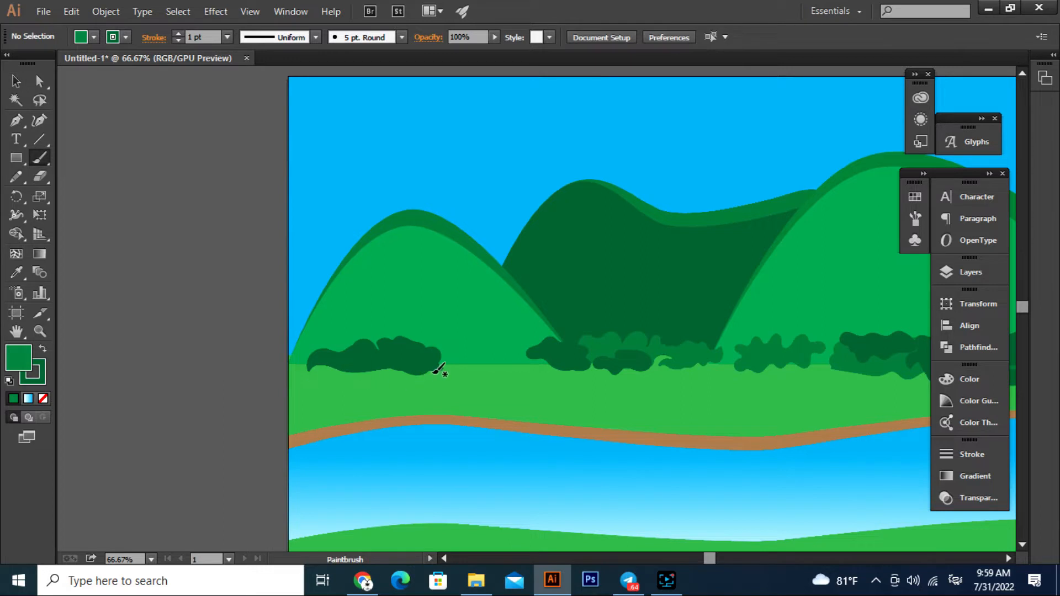
Step: Paint lighter green patches at the end and inside of the left hill's dark bush, and remove the inner patch's outline
{"action": "left_click_drag", "start_coordinate": [449, 366], "coordinate": [426, 358]}
{"action": "left_click_drag", "start_coordinate": [440, 368], "coordinate": [433, 370]}
{"action": "mouse_move", "coordinate": [367, 359]}
{"action": "left_mouse_down"}
{"action": "mouse_move", "coordinate": [407, 364]}
{"action": "mouse_move", "coordinate": [376, 360]}
{"action": "left_mouse_up"}
{"action": "left_click", "coordinate": [371, 359]}
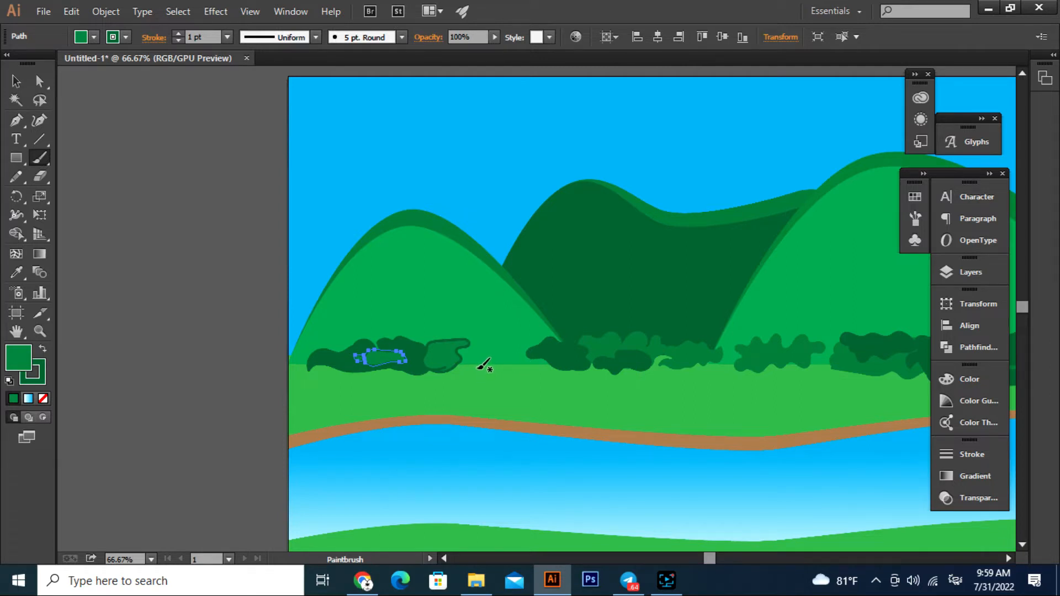
{"action": "left_click", "coordinate": [41, 382]}
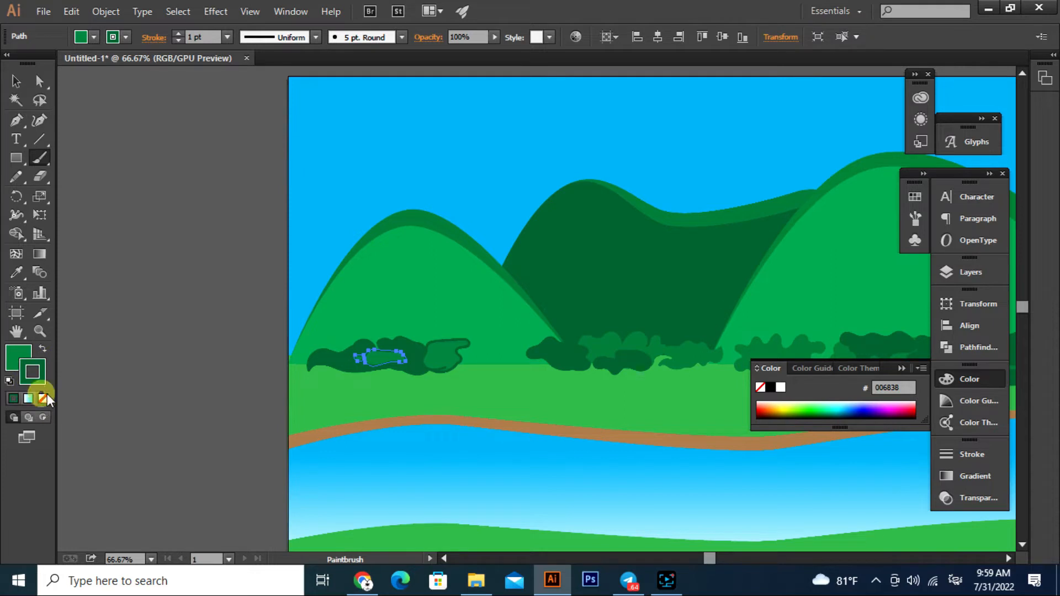
{"action": "left_click", "coordinate": [43, 398]}
Step: Paint a wavy lighter green bush filling the gap between the dark bushes at the left hill's base
{"action": "left_click", "coordinate": [488, 369]}
{"action": "left_click_drag", "start_coordinate": [478, 369], "coordinate": [466, 362]}
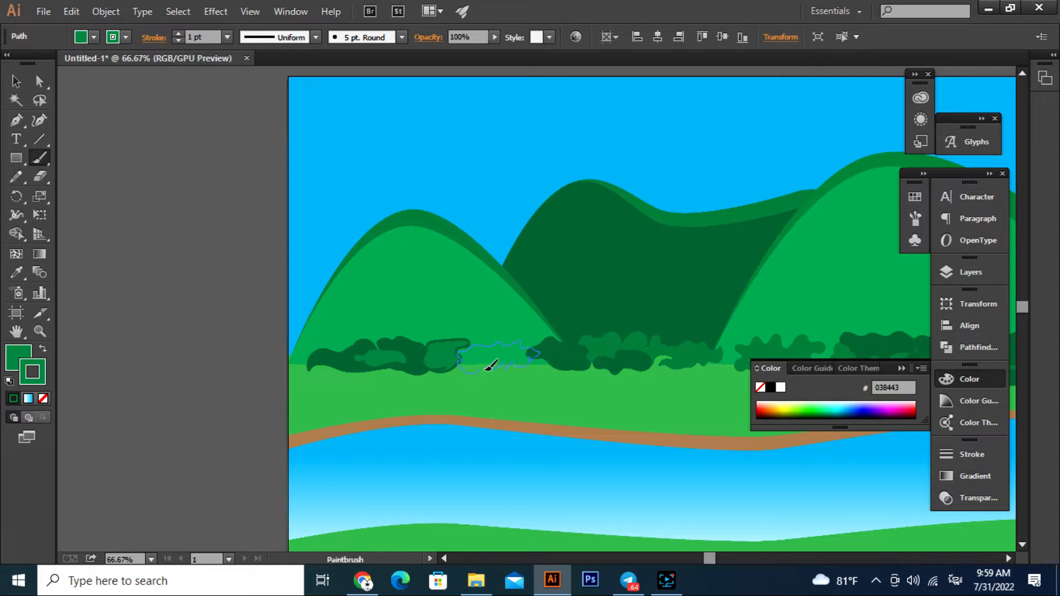
{"action": "left_click_drag", "start_coordinate": [489, 367], "coordinate": [485, 367]}
Step: Swap the fill and stroke of the outlined patch at the dark bush's end, remove its stroke, and deselect it
{"action": "left_click", "coordinate": [16, 81]}
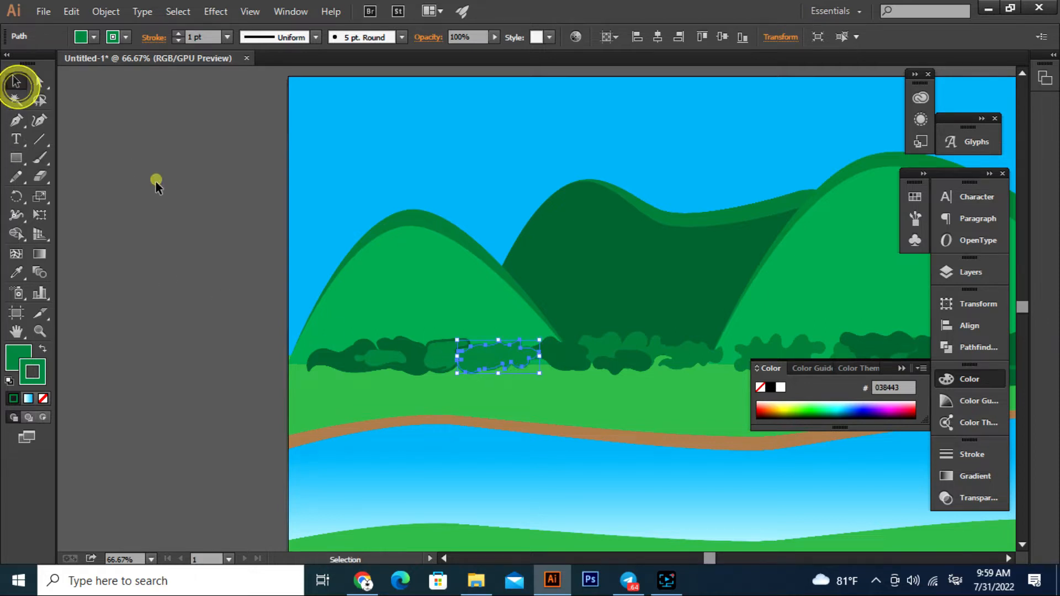
{"action": "scroll", "coordinate": [479, 371], "scroll_direction": "up", "scroll_amount": 2}
{"action": "left_click", "coordinate": [454, 350]}
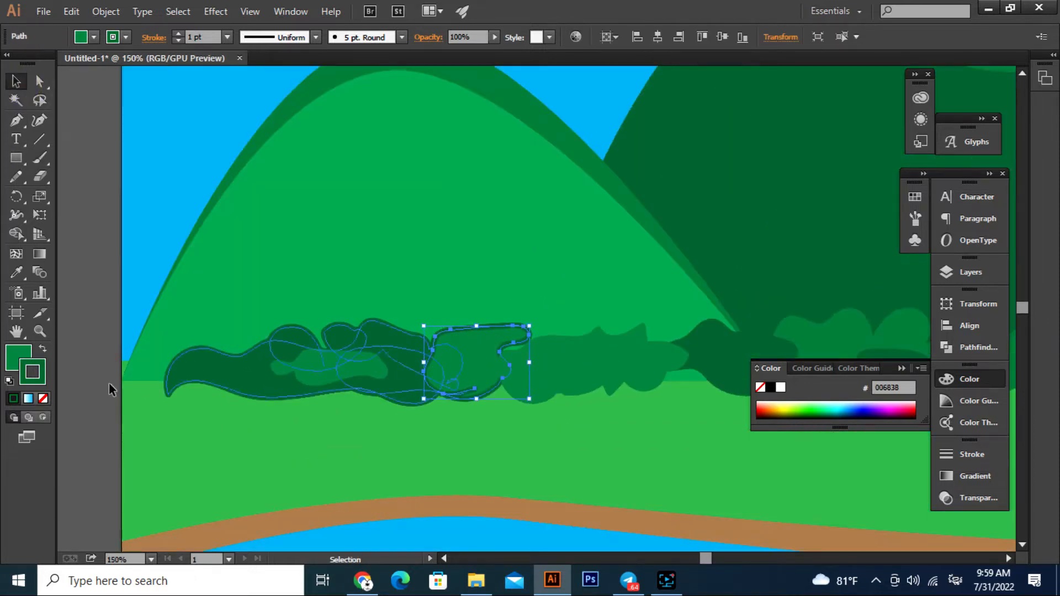
{"action": "left_click", "coordinate": [42, 349]}
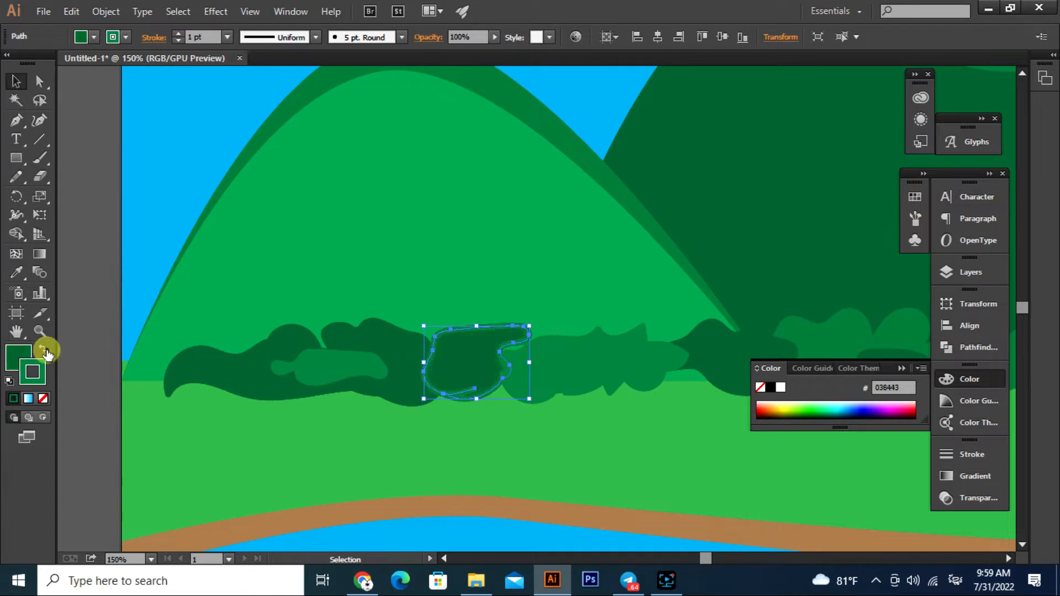
{"action": "left_click", "coordinate": [43, 400]}
{"action": "left_click", "coordinate": [73, 331]}
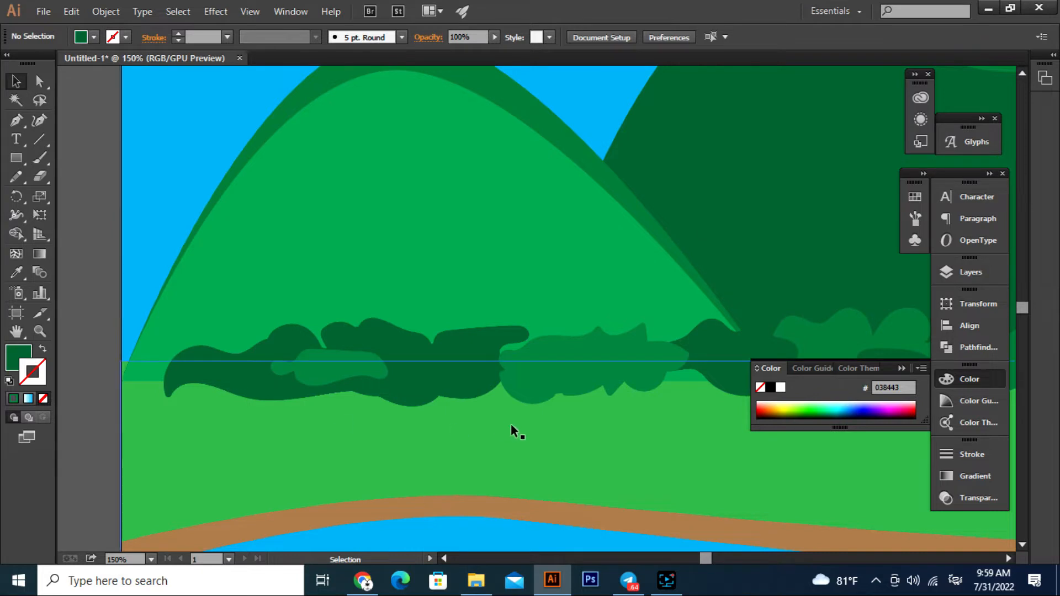
Step: Paint a patch over the dark bush's end in the lighter green sampled from the neighbouring bush, without an outline, and deselect it
{"action": "key", "text": "i"}
{"action": "left_click", "coordinate": [545, 375]}
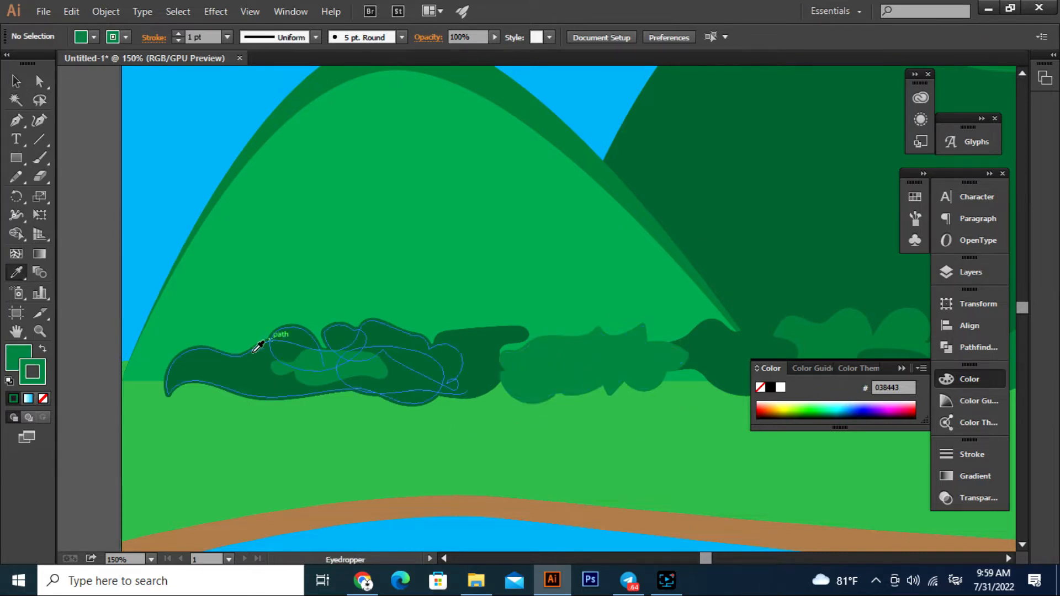
{"action": "key", "text": "b"}
{"action": "left_click", "coordinate": [42, 400]}
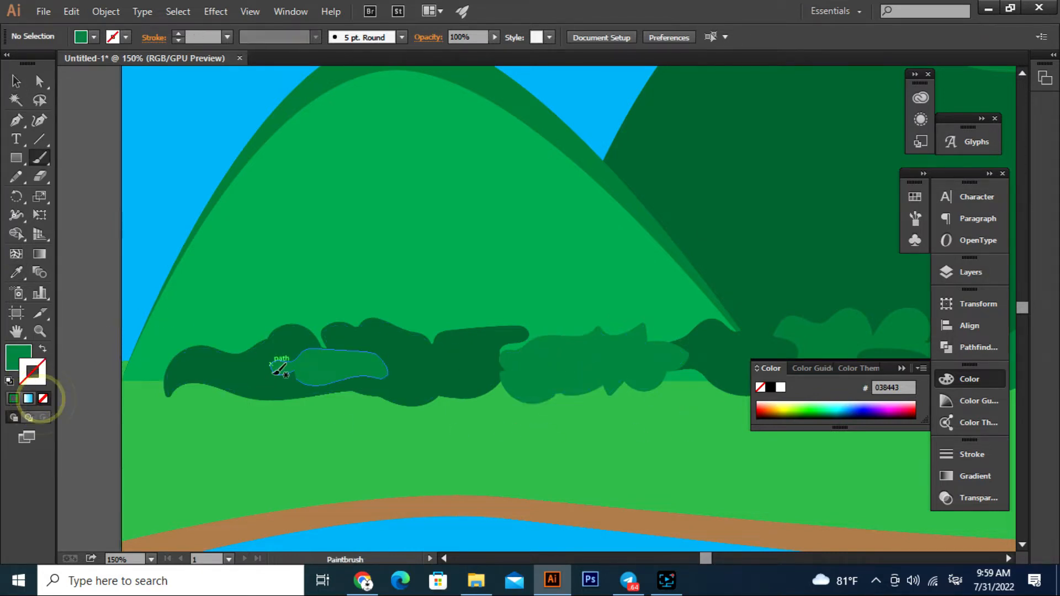
{"action": "mouse_move", "coordinate": [462, 359]}
{"action": "left_mouse_down"}
{"action": "mouse_move", "coordinate": [440, 359]}
{"action": "mouse_move", "coordinate": [451, 330]}
{"action": "mouse_move", "coordinate": [503, 314]}
{"action": "mouse_move", "coordinate": [540, 326]}
{"action": "mouse_move", "coordinate": [540, 344]}
{"action": "mouse_move", "coordinate": [476, 371]}
{"action": "left_mouse_up"}
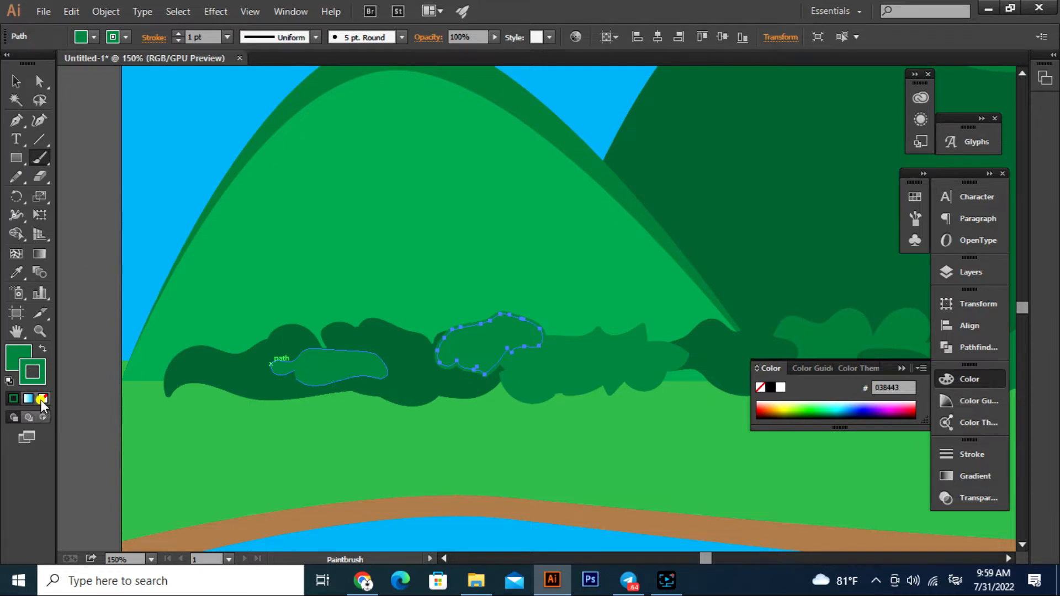
{"action": "left_click", "coordinate": [42, 399]}
{"action": "left_click", "coordinate": [16, 81]}
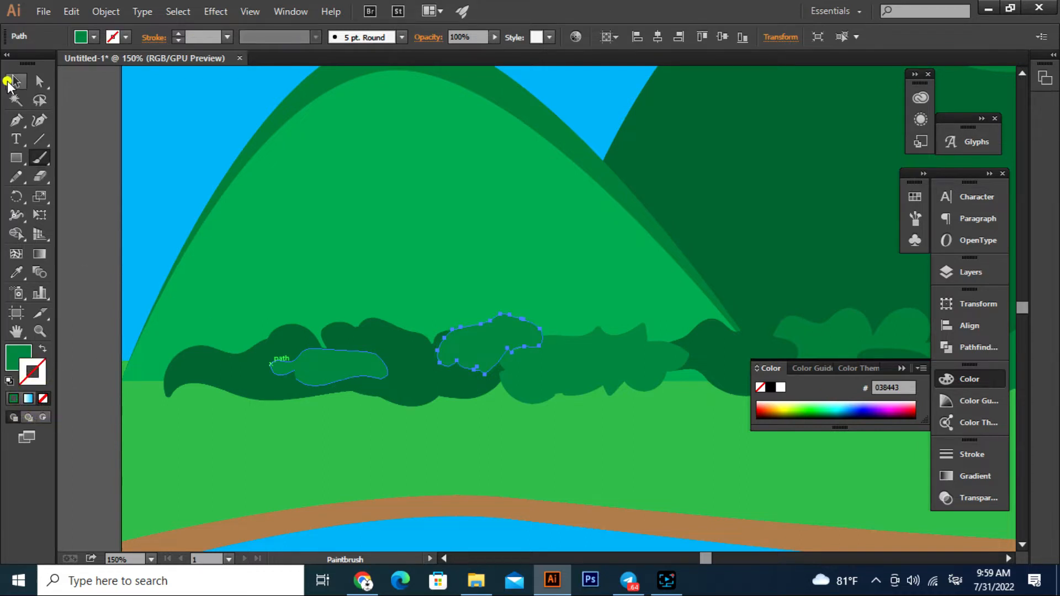
{"action": "left_click", "coordinate": [79, 176]}
{"action": "scroll", "coordinate": [357, 352], "scroll_direction": "down", "scroll_amount": 3}
{"action": "left_click", "coordinate": [161, 310]}
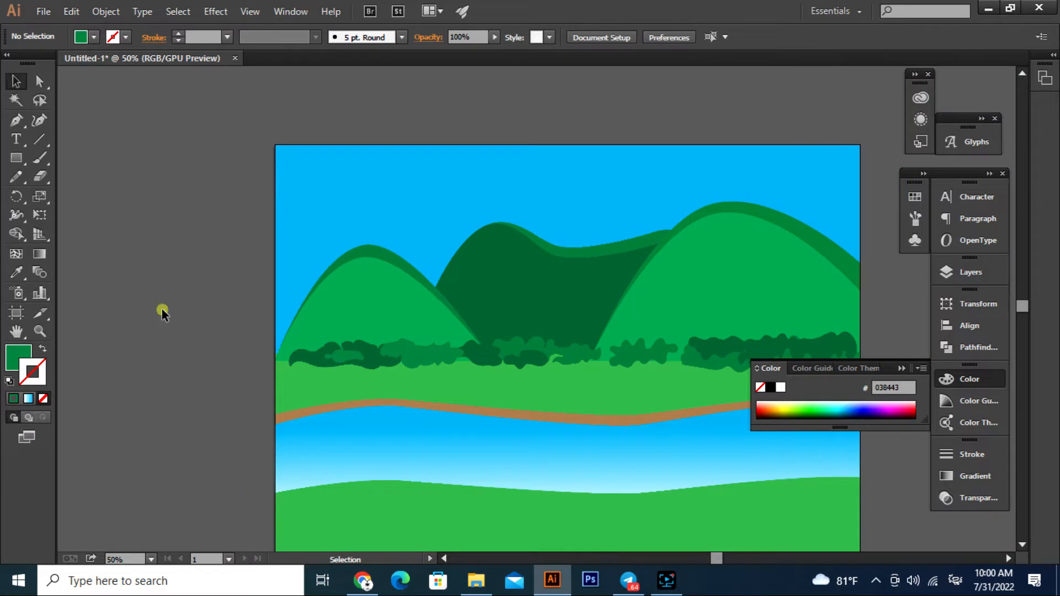
Step: Paint a lighter green bush at the left hill's outer foot by the artboard's edge, remove its outline, and deselect it
{"action": "scroll", "coordinate": [269, 340], "scroll_direction": "up", "scroll_amount": 2}
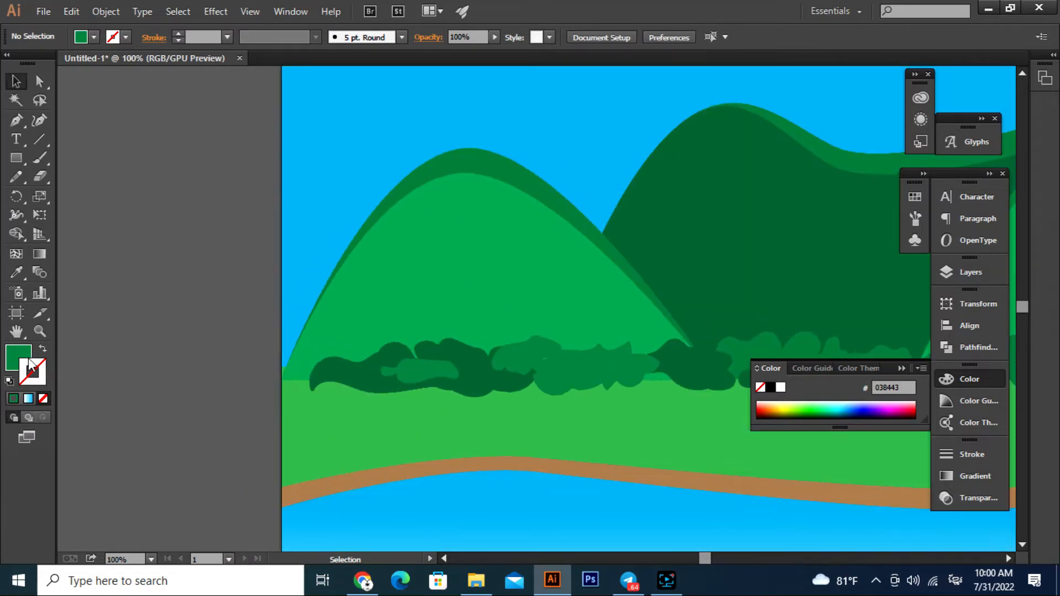
{"action": "key", "text": "b"}
{"action": "left_click", "coordinate": [350, 384]}
{"action": "left_click_drag", "start_coordinate": [350, 385], "coordinate": [298, 393]}
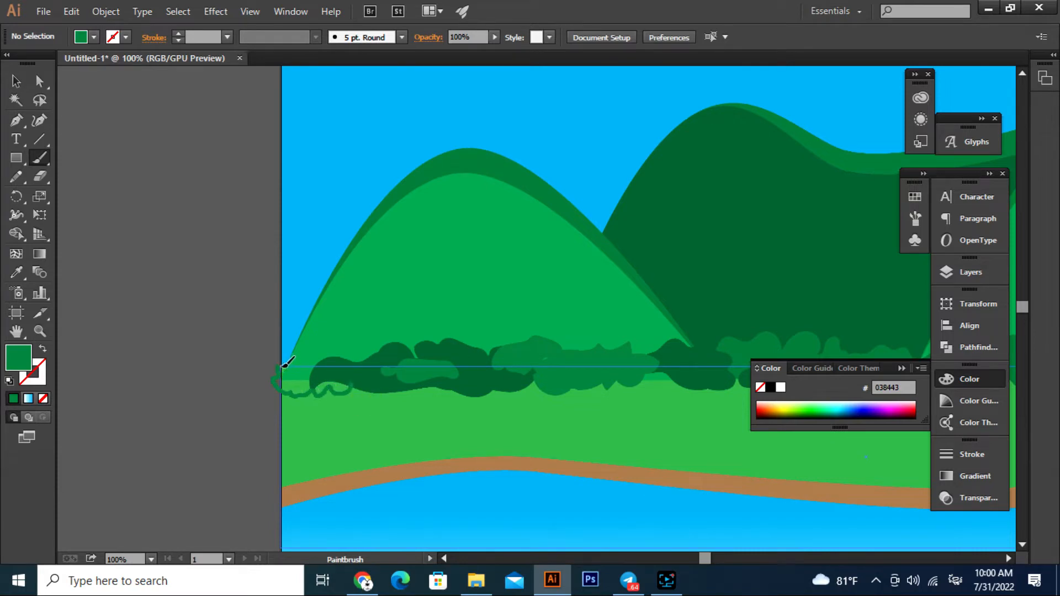
{"action": "mouse_move", "coordinate": [323, 352]}
{"action": "left_mouse_down"}
{"action": "mouse_move", "coordinate": [368, 349]}
{"action": "mouse_move", "coordinate": [367, 374]}
{"action": "mouse_move", "coordinate": [349, 391]}
{"action": "left_mouse_up"}
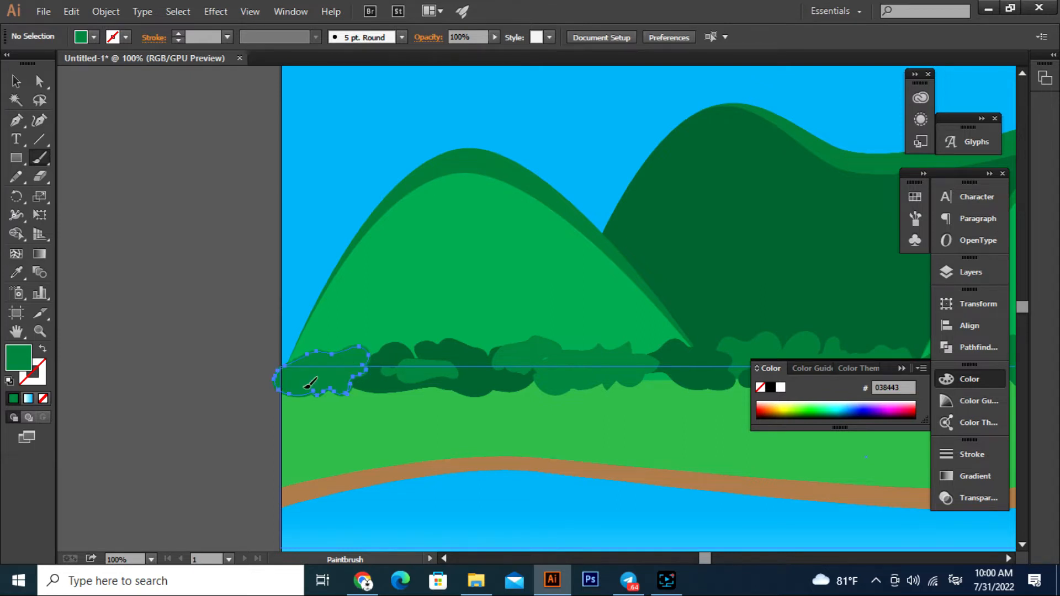
{"action": "left_click", "coordinate": [40, 377]}
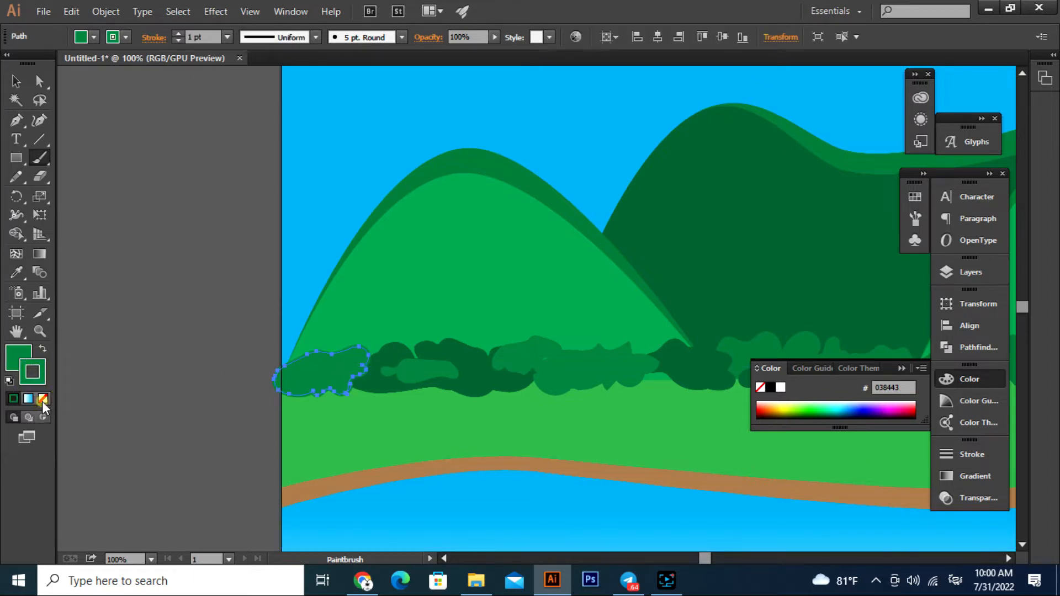
{"action": "left_click", "coordinate": [43, 399]}
{"action": "left_click", "coordinate": [15, 81]}
{"action": "left_click", "coordinate": [129, 228]}
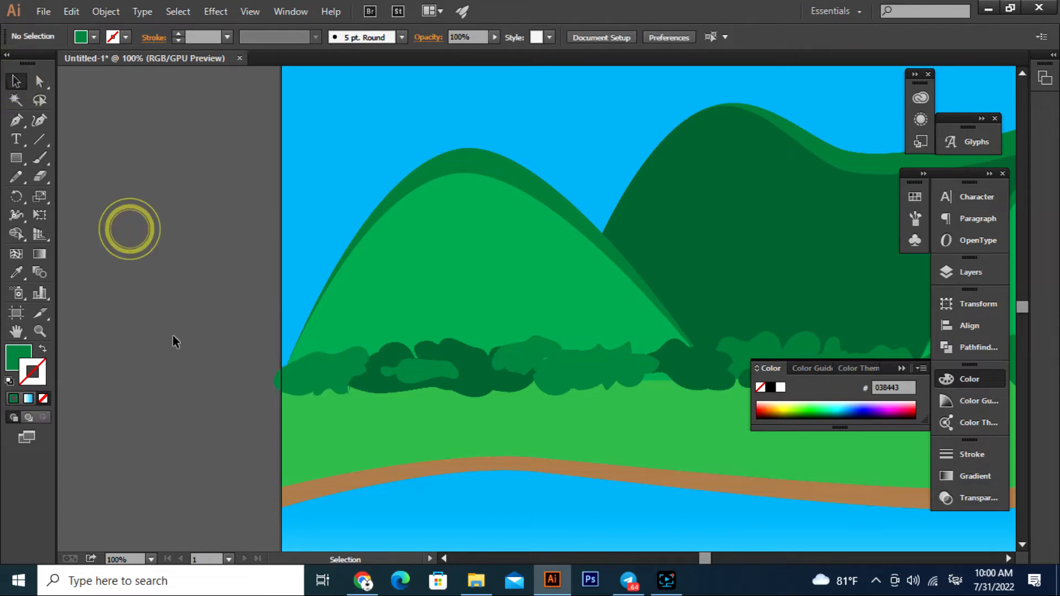
{"action": "scroll", "coordinate": [172, 335], "scroll_direction": "down", "scroll_amount": 2}
{"action": "scroll", "coordinate": [504, 456], "scroll_direction": "down", "scroll_amount": 1}
{"action": "scroll", "coordinate": [519, 444], "scroll_direction": "right", "scroll_amount": 3}
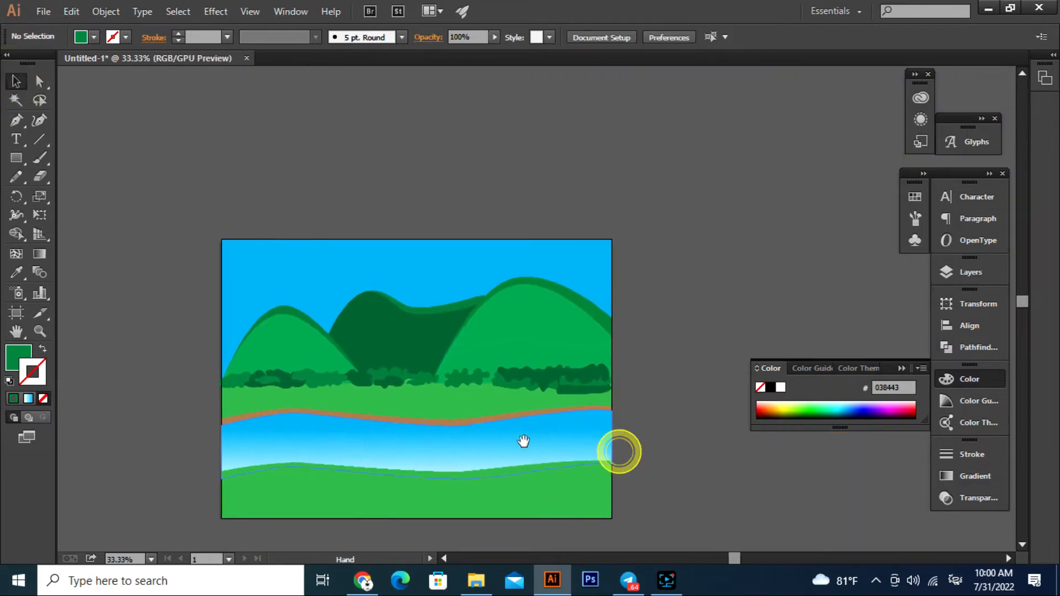
{"action": "scroll", "coordinate": [558, 369], "scroll_direction": "down", "scroll_amount": 3}
{"action": "scroll", "coordinate": [558, 393], "scroll_direction": "up", "scroll_amount": 1}
{"action": "scroll", "coordinate": [525, 296], "scroll_direction": "up", "scroll_amount": 1}
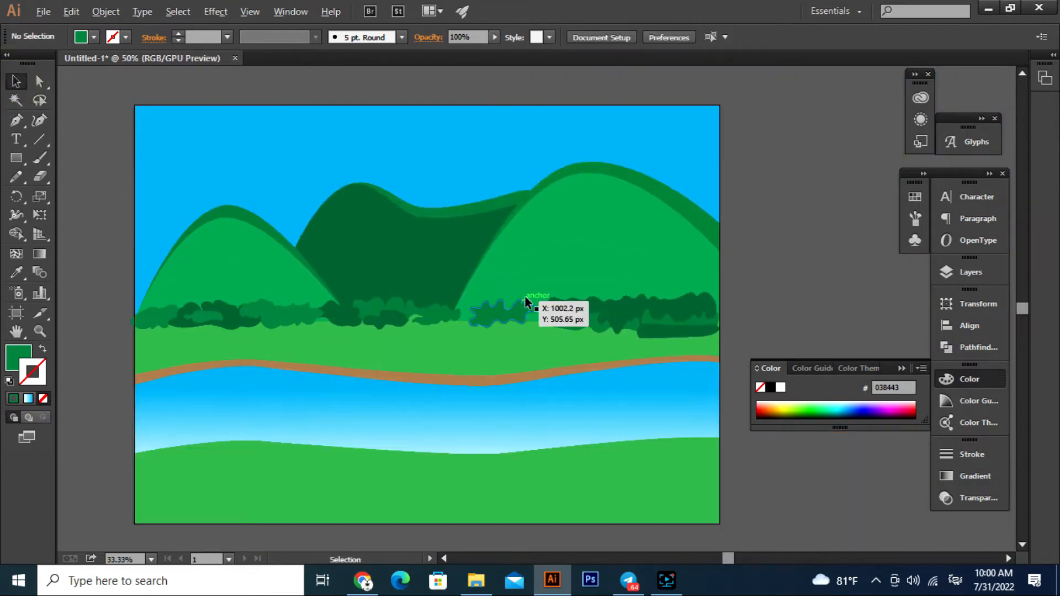
{"action": "scroll", "coordinate": [525, 296], "scroll_direction": "up", "scroll_amount": 1}
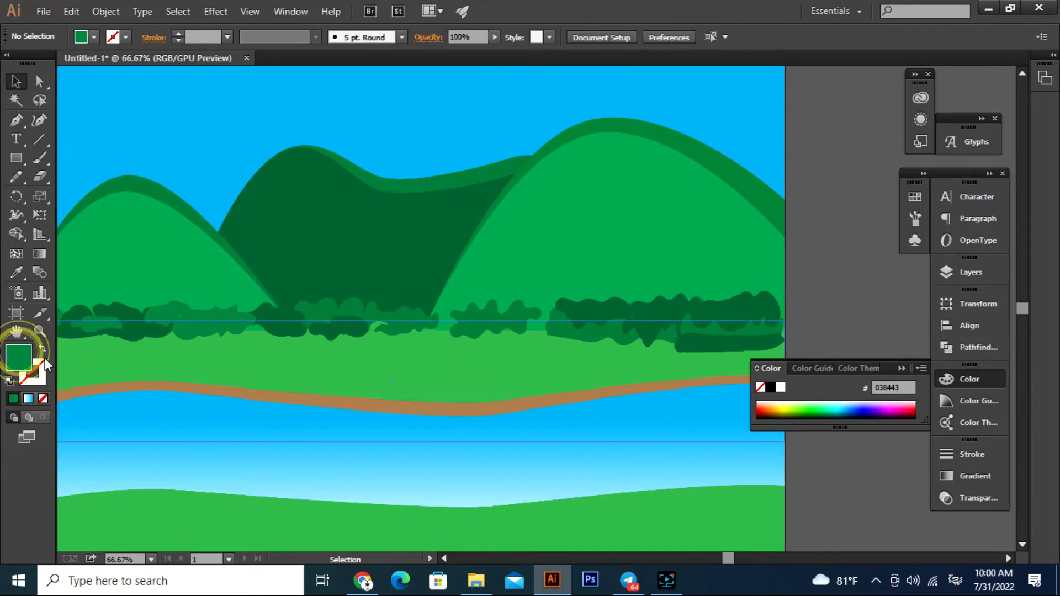
Step: Paint two wavy lighter green bush patches filling the gaps along the right hill's base, then deselect
{"action": "key", "text": "b"}
{"action": "left_click_drag", "start_coordinate": [459, 332], "coordinate": [439, 335]}
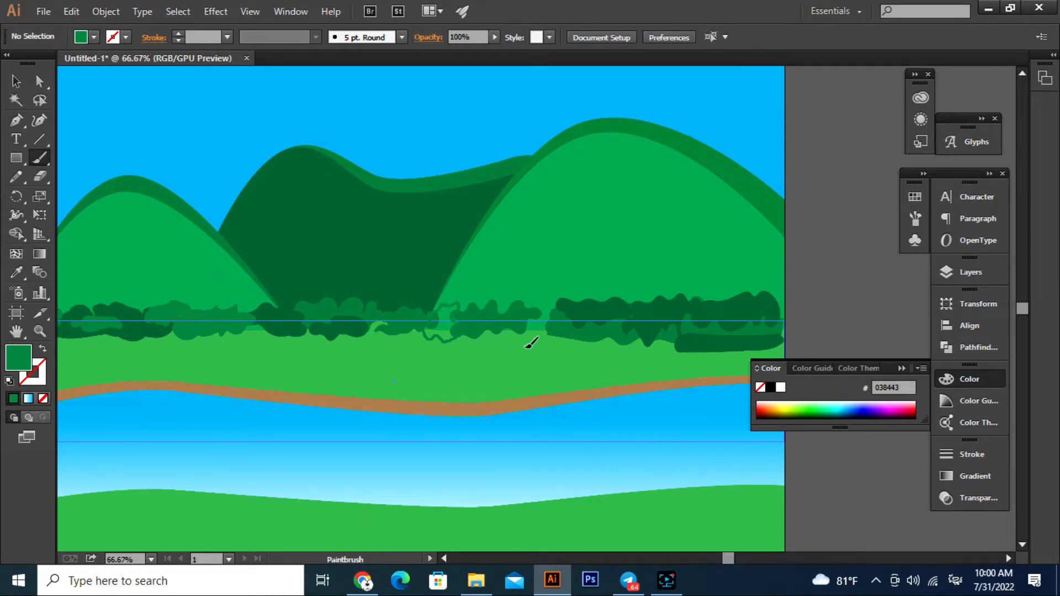
{"action": "left_click_drag", "start_coordinate": [548, 338], "coordinate": [520, 315]}
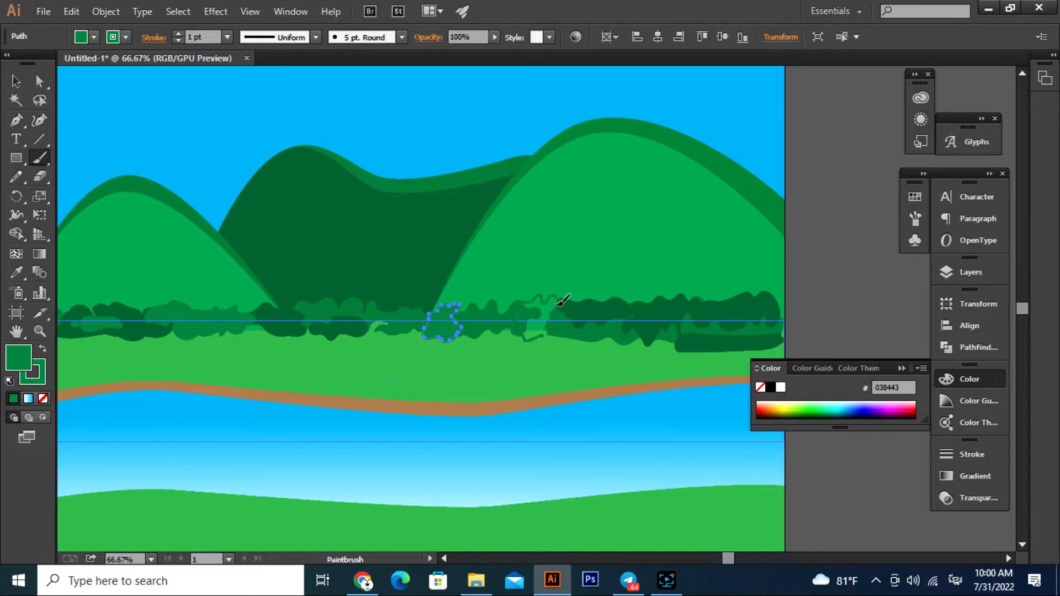
{"action": "left_click_drag", "start_coordinate": [550, 331], "coordinate": [553, 325]}
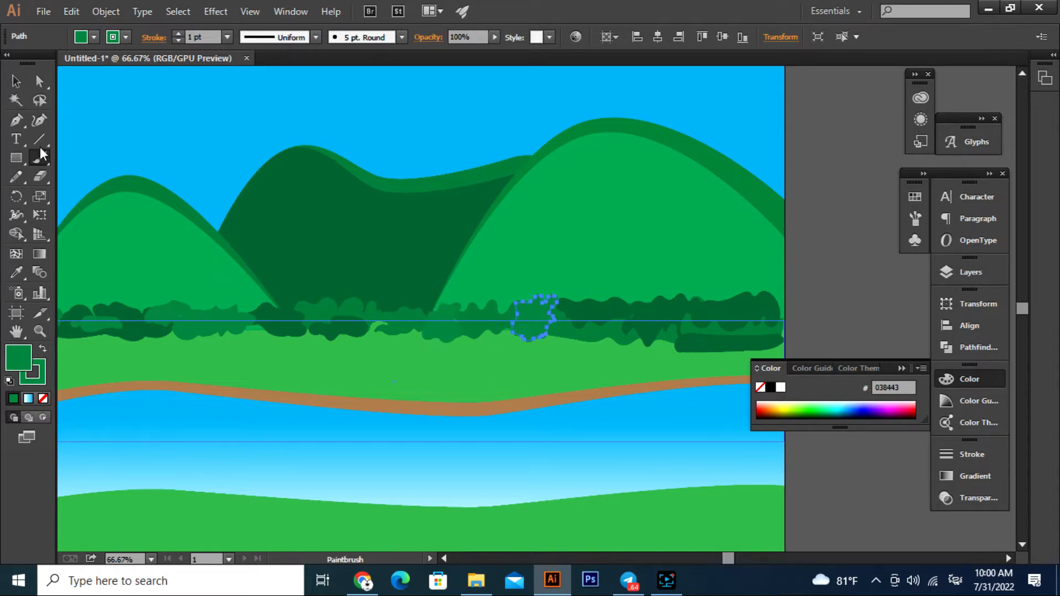
{"action": "left_click", "coordinate": [15, 81]}
{"action": "left_click", "coordinate": [862, 324]}
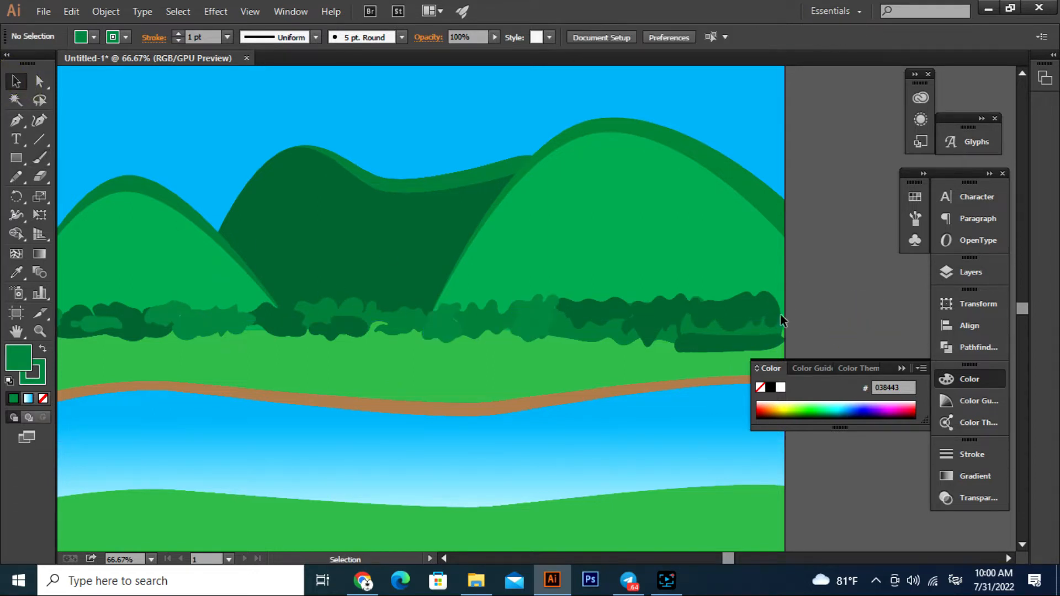
Step: Remove the outline of the bush patch beside the dark bush, set its fill to 069148, and deselect it
{"action": "left_click", "coordinate": [528, 330]}
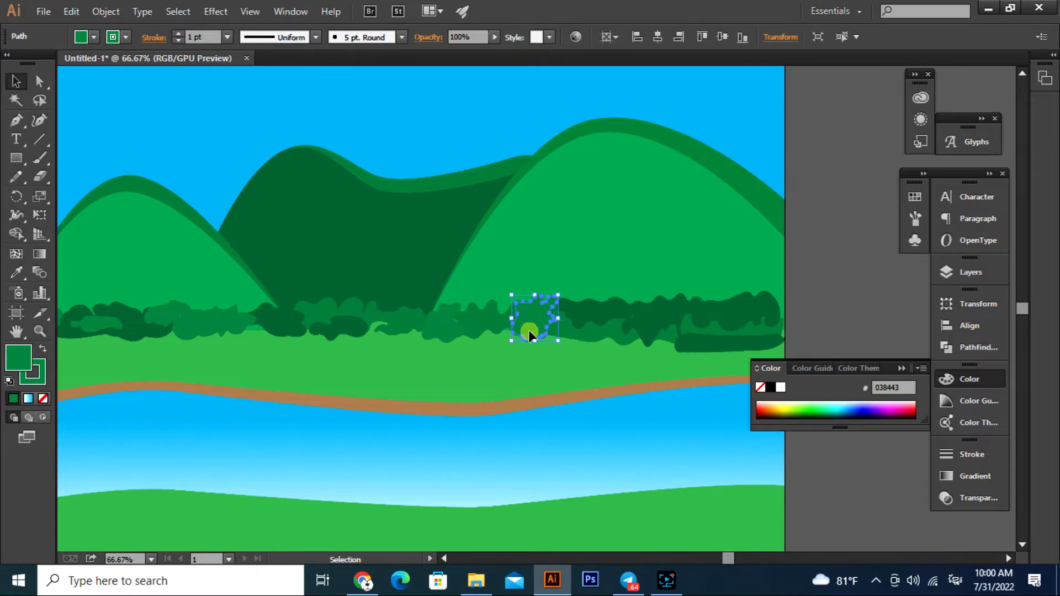
{"action": "left_click", "coordinate": [39, 375]}
{"action": "left_click", "coordinate": [43, 398]}
{"action": "left_click", "coordinate": [18, 356]}
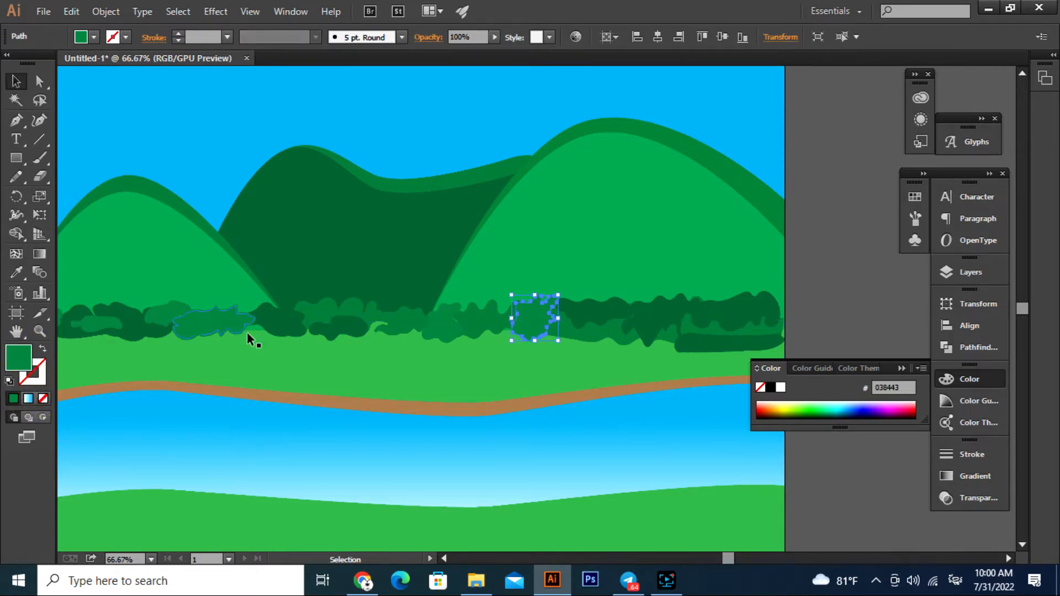
{"action": "double_click", "coordinate": [19, 356]}
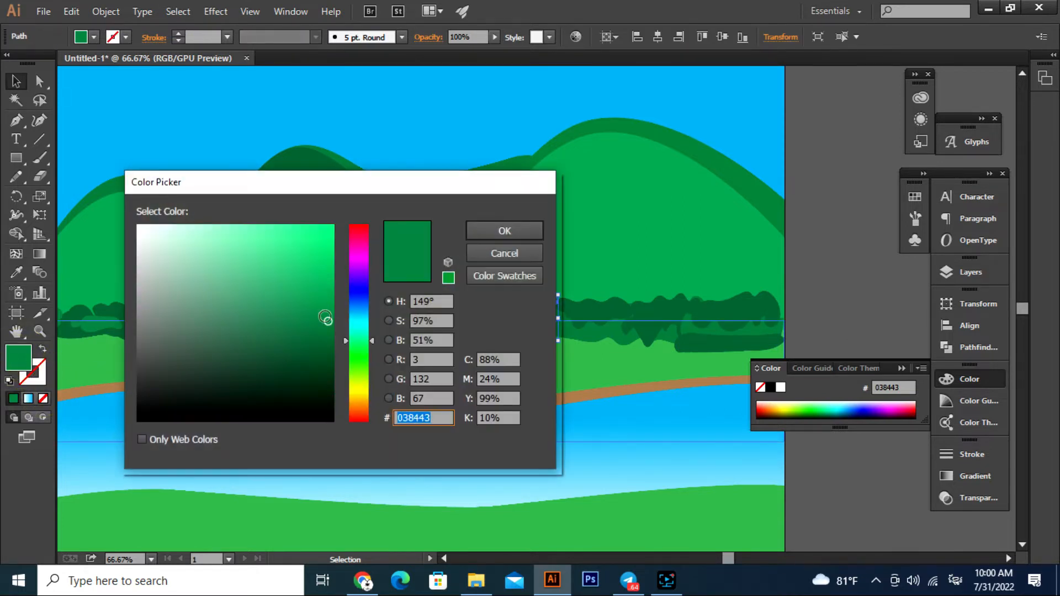
{"action": "left_click", "coordinate": [324, 317]}
{"action": "left_click", "coordinate": [500, 234]}
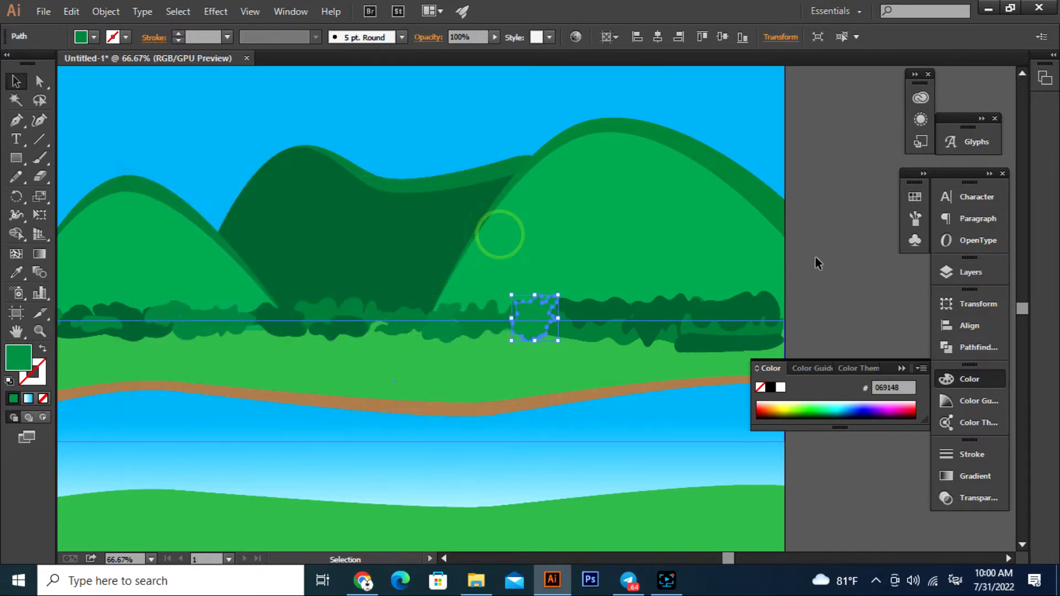
{"action": "left_click", "coordinate": [821, 253]}
Step: Paint a tall scalloped tree crown in green 069148 over the bushes in front of the right hill
{"action": "key", "text": "ctrl+minus"}
{"action": "key", "text": "ctrl+minus"}
{"action": "mouse_move", "coordinate": [864, 308]}
{"action": "left_mouse_down"}
{"action": "mouse_move", "coordinate": [769, 282]}
{"action": "mouse_move", "coordinate": [754, 288]}
{"action": "left_mouse_up"}
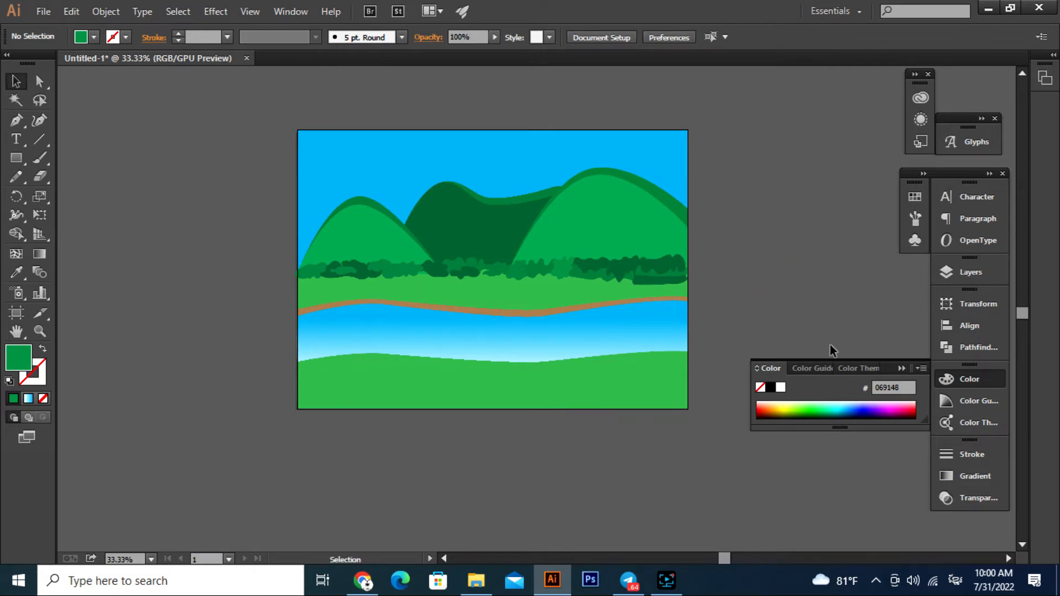
{"action": "left_click", "coordinate": [897, 368]}
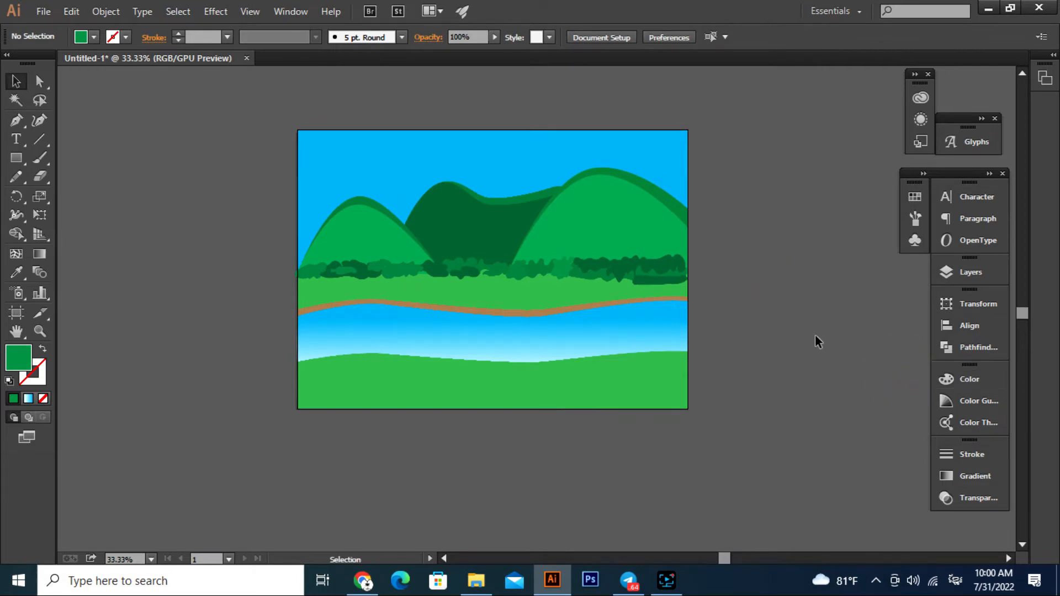
{"action": "scroll", "coordinate": [542, 279], "scroll_direction": "up", "scroll_amount": 1}
{"action": "left_click", "coordinate": [851, 312]}
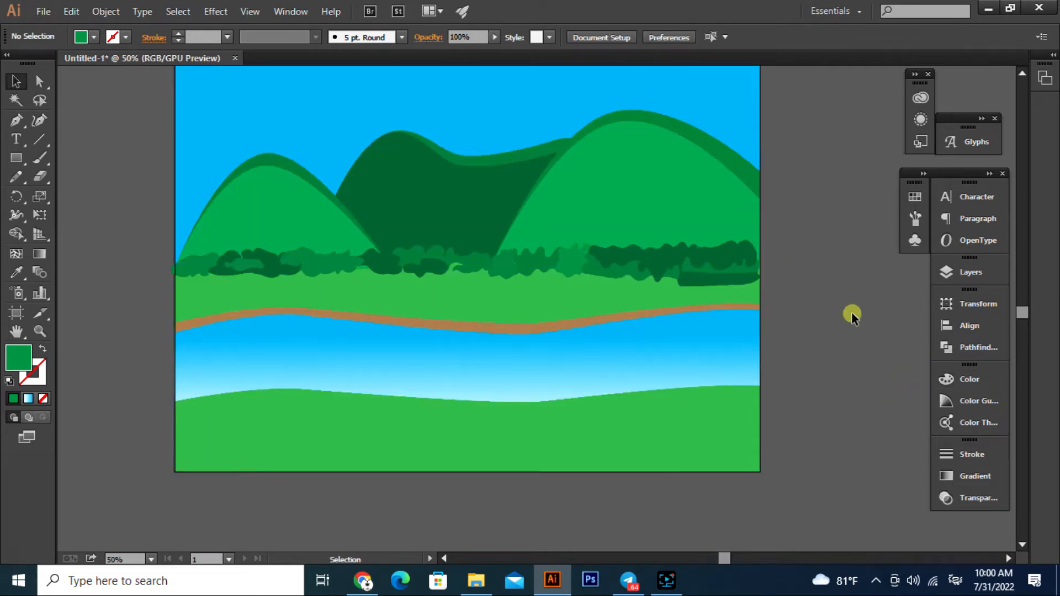
{"action": "left_click", "coordinate": [16, 233]}
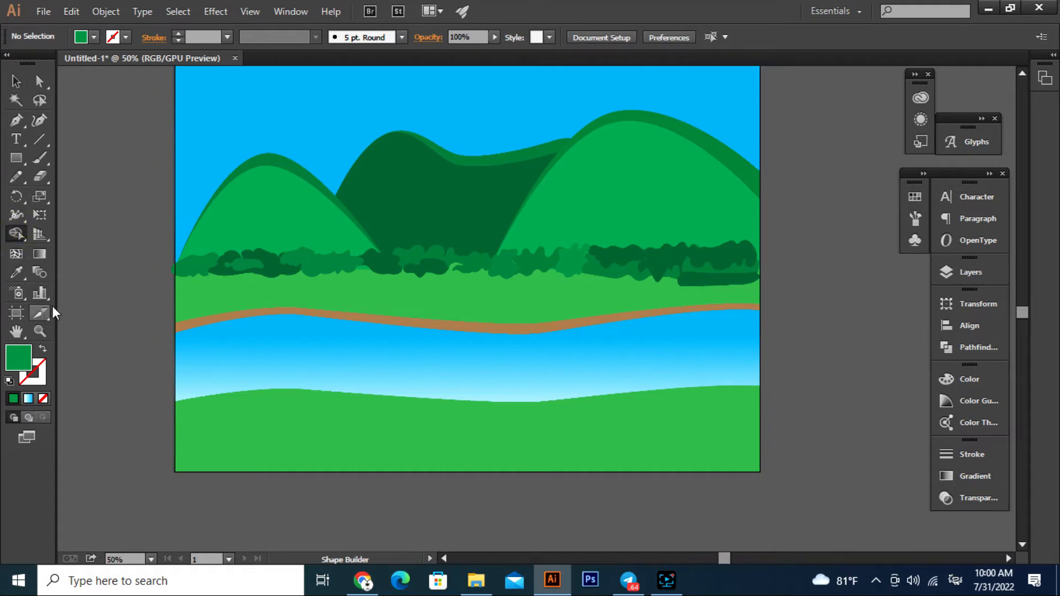
{"action": "left_click", "coordinate": [39, 158]}
{"action": "scroll", "coordinate": [645, 297], "scroll_direction": "up", "scroll_amount": 1}
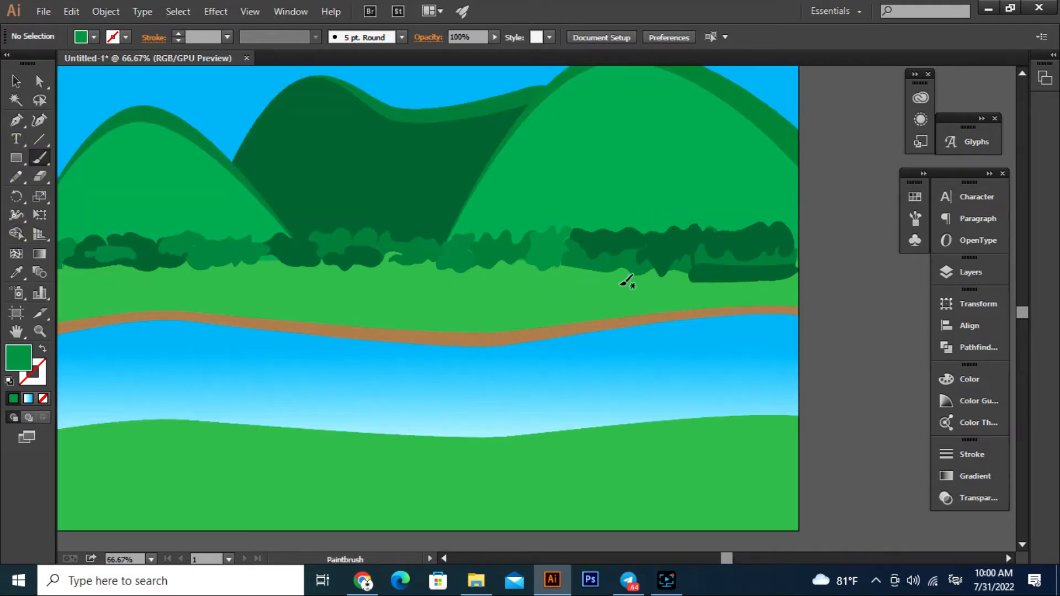
{"action": "left_click_drag", "start_coordinate": [583, 279], "coordinate": [572, 284]}
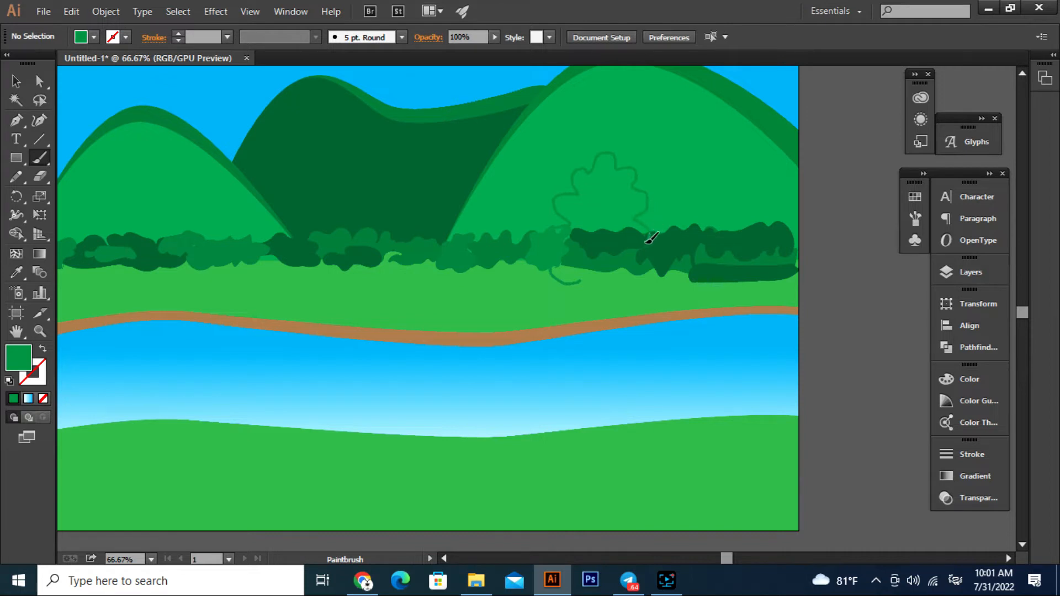
{"action": "mouse_move", "coordinate": [628, 273]}
{"action": "left_mouse_down"}
{"action": "mouse_move", "coordinate": [604, 276]}
{"action": "mouse_move", "coordinate": [577, 280]}
{"action": "left_mouse_up"}
{"action": "left_click", "coordinate": [16, 81]}
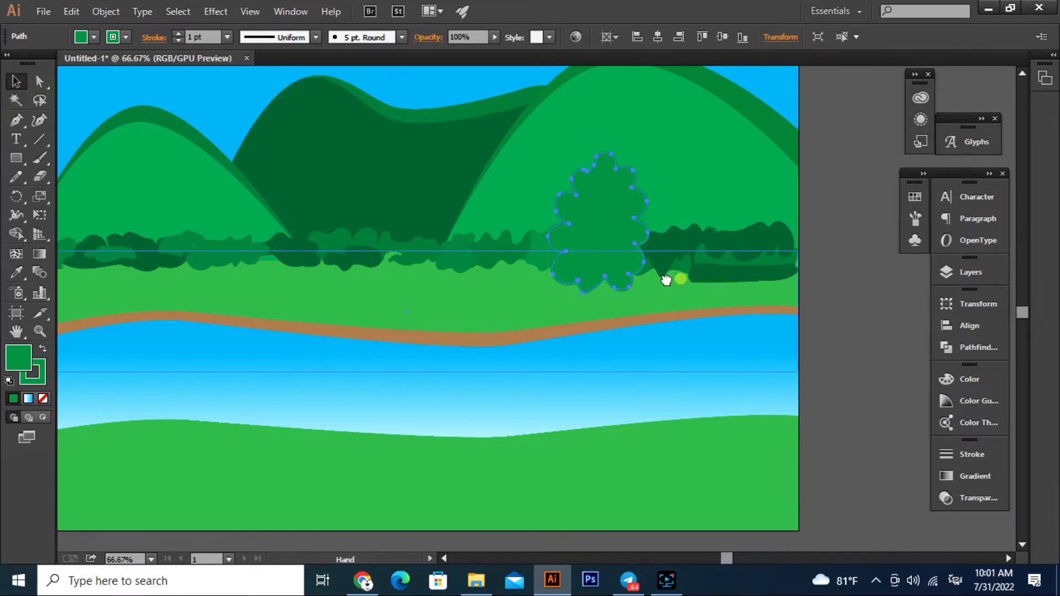
Step: Remove the tree crown's outline and deselect it
{"action": "left_click_drag", "start_coordinate": [665, 280], "coordinate": [604, 282]}
{"action": "left_click", "coordinate": [37, 378]}
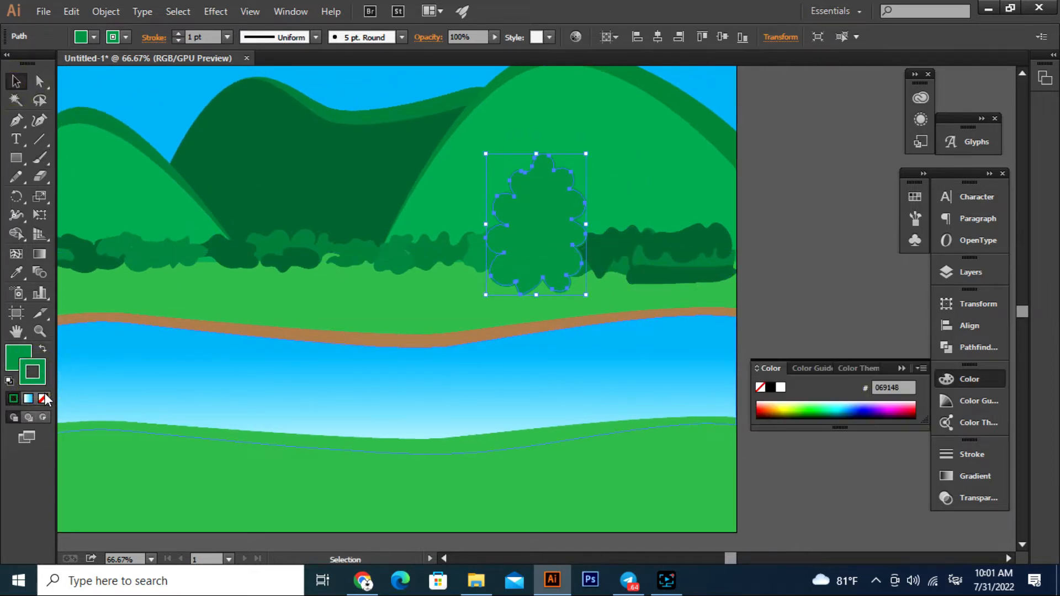
{"action": "left_click", "coordinate": [43, 399]}
{"action": "left_click", "coordinate": [809, 295]}
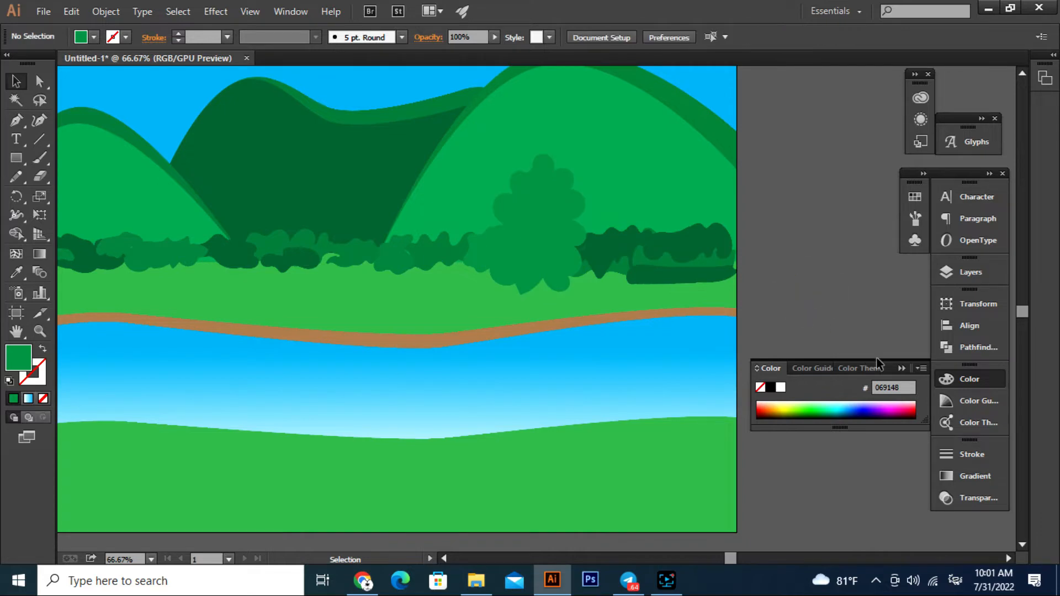
{"action": "left_click", "coordinate": [896, 365]}
Step: Duplicate the tree crown in place and shrink the copy slightly toward its lower-left corner
{"action": "left_click", "coordinate": [542, 222]}
{"action": "key", "text": "ctrl+plus"}
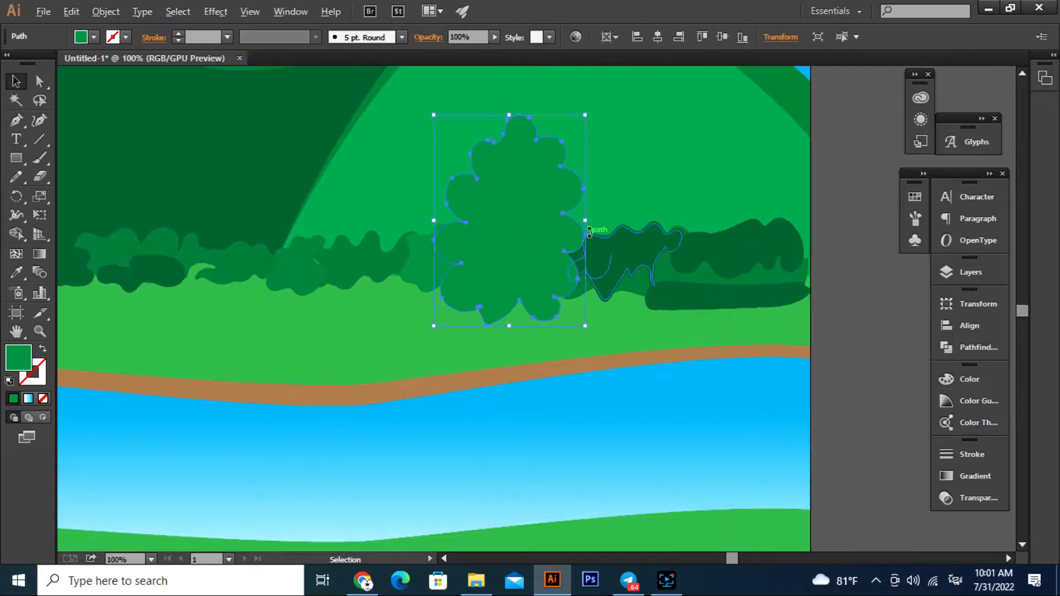
{"action": "left_click_drag", "start_coordinate": [526, 220], "coordinate": [493, 219]}
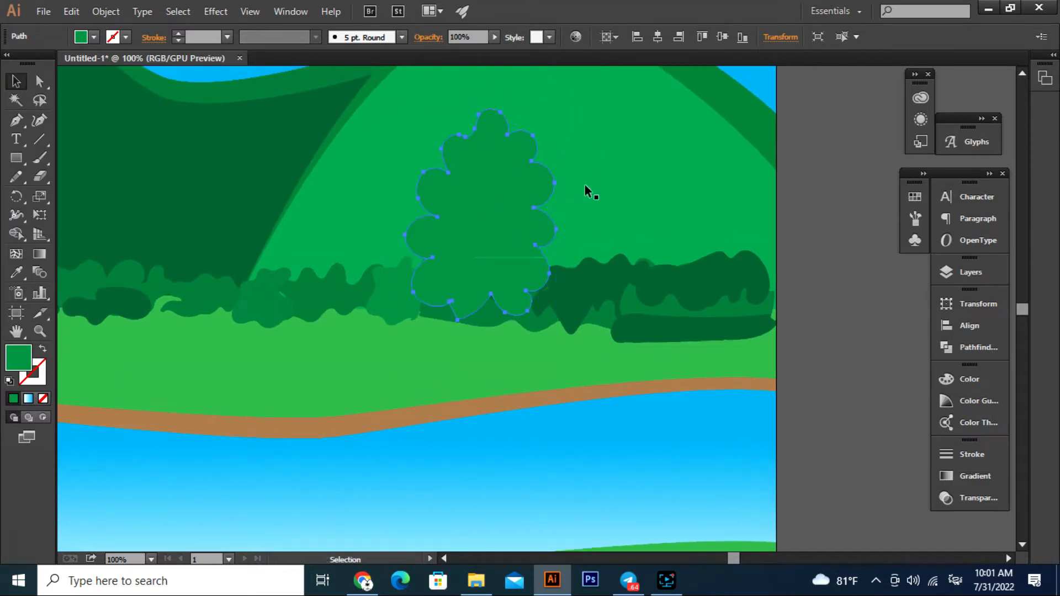
{"action": "left_click_drag", "start_coordinate": [558, 111], "coordinate": [545, 122]}
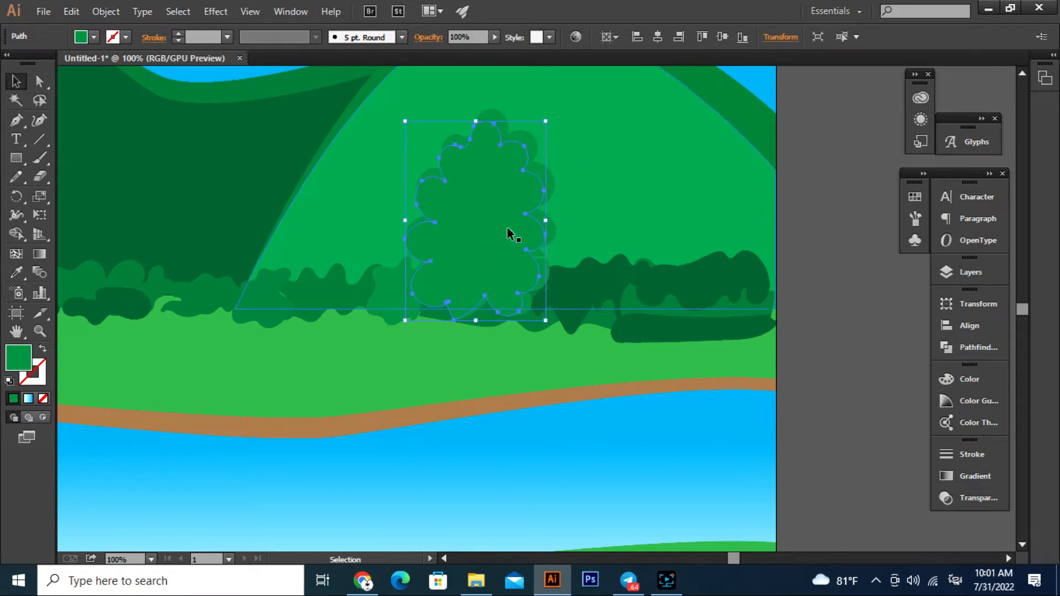
Step: Recolour the smaller front crown a bright pure green and deselect it
{"action": "double_click", "coordinate": [19, 364]}
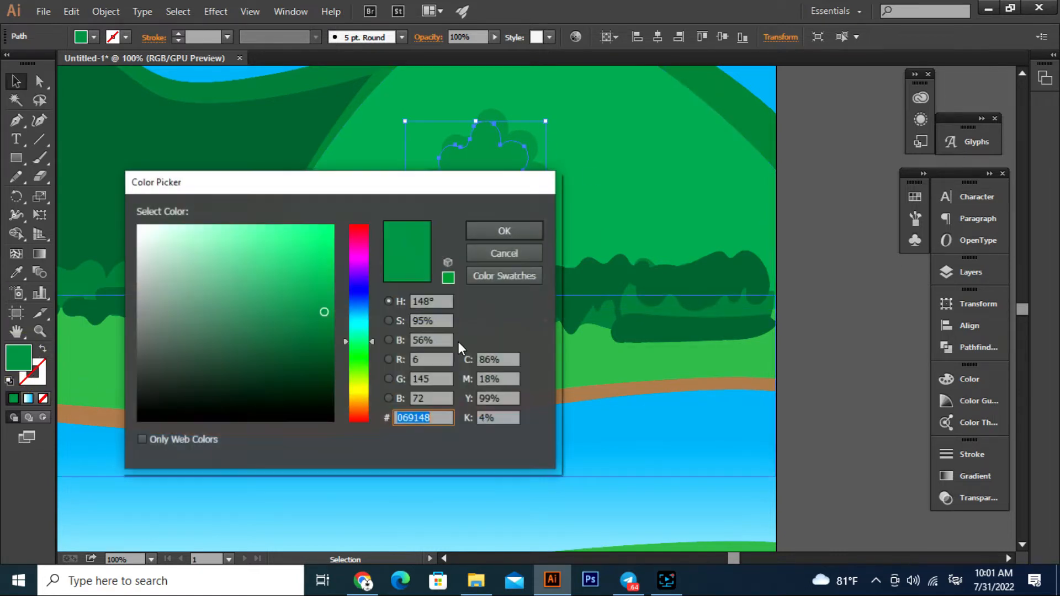
{"action": "left_click_drag", "start_coordinate": [322, 312], "coordinate": [329, 299]}
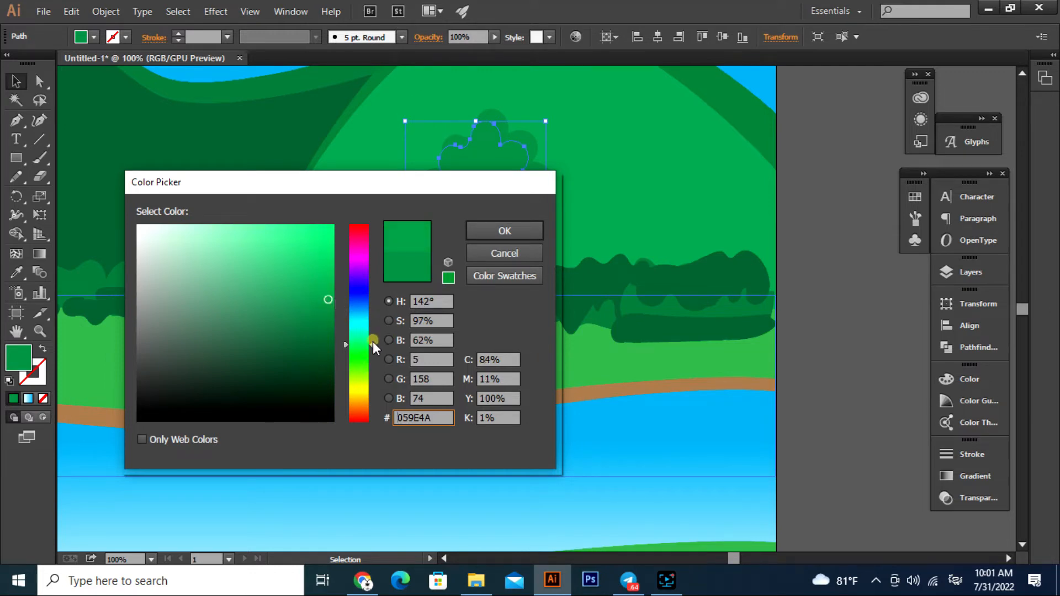
{"action": "left_click_drag", "start_coordinate": [372, 342], "coordinate": [371, 358]}
{"action": "left_click", "coordinate": [332, 294]}
{"action": "left_click_drag", "start_coordinate": [331, 294], "coordinate": [333, 280]}
{"action": "left_click", "coordinate": [484, 231]}
{"action": "left_click", "coordinate": [820, 289]}
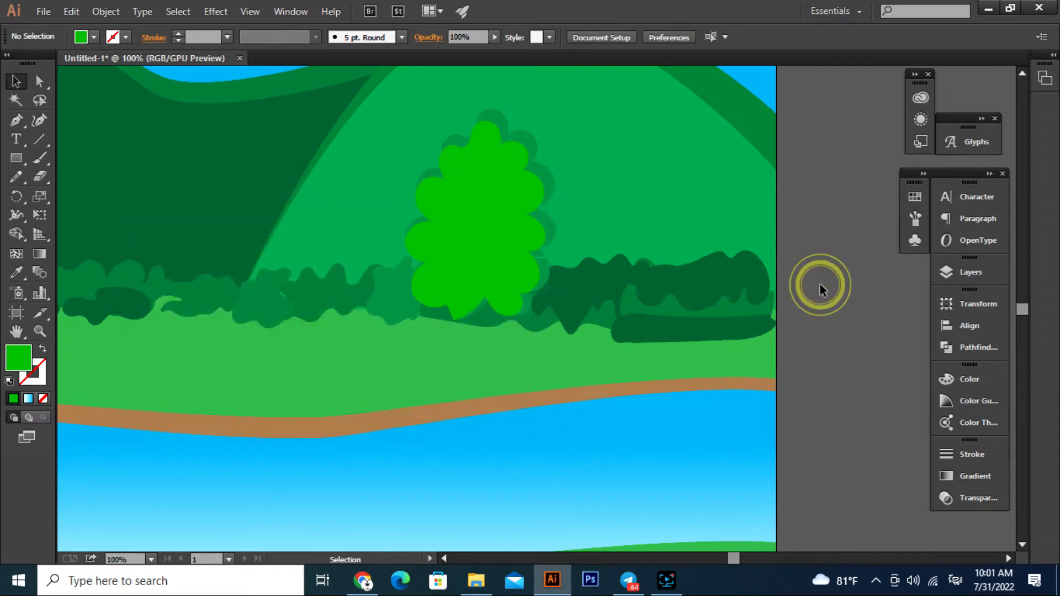
Step: Set the fill of the larger back crown to the darker green 078E07 and deselect it
{"action": "left_click", "coordinate": [552, 186]}
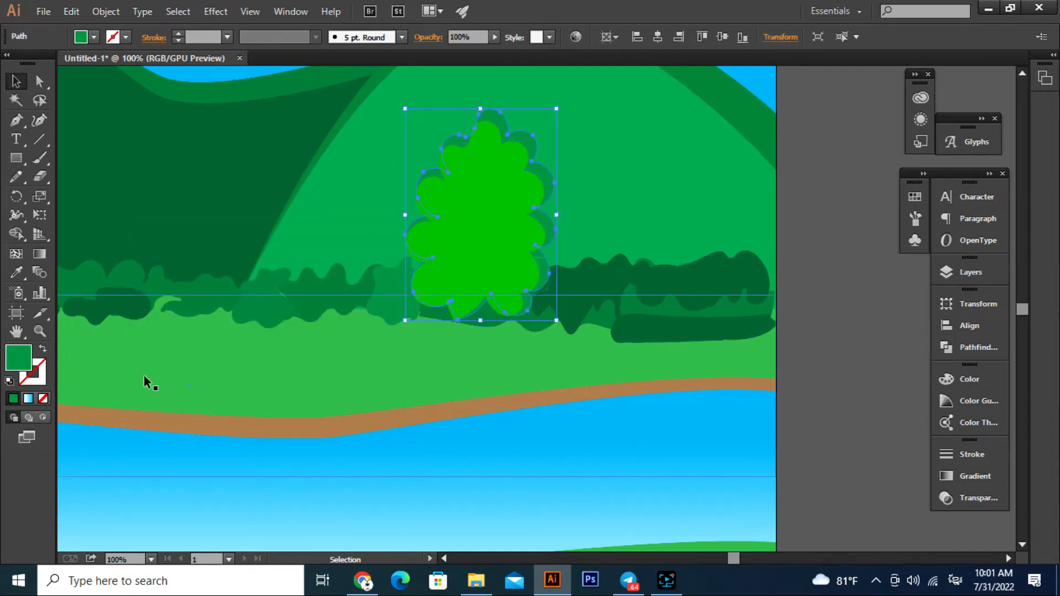
{"action": "double_click", "coordinate": [20, 360]}
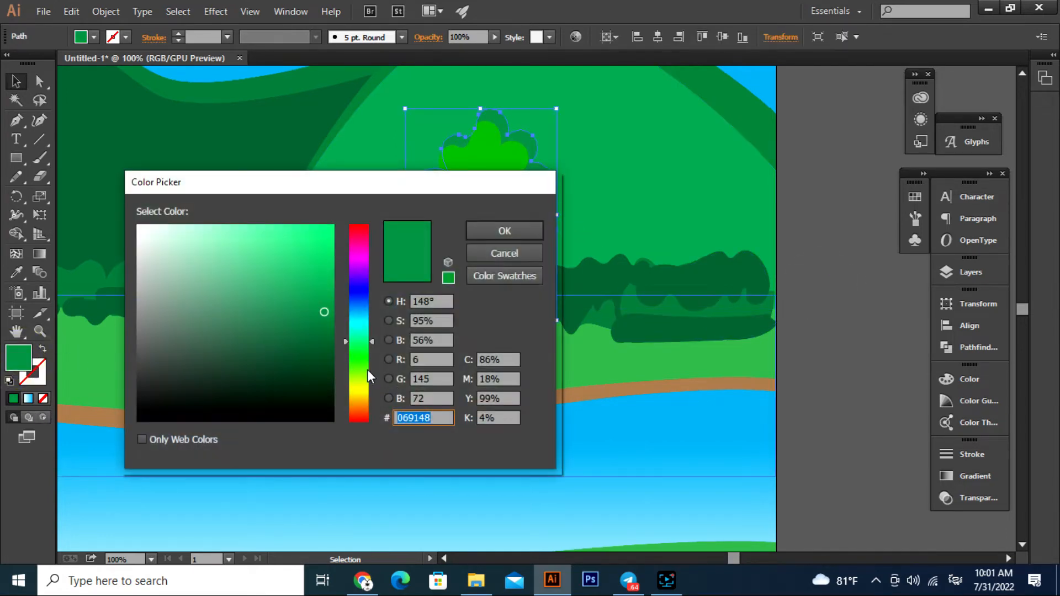
{"action": "left_click_drag", "start_coordinate": [372, 344], "coordinate": [371, 354]}
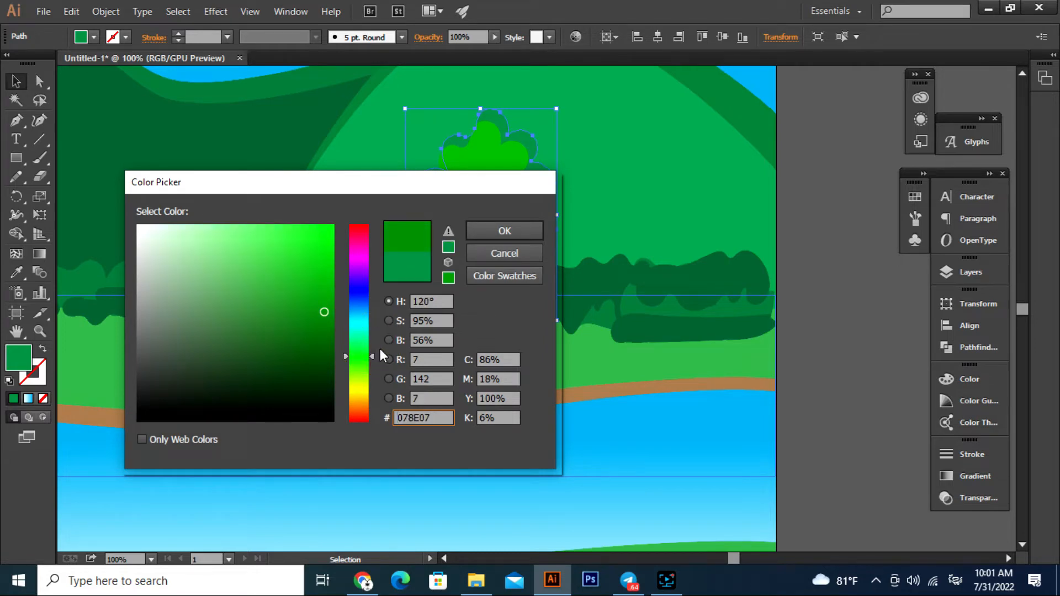
{"action": "left_click", "coordinate": [502, 235]}
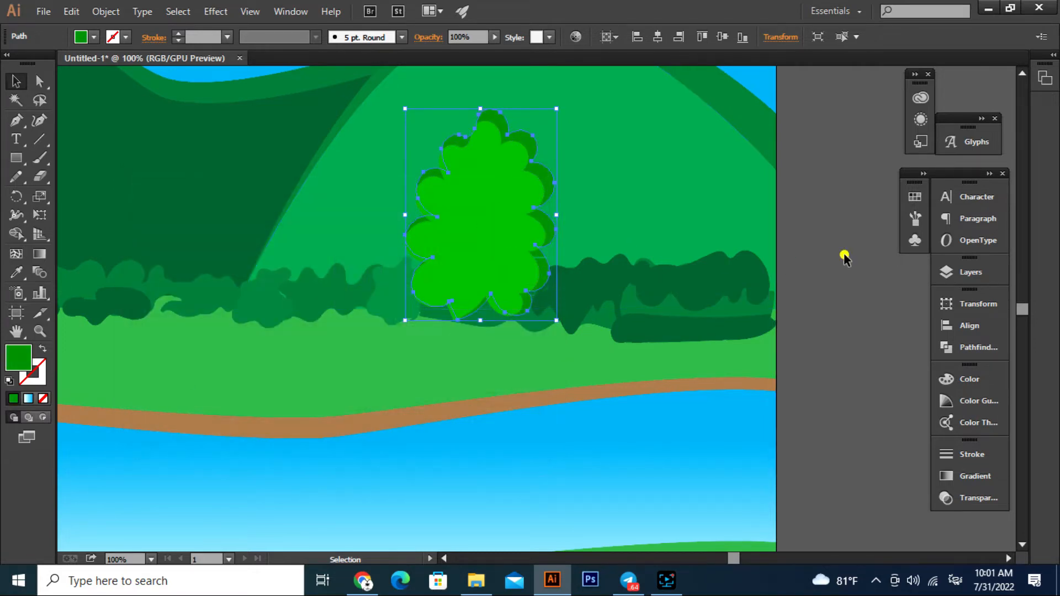
{"action": "left_click", "coordinate": [844, 257]}
Step: Group the bright front crown with the darker back crown, then deselect the group
{"action": "left_click", "coordinate": [496, 196]}
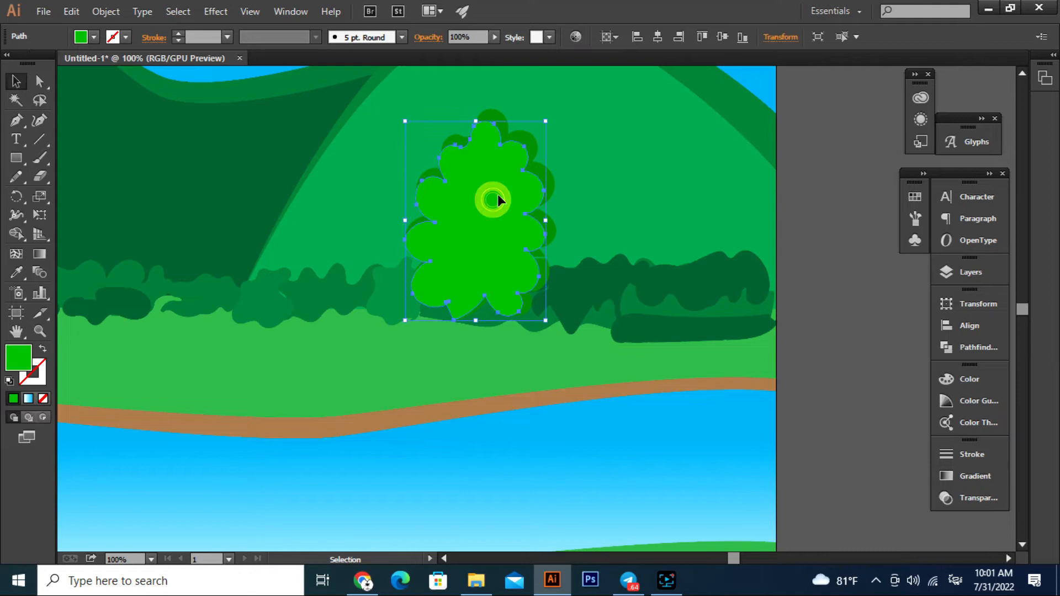
{"action": "left_click", "coordinate": [501, 114], "text": "shift"}
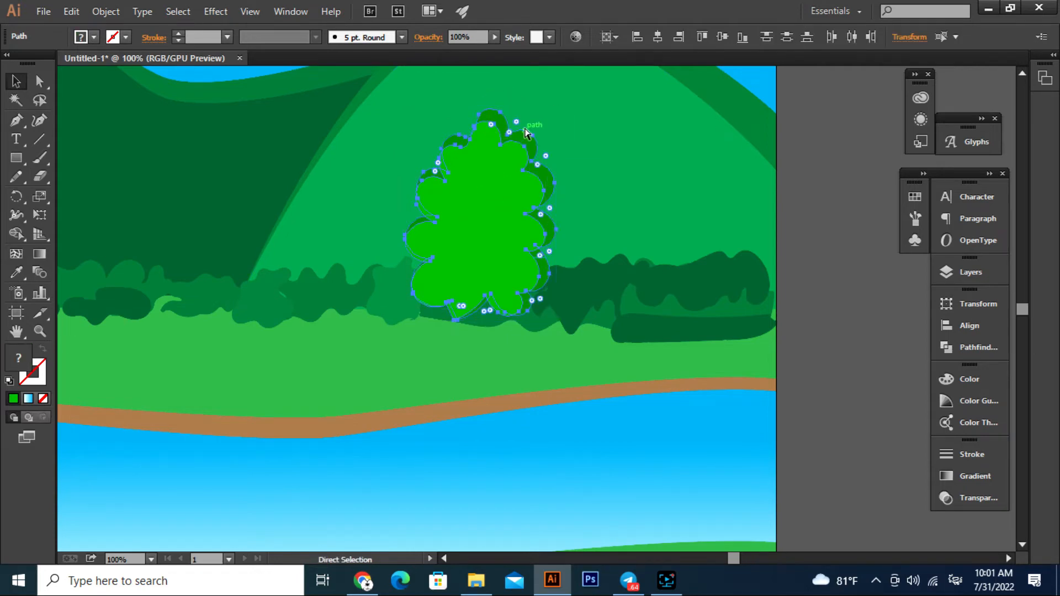
{"action": "key", "text": "ctrl+g"}
{"action": "left_click", "coordinate": [880, 352]}
Step: Start the tree trunk outline with the Pen tool, curving its right edge from the ground to a branch tip inside the crown and forming the first fork
{"action": "key", "text": "ctrl+minus"}
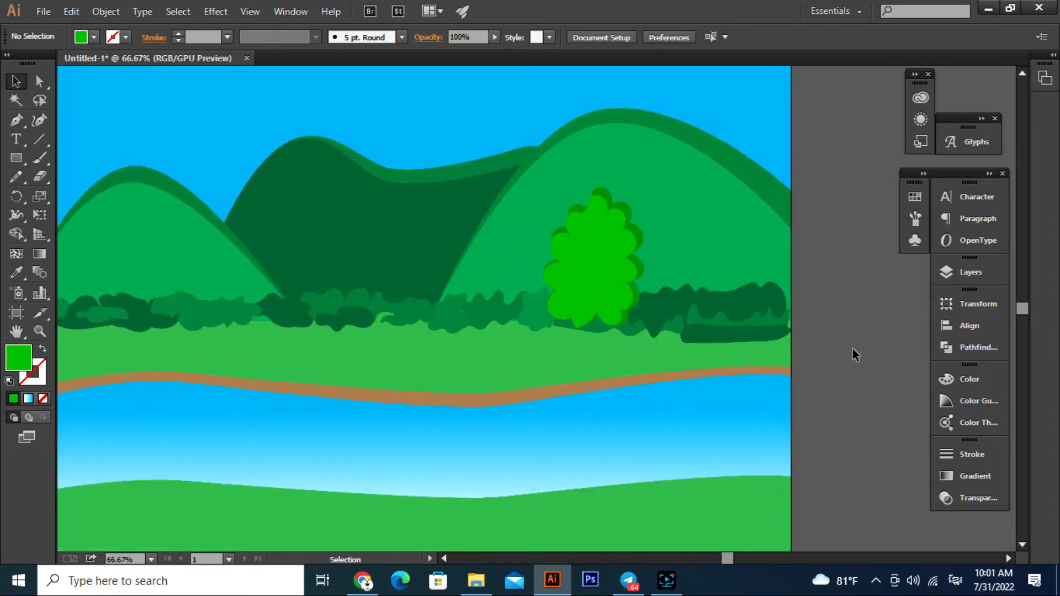
{"action": "key", "text": "ctrl+plus"}
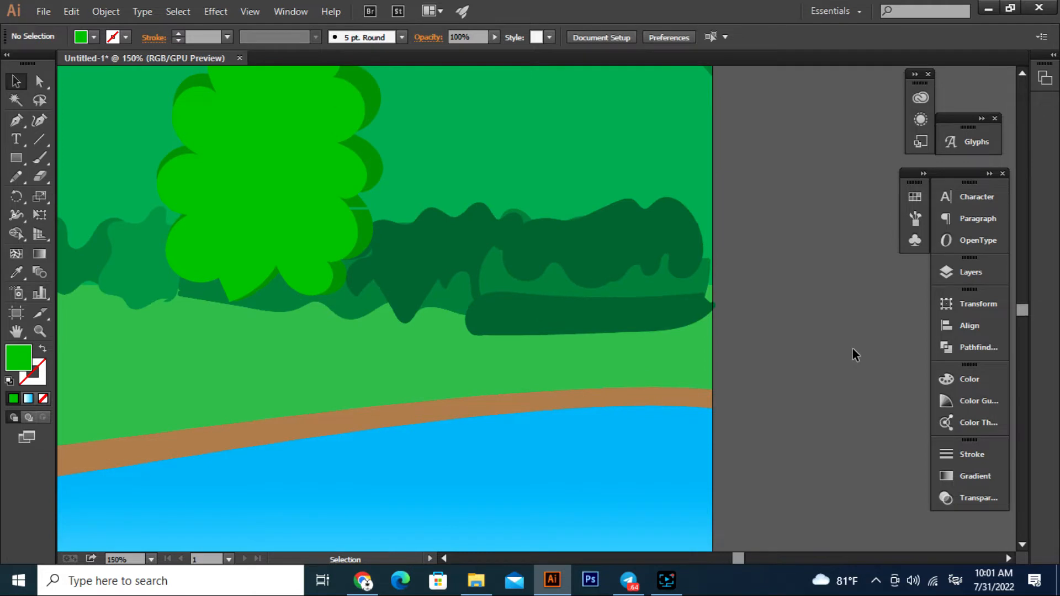
{"action": "left_click_drag", "start_coordinate": [257, 324], "coordinate": [472, 361]}
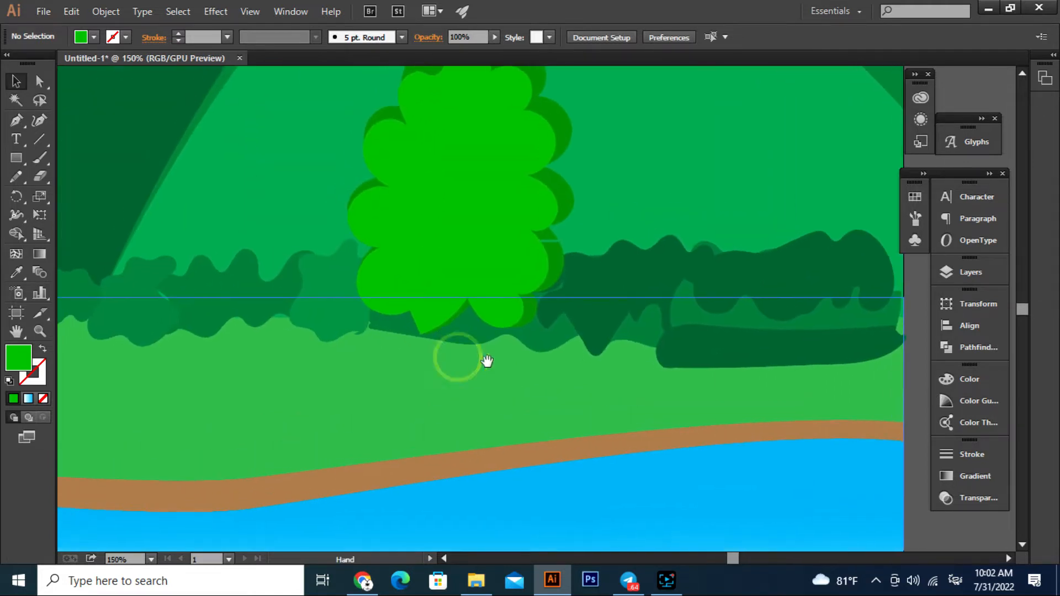
{"action": "left_click", "coordinate": [14, 120]}
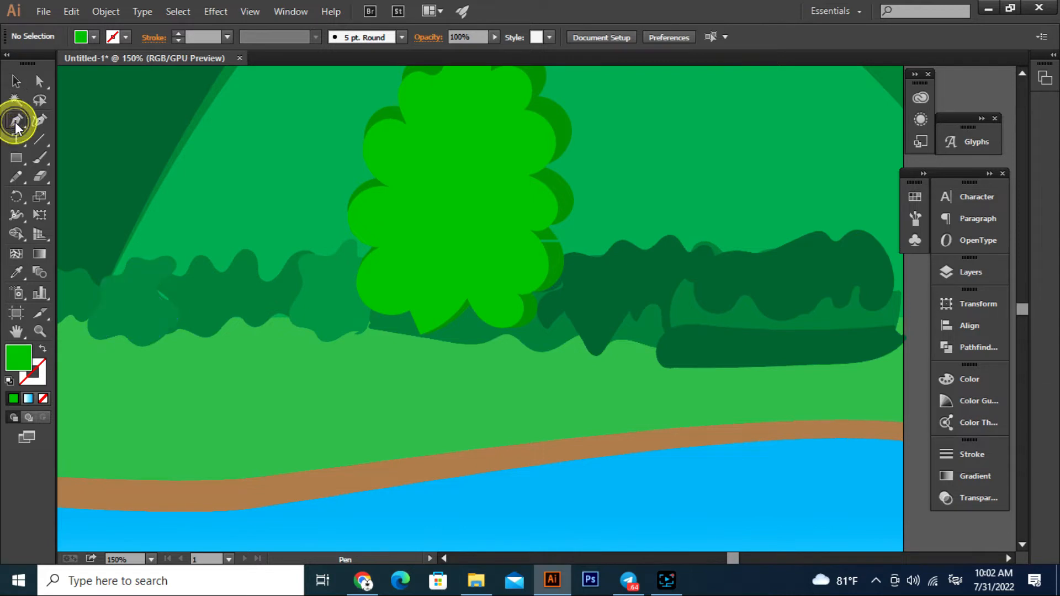
{"action": "left_click", "coordinate": [502, 432]}
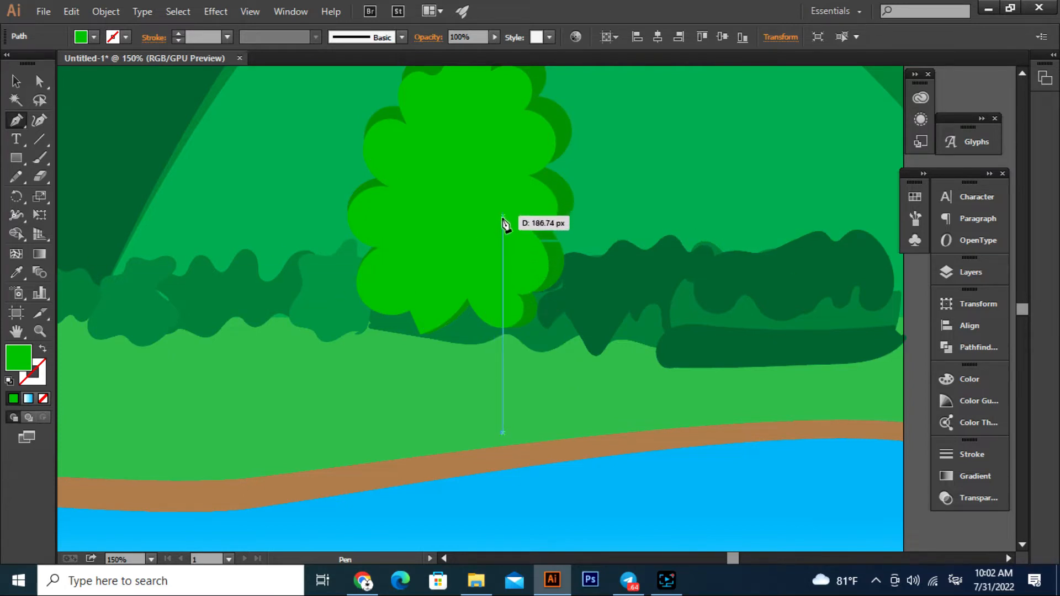
{"action": "left_click_drag", "start_coordinate": [502, 220], "coordinate": [538, 141]}
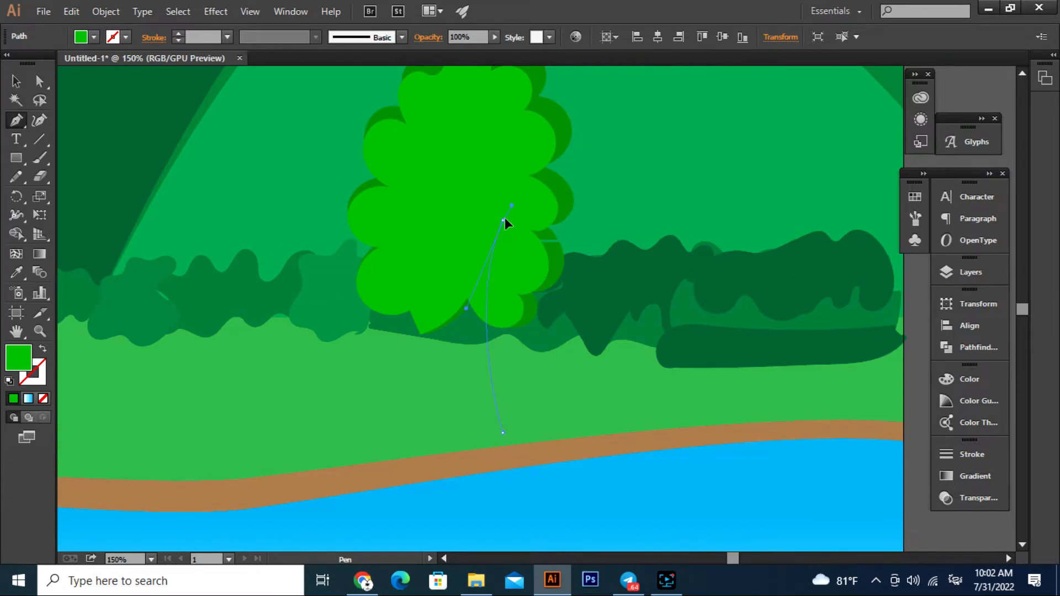
{"action": "left_click_drag", "start_coordinate": [483, 254], "coordinate": [481, 287]}
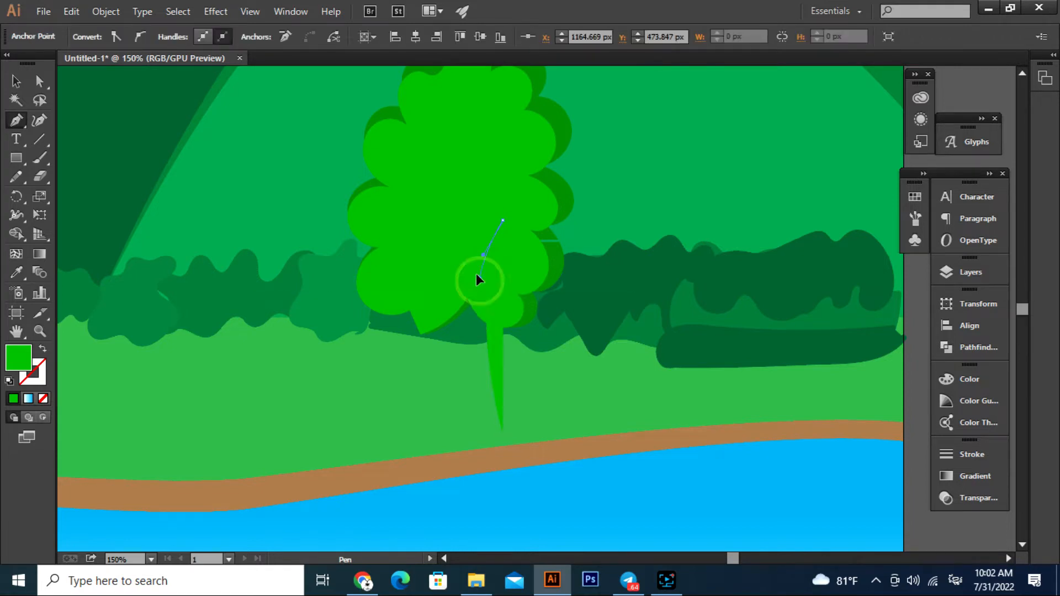
Step: Continue the trunk outline with three more pointed, curved branches inside the crown, working from the upper right branch to the lower left one
{"action": "left_click_drag", "start_coordinate": [463, 245], "coordinate": [462, 245]}
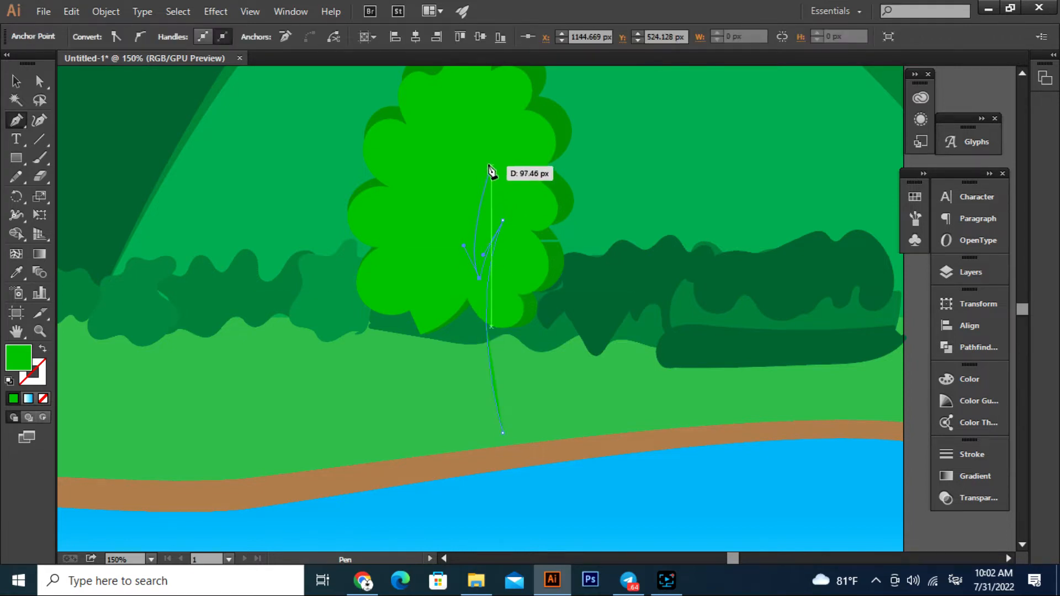
{"action": "left_click_drag", "start_coordinate": [488, 164], "coordinate": [490, 159]}
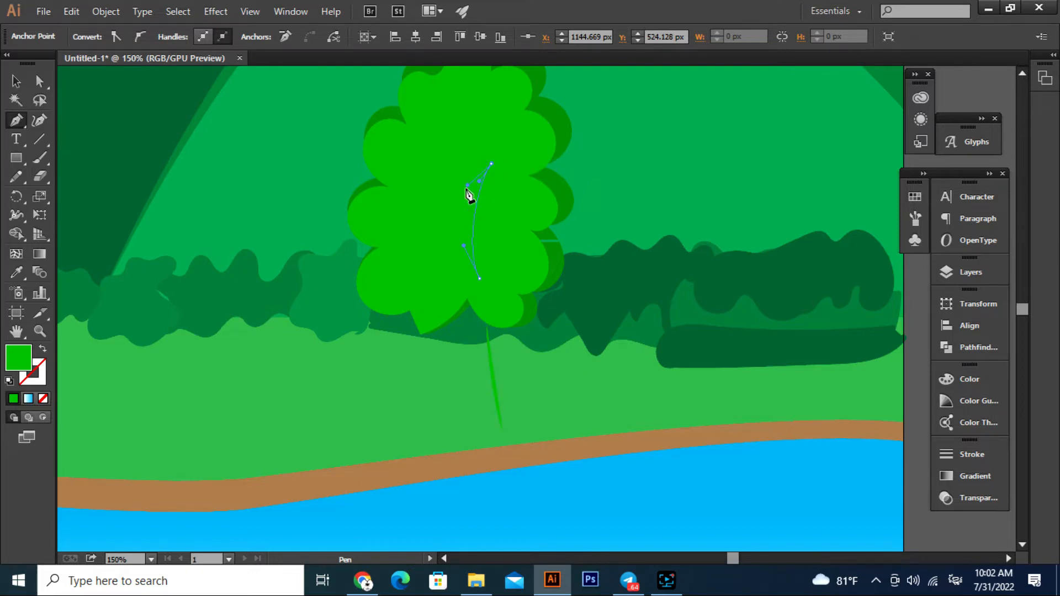
{"action": "left_click_drag", "start_coordinate": [467, 195], "coordinate": [460, 218]}
{"action": "left_click_drag", "start_coordinate": [435, 176], "coordinate": [434, 179]}
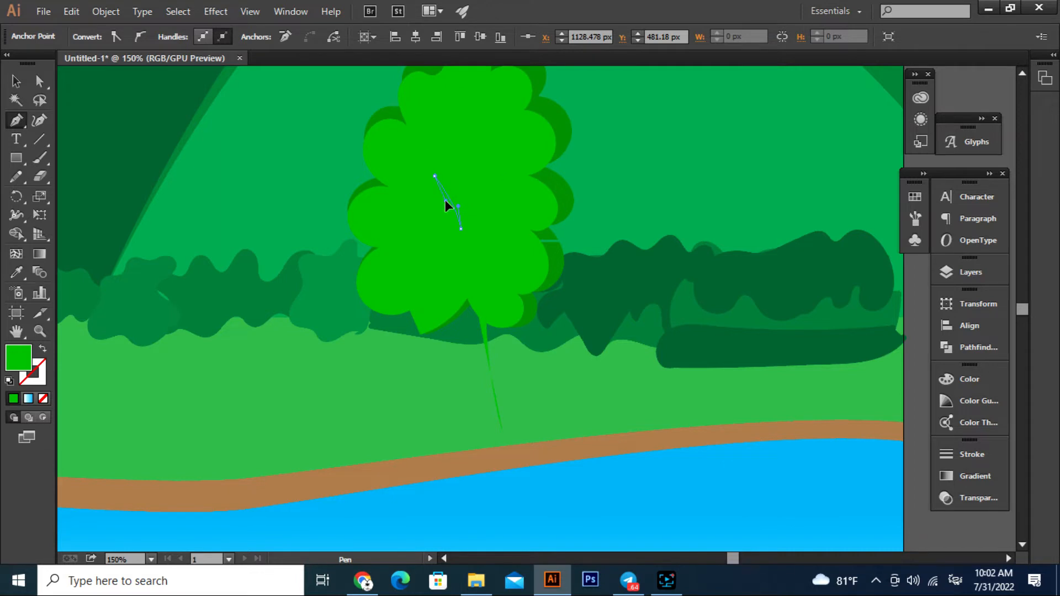
{"action": "left_click_drag", "start_coordinate": [453, 226], "coordinate": [431, 238]}
{"action": "left_click", "coordinate": [450, 270]}
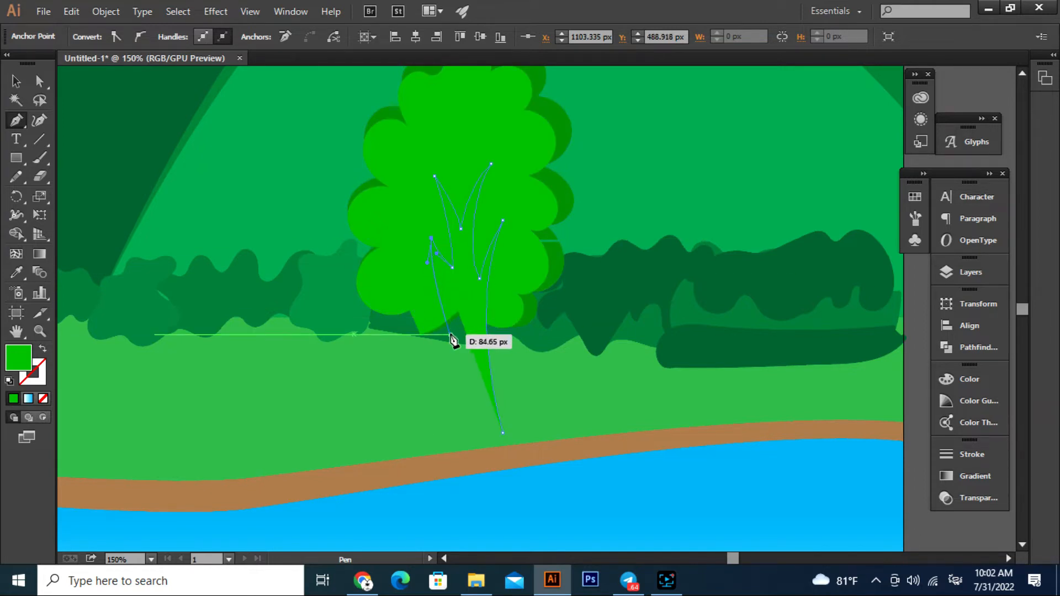
Step: Curve the trunk's left edge down to the ground, add jagged pointed roots along the base, and close the outline at its starting point
{"action": "left_click_drag", "start_coordinate": [445, 339], "coordinate": [445, 359]}
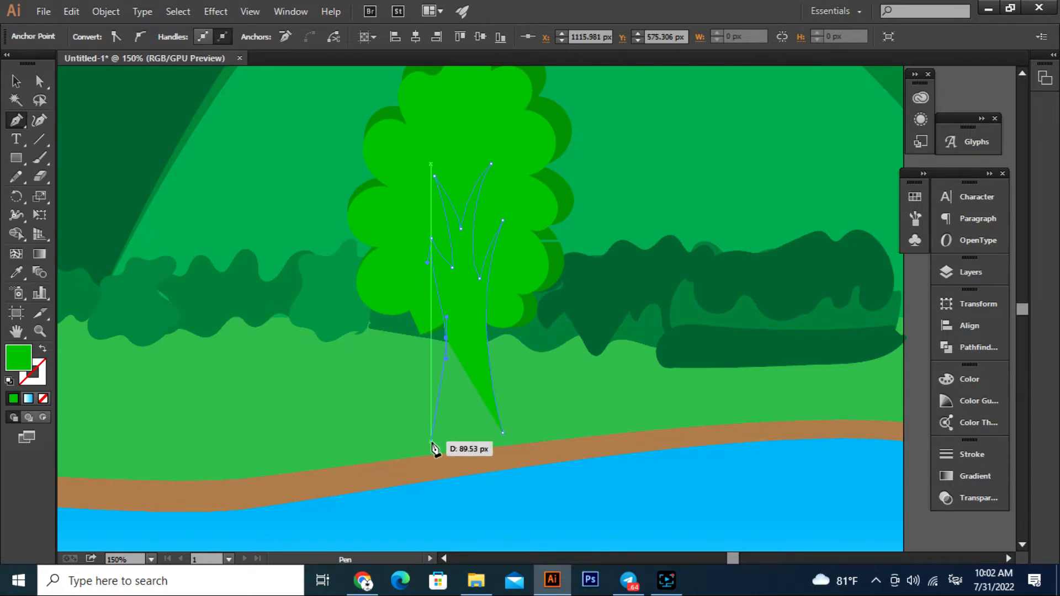
{"action": "left_click_drag", "start_coordinate": [432, 443], "coordinate": [424, 456]}
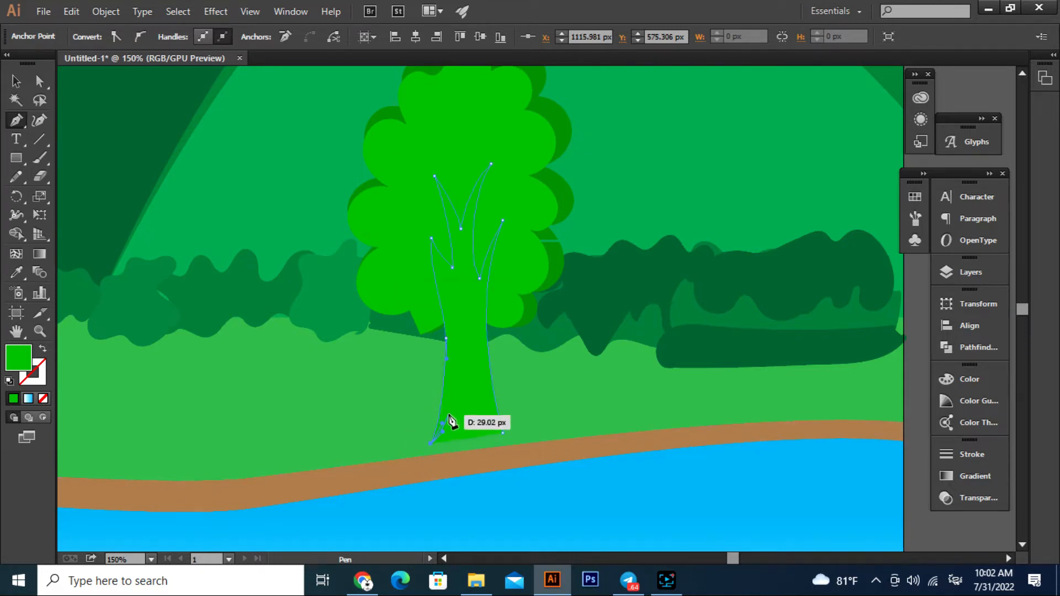
{"action": "left_click", "coordinate": [449, 414]}
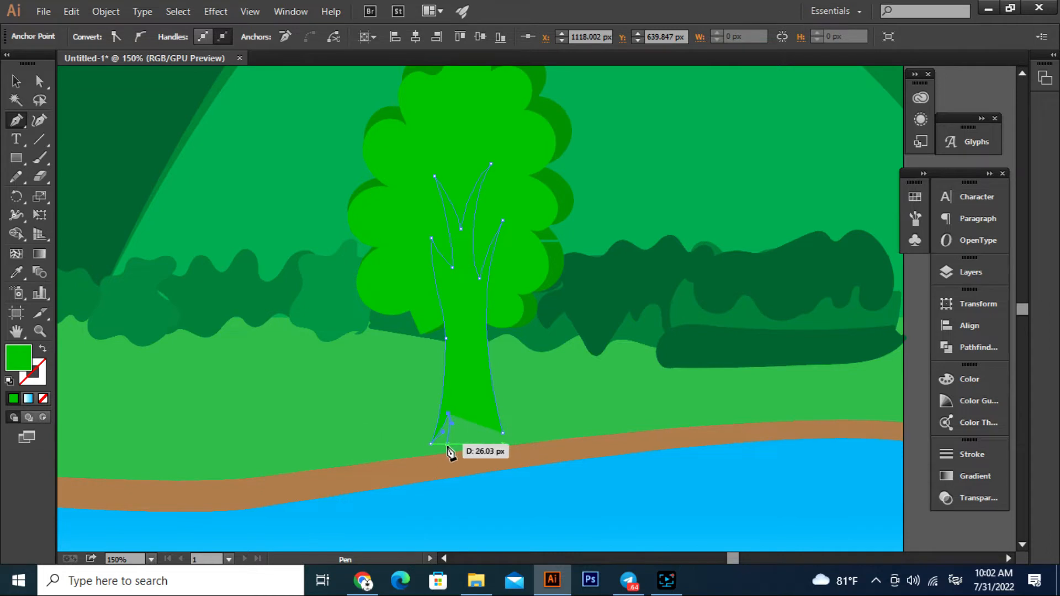
{"action": "left_click_drag", "start_coordinate": [447, 444], "coordinate": [459, 439]}
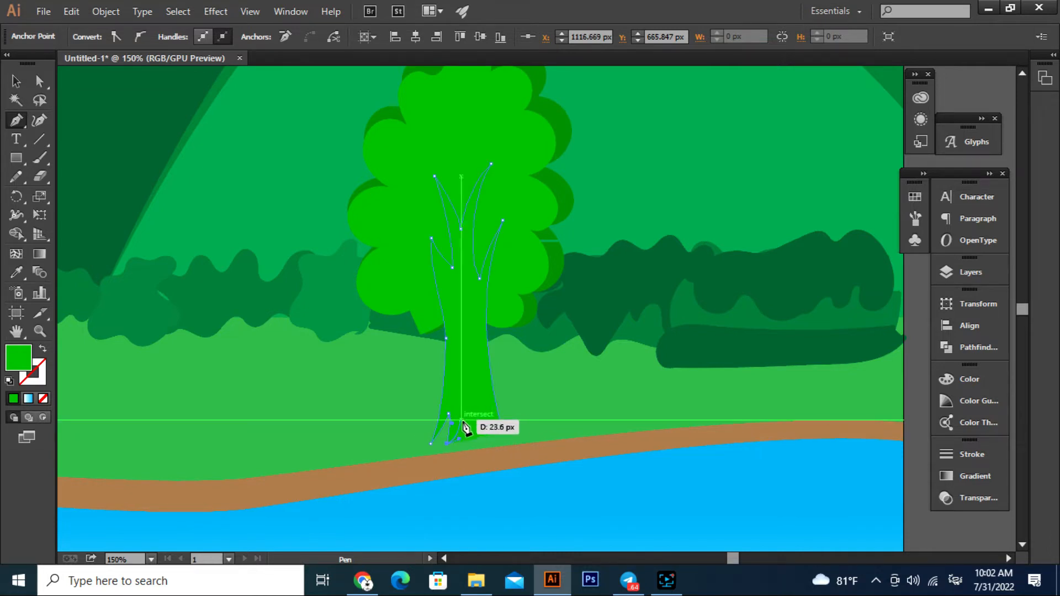
{"action": "left_click", "coordinate": [466, 426]}
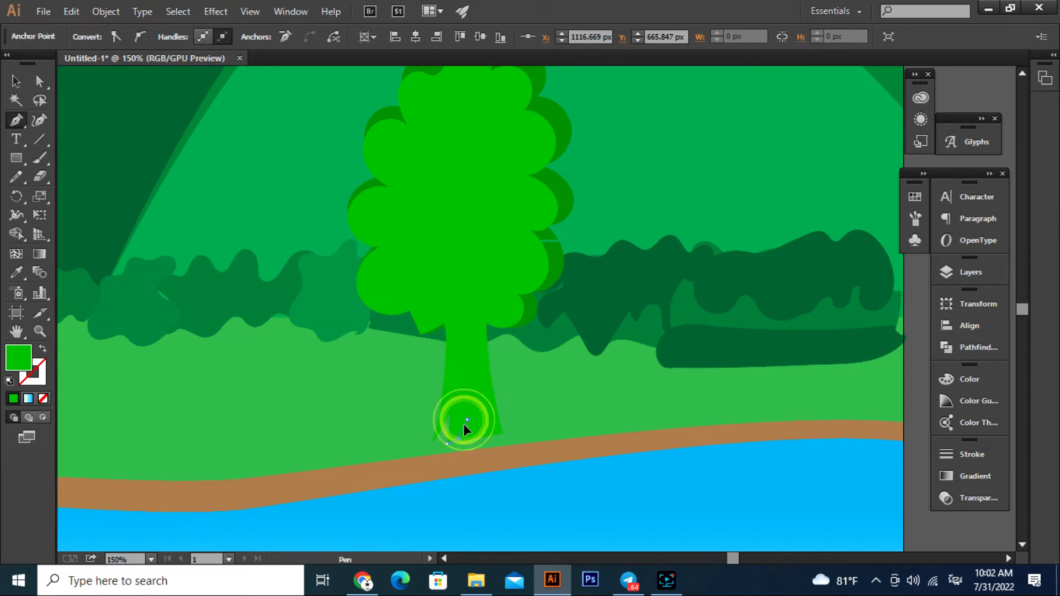
{"action": "left_click_drag", "start_coordinate": [464, 424], "coordinate": [470, 429]}
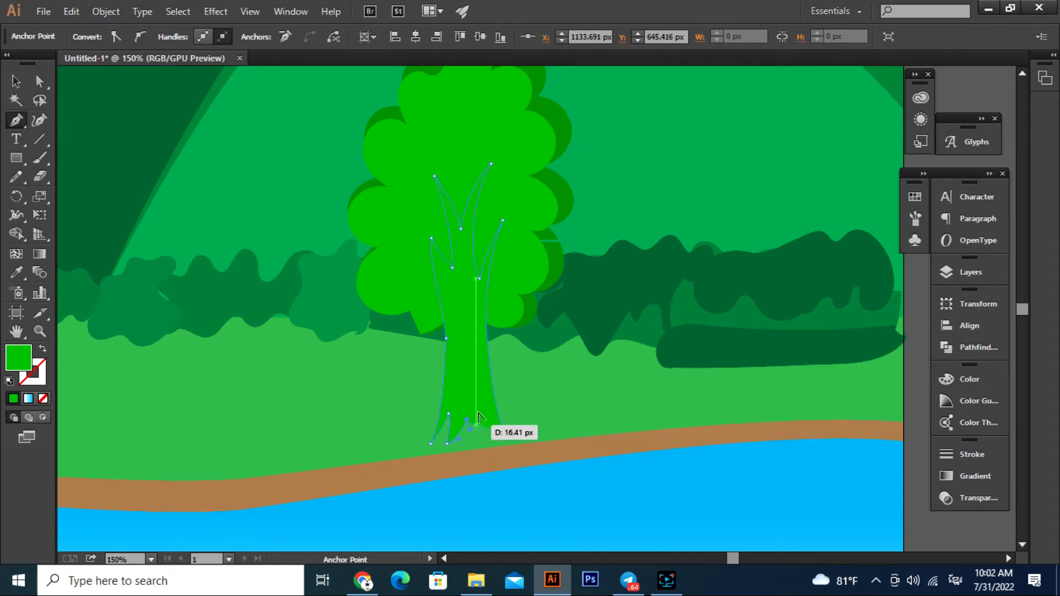
{"action": "left_click", "coordinate": [467, 420]}
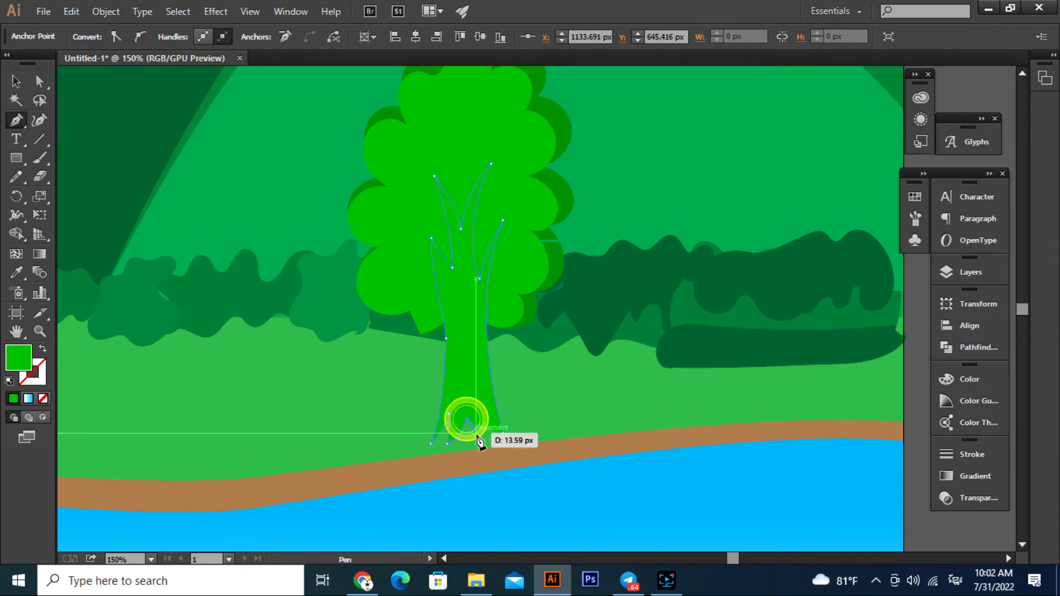
{"action": "left_click_drag", "start_coordinate": [480, 442], "coordinate": [506, 436]}
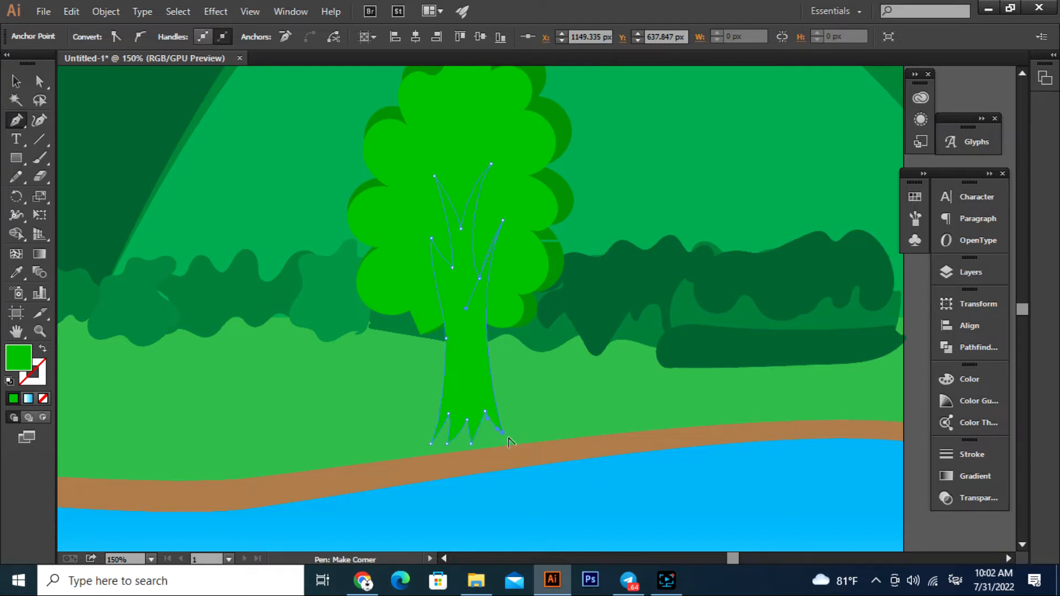
Step: Fill the tree trunk with a dark brown swatch and deselect it
{"action": "left_click", "coordinate": [14, 83]}
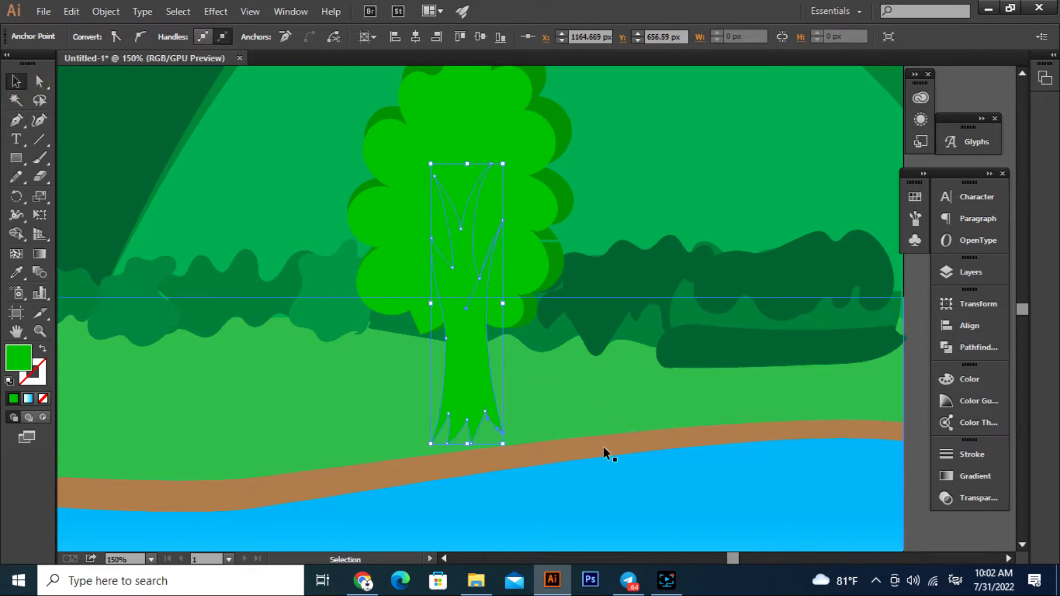
{"action": "left_click", "coordinate": [610, 475]}
{"action": "left_click", "coordinate": [458, 380]}
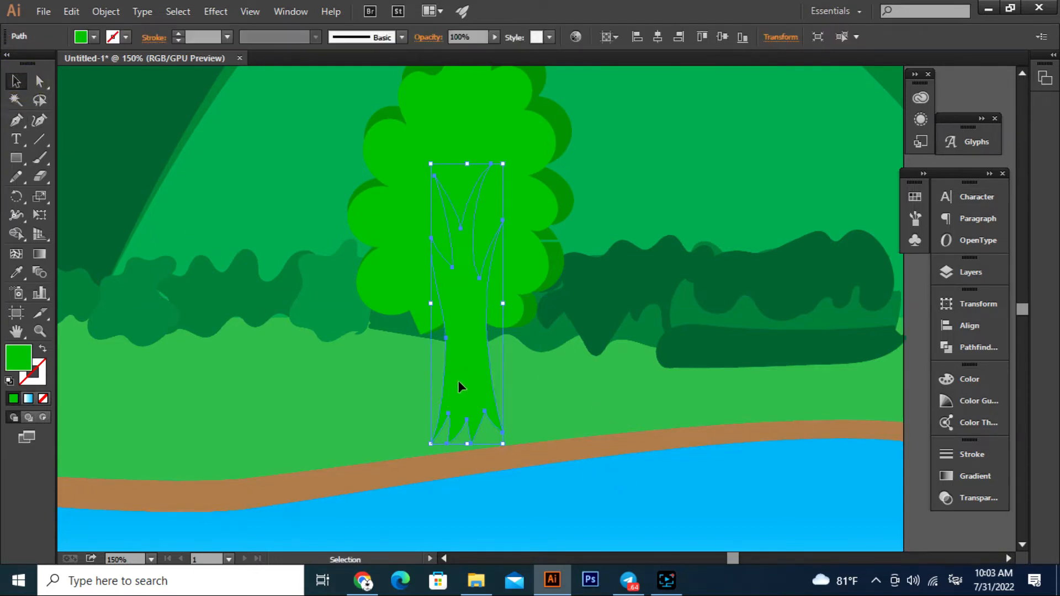
{"action": "left_click", "coordinate": [96, 38]}
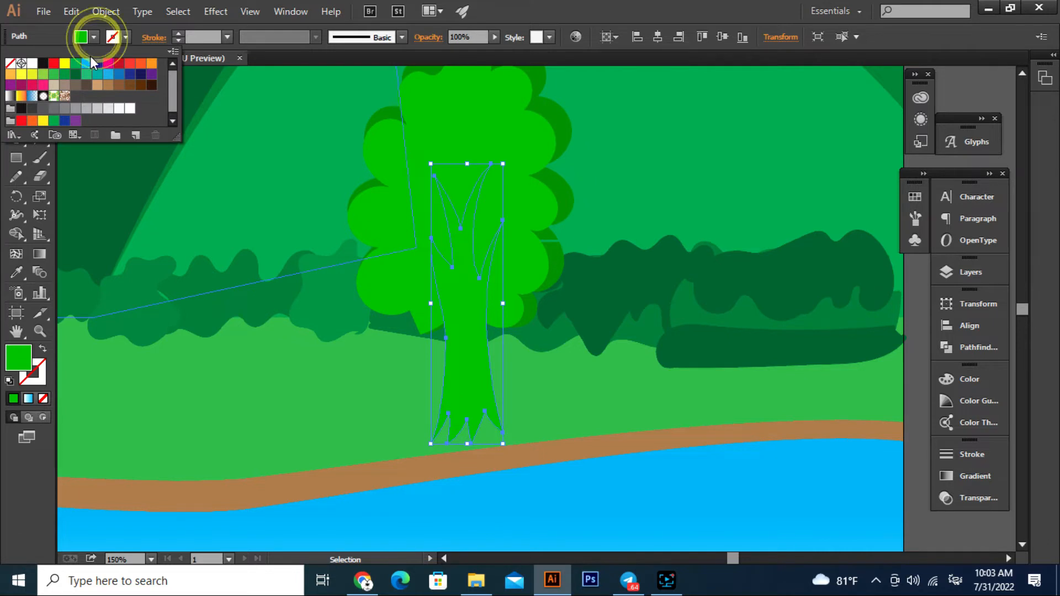
{"action": "left_click", "coordinate": [131, 87]}
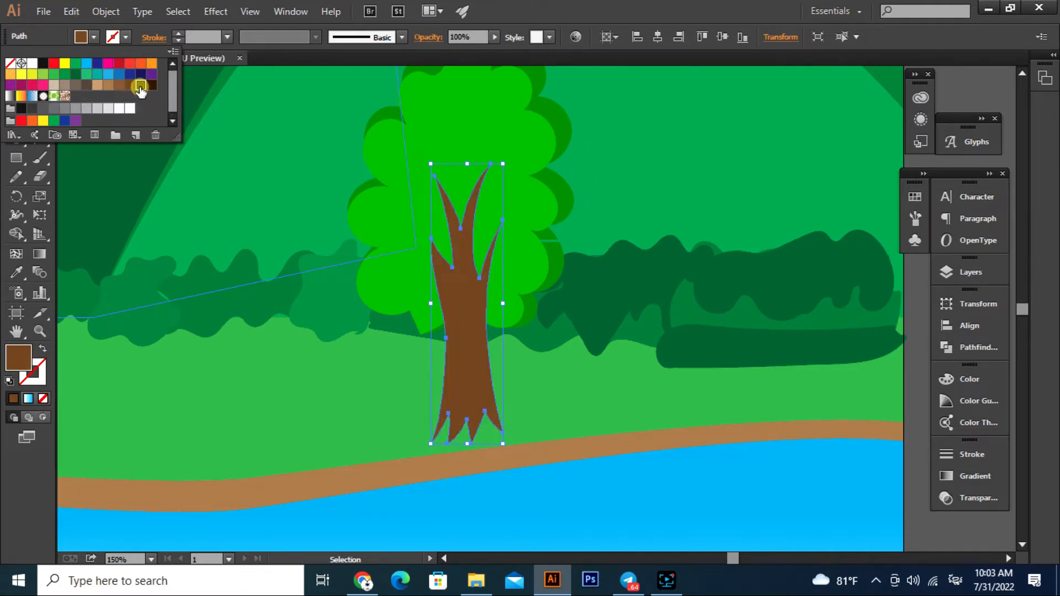
{"action": "left_click", "coordinate": [140, 86]}
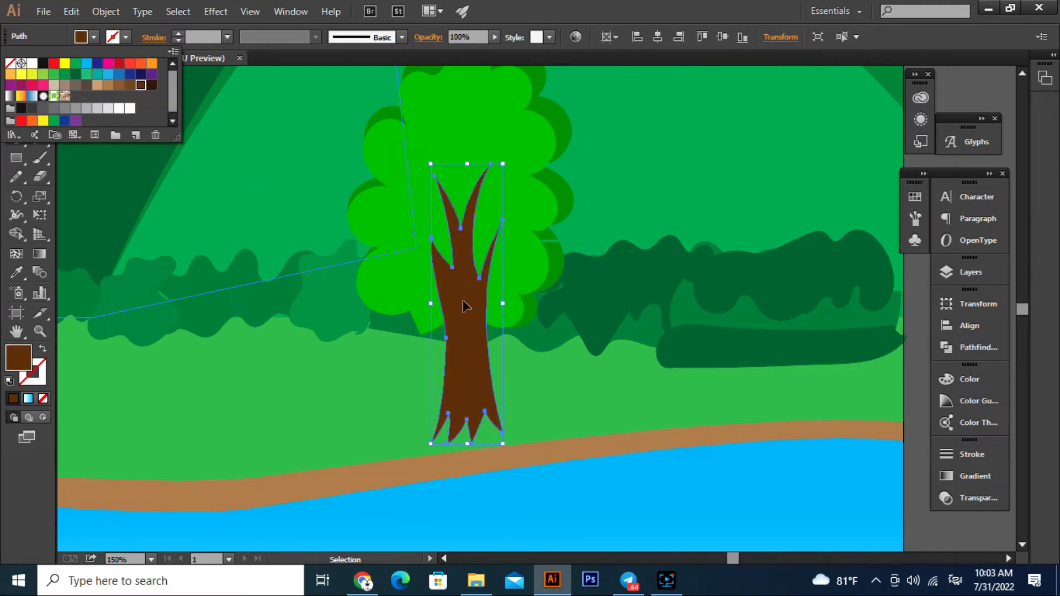
{"action": "left_click", "coordinate": [551, 324]}
{"action": "key", "text": "ctrl+0"}
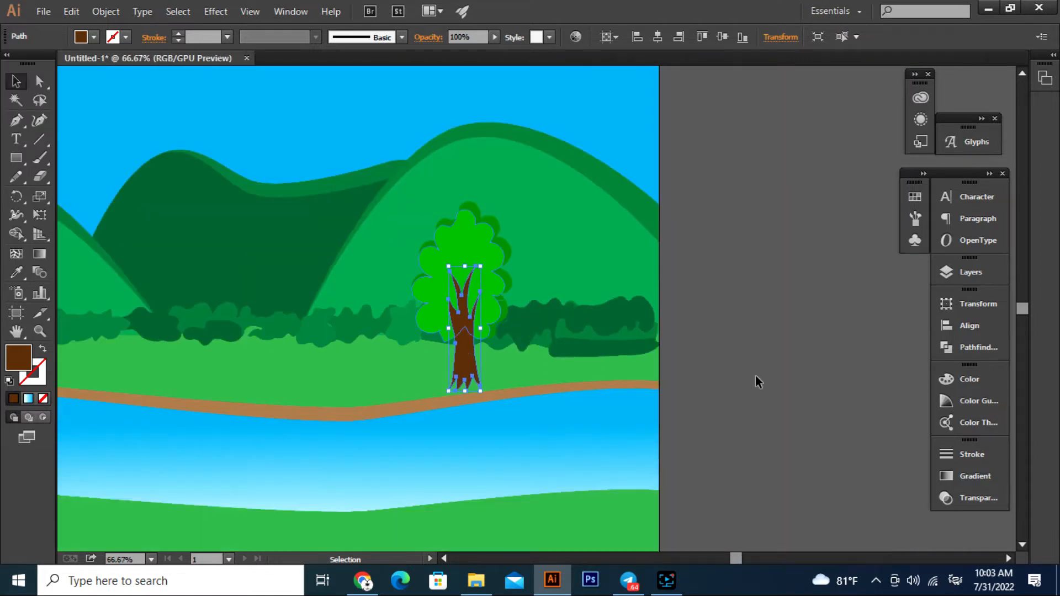
{"action": "left_click", "coordinate": [755, 375]}
{"action": "key", "text": "ctrl+1"}
{"action": "scroll", "coordinate": [445, 340], "scroll_direction": "up", "scroll_amount": 1}
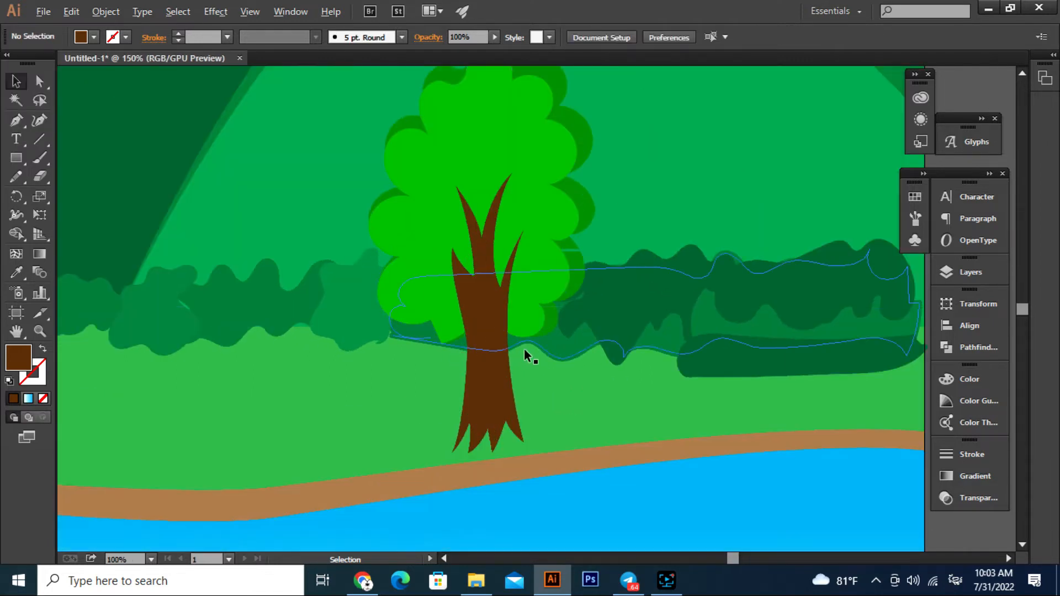
{"action": "left_click", "coordinate": [508, 385]}
{"action": "key", "text": "a"}
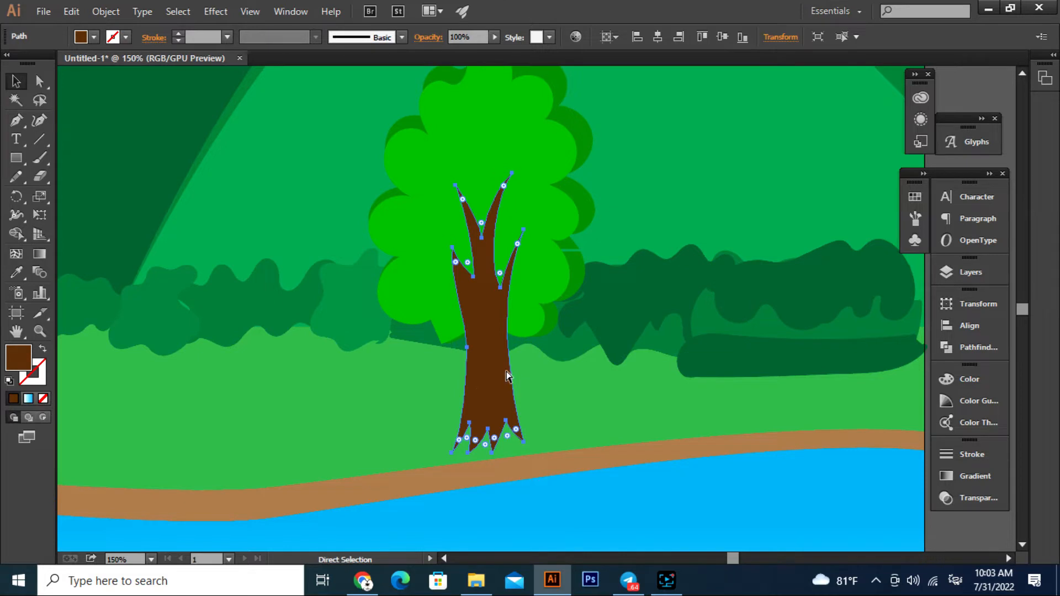
{"action": "scroll", "coordinate": [500, 351], "scroll_direction": "up", "scroll_amount": 2}
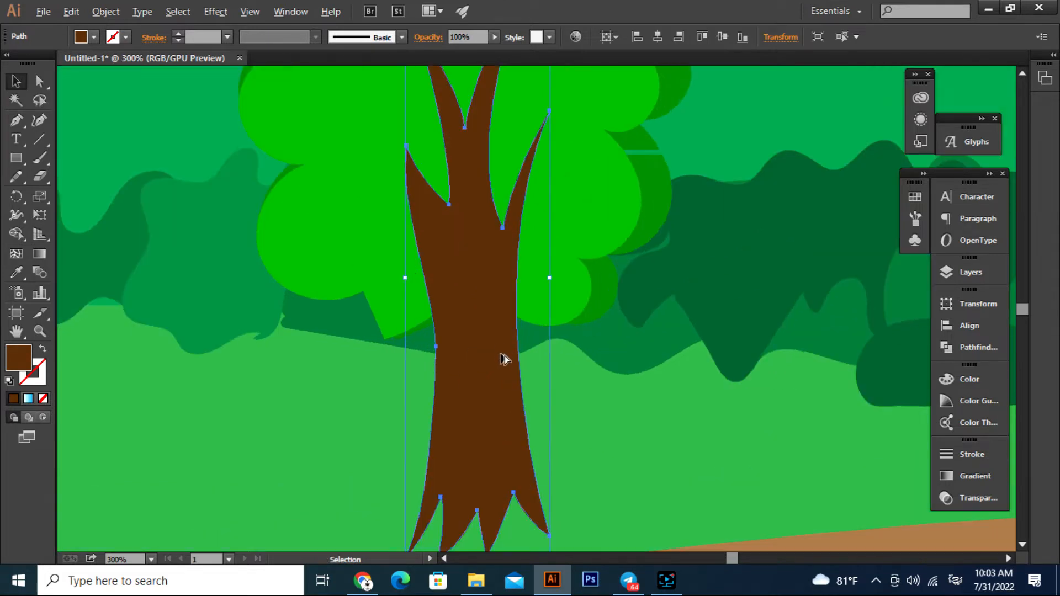
{"action": "scroll", "coordinate": [489, 352], "scroll_direction": "down", "scroll_amount": 1}
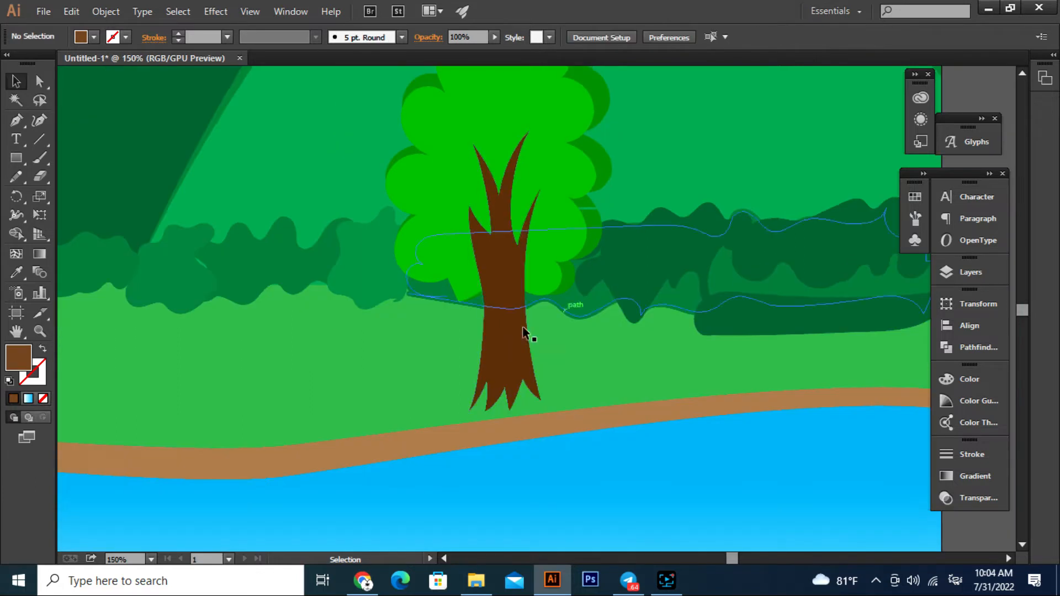
{"action": "scroll", "coordinate": [490, 351], "scroll_direction": "up", "scroll_amount": 1}
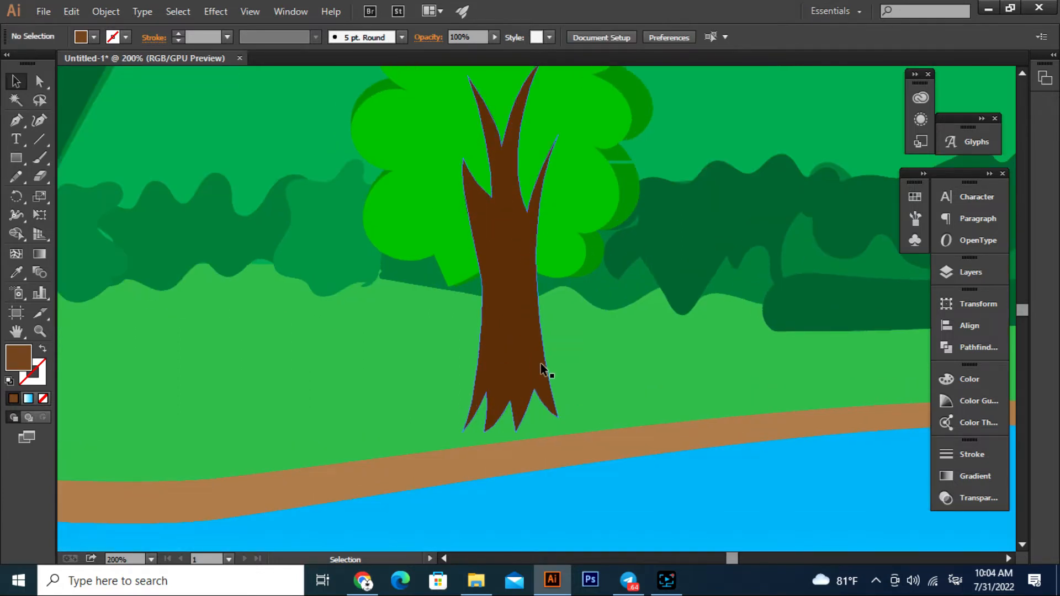
{"action": "scroll", "coordinate": [456, 357], "scroll_direction": "down", "scroll_amount": 1}
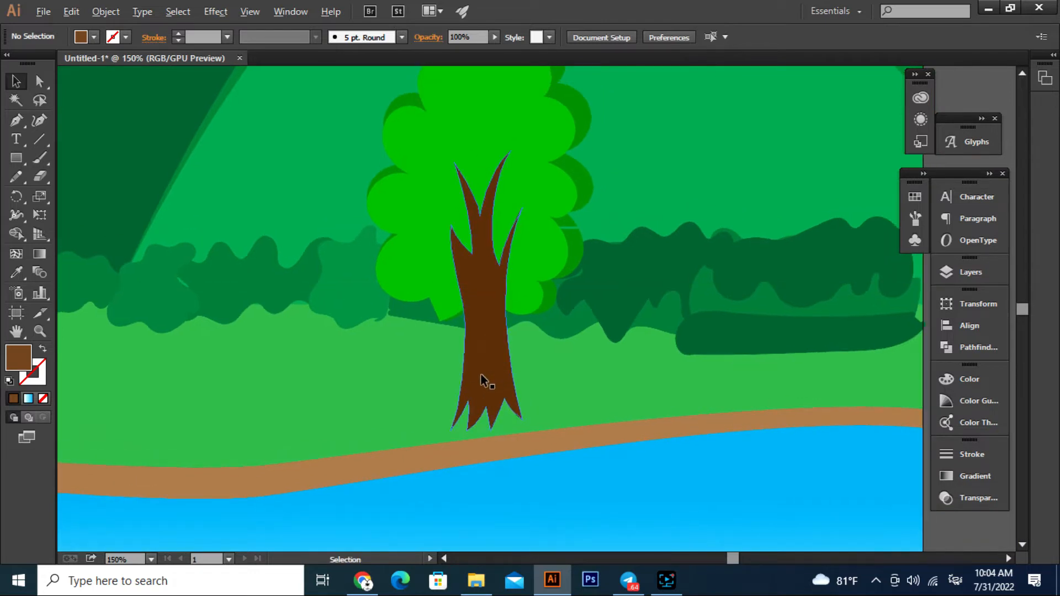
Step: Try to draw a lighter brown shading shape with the Pen tool over the trunk, curving from the right root up to the upper branches
{"action": "scroll", "coordinate": [482, 381], "scroll_direction": "up", "scroll_amount": 1}
{"action": "key", "text": "p"}
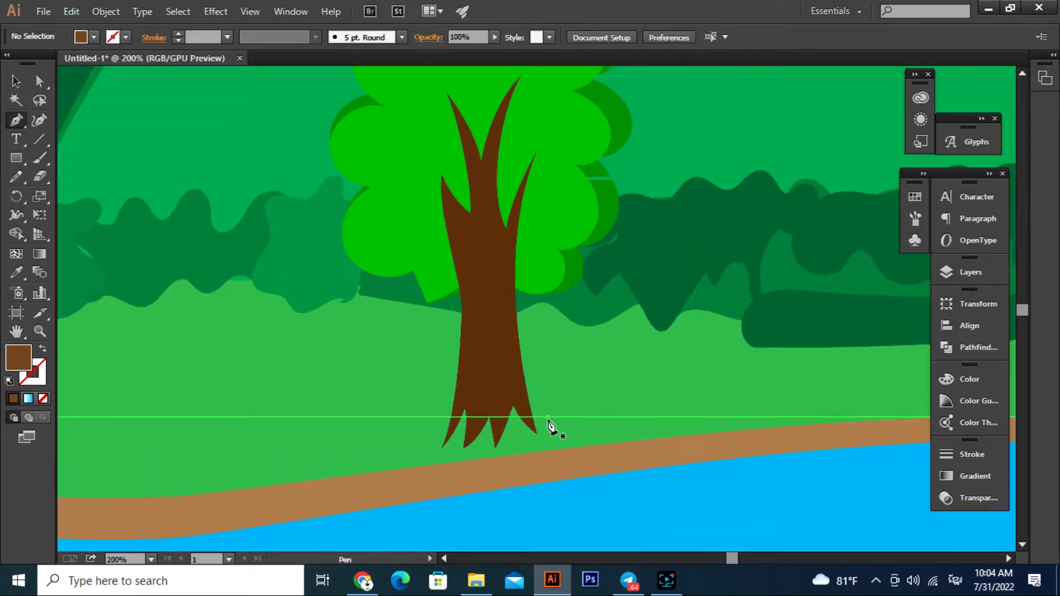
{"action": "left_click", "coordinate": [540, 414]}
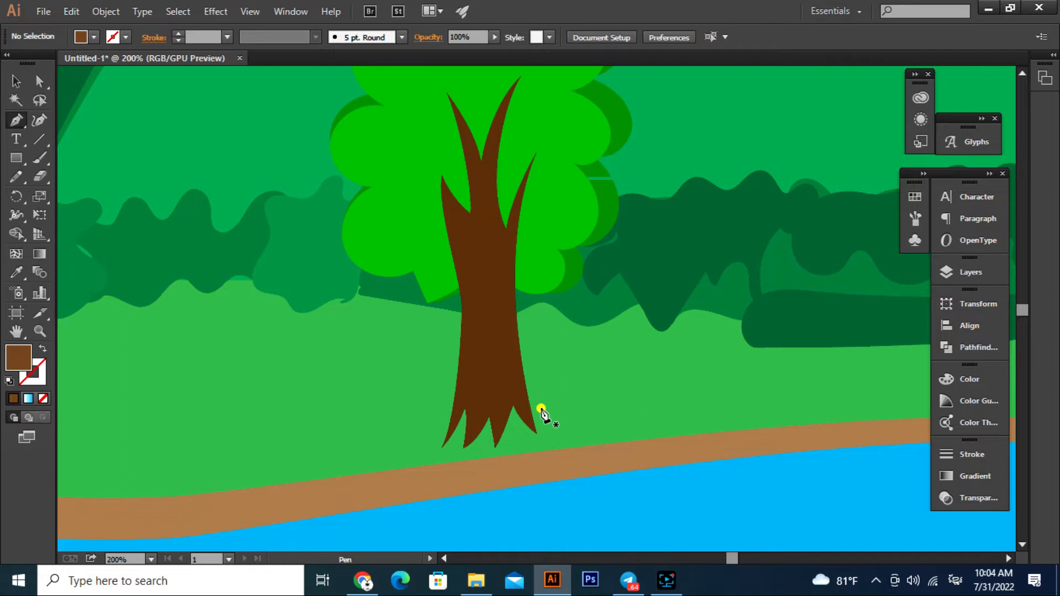
{"action": "left_click", "coordinate": [500, 343]}
{"action": "left_click_drag", "start_coordinate": [484, 204], "coordinate": [480, 289]}
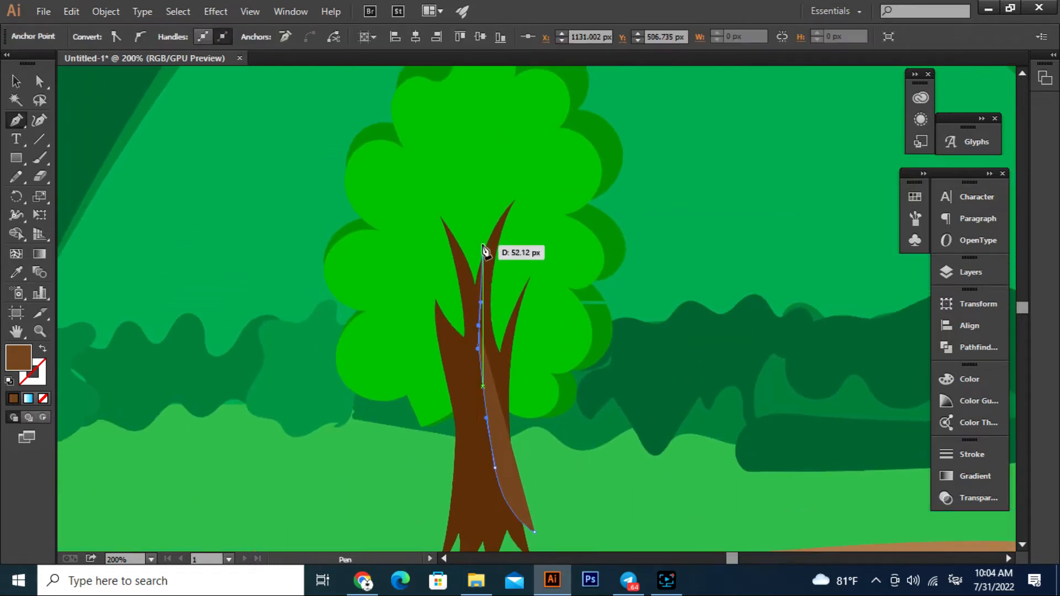
{"action": "left_click_drag", "start_coordinate": [482, 224], "coordinate": [488, 201]}
Step: Undo the latest Pen points of the lighter brown shading shape on the trunk
{"action": "key", "text": "ctrl+z"}
{"action": "key", "text": "ctrl+z"}
{"action": "key", "text": "ctrl+z"}
{"action": "key", "text": "ctrl+z"}
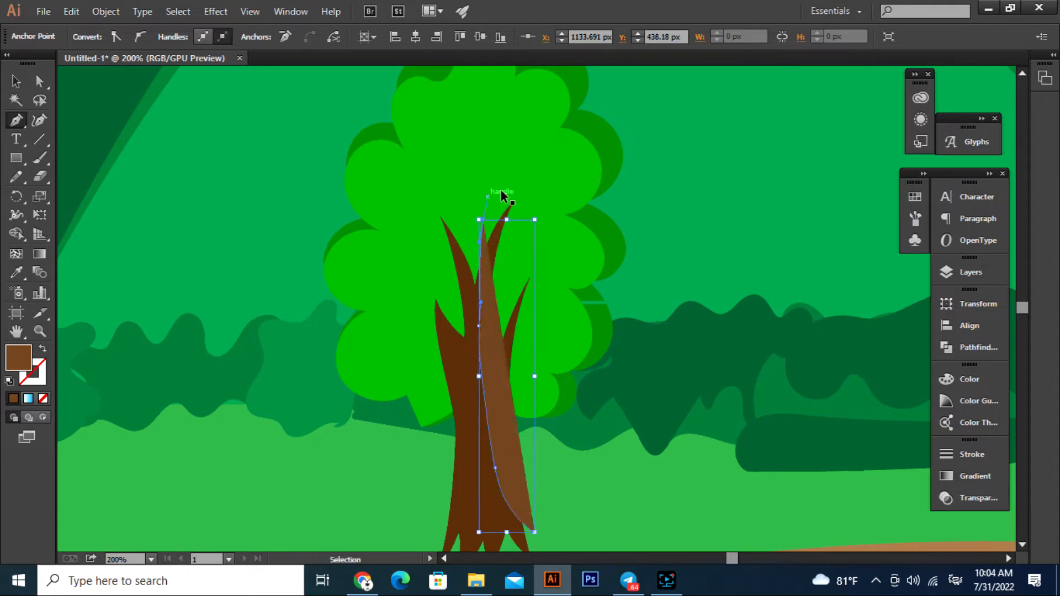
Step: Extend the lighter brown shading shape with the Pen tool, curving over the branch tops and down past the trunk's right side
{"action": "left_click_drag", "start_coordinate": [495, 182], "coordinate": [554, 175]}
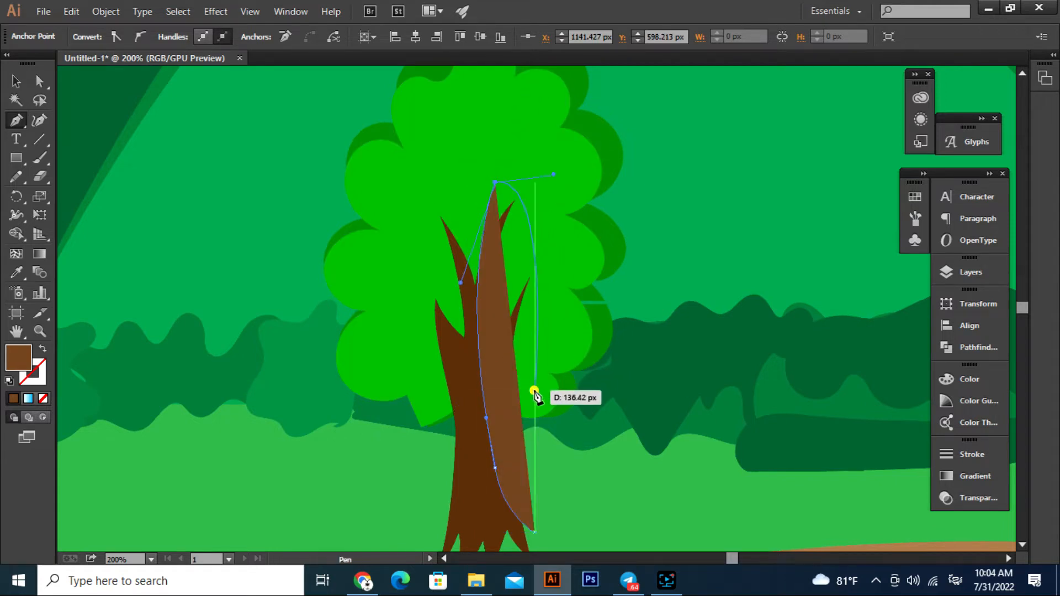
{"action": "left_click_drag", "start_coordinate": [534, 390], "coordinate": [504, 517]}
{"action": "left_click", "coordinate": [16, 81]}
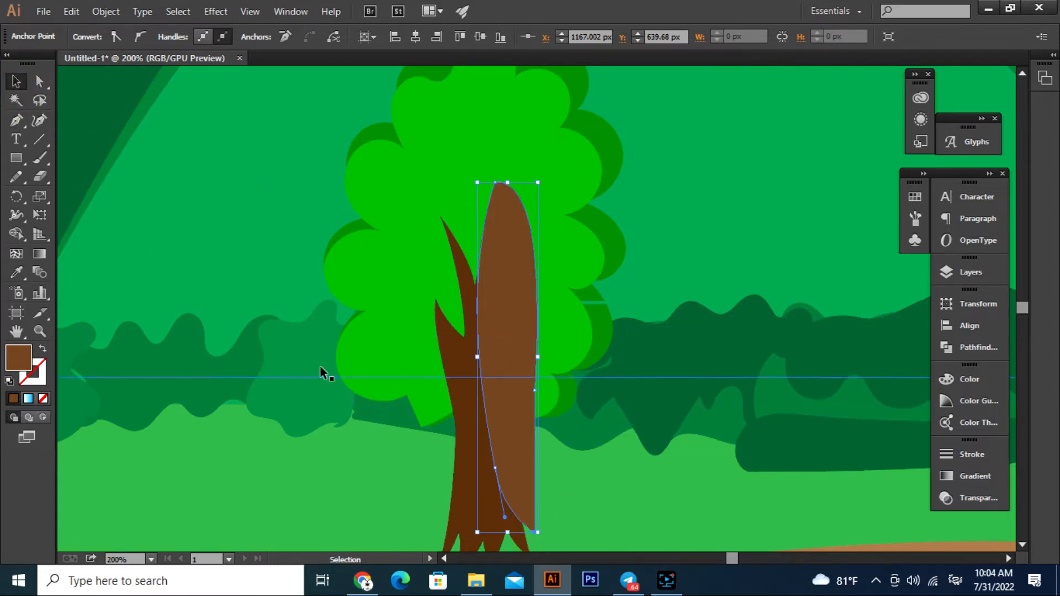
Step: Select the trunk together with the shading shape and use Shape Builder to turn the trunk's left part lighter brown
{"action": "left_click", "coordinate": [463, 463], "text": "shift"}
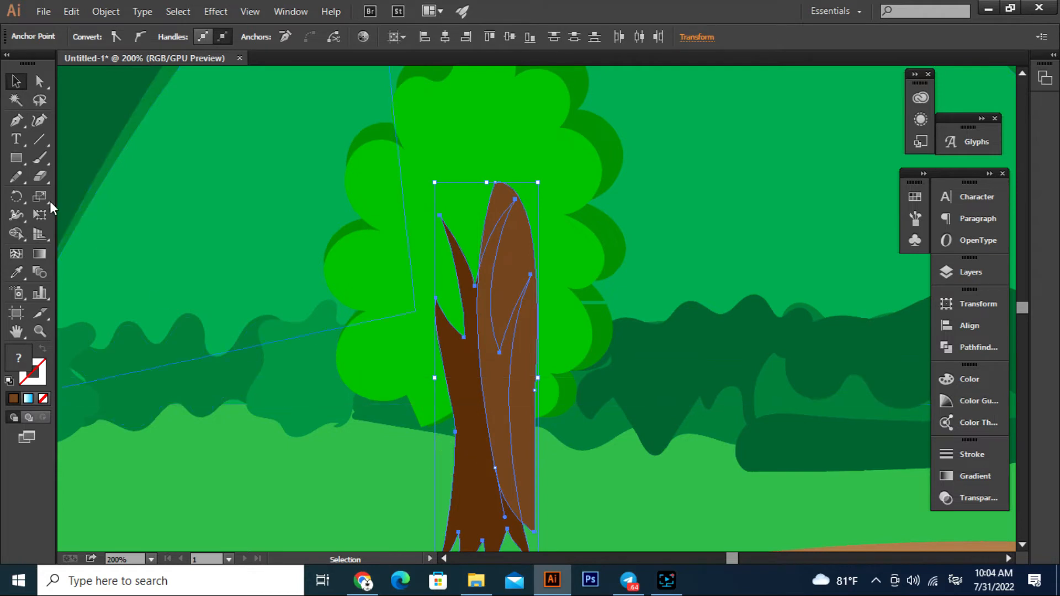
{"action": "left_click", "coordinate": [16, 234]}
{"action": "left_click", "coordinate": [469, 423]}
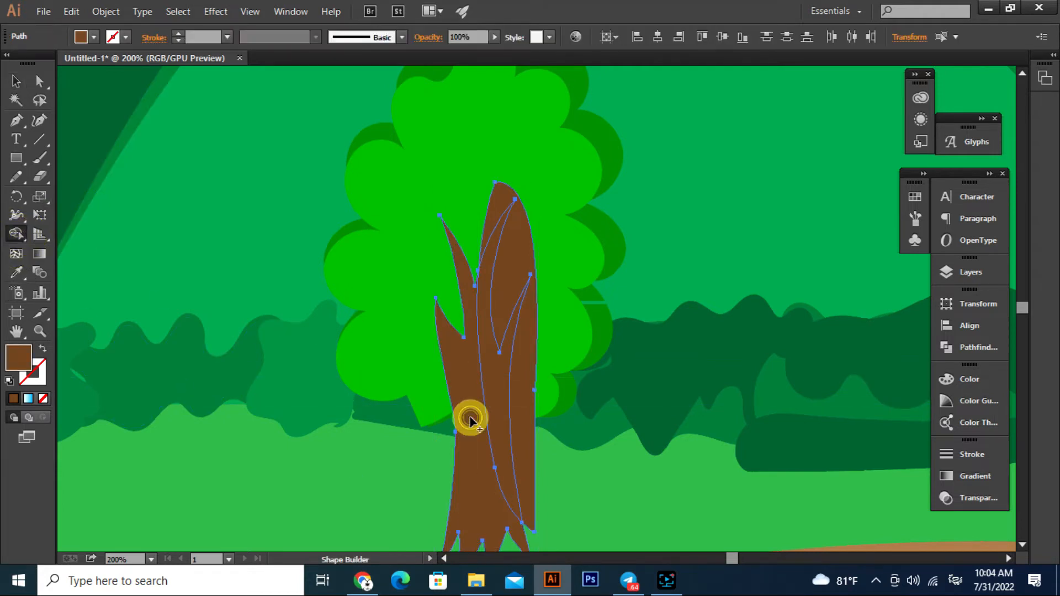
Step: Remove the leftover shading shape covering the trunk's right side and clear the selection
{"action": "left_click", "coordinate": [16, 81]}
{"action": "left_click", "coordinate": [91, 119]}
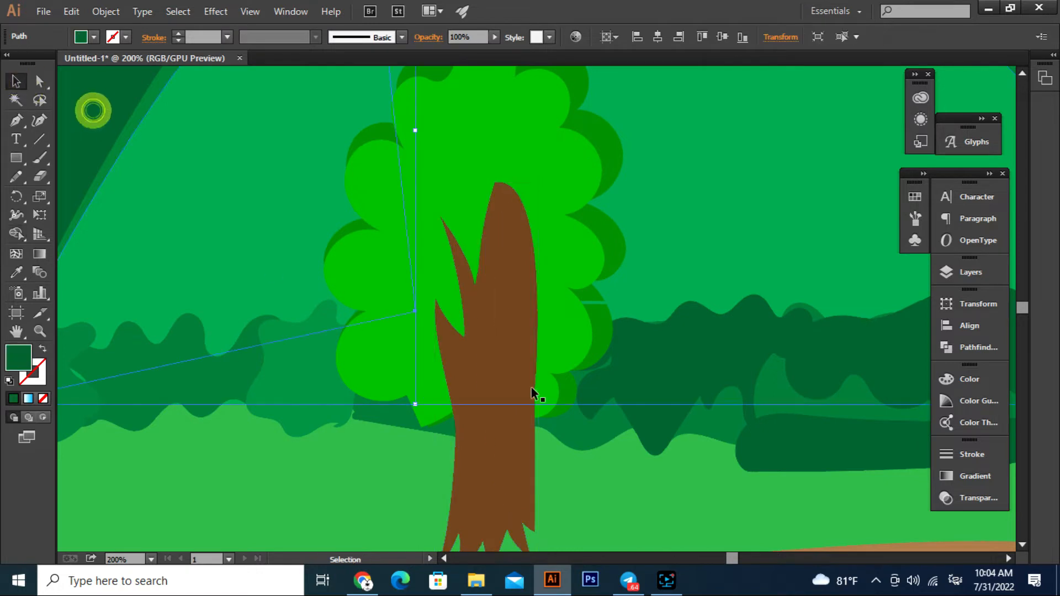
{"action": "left_click", "coordinate": [521, 346]}
{"action": "key", "text": "ctrl+bracketleft"}
{"action": "key", "text": "ctrl+shift+a"}
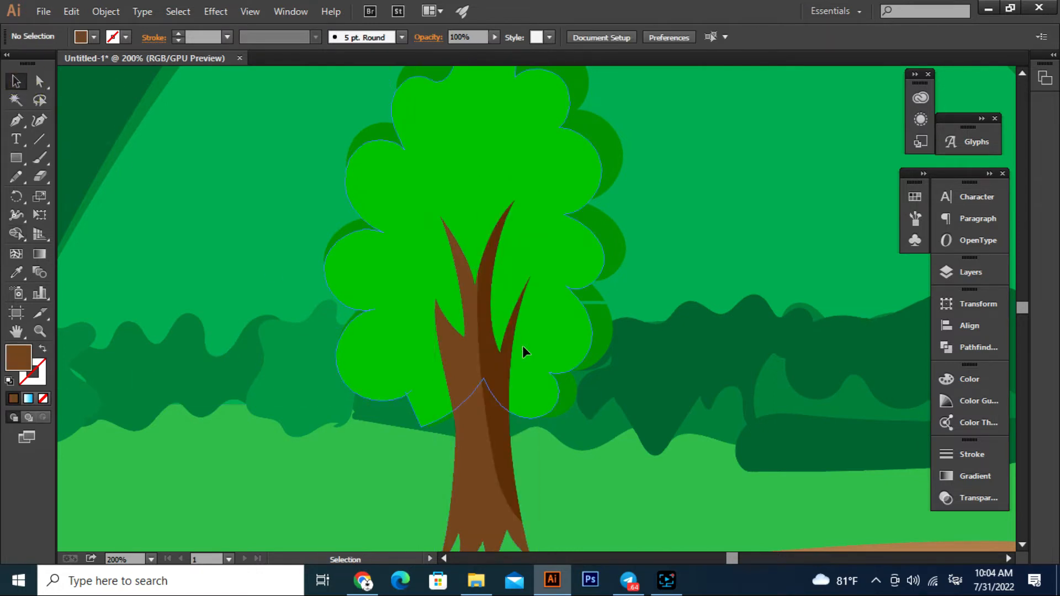
{"action": "scroll", "coordinate": [463, 315], "scroll_direction": "down", "scroll_amount": 2}
{"action": "left_click", "coordinate": [842, 363]}
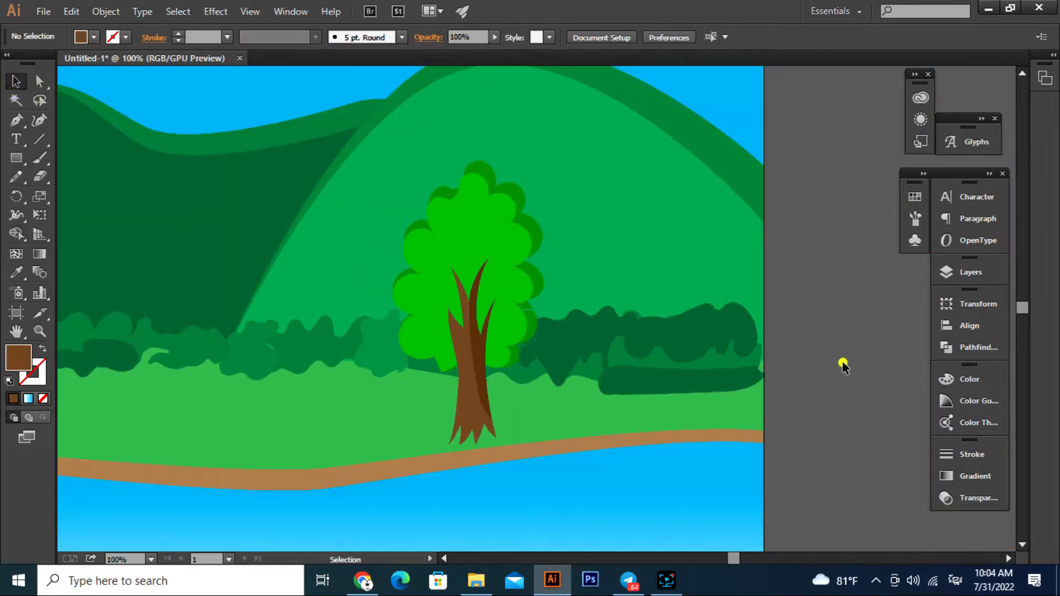
{"action": "scroll", "coordinate": [843, 360], "scroll_direction": "down", "scroll_amount": 2}
{"action": "scroll", "coordinate": [863, 388], "scroll_direction": "up", "scroll_amount": 2}
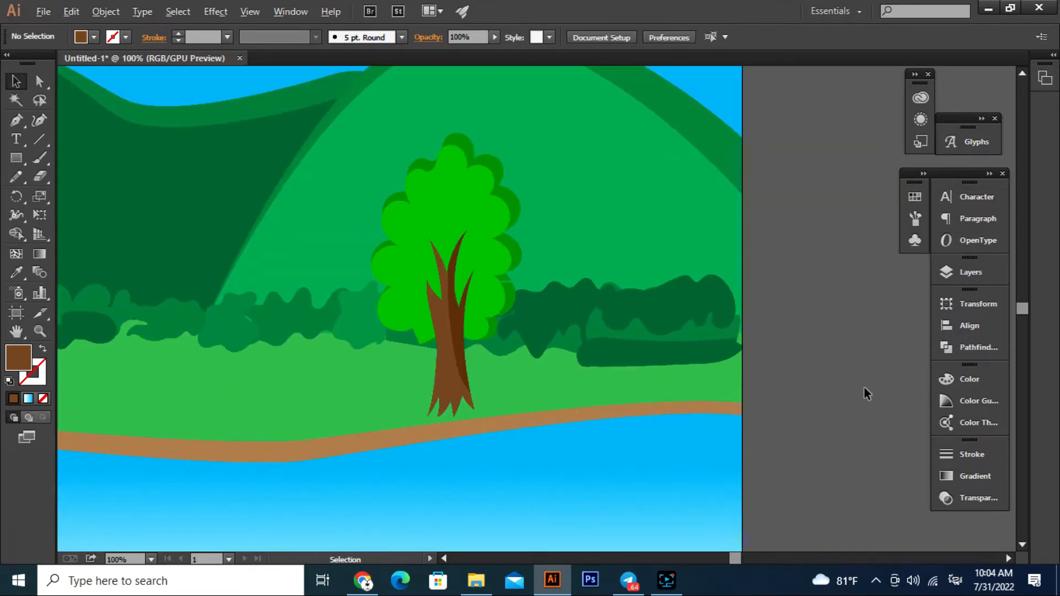
{"action": "key", "text": "space"}
Step: Recolor the lighter brown half of the tree trunk to a dark brown matching the trunk's shaded half
{"action": "scroll", "coordinate": [522, 380], "scroll_direction": "up", "scroll_amount": 3}
{"action": "left_click", "coordinate": [521, 372]}
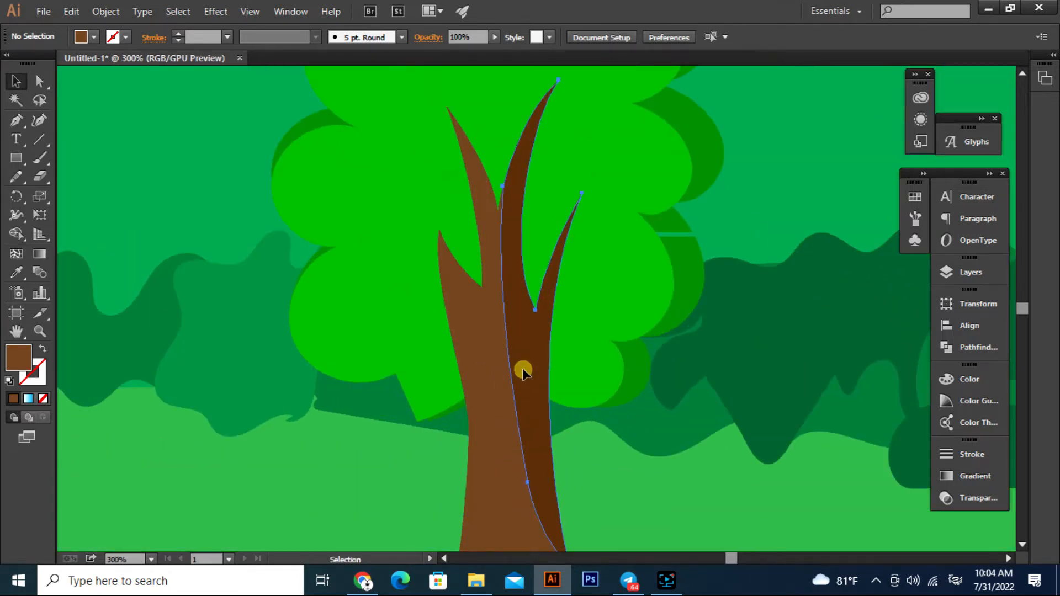
{"action": "left_click", "coordinate": [473, 368]}
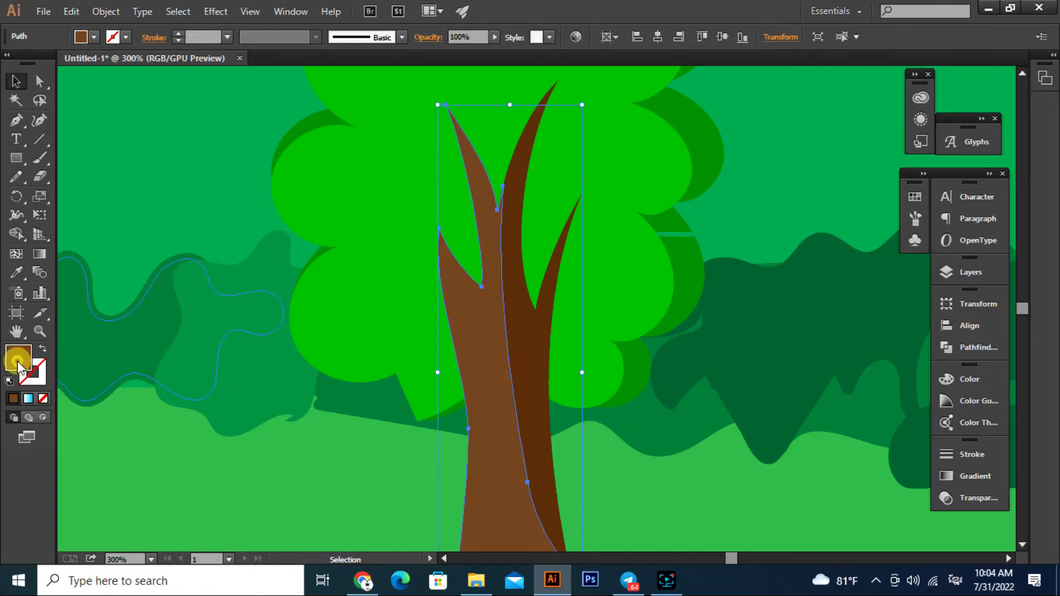
{"action": "double_click", "coordinate": [18, 363]}
{"action": "left_click_drag", "start_coordinate": [265, 337], "coordinate": [277, 348]}
{"action": "left_click", "coordinate": [481, 235]}
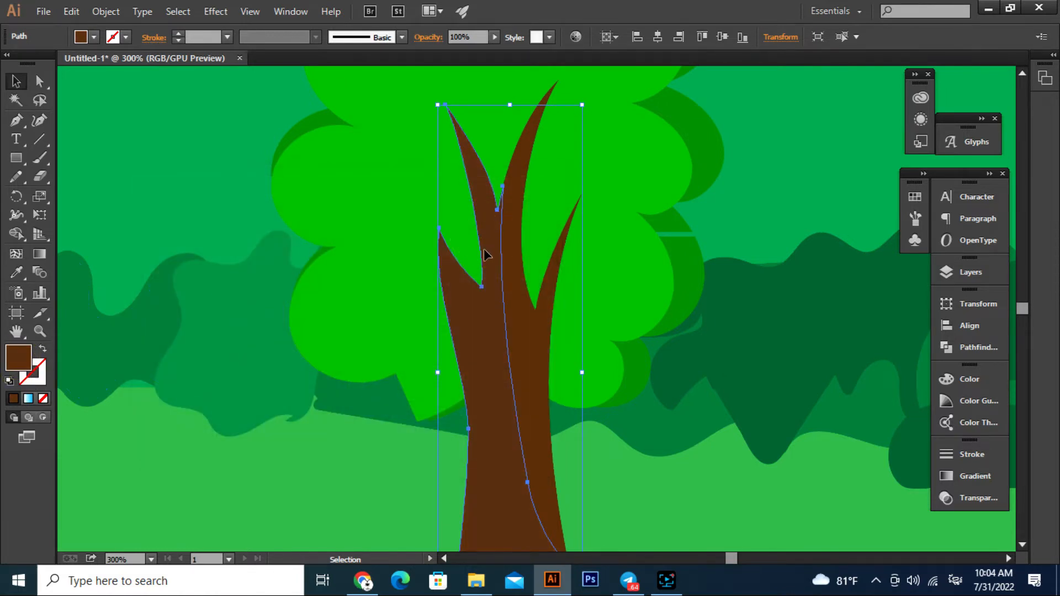
{"action": "left_click", "coordinate": [771, 494]}
{"action": "scroll", "coordinate": [595, 429], "scroll_direction": "down", "scroll_amount": 2}
{"action": "scroll", "coordinate": [545, 406], "scroll_direction": "down", "scroll_amount": 1}
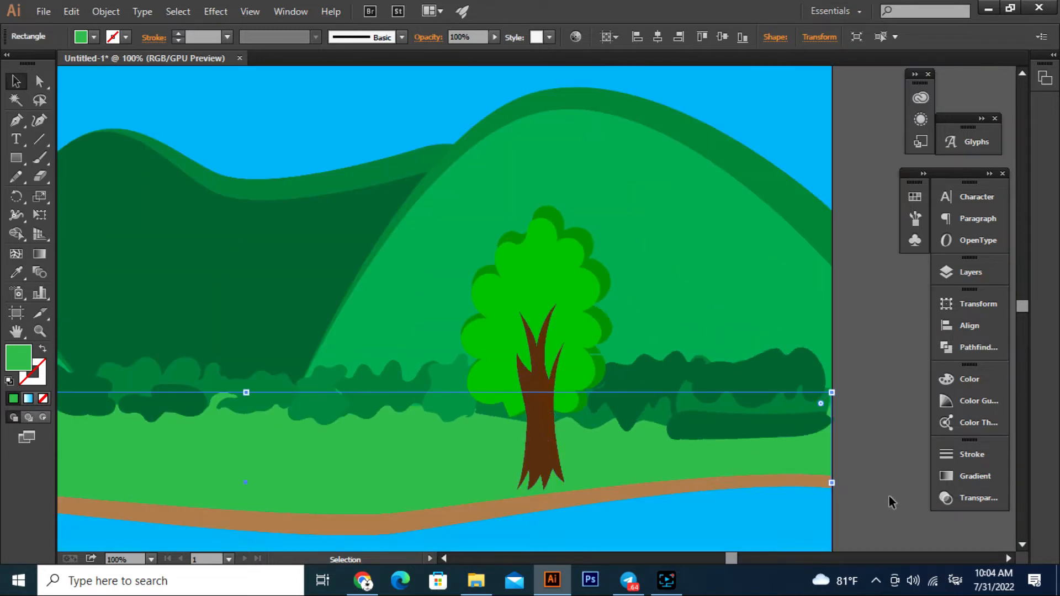
{"action": "left_click", "coordinate": [884, 496]}
Step: Select both trunk halves and the foliage of the tree and group them into one object
{"action": "scroll", "coordinate": [554, 432], "scroll_direction": "up", "scroll_amount": 1}
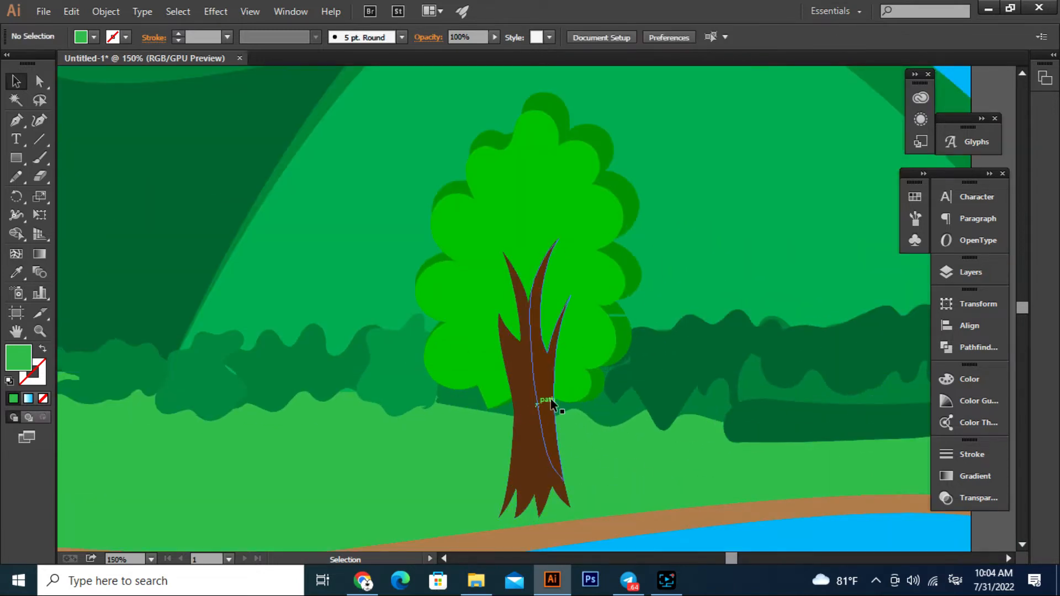
{"action": "left_click", "coordinate": [550, 398]}
{"action": "left_click", "coordinate": [519, 401], "text": "shift"}
{"action": "left_click", "coordinate": [478, 280], "text": "shift"}
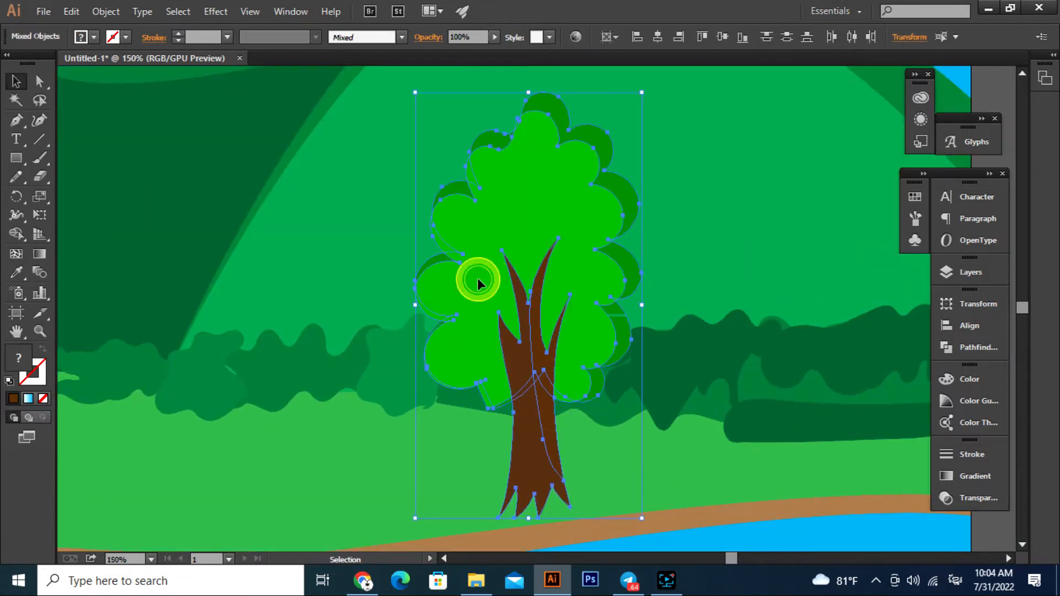
{"action": "key", "text": "ctrl+g"}
Step: Duplicate the grouped tree and place the copy on the grass in front of the left hill
{"action": "scroll", "coordinate": [618, 338], "scroll_direction": "down", "scroll_amount": 2}
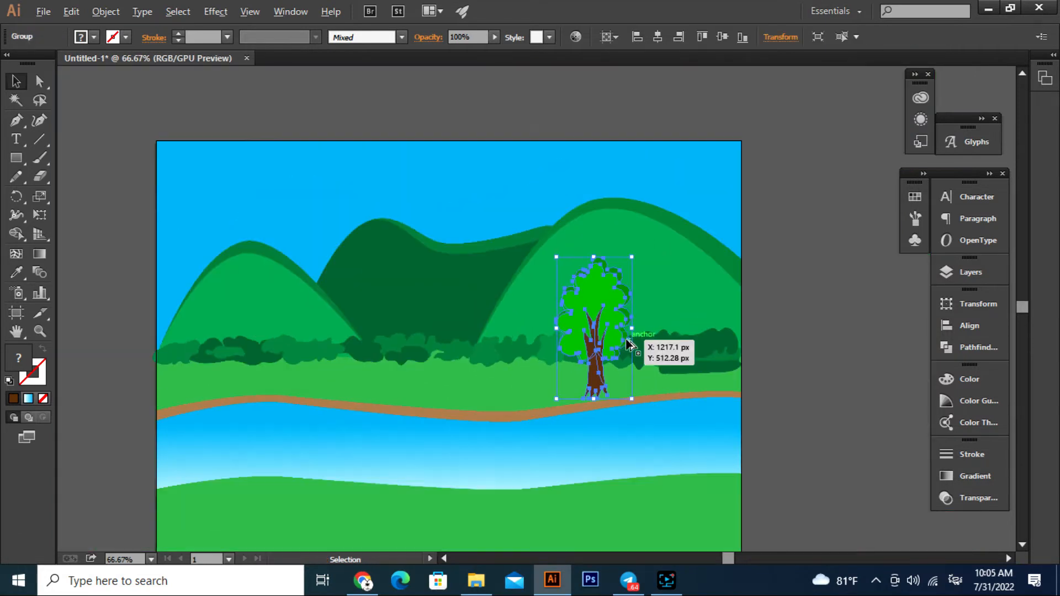
{"action": "scroll", "coordinate": [629, 345], "scroll_direction": "down", "scroll_amount": 1}
{"action": "left_click_drag", "start_coordinate": [593, 359], "coordinate": [250, 349]}
{"action": "left_click", "coordinate": [764, 327]}
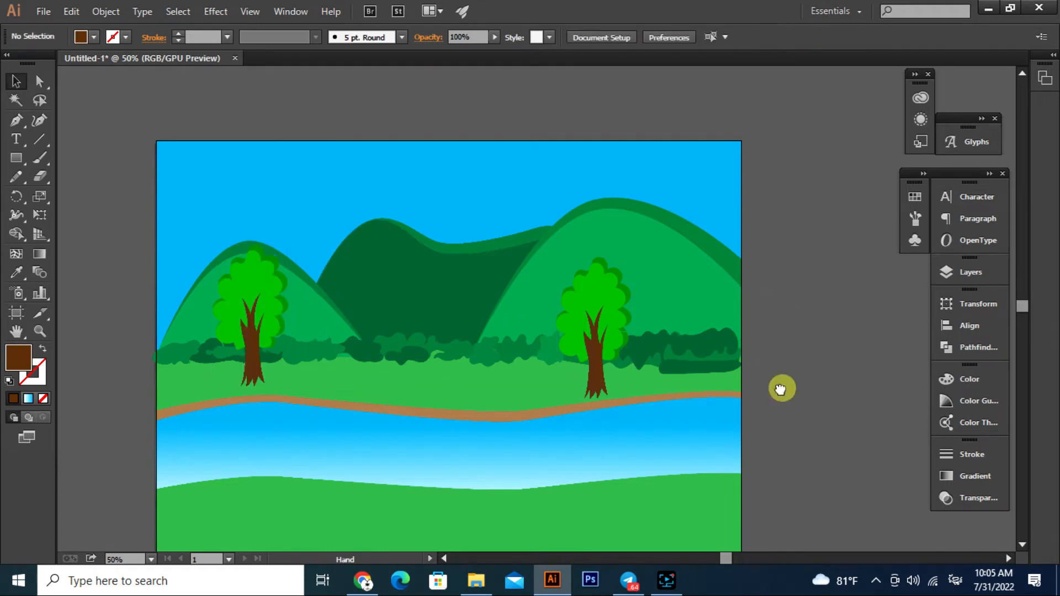
Step: Duplicate the right tree onto the grass between the two large trees and scale the copy down
{"action": "left_click_drag", "start_coordinate": [601, 346], "coordinate": [461, 331]}
{"action": "left_click_drag", "start_coordinate": [491, 243], "coordinate": [469, 286]}
Step: Duplicate the small middle tree beside the left tree, shrink the copy much further and raise it to the bush line
{"action": "left_click_drag", "start_coordinate": [456, 340], "coordinate": [363, 344]}
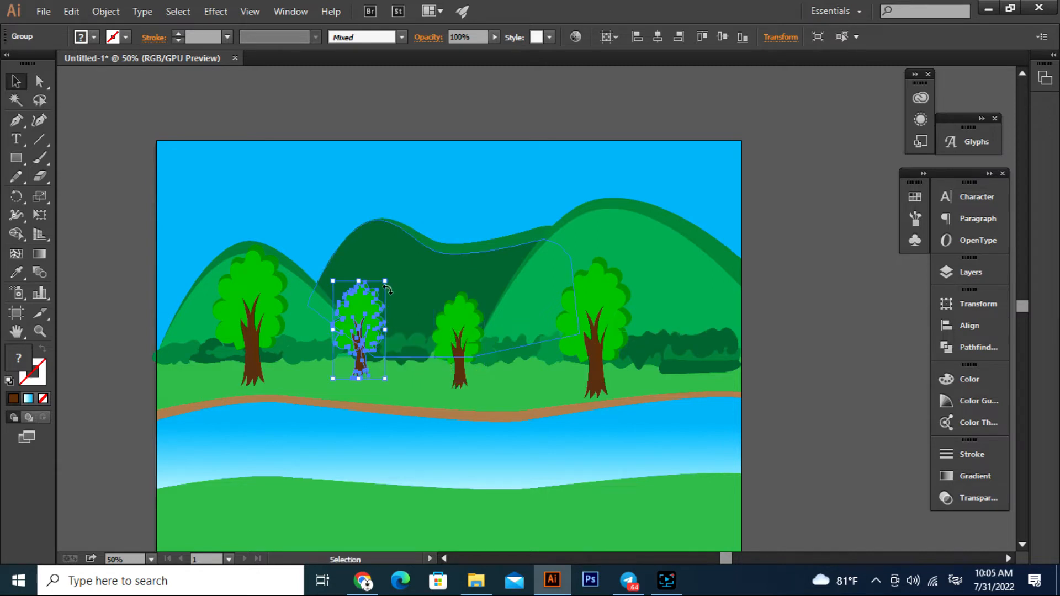
{"action": "left_click_drag", "start_coordinate": [387, 282], "coordinate": [369, 309]}
{"action": "scroll", "coordinate": [348, 353], "scroll_direction": "up", "scroll_amount": 2}
{"action": "left_click_drag", "start_coordinate": [347, 352], "coordinate": [345, 326]}
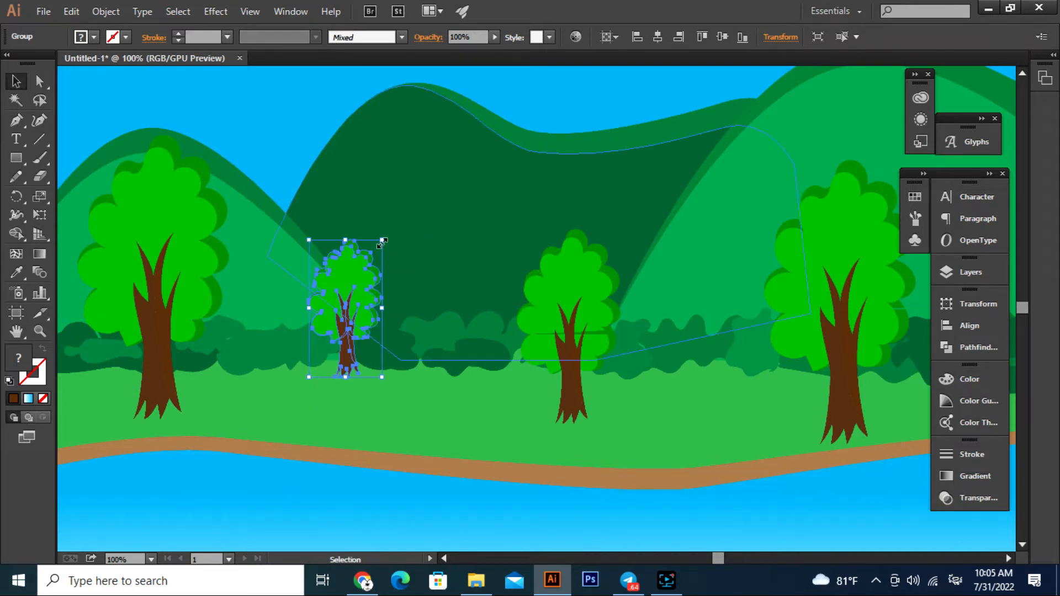
{"action": "left_click_drag", "start_coordinate": [383, 241], "coordinate": [363, 276]}
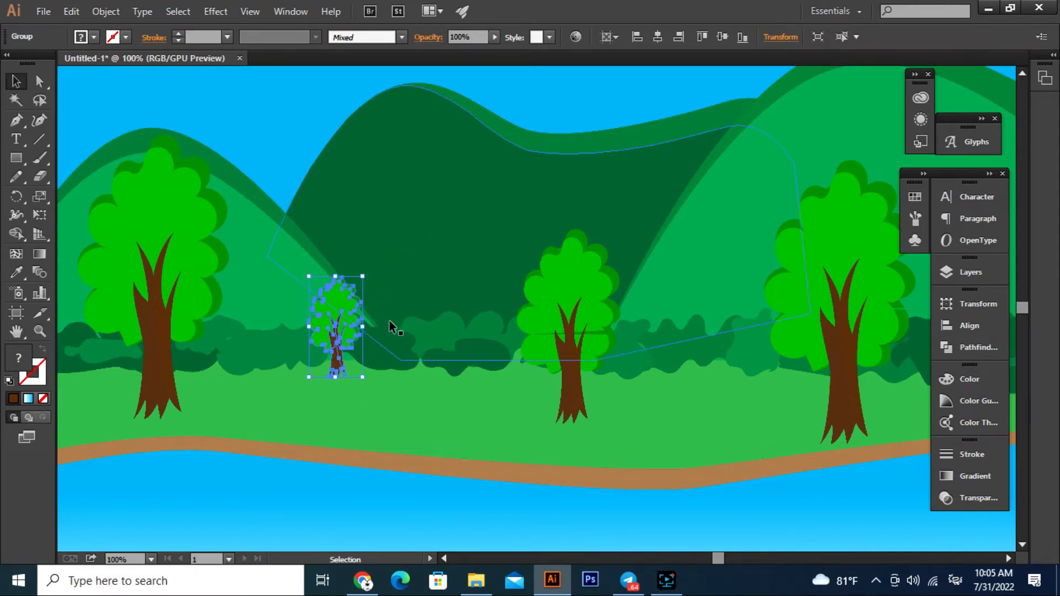
{"action": "scroll", "coordinate": [389, 320], "scroll_direction": "down", "scroll_amount": 2}
{"action": "left_click", "coordinate": [834, 386]}
{"action": "left_click_drag", "start_coordinate": [833, 387], "coordinate": [796, 378]}
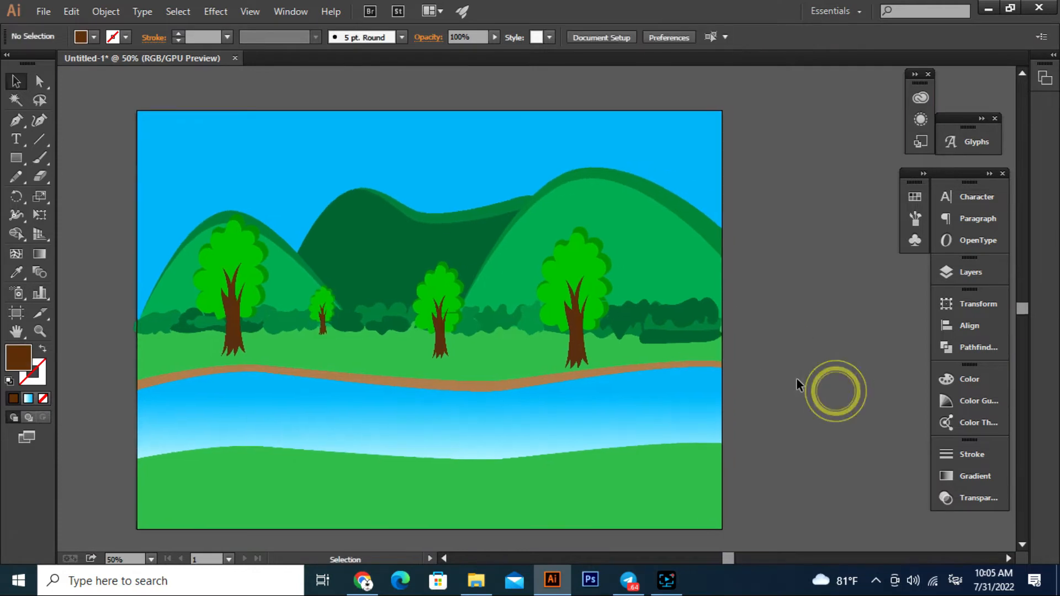
Step: Move the large right tree slightly to the right and up on the far bank
{"action": "scroll", "coordinate": [796, 373], "scroll_direction": "up", "scroll_amount": 1}
{"action": "left_click_drag", "start_coordinate": [525, 263], "coordinate": [547, 252]}
{"action": "left_click", "coordinate": [793, 320]}
{"action": "scroll", "coordinate": [790, 323], "scroll_direction": "down", "scroll_amount": 2}
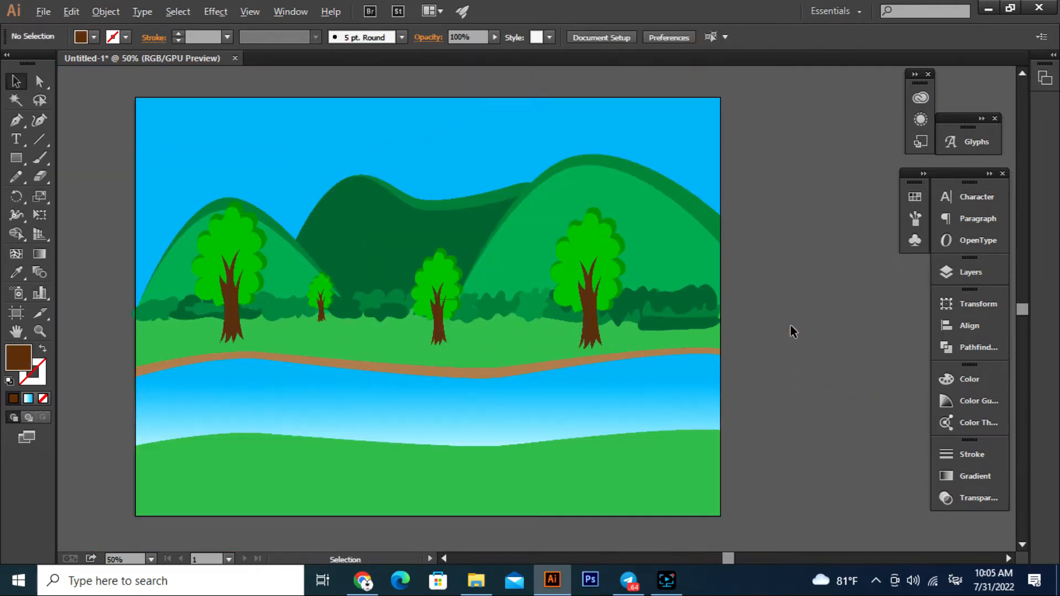
Step: Scale the large left tree on the far bank down slightly
{"action": "scroll", "coordinate": [467, 288], "scroll_direction": "up", "scroll_amount": 2}
{"action": "left_click", "coordinate": [359, 232]}
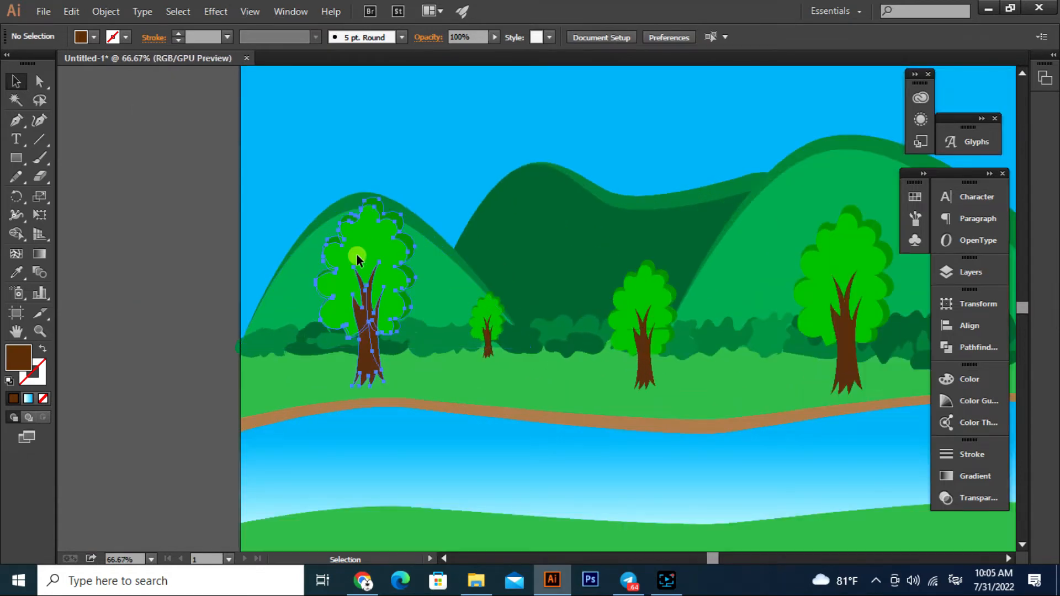
{"action": "left_click_drag", "start_coordinate": [409, 197], "coordinate": [408, 212]}
{"action": "left_click", "coordinate": [133, 222]}
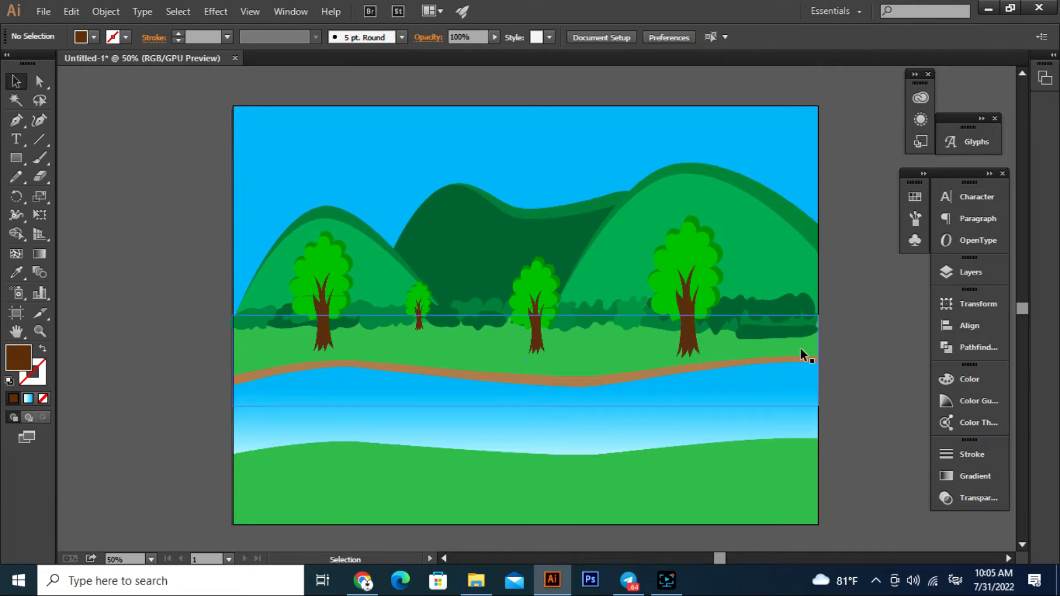
{"action": "left_click", "coordinate": [846, 338]}
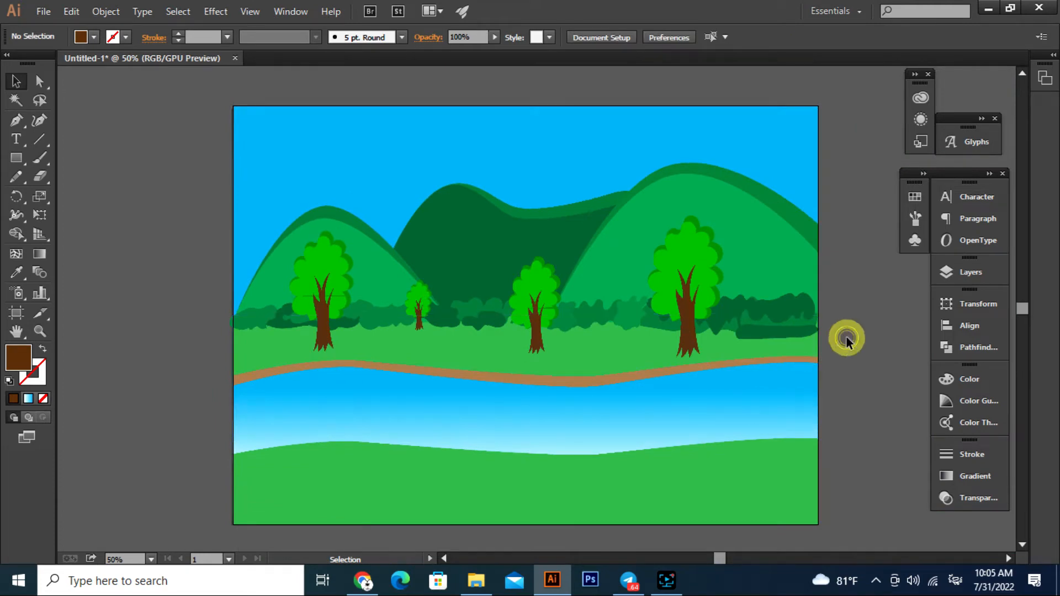
Step: Duplicate the left tree into the lower-left corner of the foreground grass and enlarge the copy
{"action": "key", "text": "space"}
{"action": "left_click_drag", "start_coordinate": [850, 398], "coordinate": [823, 316]}
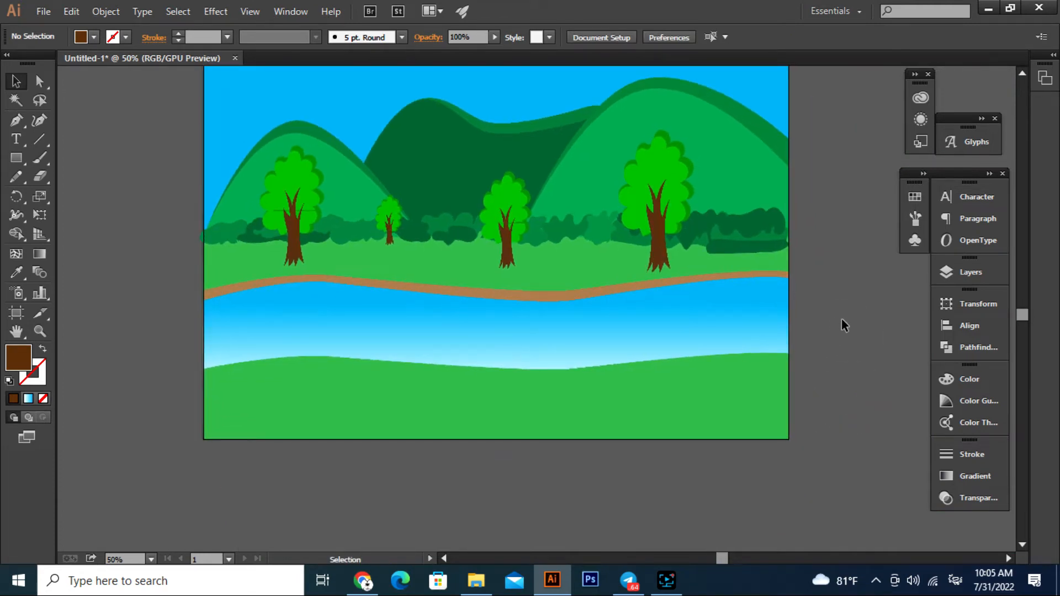
{"action": "left_click_drag", "start_coordinate": [296, 190], "coordinate": [209, 382]}
{"action": "left_click_drag", "start_coordinate": [236, 330], "coordinate": [294, 267]}
{"action": "left_click", "coordinate": [317, 476]}
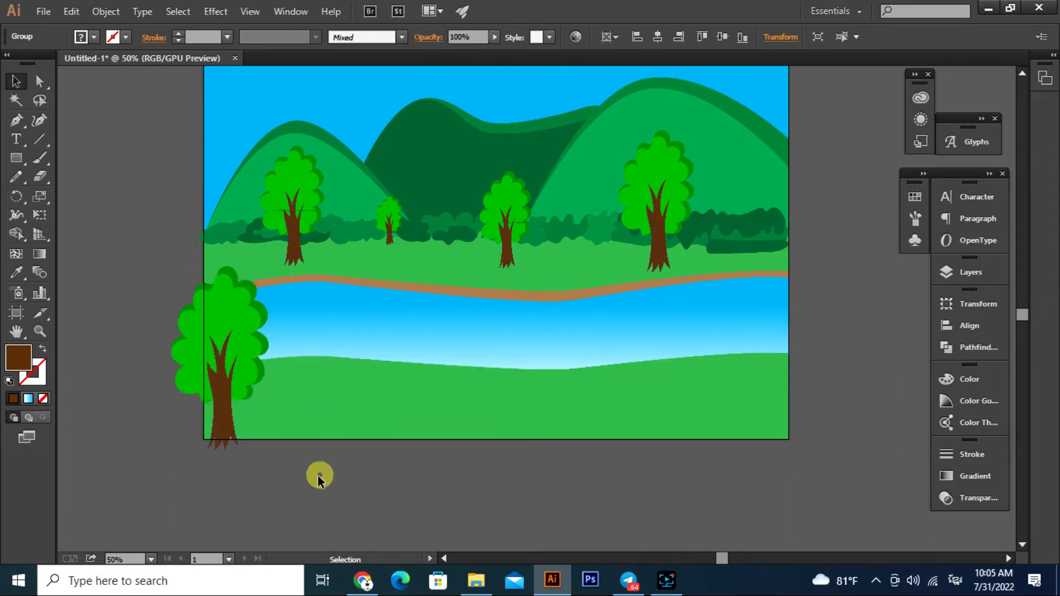
Step: Shift the foreground tree slightly further beyond the artboard's lower-left corner and enlarge it a little more
{"action": "scroll", "coordinate": [291, 485], "scroll_direction": "left", "scroll_amount": 1}
{"action": "scroll", "coordinate": [260, 412], "scroll_direction": "up", "scroll_amount": 1}
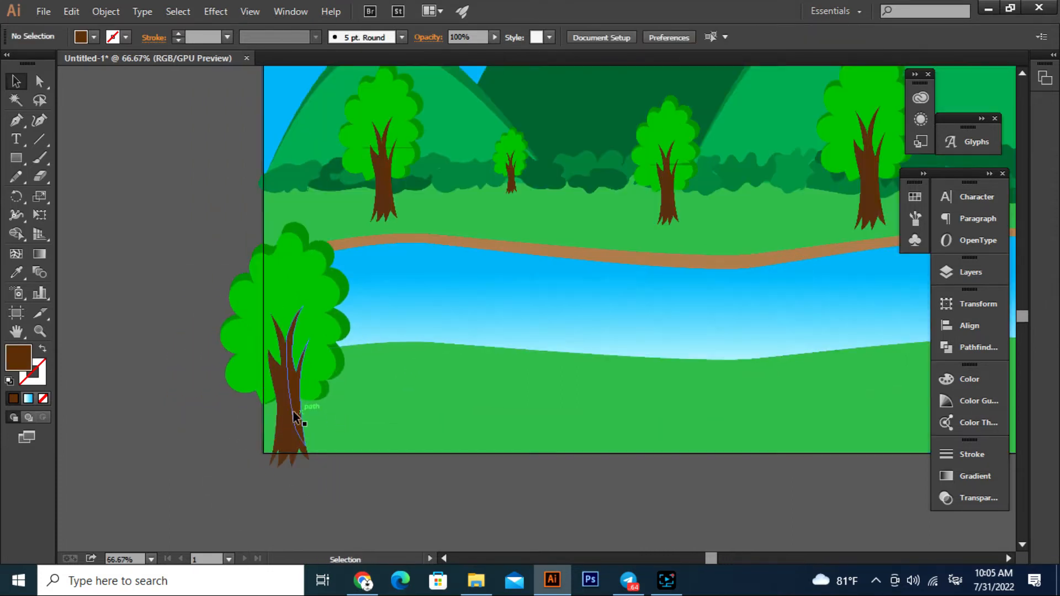
{"action": "mouse_move", "coordinate": [296, 416]}
{"action": "left_mouse_down"}
{"action": "mouse_move", "coordinate": [283, 402]}
{"action": "mouse_move", "coordinate": [284, 433]}
{"action": "mouse_move", "coordinate": [289, 421]}
{"action": "left_mouse_up"}
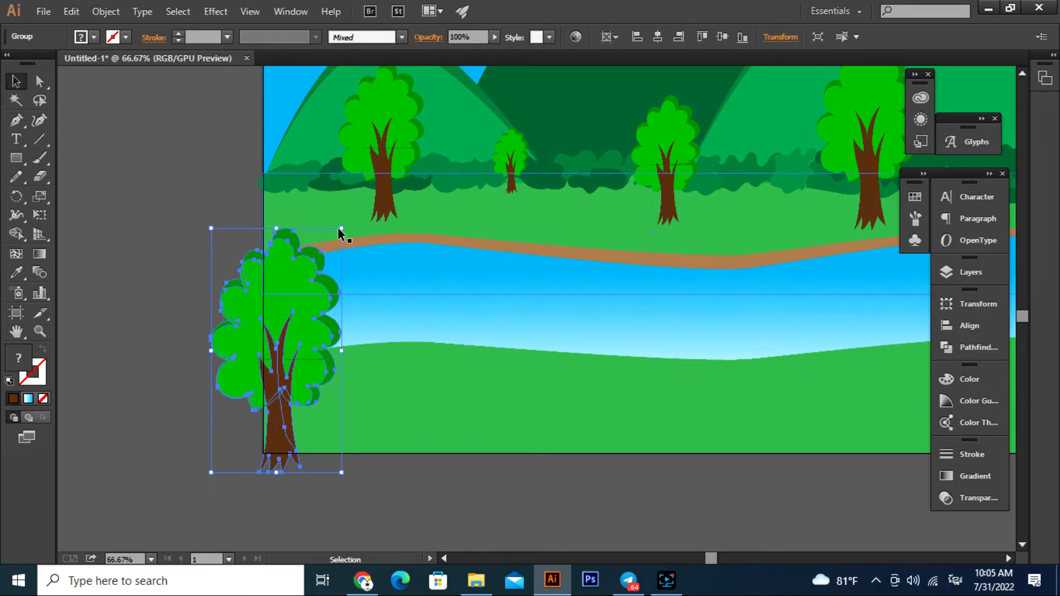
{"action": "left_click_drag", "start_coordinate": [341, 228], "coordinate": [352, 208]}
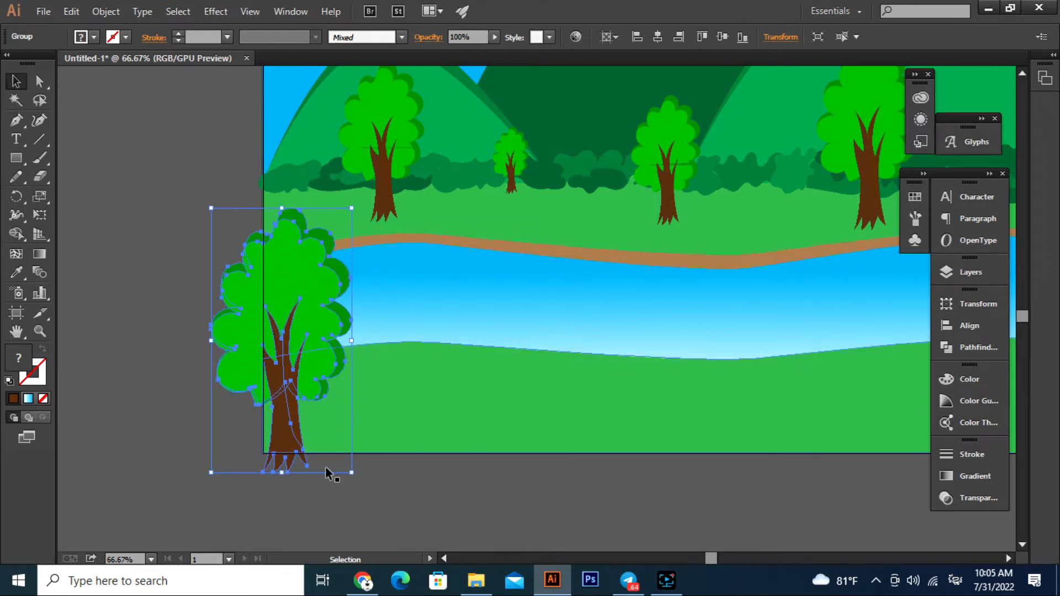
{"action": "left_click", "coordinate": [402, 508]}
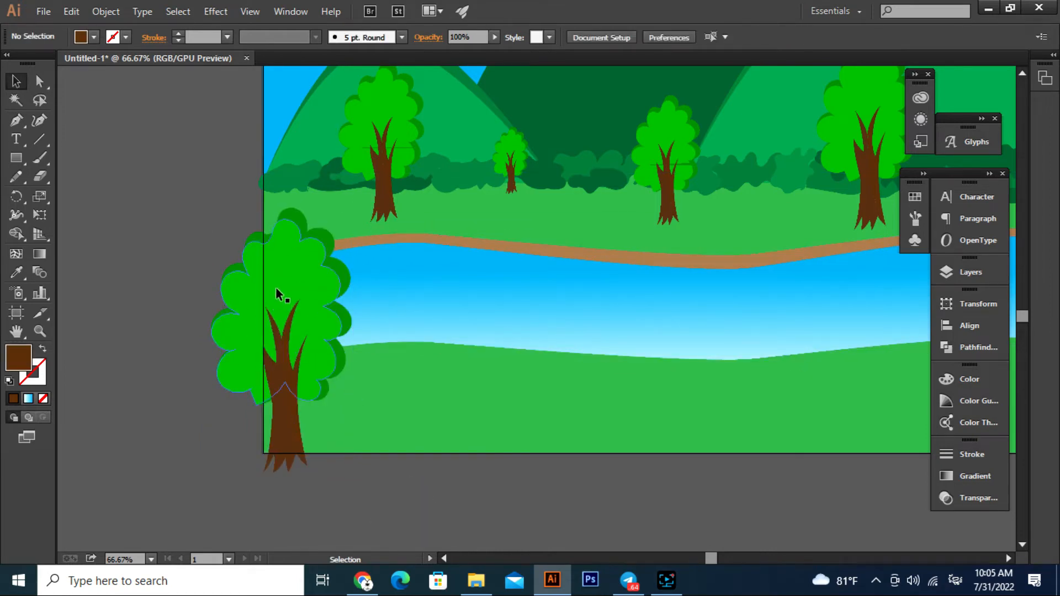
Step: Draw a rectangle over the foreground tree's part inside the artboard and use it as a clipping mask to trim the overhang
{"action": "key", "text": "m"}
{"action": "mouse_move", "coordinate": [262, 194]}
{"action": "left_mouse_down"}
{"action": "mouse_move", "coordinate": [378, 383]}
{"action": "mouse_move", "coordinate": [377, 454]}
{"action": "left_mouse_up"}
{"action": "left_click", "coordinate": [16, 81]}
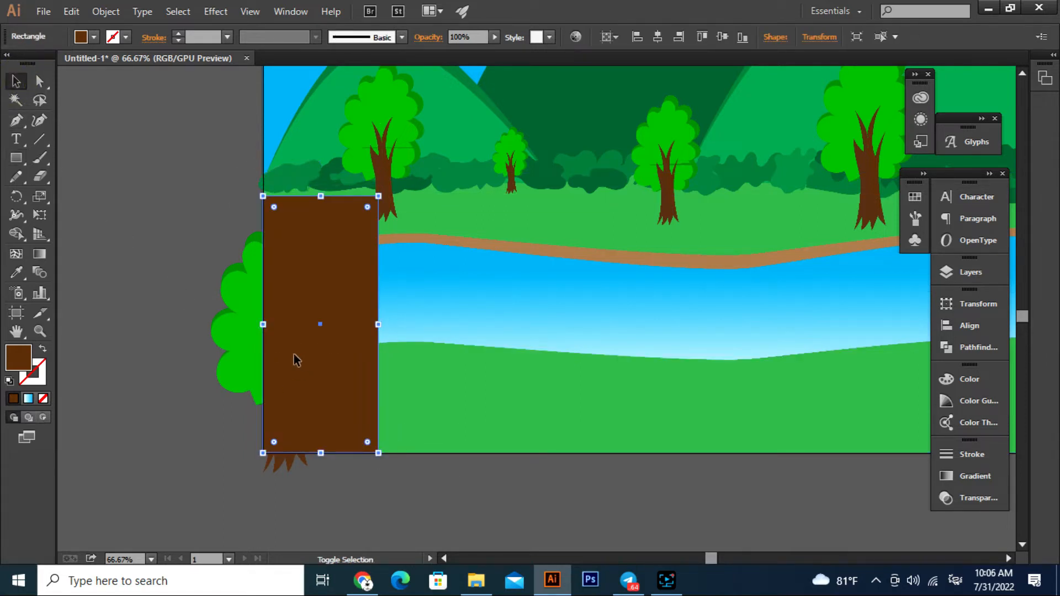
{"action": "left_click", "coordinate": [234, 340], "text": "shift"}
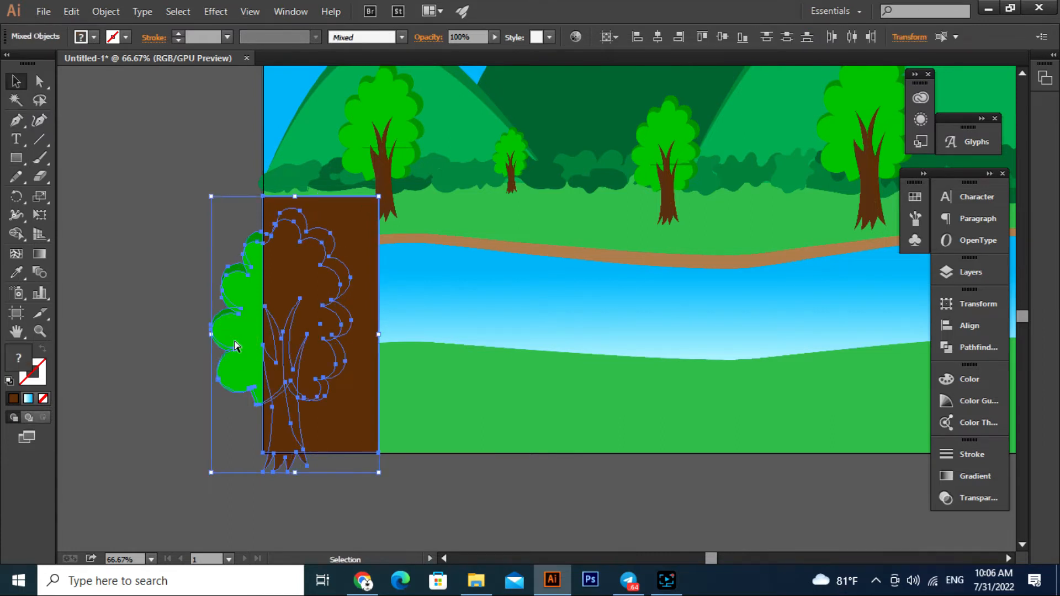
{"action": "key", "text": "ctrl+7"}
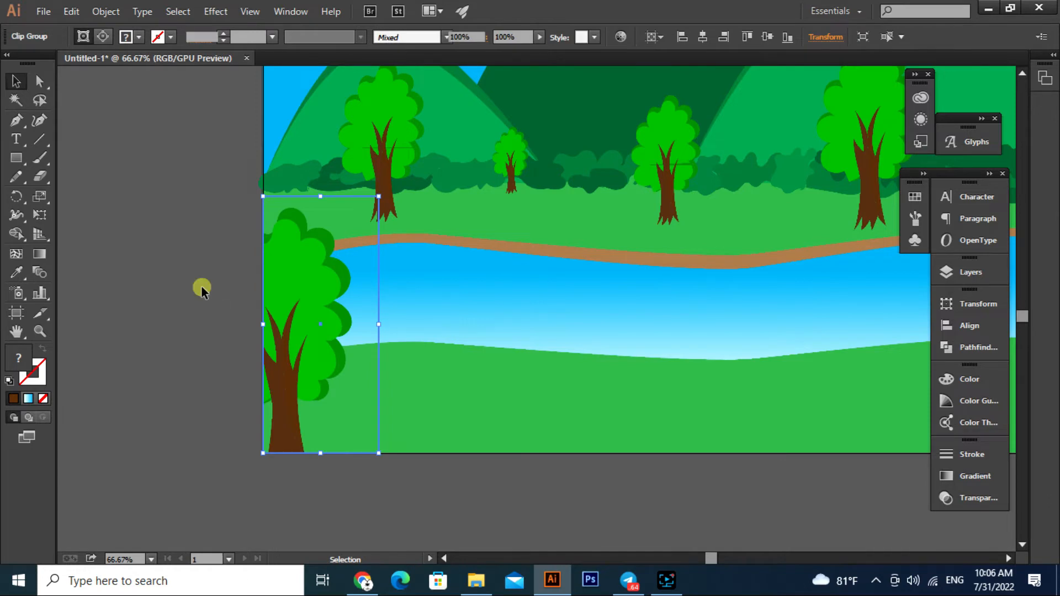
{"action": "left_click", "coordinate": [201, 286]}
Step: Change the foreground grass fill to the bright green 00D319
{"action": "scroll", "coordinate": [197, 302], "scroll_direction": "down", "scroll_amount": 2}
{"action": "left_click_drag", "start_coordinate": [655, 441], "coordinate": [668, 474]}
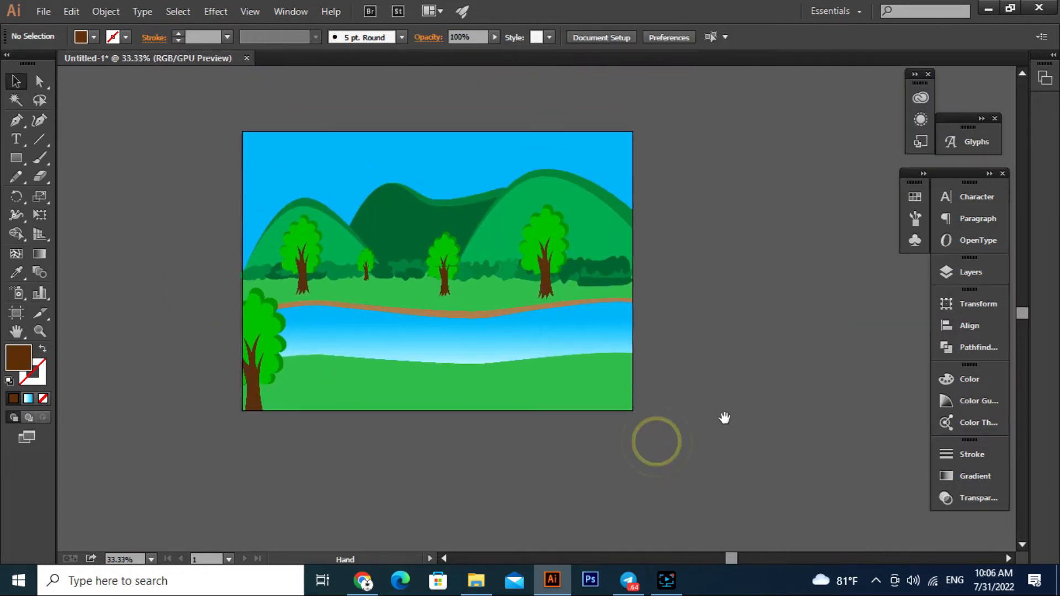
{"action": "left_click_drag", "start_coordinate": [686, 385], "coordinate": [722, 395]}
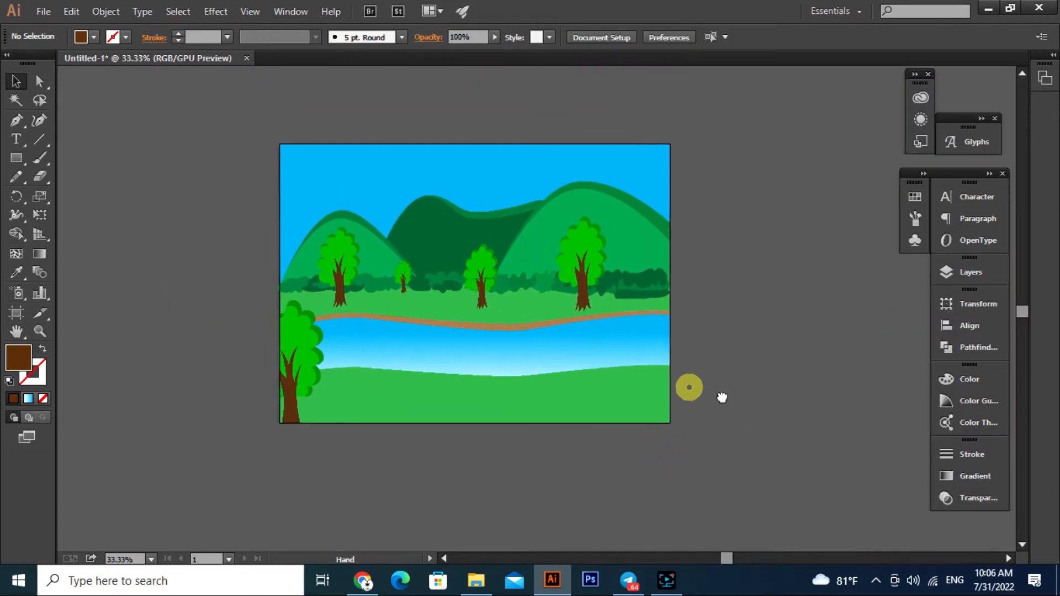
{"action": "scroll", "coordinate": [716, 382], "scroll_direction": "up", "scroll_amount": 1}
{"action": "left_click_drag", "start_coordinate": [608, 343], "coordinate": [684, 386]}
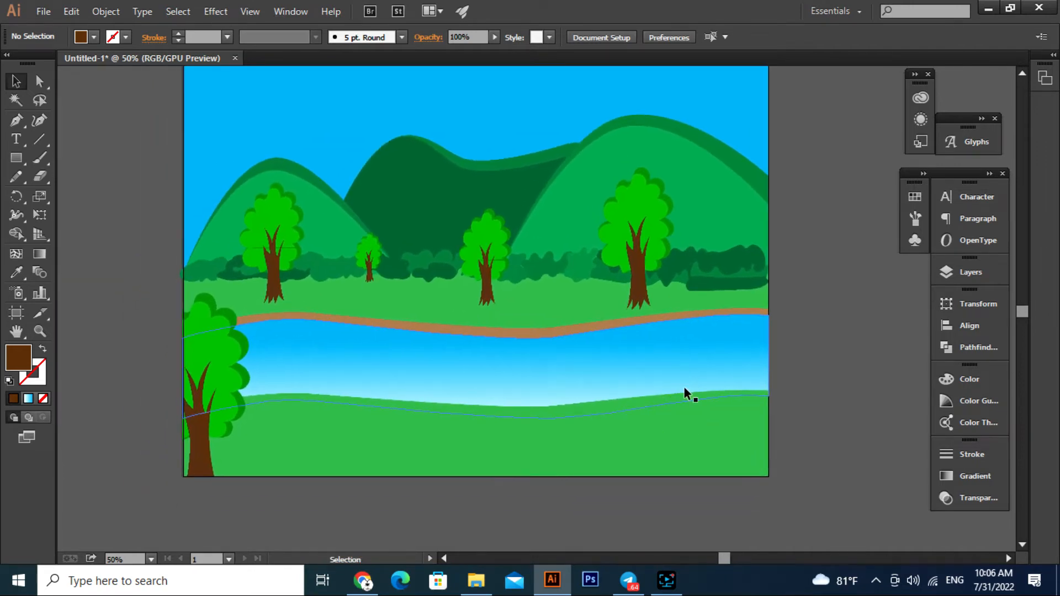
{"action": "left_click", "coordinate": [729, 465]}
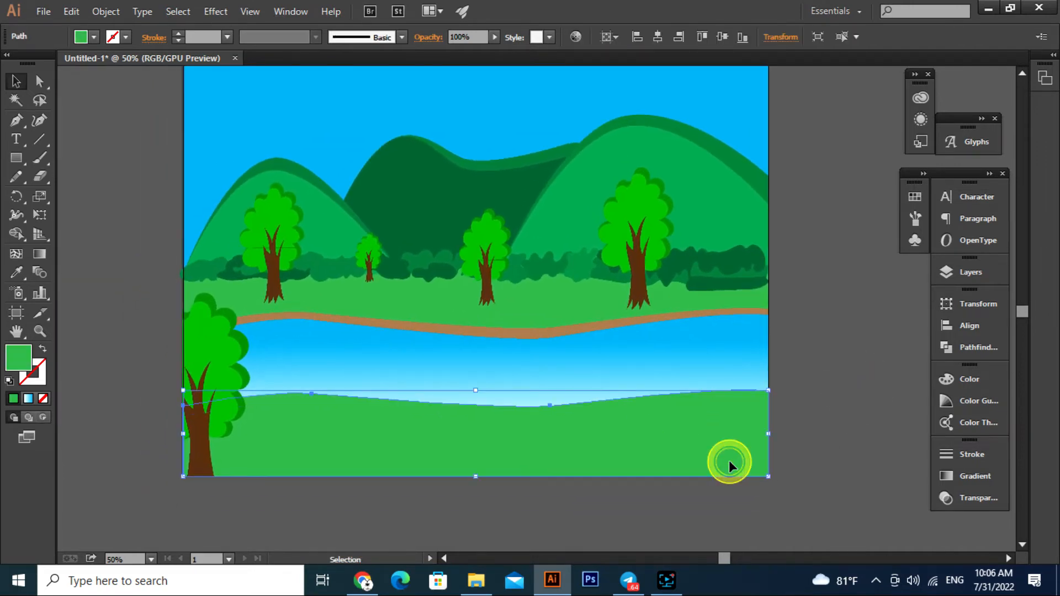
{"action": "double_click", "coordinate": [18, 358]}
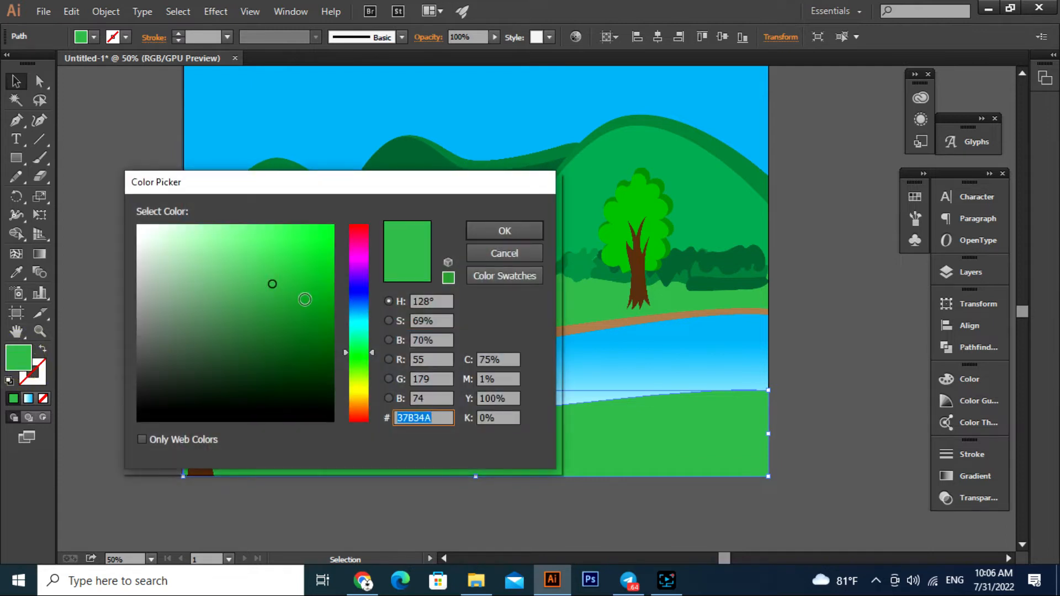
{"action": "left_click_drag", "start_coordinate": [277, 287], "coordinate": [341, 257]}
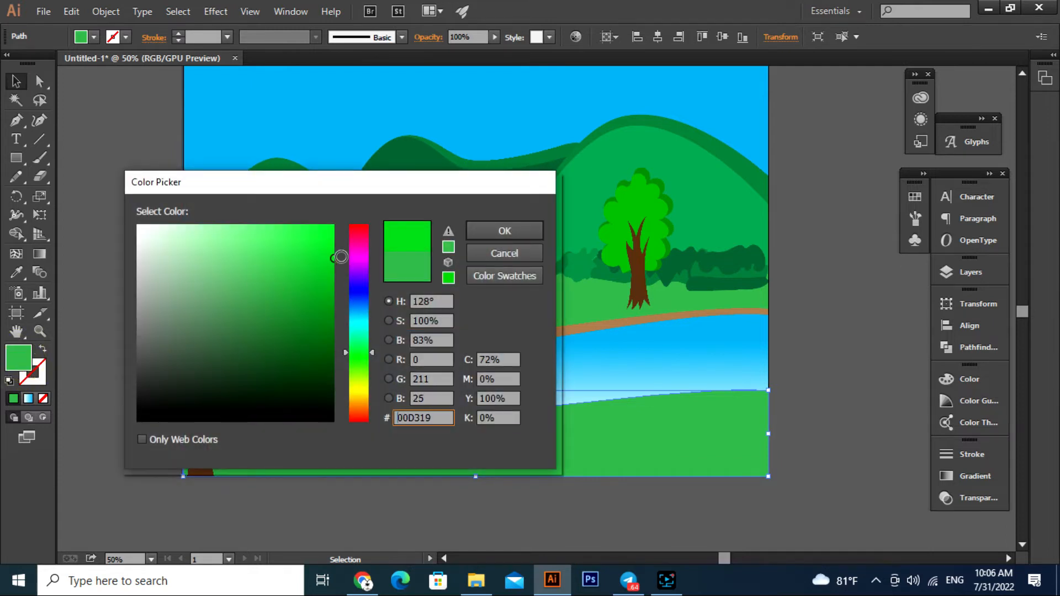
{"action": "left_click", "coordinate": [535, 234]}
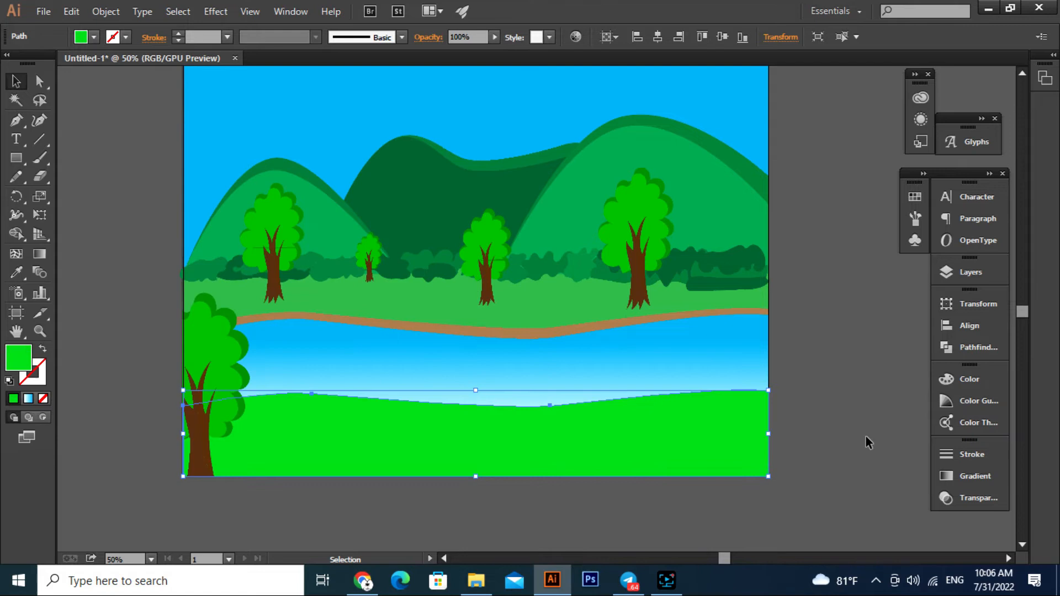
{"action": "left_click", "coordinate": [863, 440]}
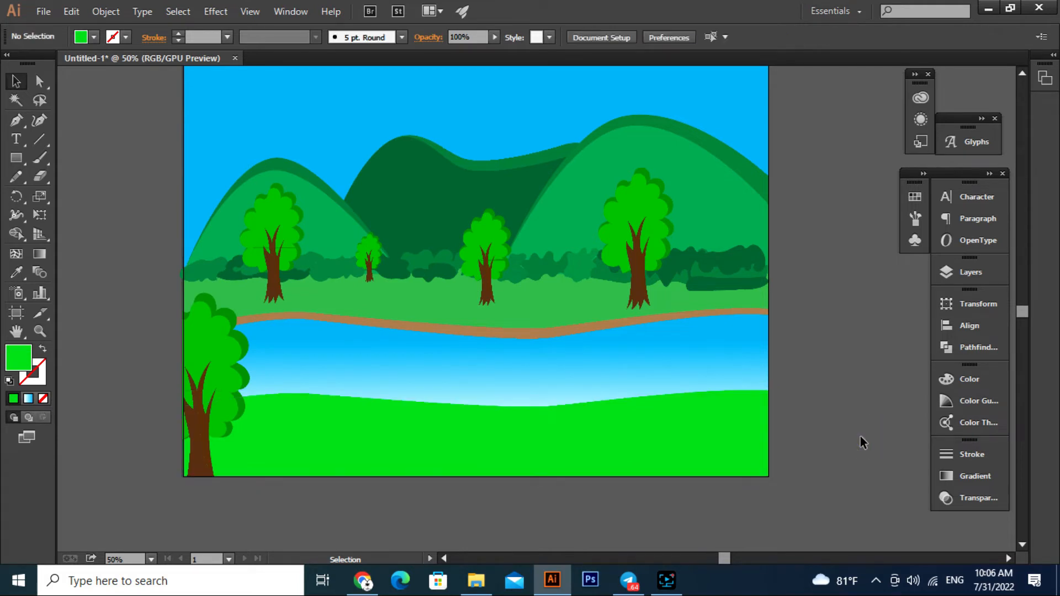
Step: Delete the extra dark bush stroke overlapping the grass at the far bank's right end
{"action": "scroll", "coordinate": [859, 428], "scroll_direction": "down", "scroll_amount": 1}
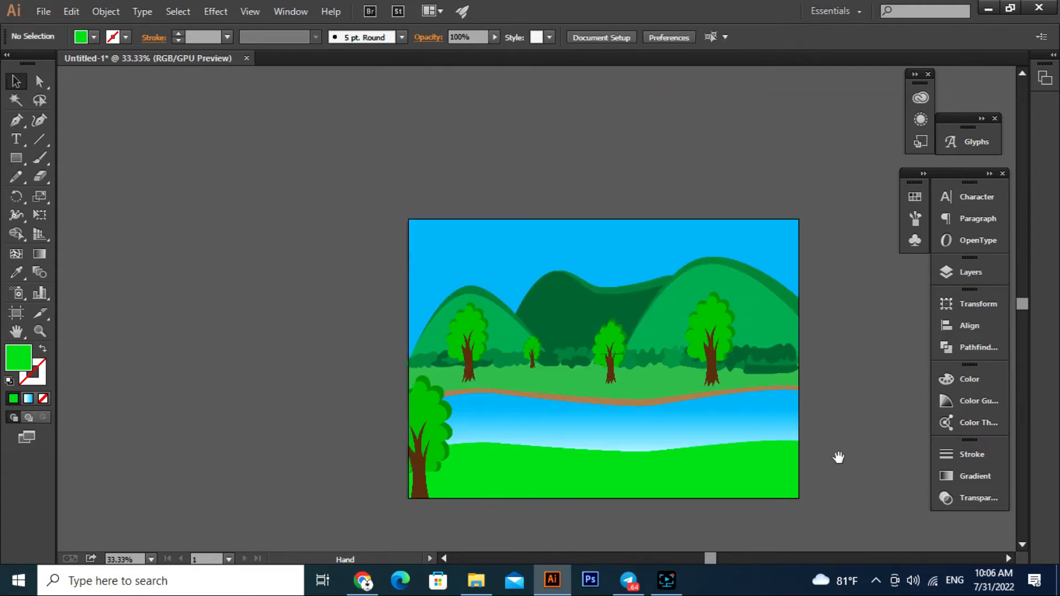
{"action": "left_click_drag", "start_coordinate": [838, 458], "coordinate": [783, 382]}
{"action": "scroll", "coordinate": [760, 396], "scroll_direction": "up", "scroll_amount": 1}
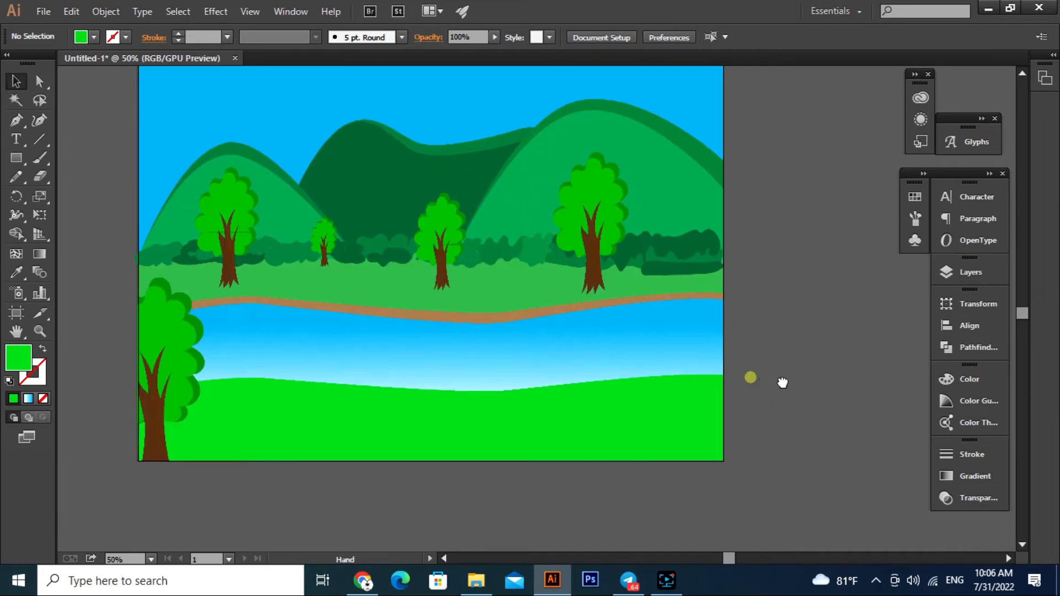
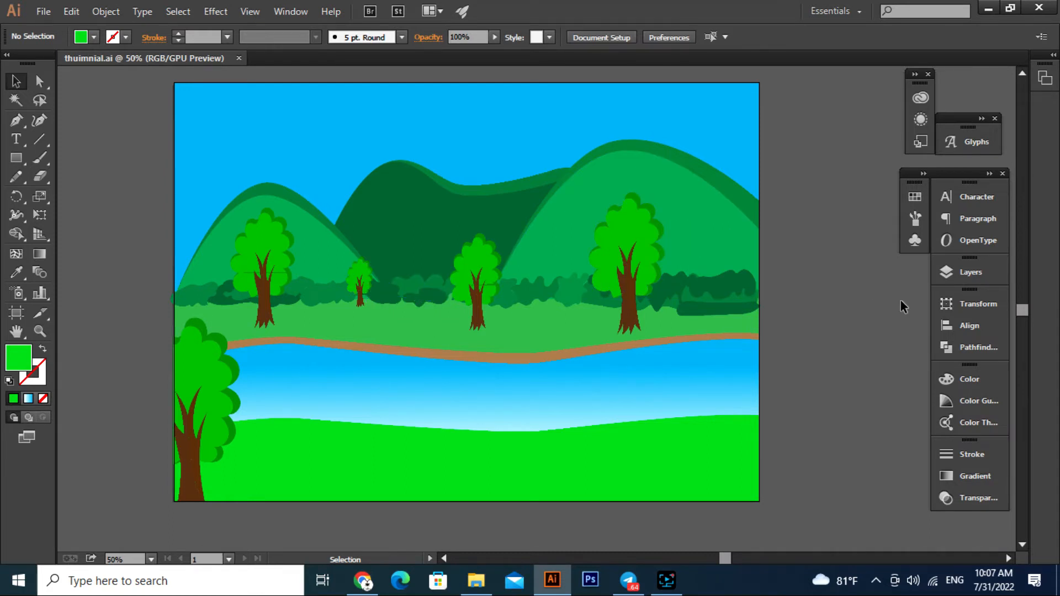
{"action": "left_click", "coordinate": [744, 310]}
{"action": "left_click", "coordinate": [829, 296]}
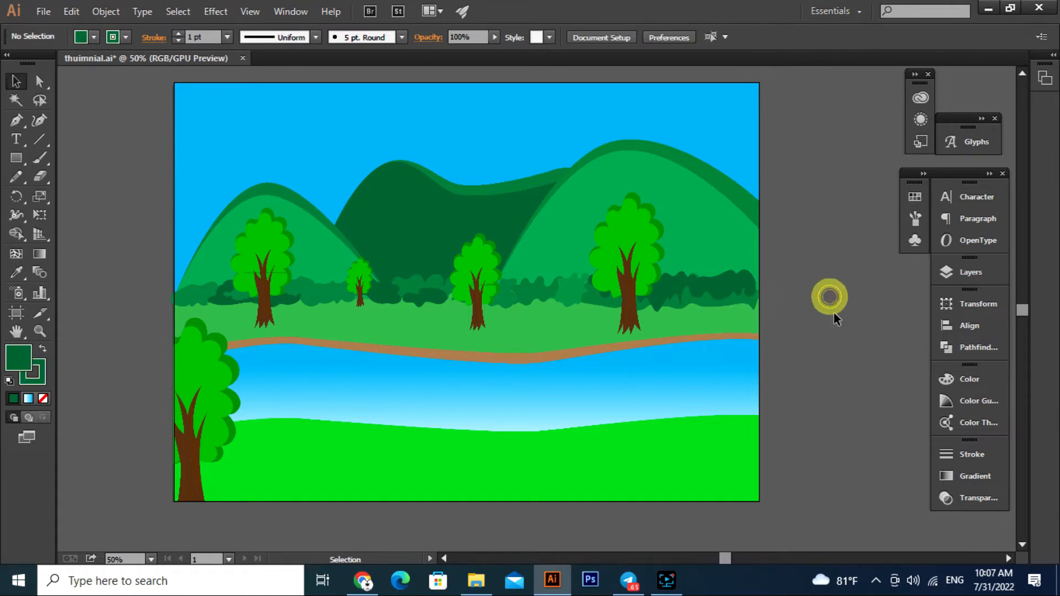
Step: Set up the Paintbrush with the lens-shaped width profile tapered at both ends, the Basic brush and no fill
{"action": "left_click_drag", "start_coordinate": [802, 396], "coordinate": [817, 329]}
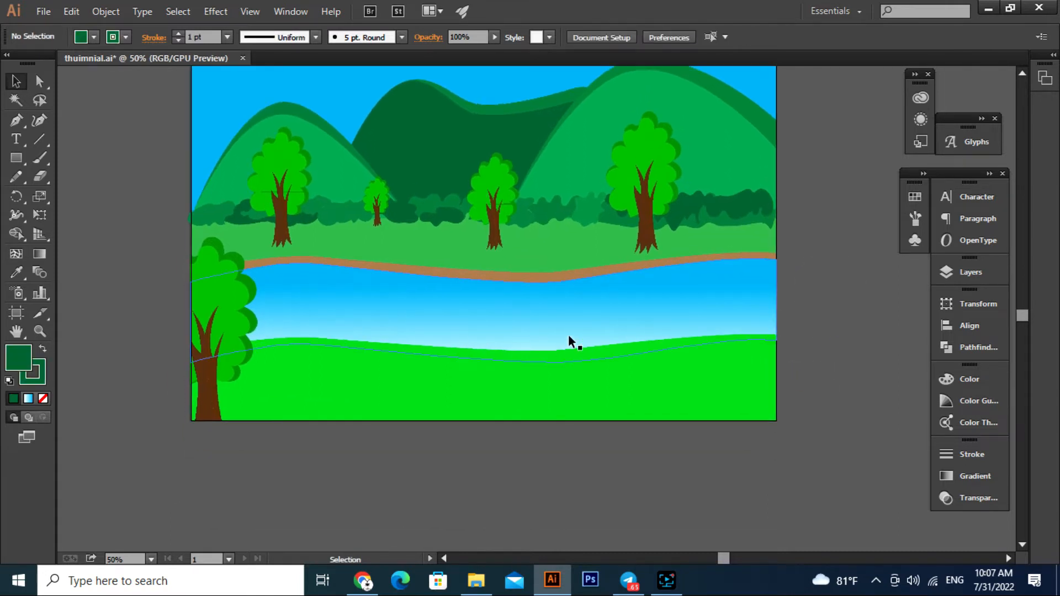
{"action": "left_click_drag", "start_coordinate": [484, 304], "coordinate": [486, 318]}
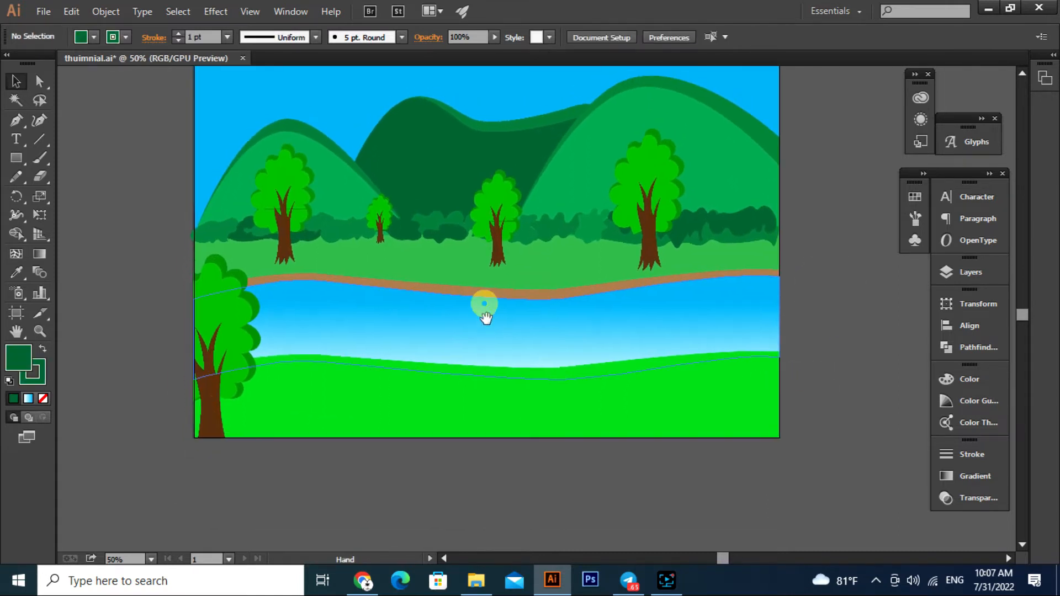
{"action": "left_click", "coordinate": [32, 160]}
{"action": "left_click", "coordinate": [316, 37]}
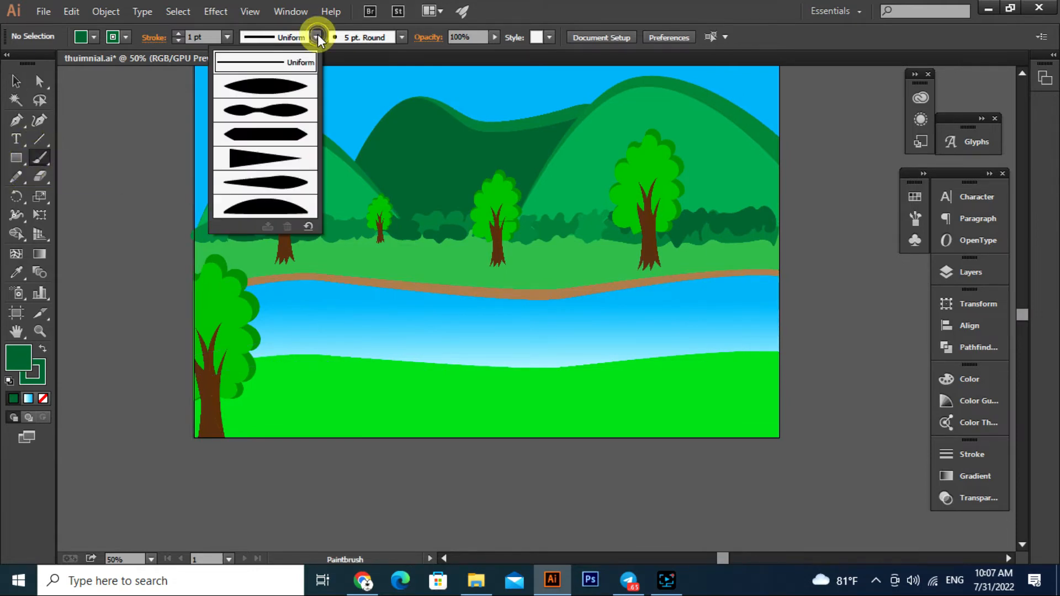
{"action": "left_click", "coordinate": [279, 90]}
{"action": "left_click", "coordinate": [399, 37]}
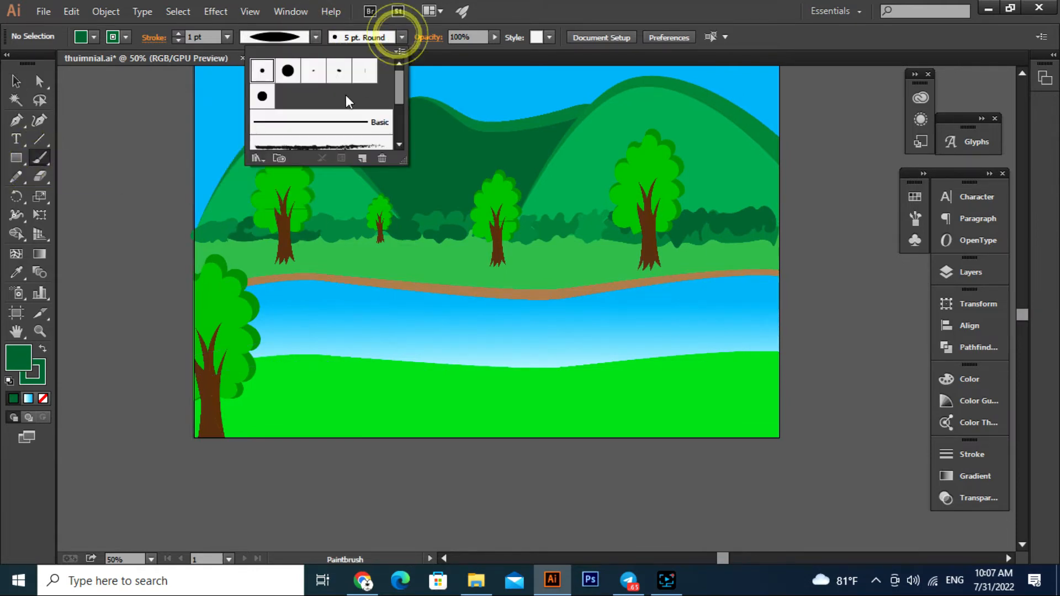
{"action": "left_click", "coordinate": [316, 118]}
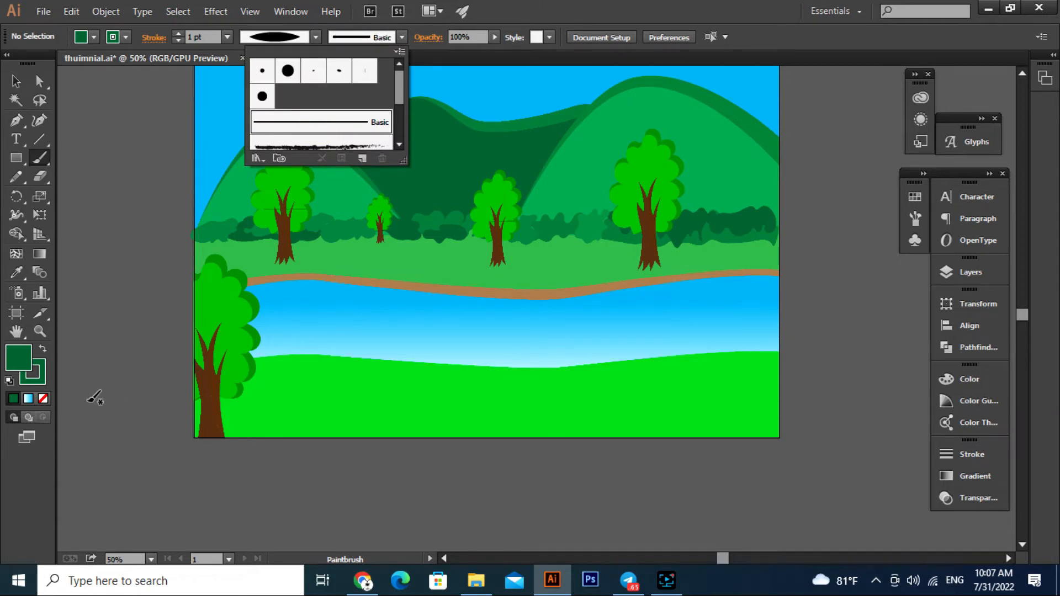
{"action": "left_click", "coordinate": [43, 402]}
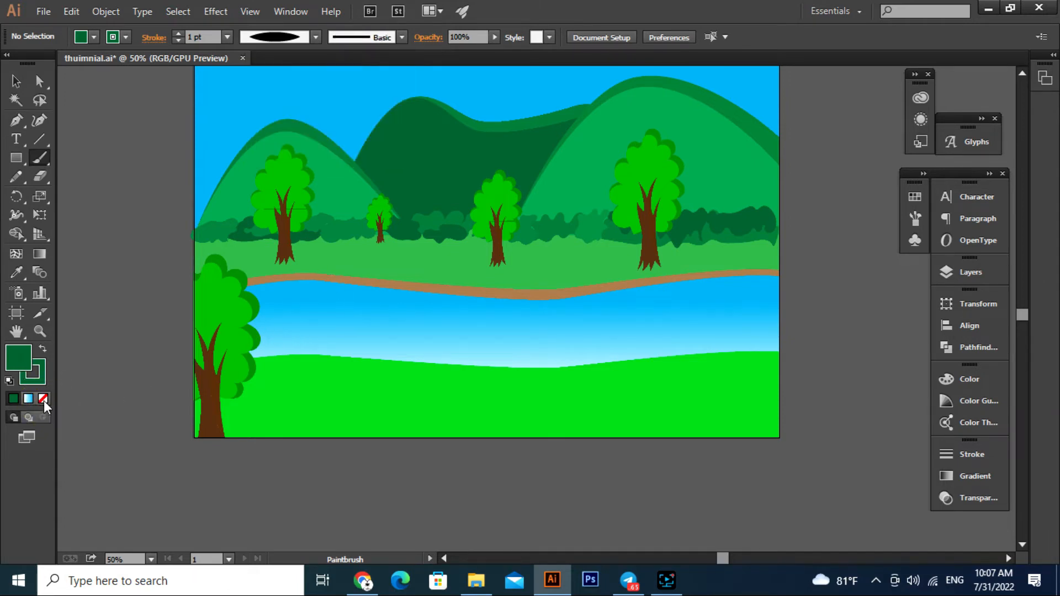
{"action": "left_click", "coordinate": [43, 399]}
Step: Paint six wavy strokes spread along the river, redoing the one nearest the far bank's right end
{"action": "scroll", "coordinate": [272, 305], "scroll_direction": "up", "scroll_amount": 1}
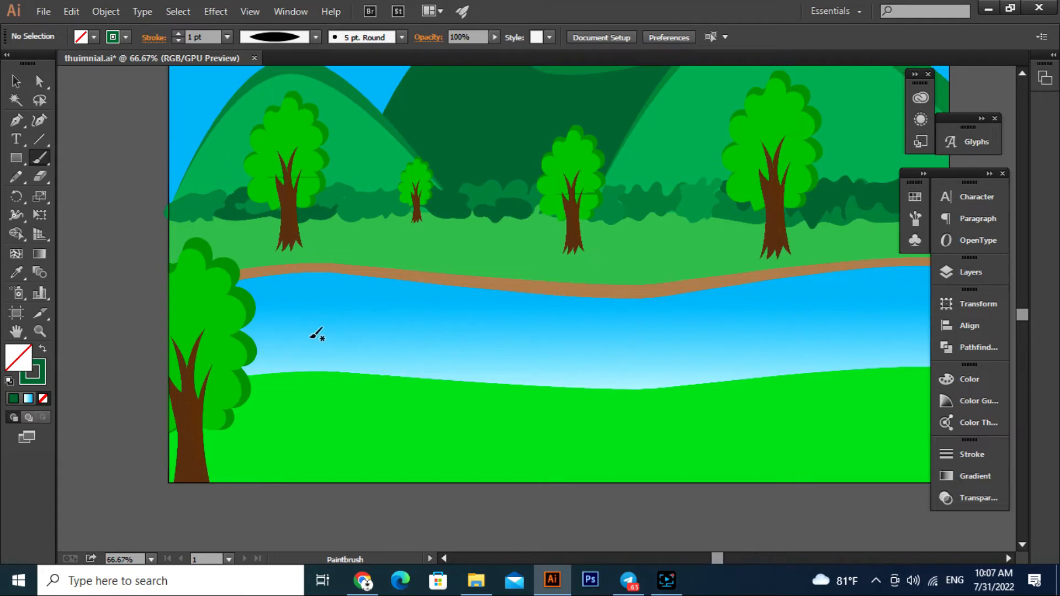
{"action": "mouse_move", "coordinate": [282, 343]}
{"action": "left_mouse_down"}
{"action": "mouse_move", "coordinate": [327, 334]}
{"action": "mouse_move", "coordinate": [396, 341]}
{"action": "left_mouse_up"}
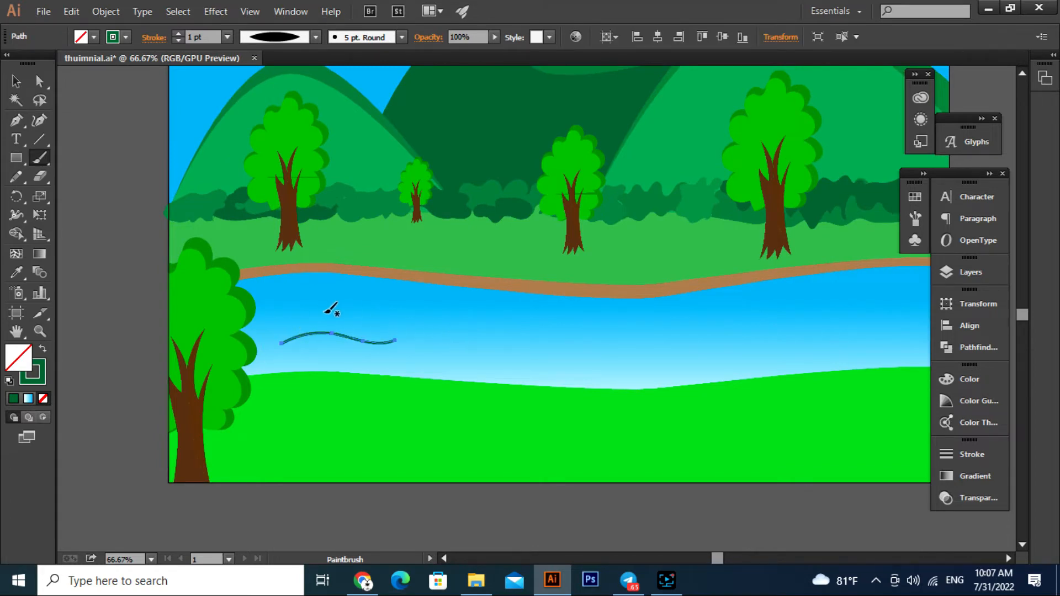
{"action": "left_click_drag", "start_coordinate": [337, 305], "coordinate": [451, 310]}
{"action": "left_click_drag", "start_coordinate": [613, 359], "coordinate": [532, 355]}
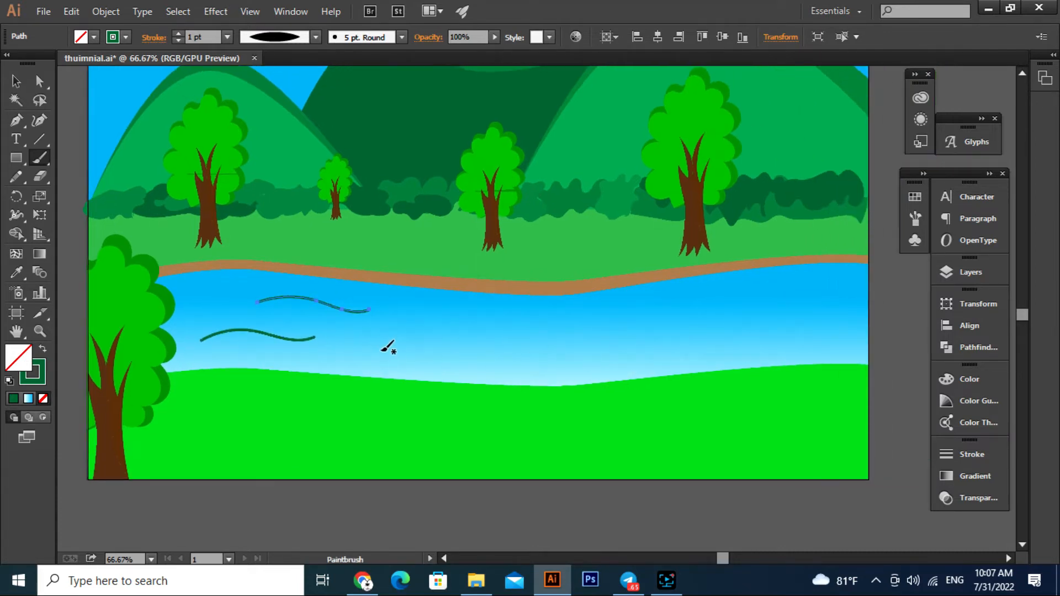
{"action": "left_click_drag", "start_coordinate": [394, 355], "coordinate": [544, 355]}
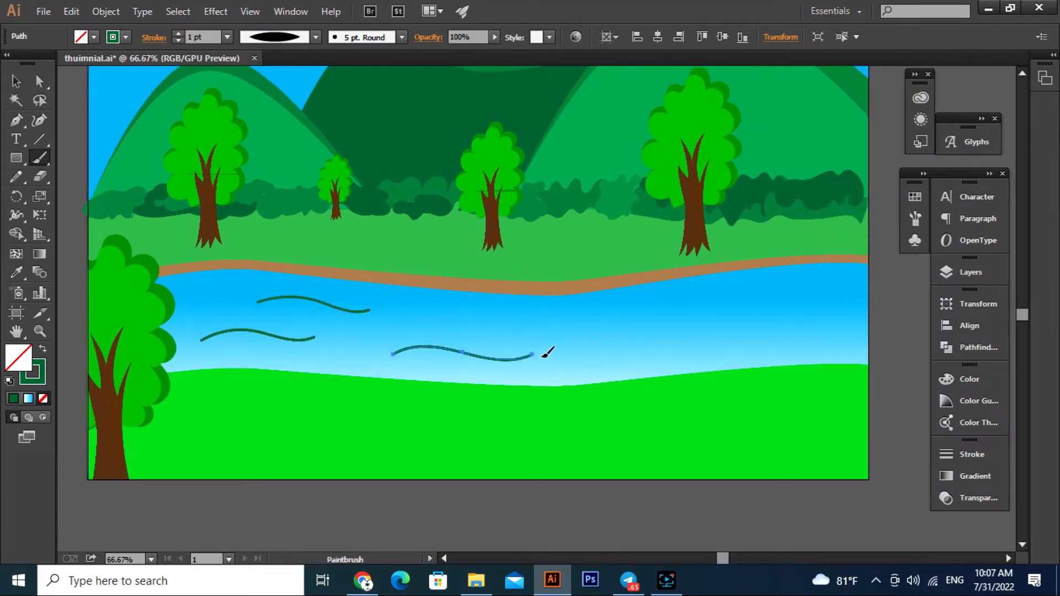
{"action": "mouse_move", "coordinate": [497, 319]}
{"action": "left_mouse_down"}
{"action": "mouse_move", "coordinate": [556, 307]}
{"action": "mouse_move", "coordinate": [628, 319]}
{"action": "left_mouse_up"}
{"action": "mouse_move", "coordinate": [702, 343]}
{"action": "left_mouse_down"}
{"action": "mouse_move", "coordinate": [574, 343]}
{"action": "mouse_move", "coordinate": [636, 333]}
{"action": "left_mouse_up"}
{"action": "left_click_drag", "start_coordinate": [706, 343], "coordinate": [711, 340]}
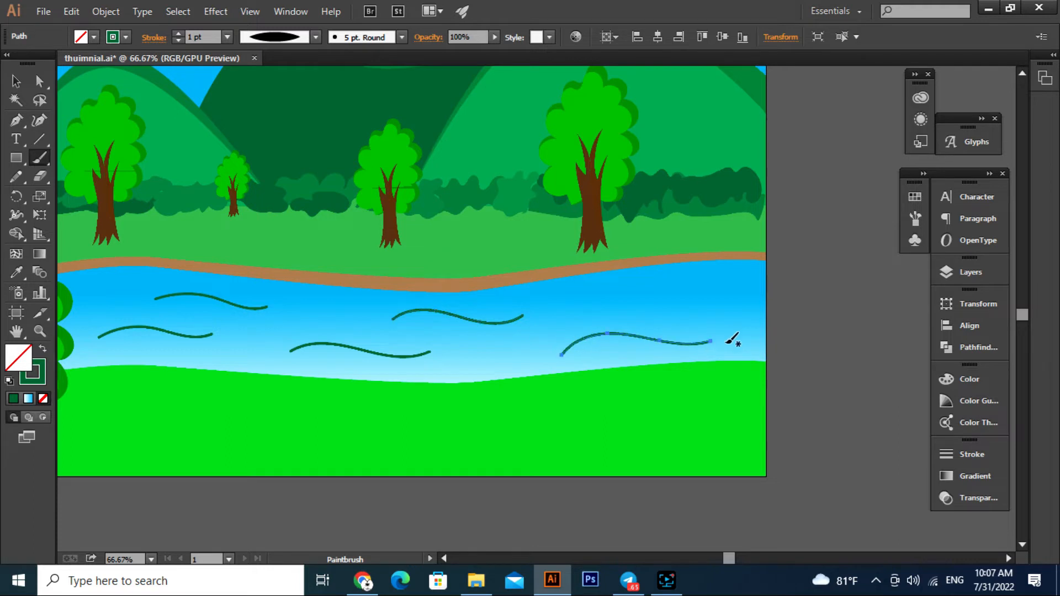
{"action": "mouse_move", "coordinate": [635, 301]}
{"action": "left_mouse_down"}
{"action": "mouse_move", "coordinate": [671, 287]}
{"action": "mouse_move", "coordinate": [765, 284]}
{"action": "left_mouse_up"}
{"action": "key", "text": "ctrl+z"}
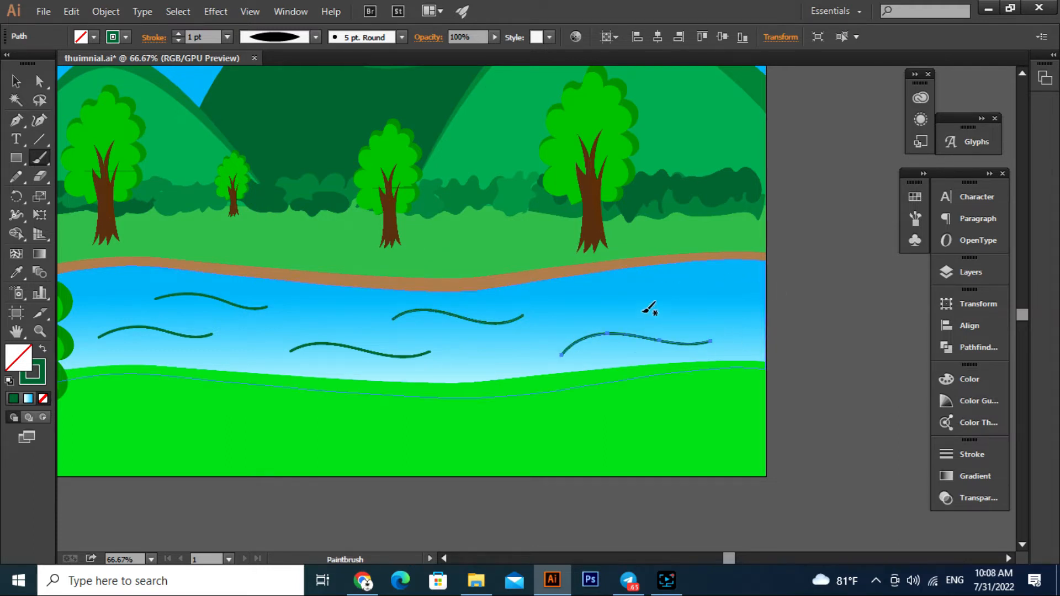
{"action": "mouse_move", "coordinate": [617, 298]}
{"action": "left_mouse_down"}
{"action": "mouse_move", "coordinate": [638, 288]}
{"action": "mouse_move", "coordinate": [716, 299]}
{"action": "mouse_move", "coordinate": [752, 286]}
{"action": "left_mouse_up"}
Step: Apply the Basic brush to all six wave strokes on the river
{"action": "key", "text": "v"}
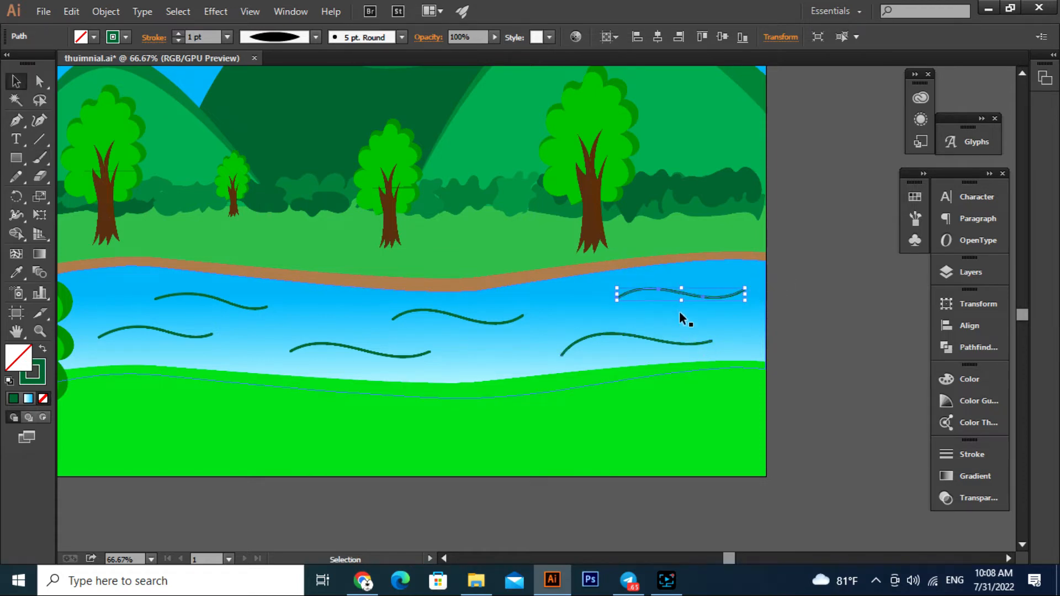
{"action": "scroll", "coordinate": [604, 323], "scroll_direction": "left", "scroll_amount": 2}
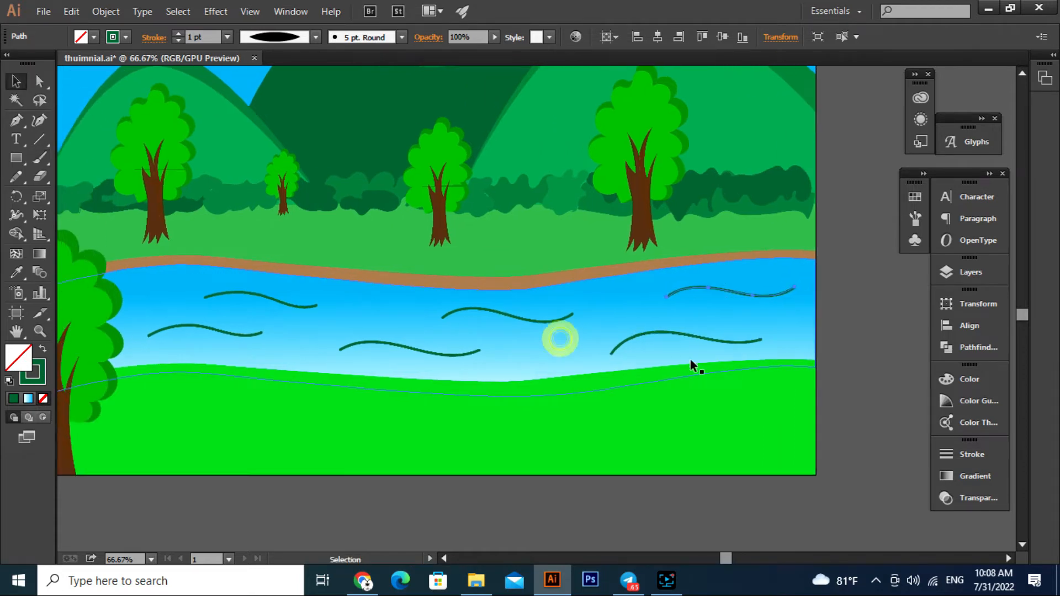
{"action": "left_click", "coordinate": [710, 338], "text": "shift"}
{"action": "left_click", "coordinate": [541, 321], "text": "shift"}
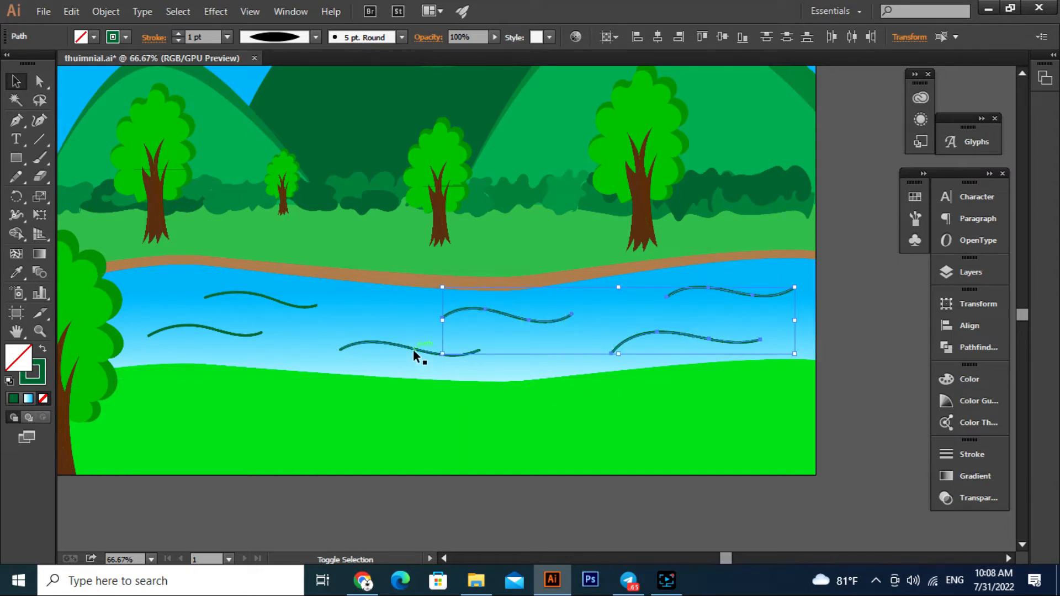
{"action": "left_click", "coordinate": [412, 349], "text": "shift"}
{"action": "left_click", "coordinate": [241, 292], "text": "shift"}
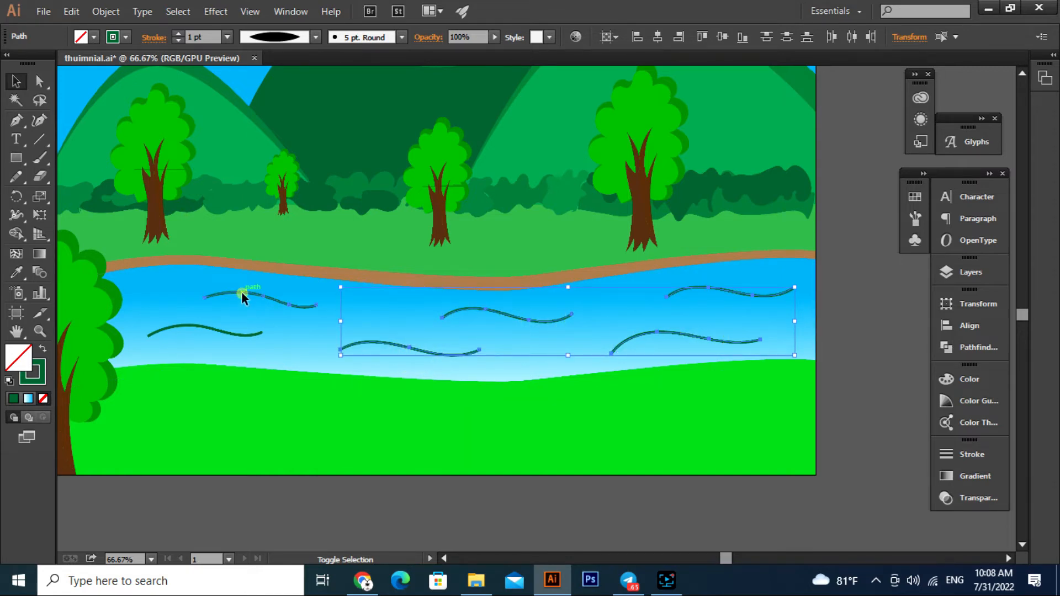
{"action": "left_click", "coordinate": [183, 326], "text": "shift"}
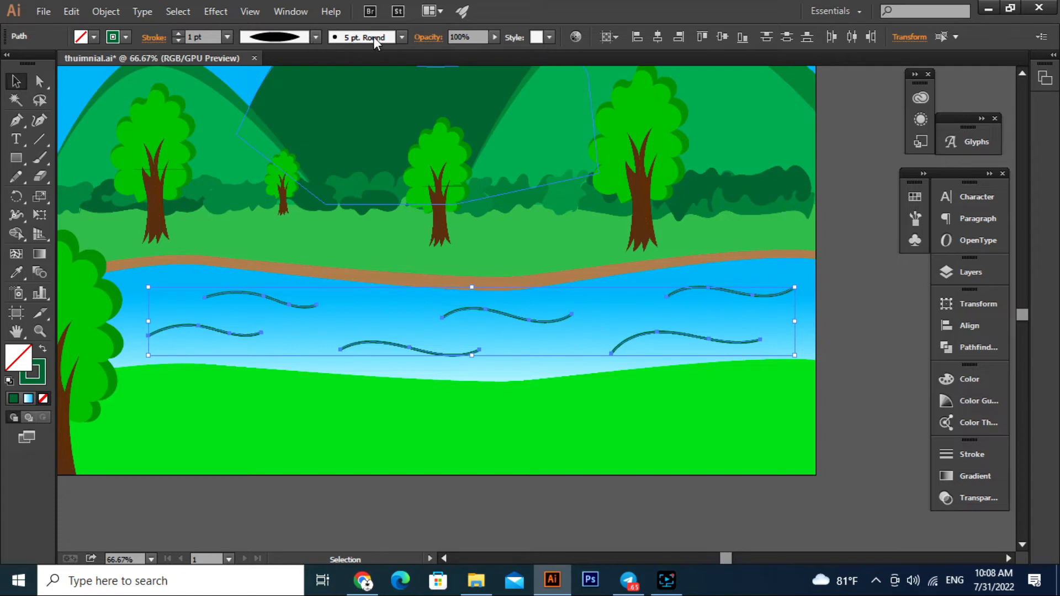
{"action": "left_click", "coordinate": [401, 37]}
{"action": "left_click", "coordinate": [344, 119]}
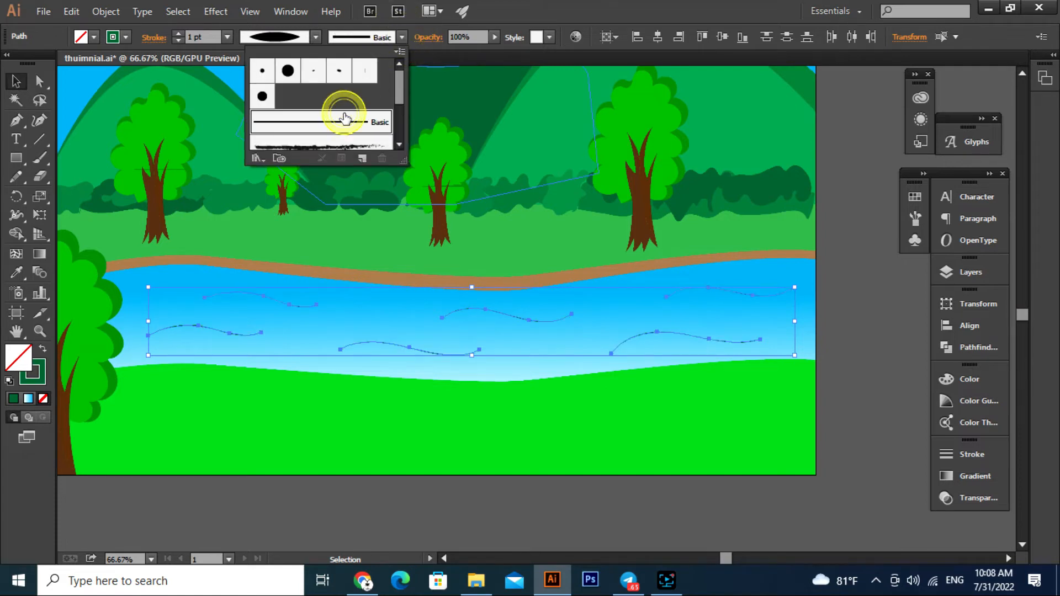
Step: Set the stroke weight of the six waves to 5 pt and their stroke color to white
{"action": "left_click", "coordinate": [178, 33]}
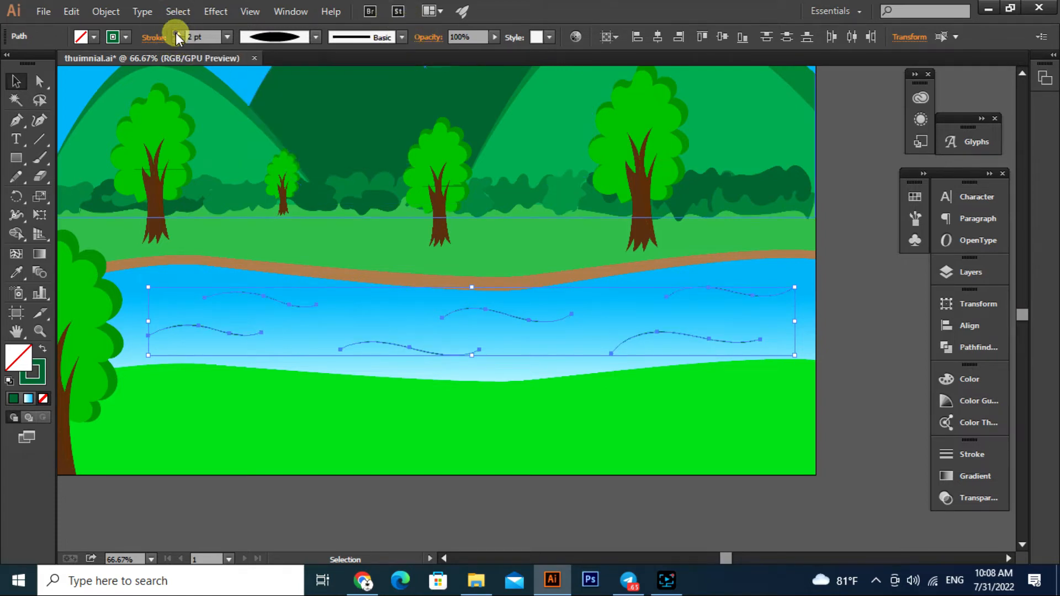
{"action": "left_click", "coordinate": [178, 33]}
{"action": "left_click", "coordinate": [178, 34]}
{"action": "left_click", "coordinate": [178, 33]}
{"action": "left_click", "coordinate": [113, 37]}
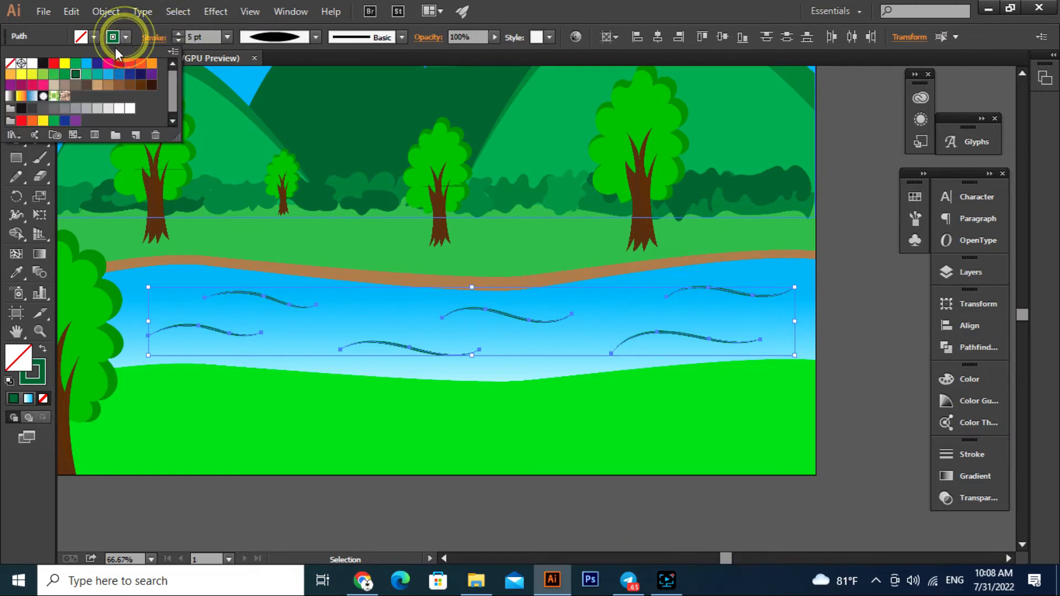
{"action": "left_click", "coordinate": [33, 65]}
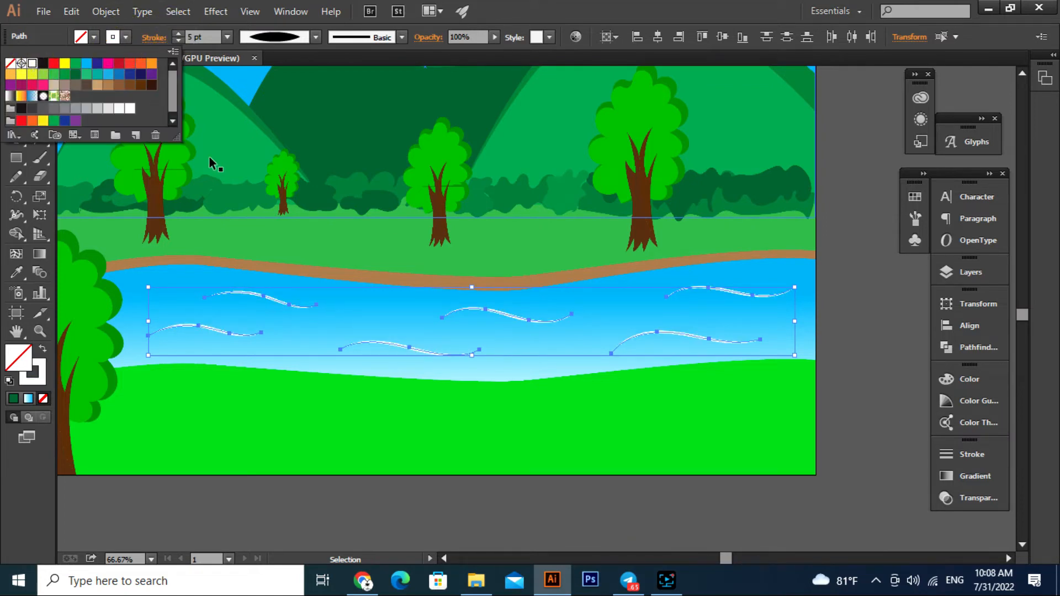
{"action": "left_click", "coordinate": [849, 381]}
{"action": "left_click", "coordinate": [851, 382]}
Step: Draw a narrow upright ellipse over the river just above the foreground grass, near the middle of the bank
{"action": "scroll", "coordinate": [851, 382], "scroll_direction": "down", "scroll_amount": 2}
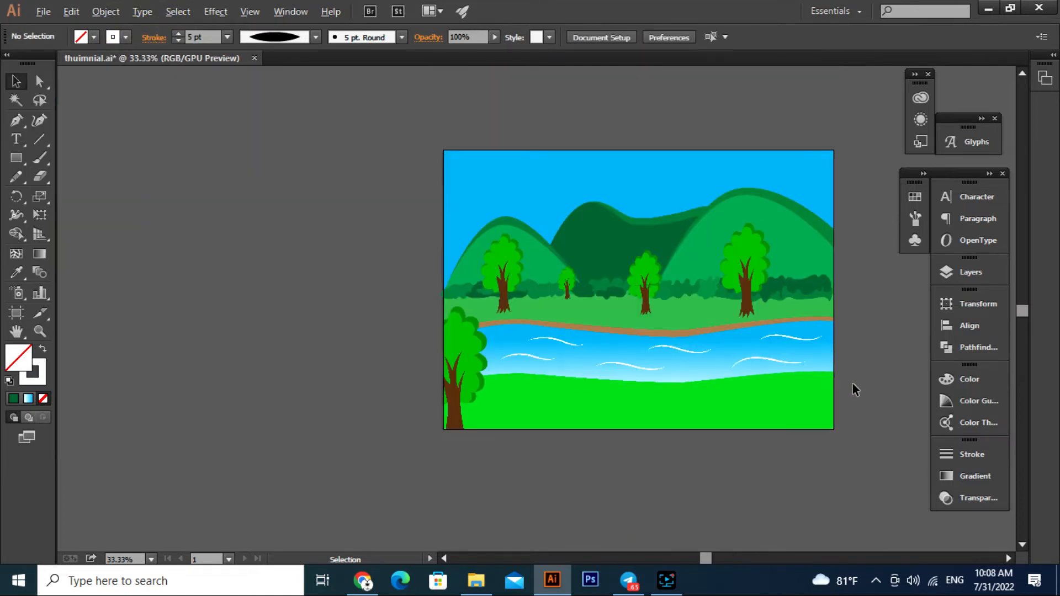
{"action": "left_click_drag", "start_coordinate": [844, 438], "coordinate": [746, 358]}
{"action": "scroll", "coordinate": [575, 366], "scroll_direction": "up", "scroll_amount": 1}
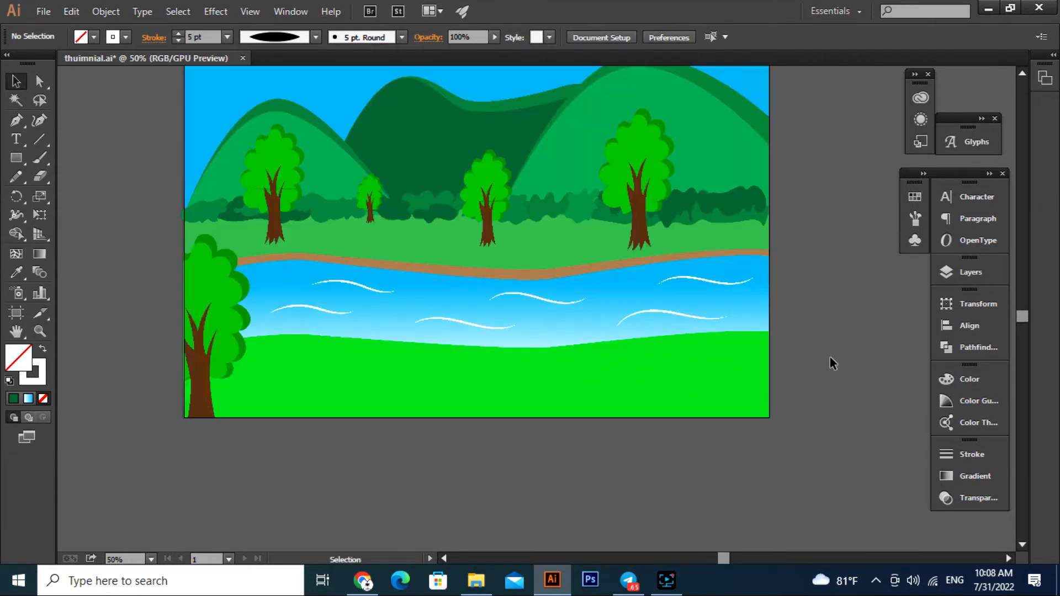
{"action": "left_click_drag", "start_coordinate": [830, 356], "coordinate": [827, 387]}
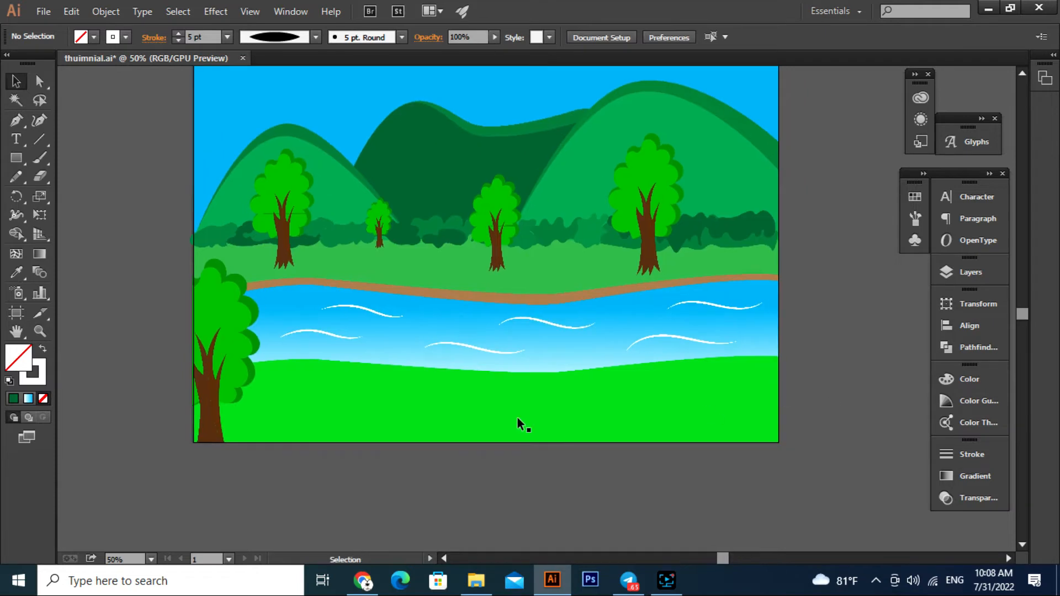
{"action": "left_click_drag", "start_coordinate": [19, 164], "coordinate": [53, 190]}
{"action": "scroll", "coordinate": [601, 414], "scroll_direction": "up", "scroll_amount": 2}
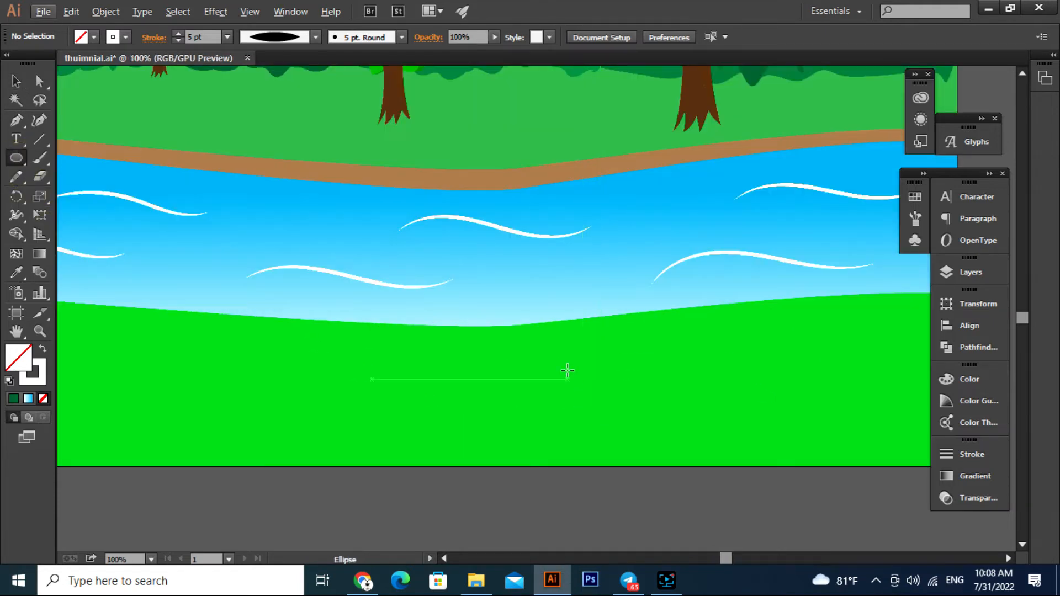
{"action": "left_click_drag", "start_coordinate": [525, 275], "coordinate": [551, 327]}
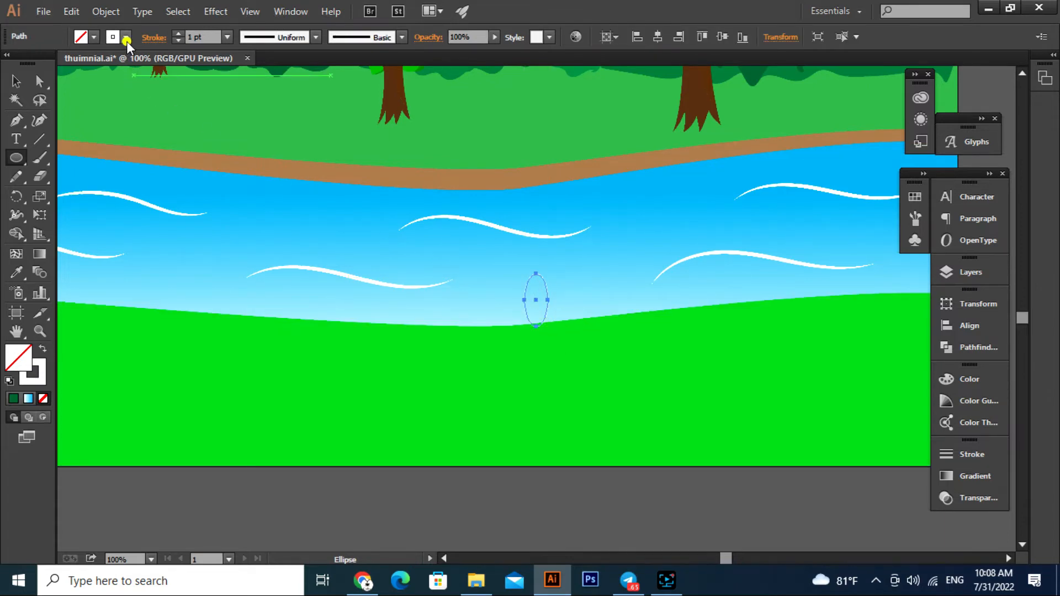
Step: Remove the ellipse's stroke and fill it with the pink color FF1AAD
{"action": "left_click", "coordinate": [127, 39]}
{"action": "left_click", "coordinate": [8, 65]}
{"action": "left_click", "coordinate": [96, 39]}
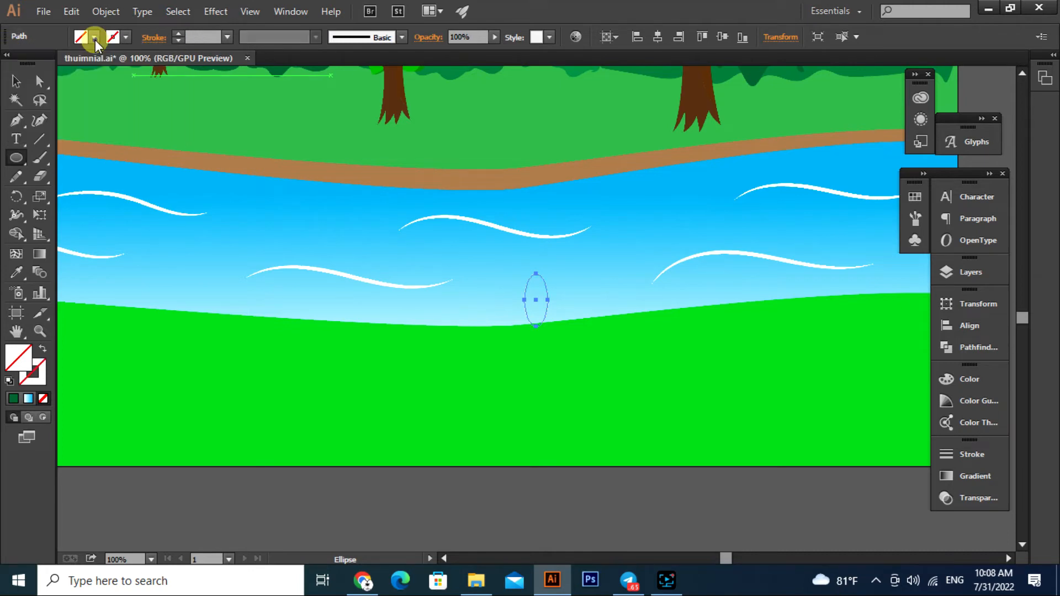
{"action": "left_click", "coordinate": [108, 64]}
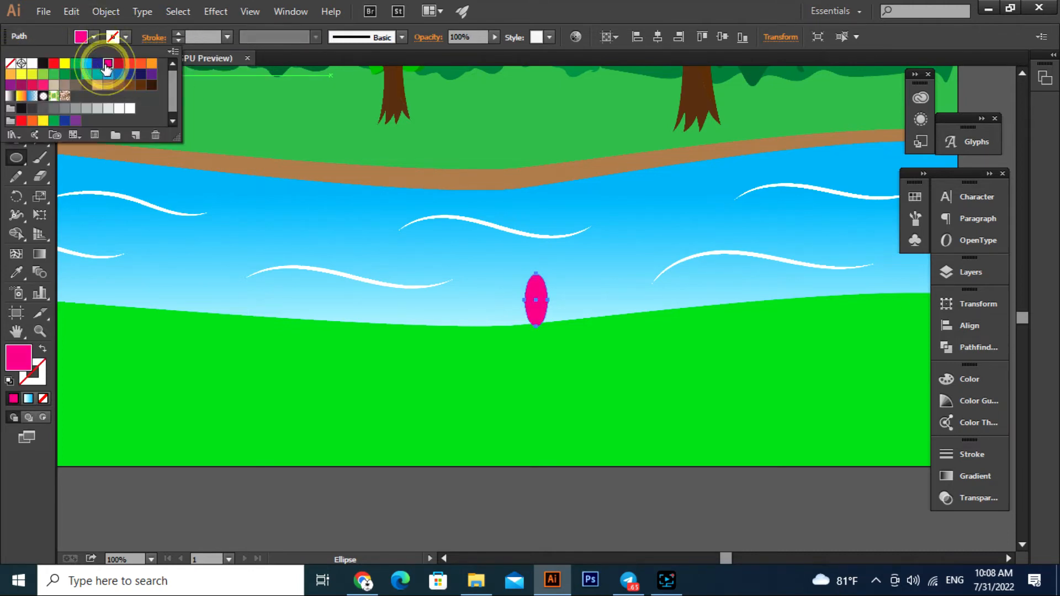
{"action": "double_click", "coordinate": [19, 361]}
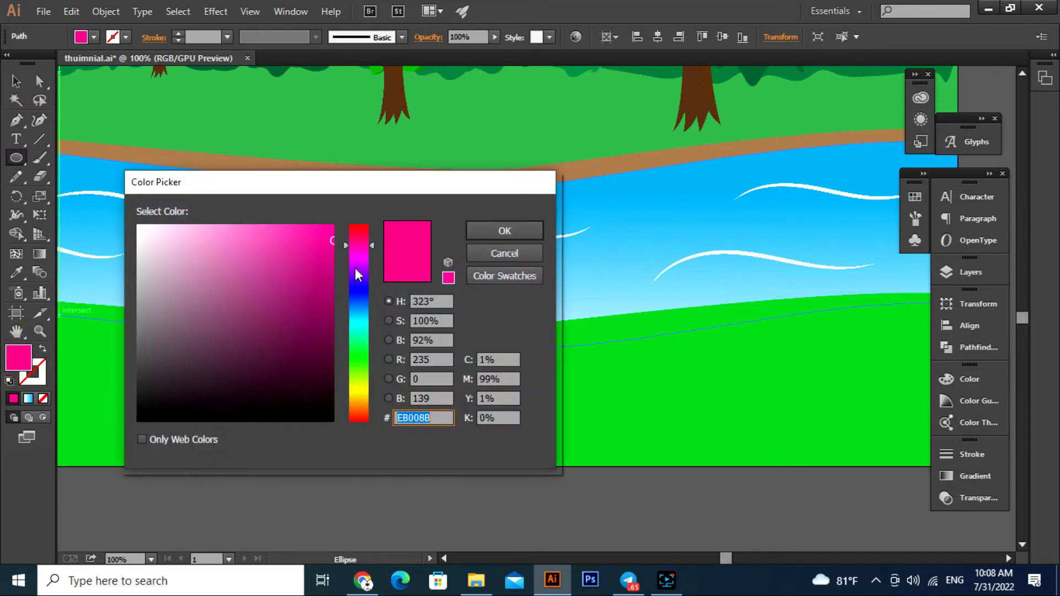
{"action": "left_click_drag", "start_coordinate": [329, 239], "coordinate": [316, 224]}
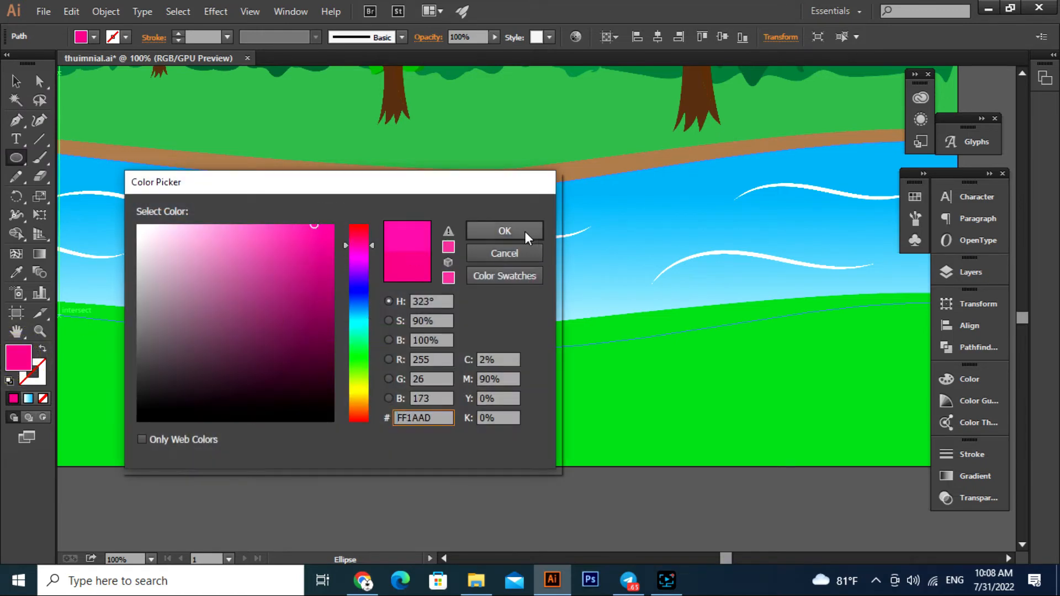
{"action": "left_click", "coordinate": [524, 233]}
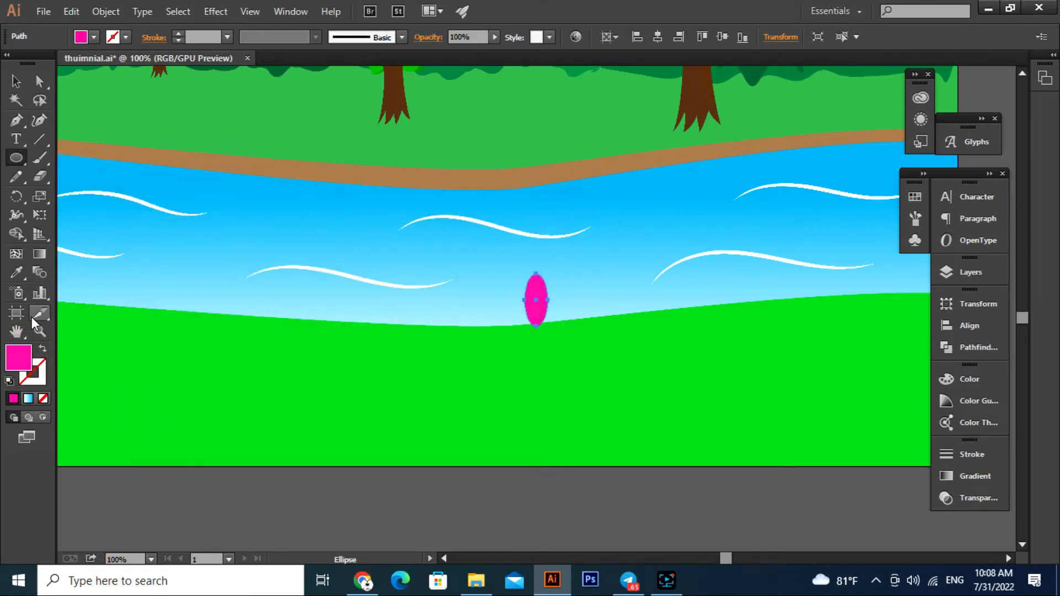
Step: Rotate copies of the pink ellipse about its lower end in 45° increments to form an eight-petal flower
{"action": "left_click", "coordinate": [18, 197]}
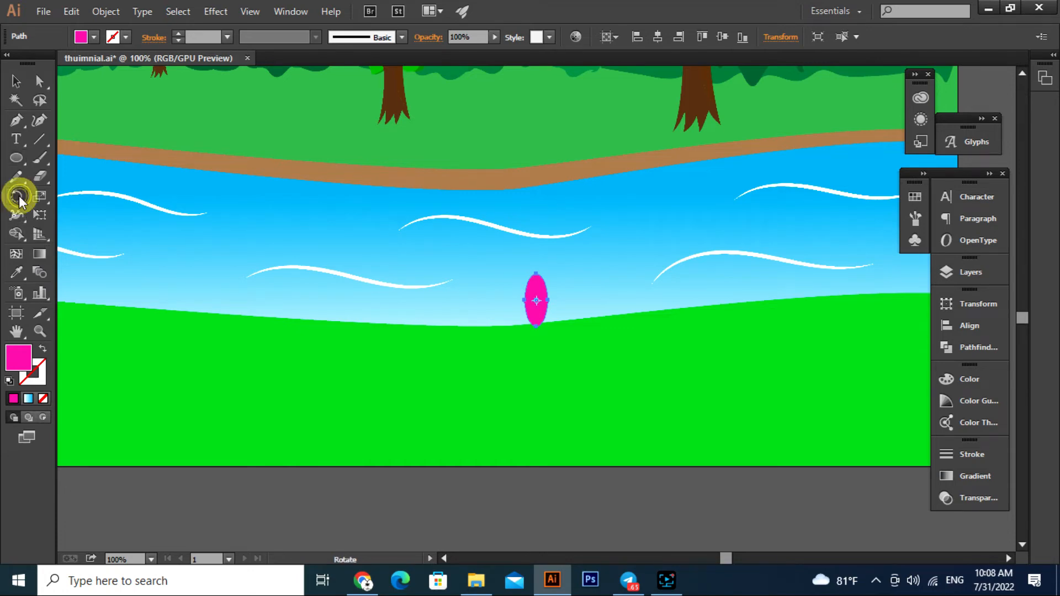
{"action": "left_click", "coordinate": [537, 328], "text": "alt"}
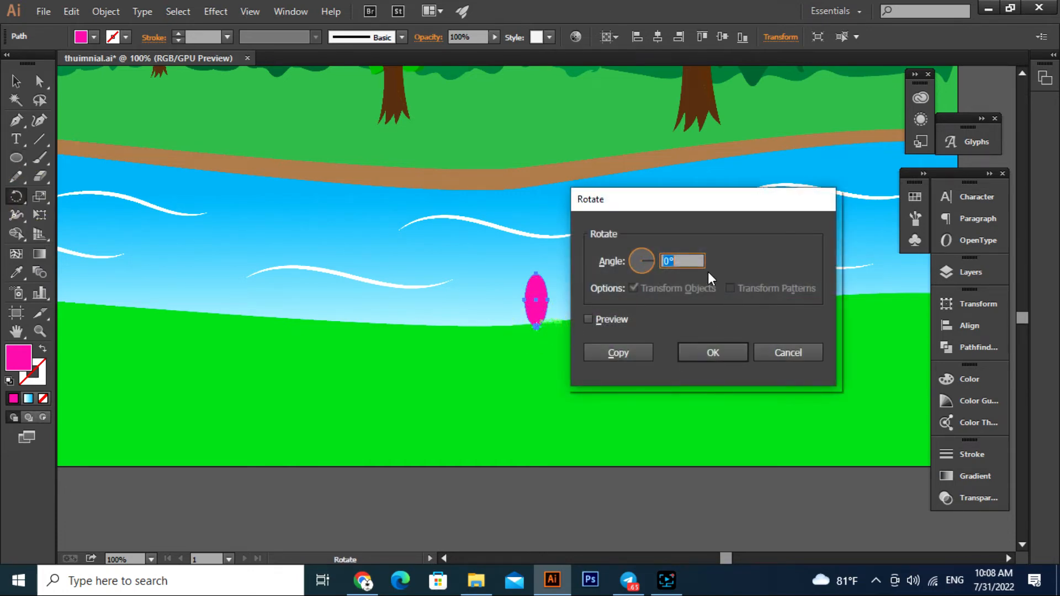
{"action": "type", "text": "45"}
{"action": "left_click", "coordinate": [591, 319]}
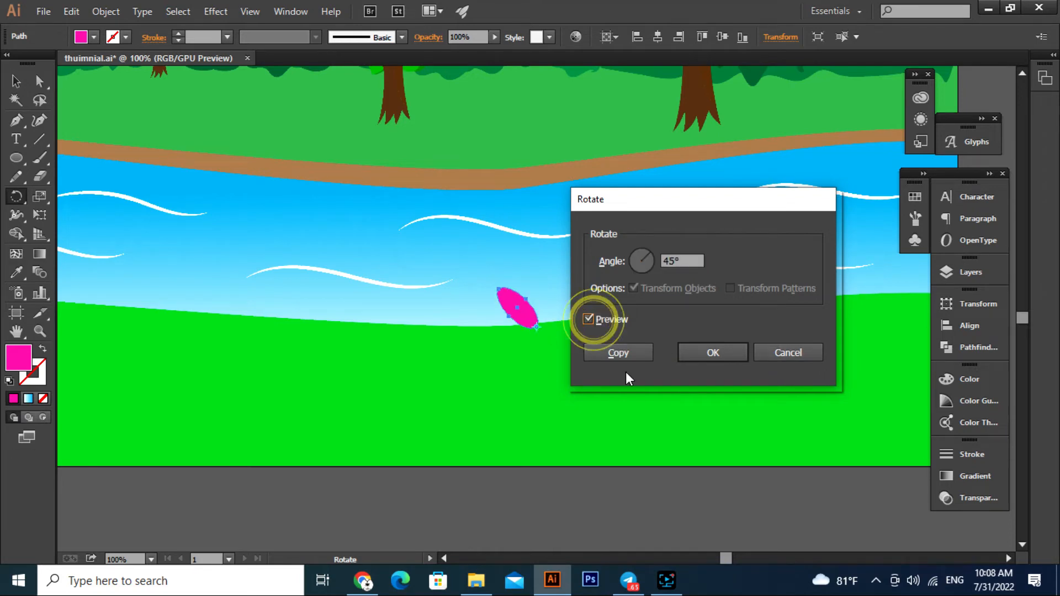
{"action": "left_click", "coordinate": [620, 352]}
{"action": "key", "text": "ctrl+d"}
{"action": "key", "text": "ctrl+d"}
{"action": "key", "text": "ctrl+d"}
{"action": "key", "text": "ctrl+d"}
{"action": "key", "text": "ctrl+d"}
{"action": "key", "text": "ctrl+d"}
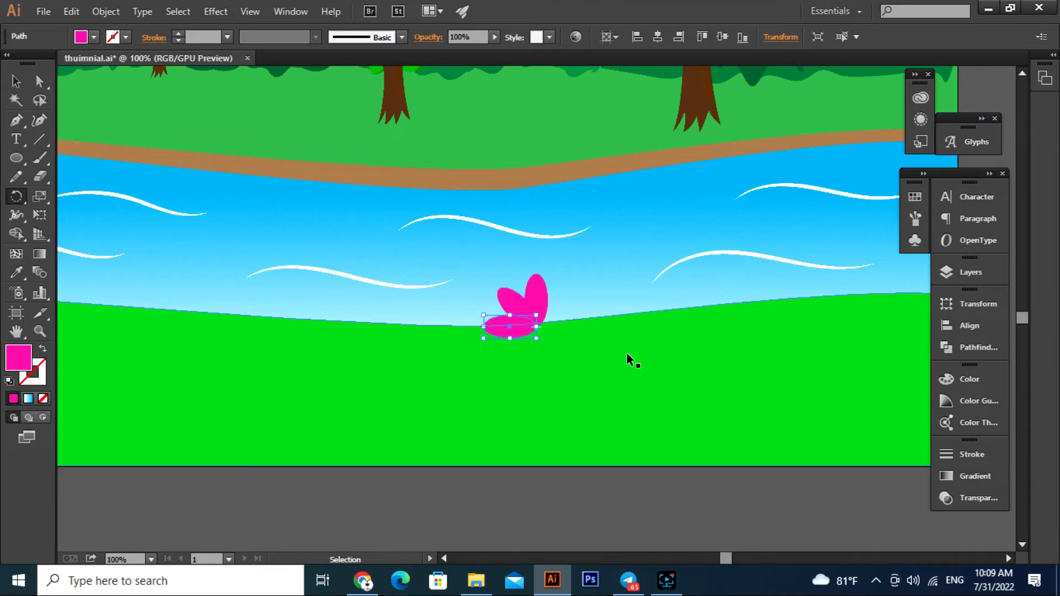
{"action": "key", "text": "ctrl+d"}
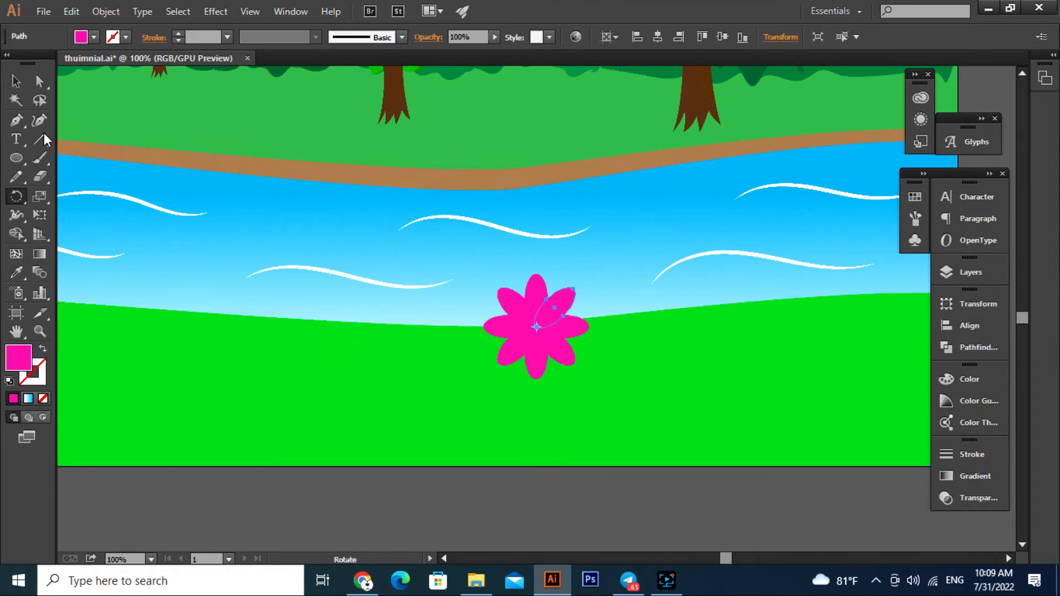
Step: Select all eight pink petals and unite them into a single flower shape with Pathfinder
{"action": "key", "text": "v"}
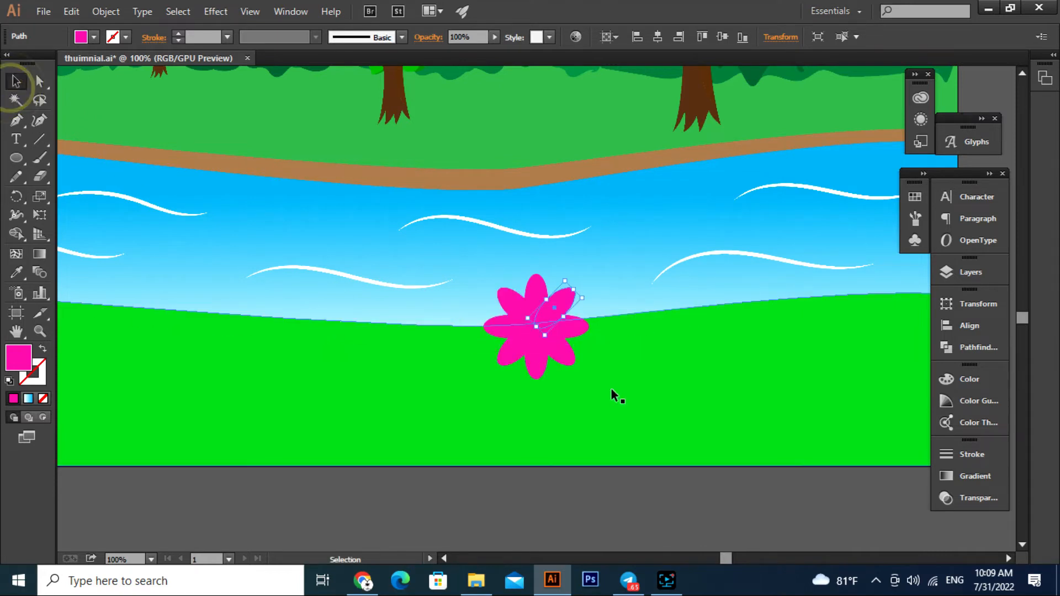
{"action": "left_click", "coordinate": [574, 331], "text": "shift"}
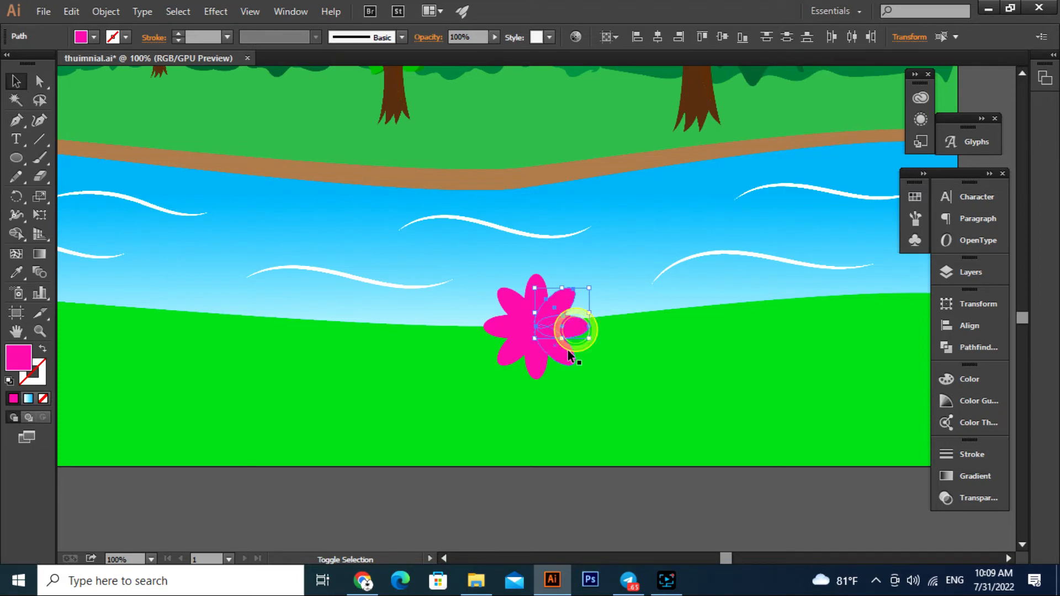
{"action": "left_click", "coordinate": [534, 371], "text": "shift"}
{"action": "left_click", "coordinate": [506, 363], "text": "shift"}
{"action": "left_click", "coordinate": [485, 327], "text": "shift"}
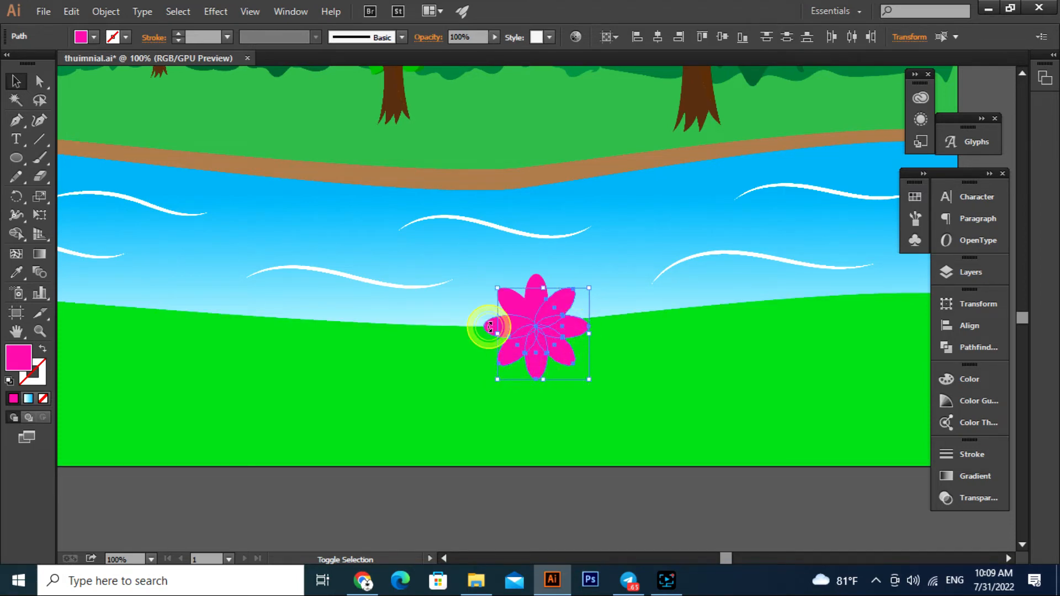
{"action": "left_click", "coordinate": [507, 297], "text": "shift"}
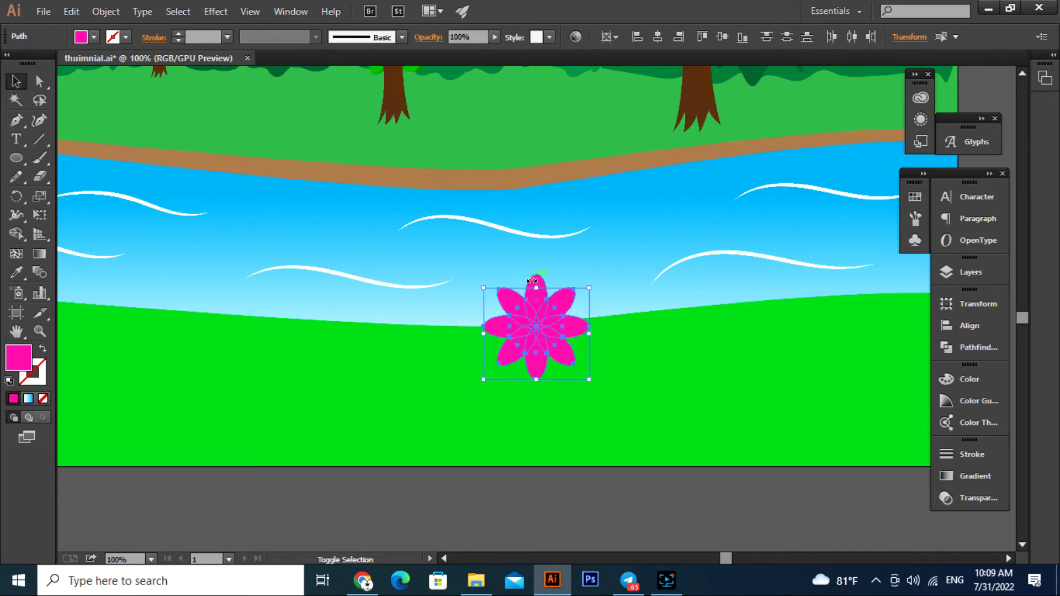
{"action": "left_click", "coordinate": [539, 282], "text": "shift"}
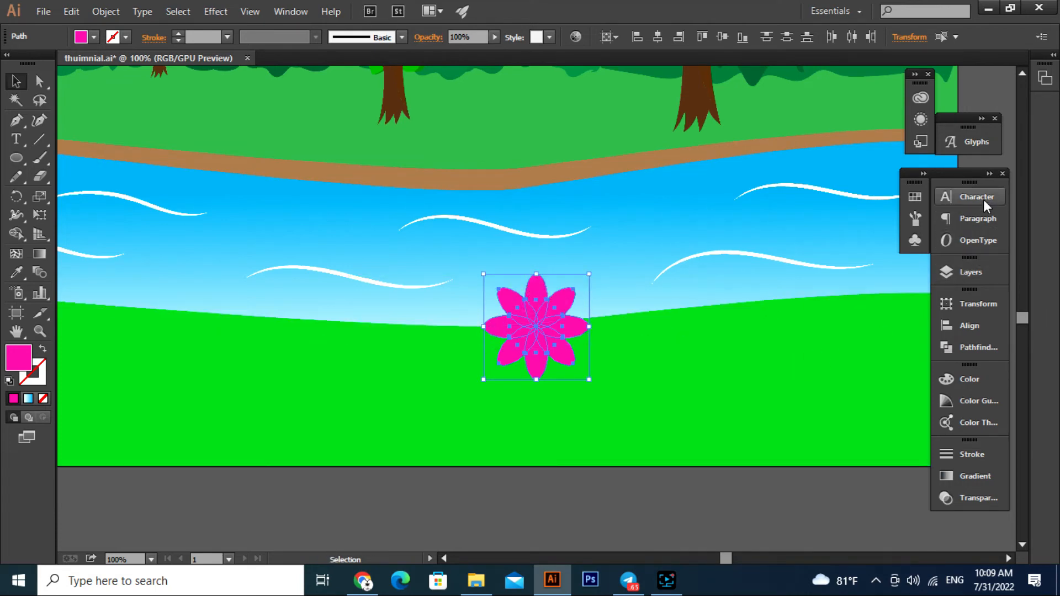
{"action": "left_click", "coordinate": [973, 346]}
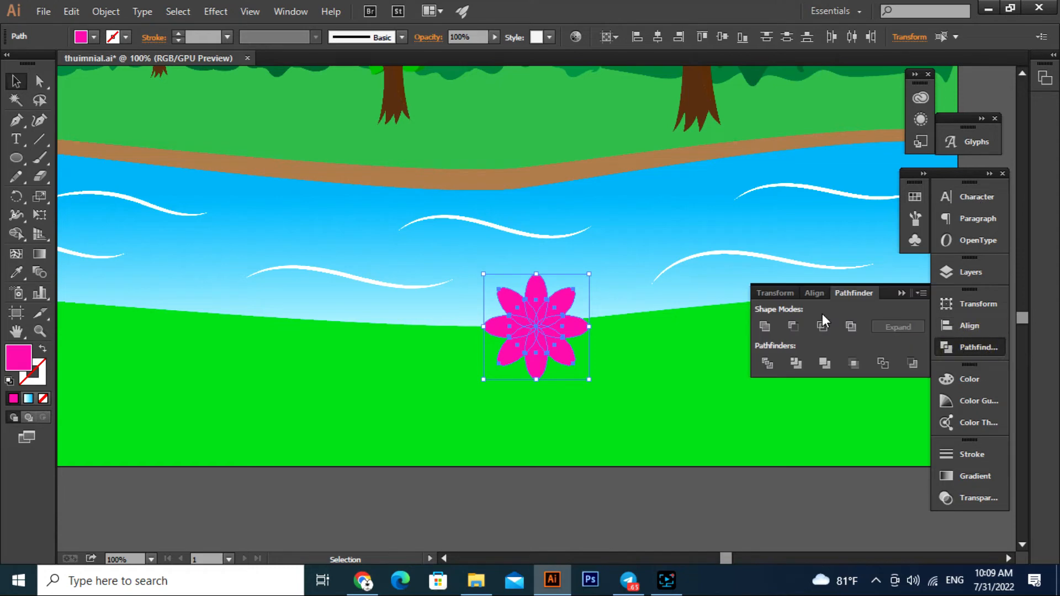
{"action": "left_click", "coordinate": [765, 326]}
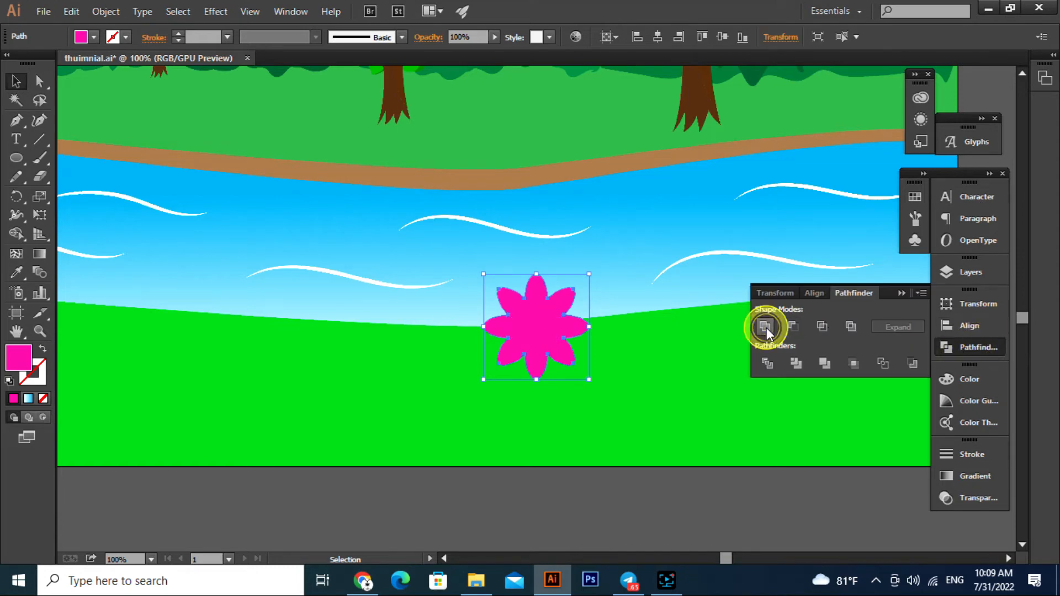
{"action": "left_click", "coordinate": [566, 514]}
{"action": "left_click", "coordinate": [900, 292]}
Step: Add a smaller centered copy of the pink flower on top of it and fill the copy with E0009B
{"action": "left_click", "coordinate": [564, 333]}
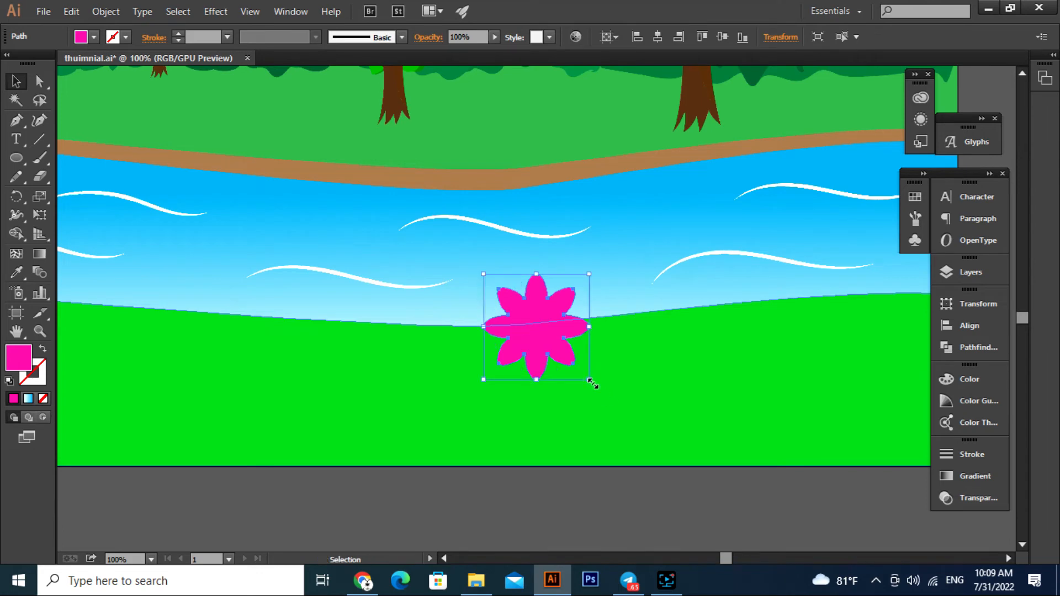
{"action": "left_click_drag", "start_coordinate": [590, 380], "coordinate": [577, 367]}
{"action": "double_click", "coordinate": [26, 366]}
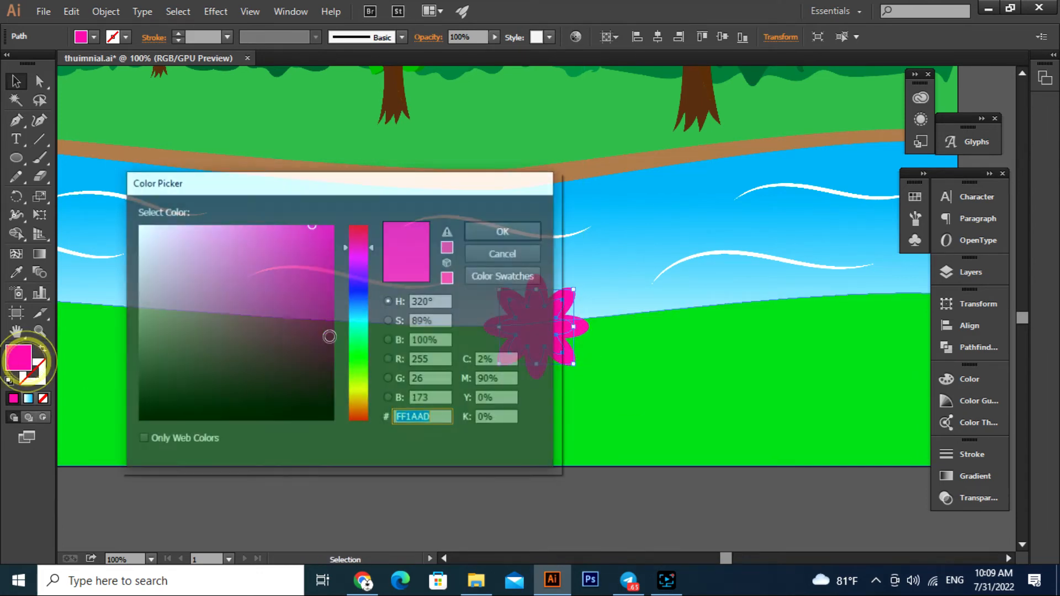
{"action": "left_click", "coordinate": [332, 236]}
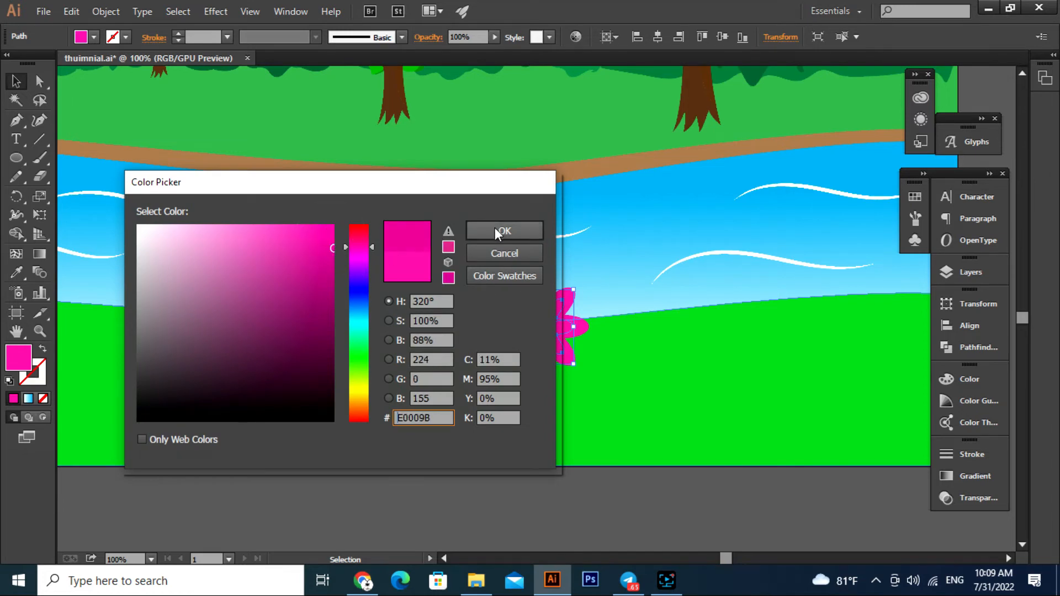
{"action": "left_click", "coordinate": [494, 230]}
{"action": "left_click", "coordinate": [568, 500]}
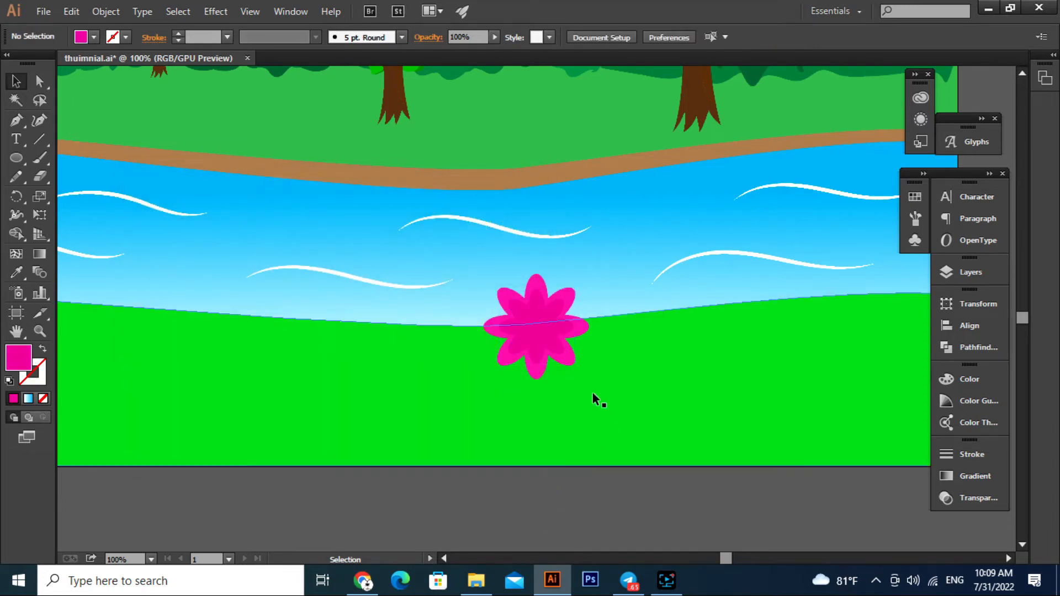
Step: Draw a small circle at the center of the flower and fill it with the orange swatch
{"action": "scroll", "coordinate": [557, 316], "scroll_direction": "up", "scroll_amount": 1}
{"action": "left_click", "coordinate": [514, 325]}
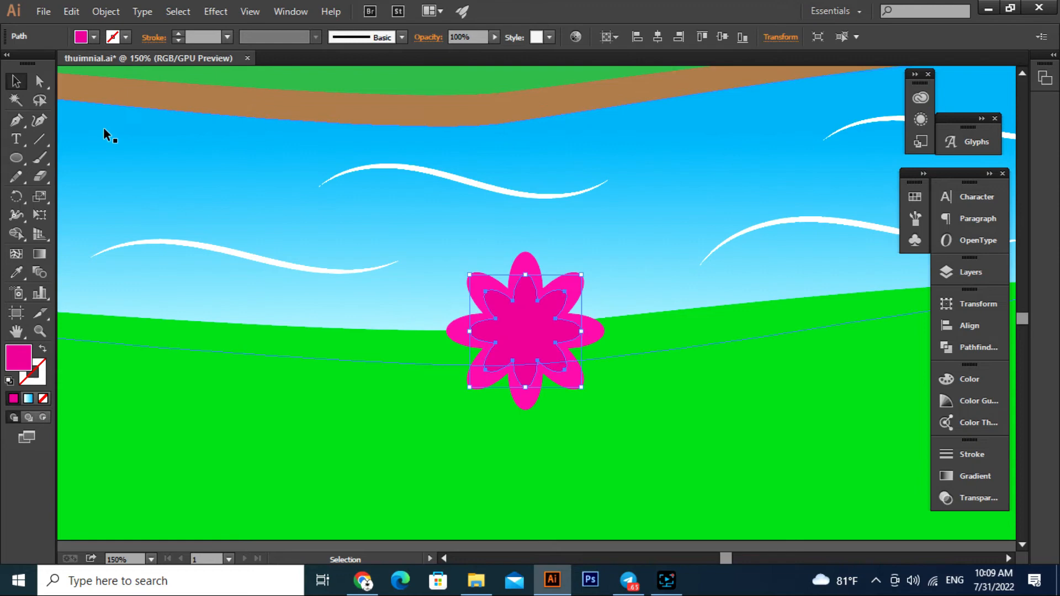
{"action": "left_click", "coordinate": [16, 158]}
{"action": "left_click_drag", "start_coordinate": [526, 331], "coordinate": [539, 345]}
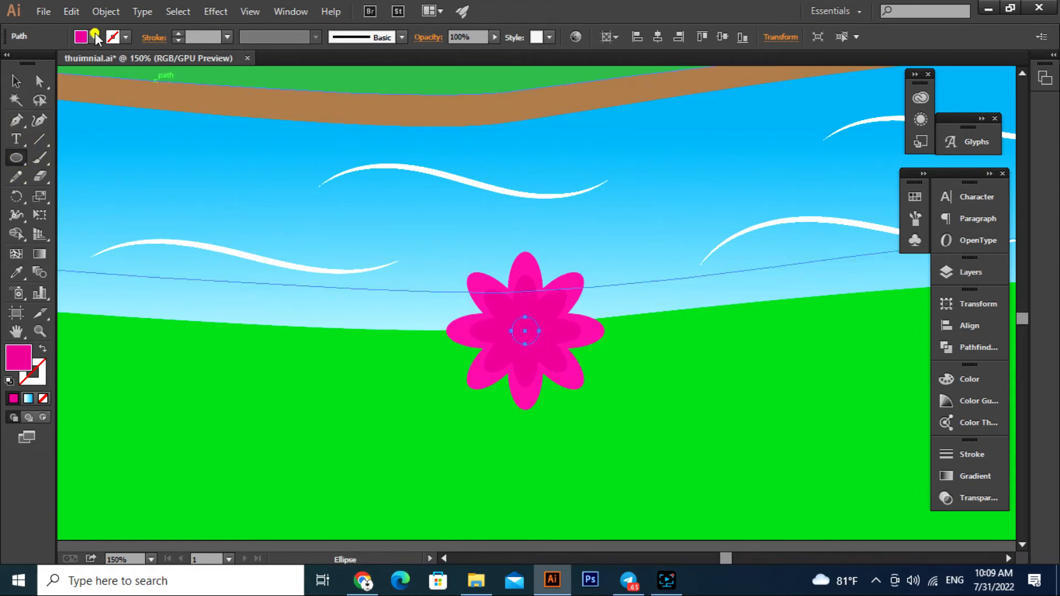
{"action": "left_click", "coordinate": [95, 37]}
{"action": "left_click", "coordinate": [151, 63]}
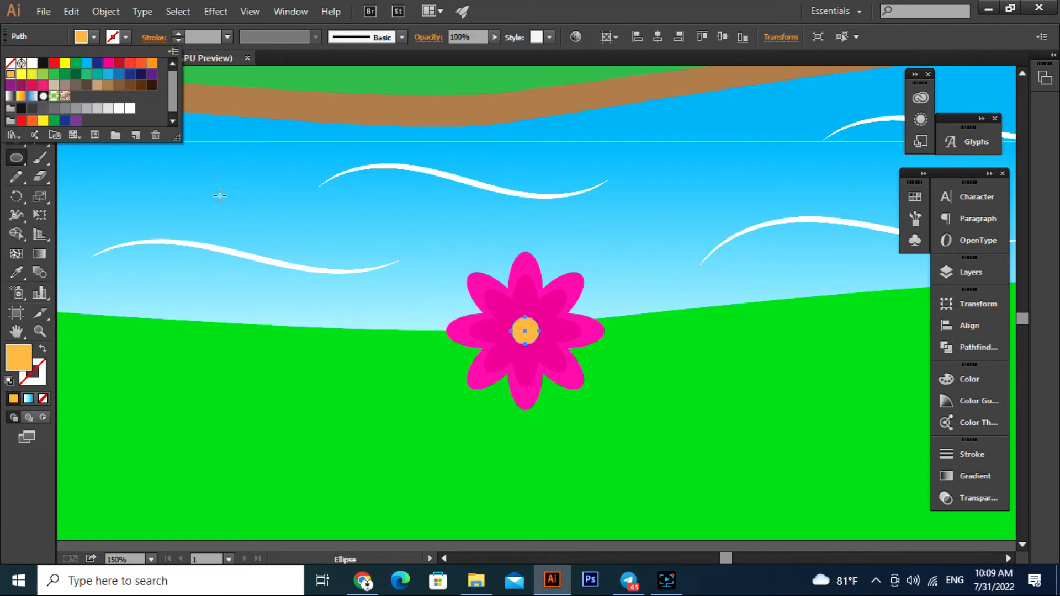
{"action": "left_click", "coordinate": [151, 63]}
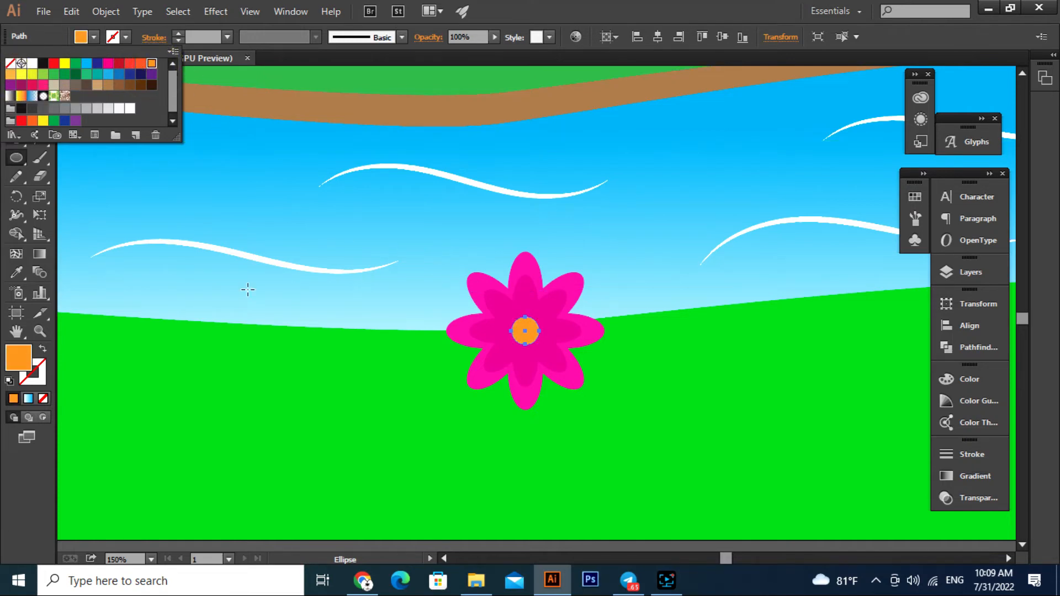
{"action": "key", "text": "Escape"}
{"action": "key", "text": "v"}
{"action": "left_click", "coordinate": [309, 397]}
{"action": "scroll", "coordinate": [309, 393], "scroll_direction": "down", "scroll_amount": 2}
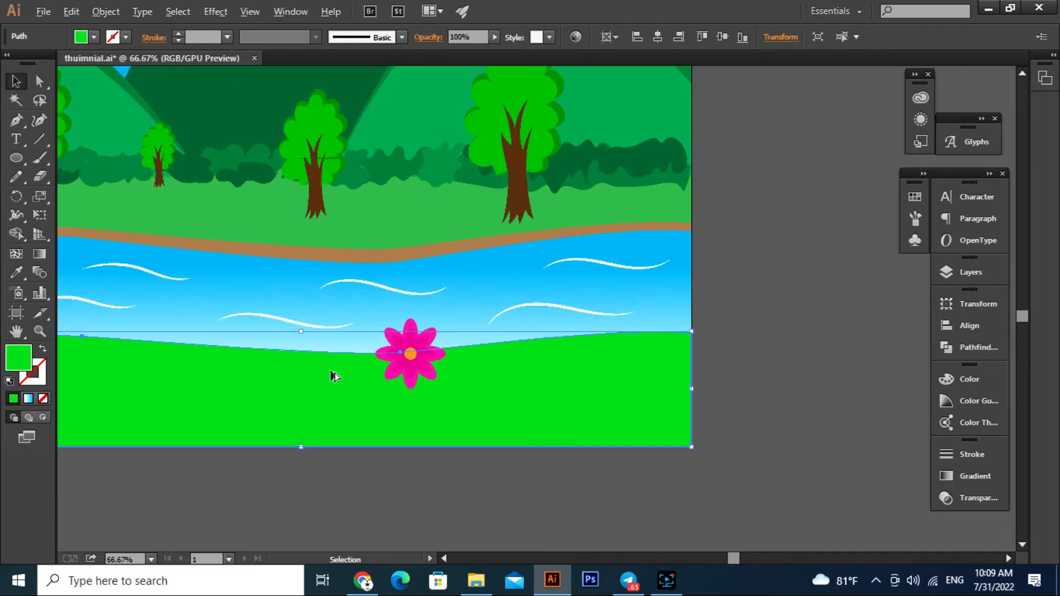
{"action": "left_click", "coordinate": [870, 485]}
Step: Group the orange center, the inner flower and the outer flower into one object
{"action": "scroll", "coordinate": [392, 345], "scroll_direction": "up", "scroll_amount": 2}
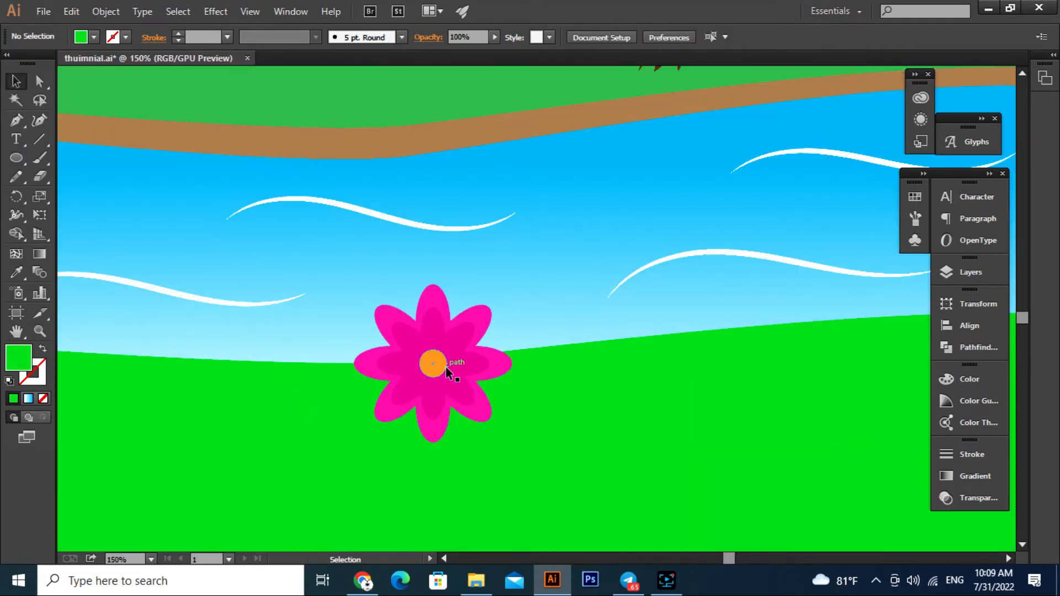
{"action": "left_click", "coordinate": [449, 367]}
{"action": "left_click", "coordinate": [457, 331], "text": "shift"}
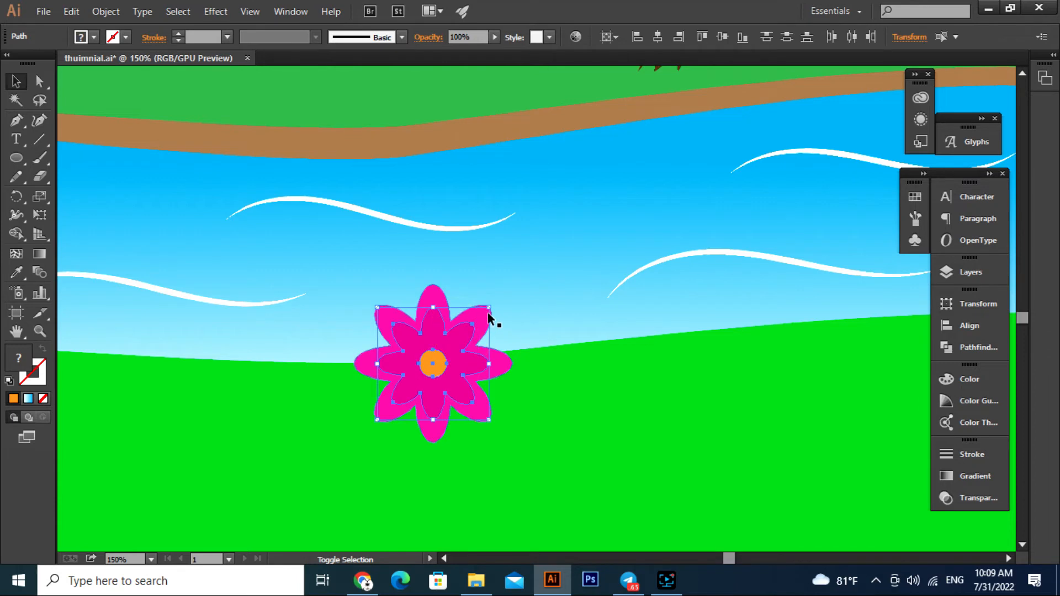
{"action": "left_click", "coordinate": [438, 289], "text": "shift"}
{"action": "key", "text": "ctrl+g"}
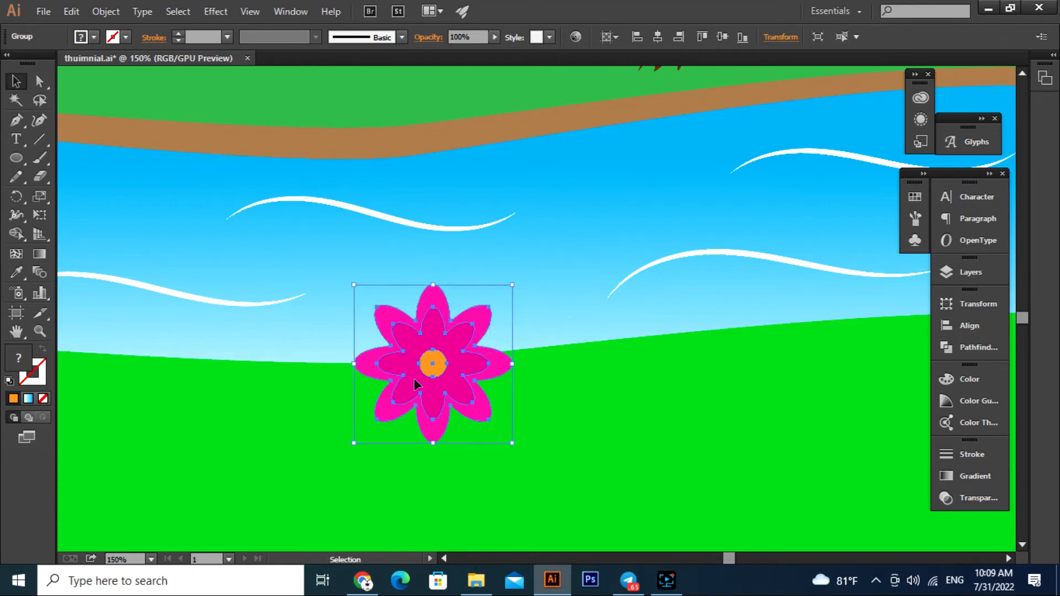
Step: Move the grouped flower up and to the right along the river's near bank and scale it down slightly
{"action": "left_click_drag", "start_coordinate": [414, 375], "coordinate": [521, 308]}
{"action": "scroll", "coordinate": [388, 330], "scroll_direction": "down", "scroll_amount": 2}
{"action": "left_click_drag", "start_coordinate": [460, 334], "coordinate": [478, 355]}
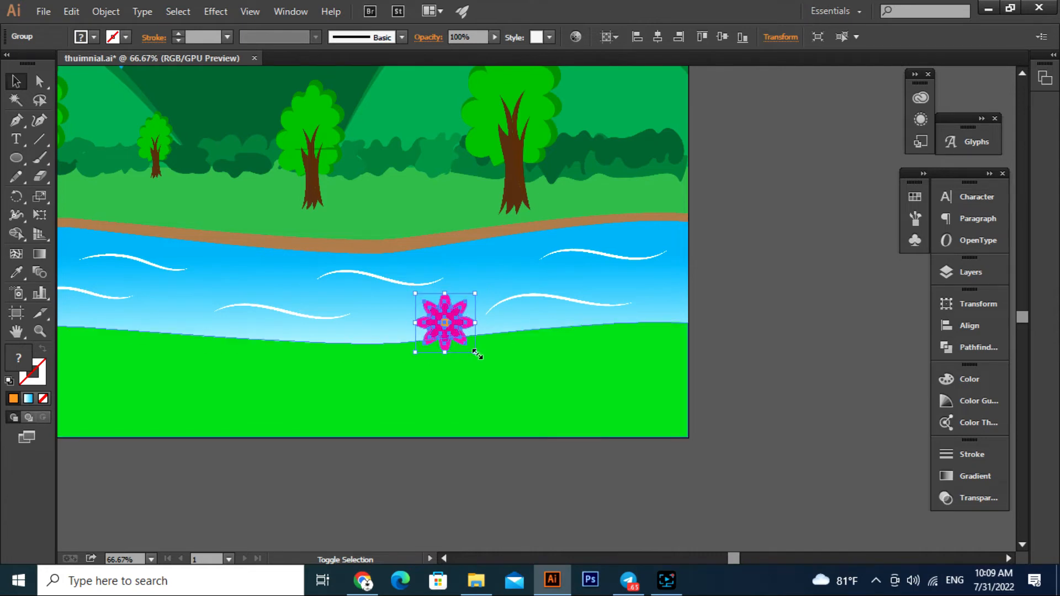
{"action": "left_click", "coordinate": [772, 407]}
Step: Draw a closed plant stem below the flower with the Pen tool, with four curved tapering tips and a base near the grass's lower edge
{"action": "scroll", "coordinate": [444, 359], "scroll_direction": "up", "scroll_amount": 2}
{"action": "left_click_drag", "start_coordinate": [500, 391], "coordinate": [486, 362]}
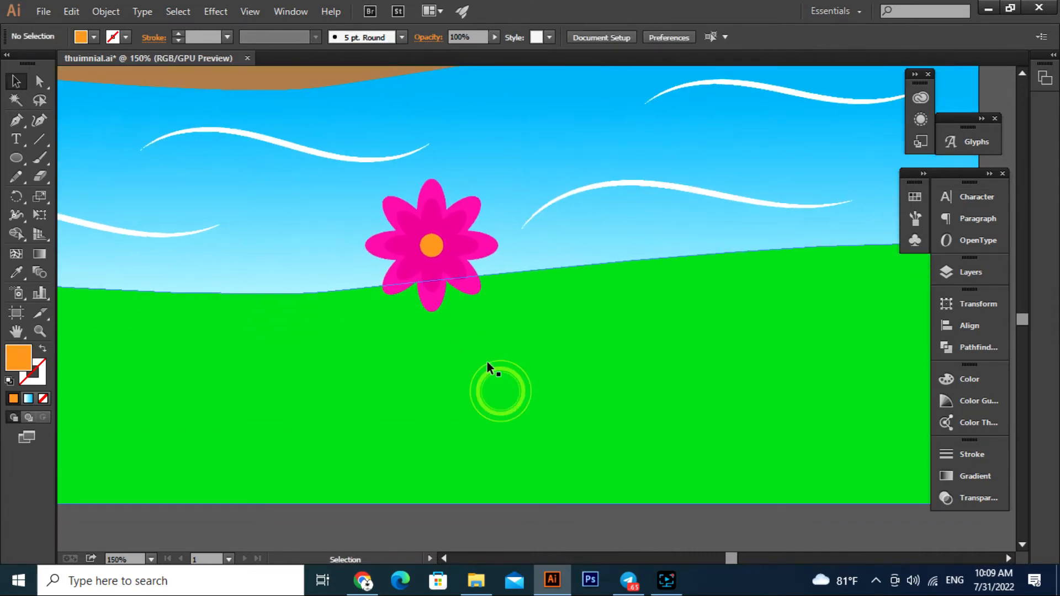
{"action": "key", "text": "p"}
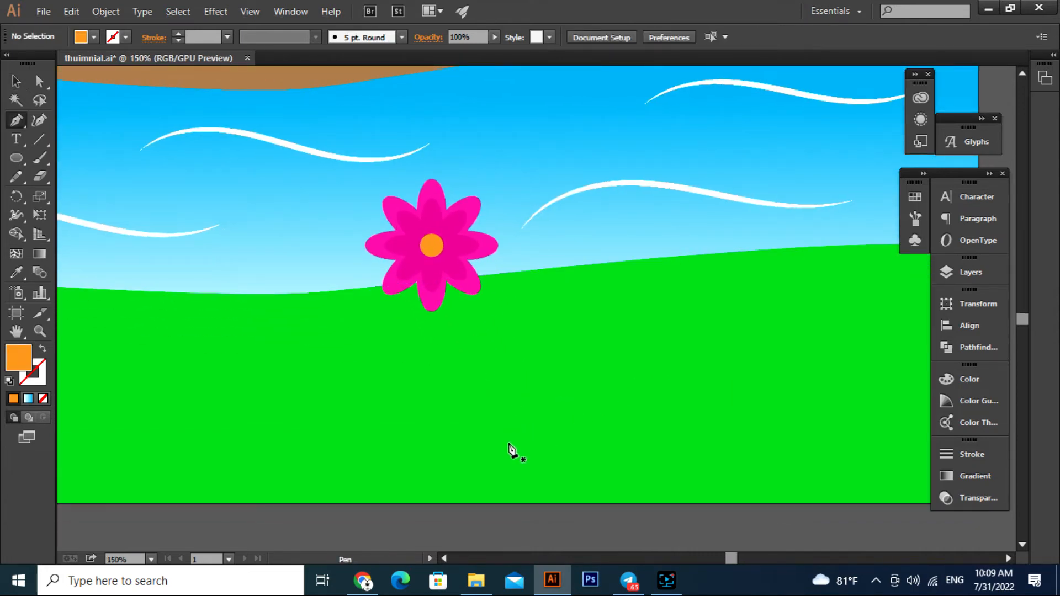
{"action": "left_click", "coordinate": [451, 445]}
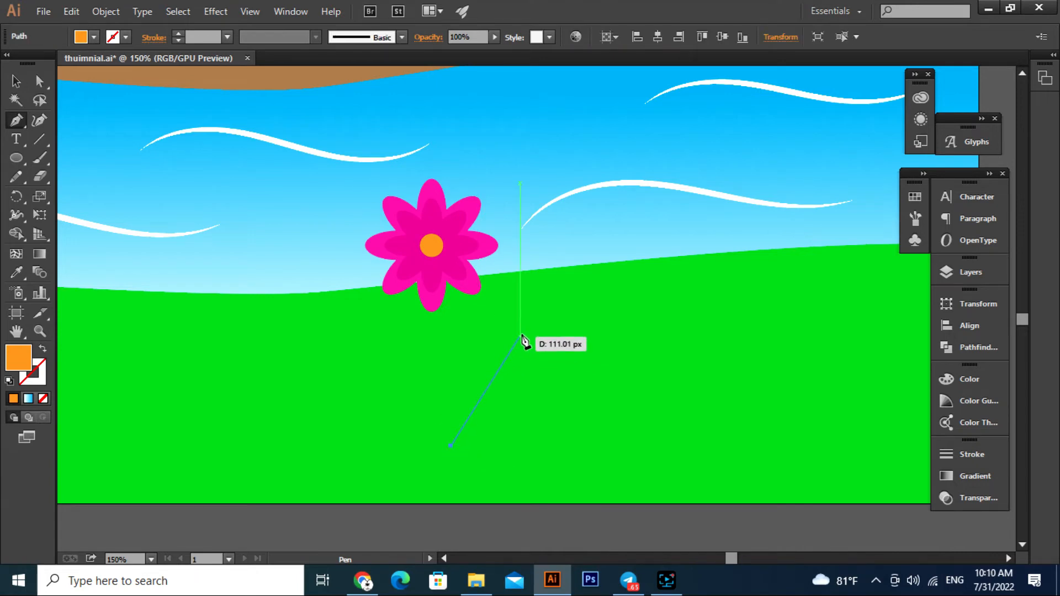
{"action": "left_click_drag", "start_coordinate": [508, 324], "coordinate": [546, 296]}
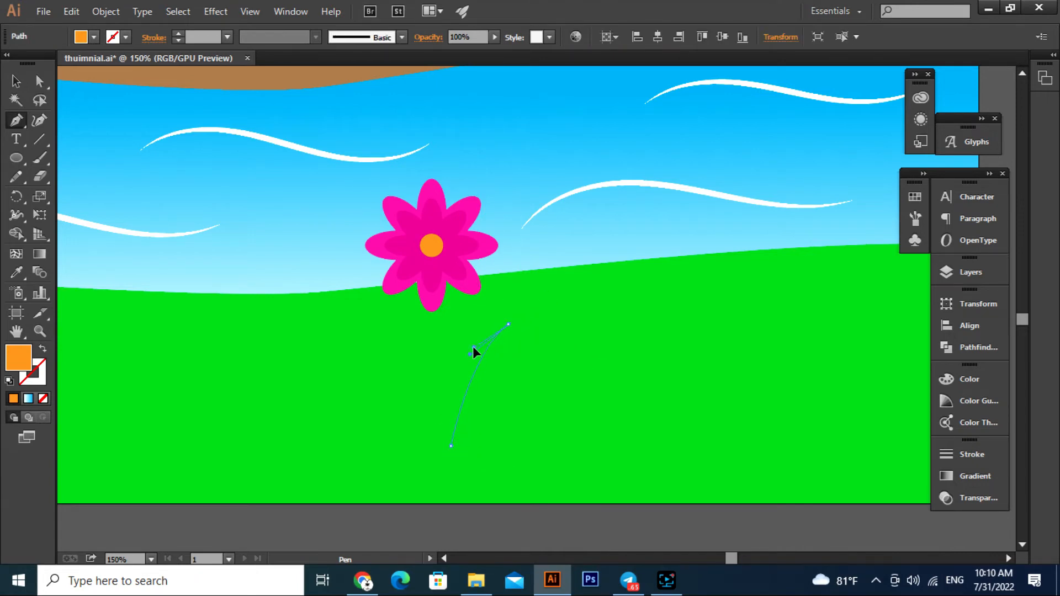
{"action": "left_click_drag", "start_coordinate": [454, 390], "coordinate": [495, 293]}
{"action": "left_click", "coordinate": [499, 289]}
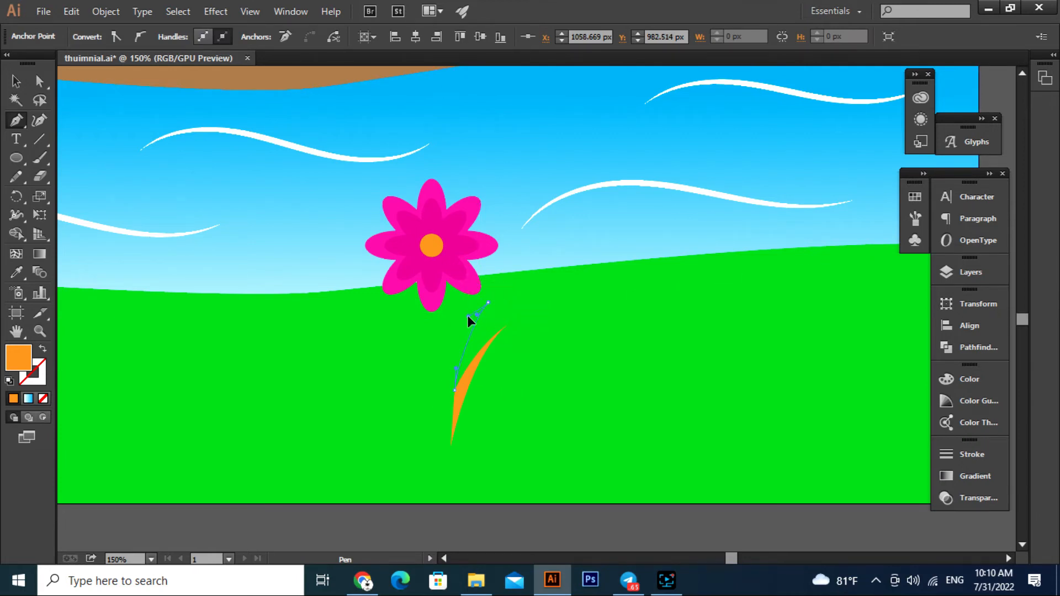
{"action": "left_click_drag", "start_coordinate": [459, 358], "coordinate": [435, 371]}
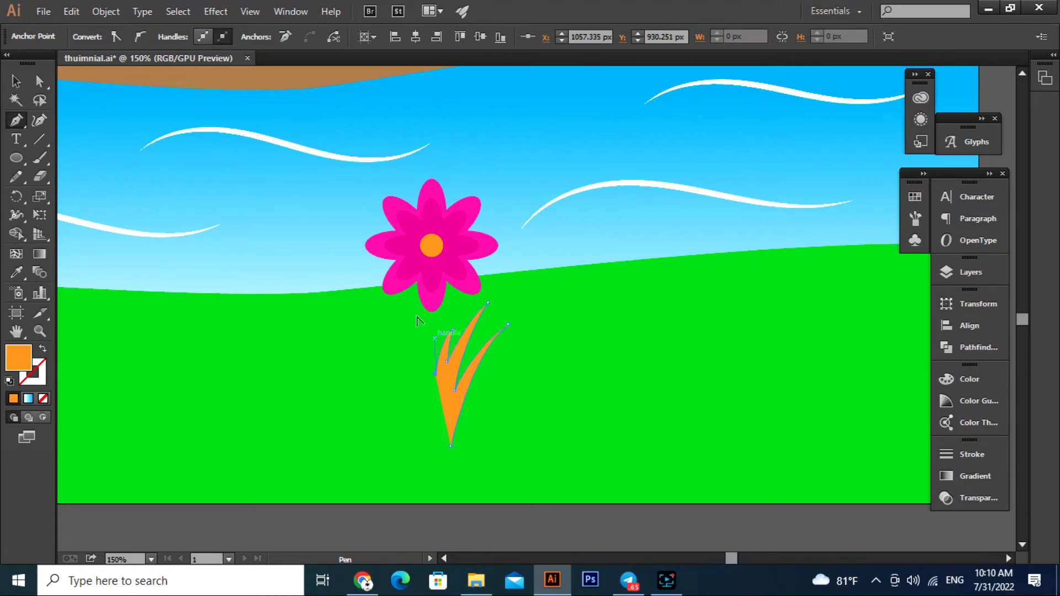
{"action": "left_click_drag", "start_coordinate": [418, 321], "coordinate": [438, 378]}
{"action": "left_click", "coordinate": [434, 372]}
{"action": "left_click_drag", "start_coordinate": [418, 332], "coordinate": [381, 299]}
{"action": "left_click_drag", "start_coordinate": [417, 342], "coordinate": [449, 445]}
{"action": "left_click", "coordinate": [411, 493]}
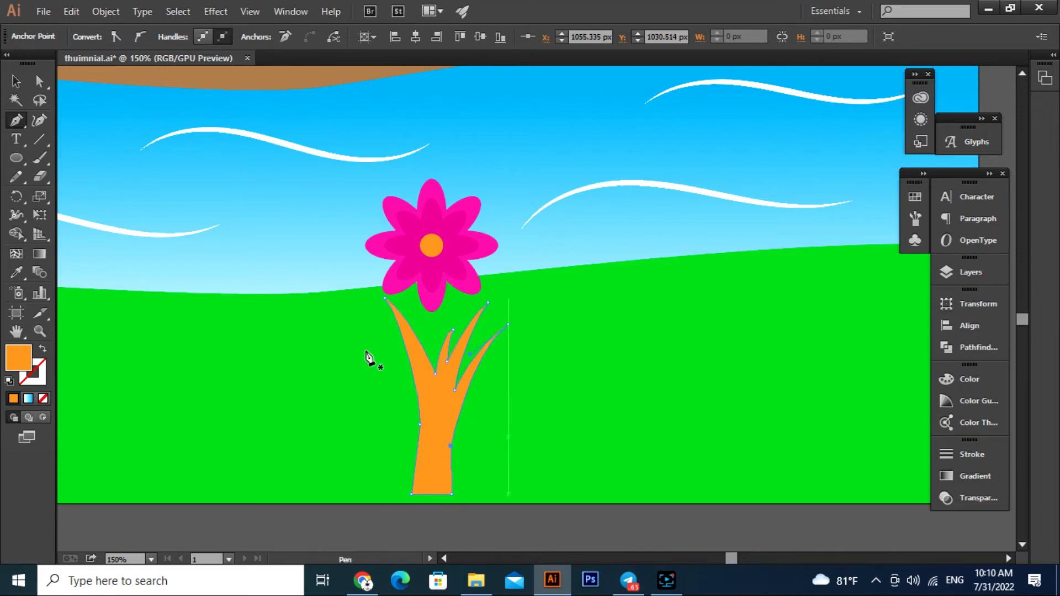
{"action": "left_click", "coordinate": [16, 82]}
{"action": "key", "text": "ctrl+minus"}
{"action": "key", "text": "ctrl+minus"}
{"action": "left_click", "coordinate": [486, 461]}
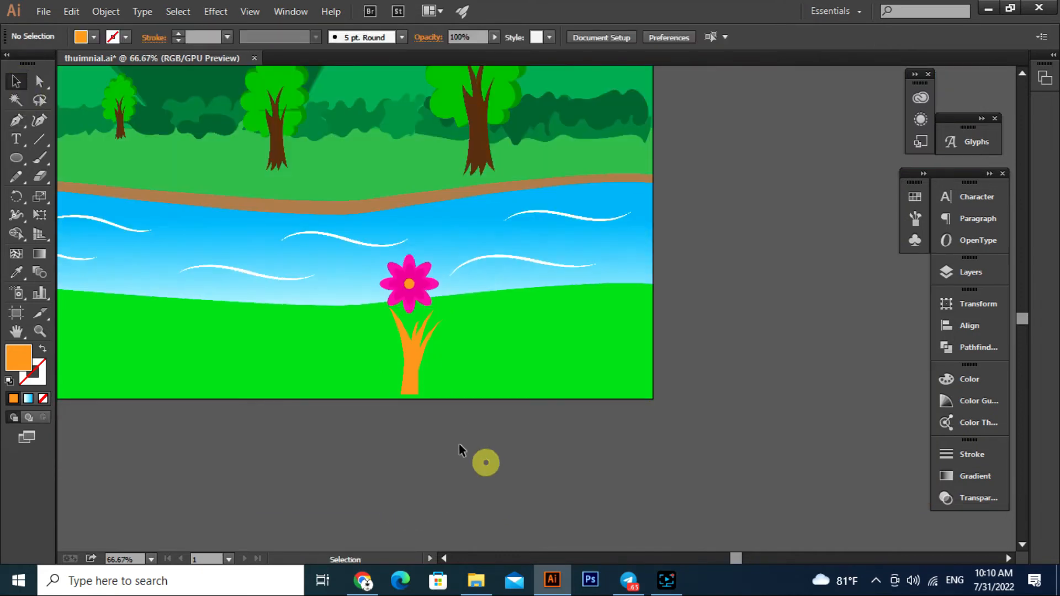
Step: Fill the orange branching stem below the flower with the dark green swatch
{"action": "key", "text": "ctrl+plus"}
{"action": "key", "text": "ctrl+plus"}
{"action": "left_click", "coordinate": [460, 347]}
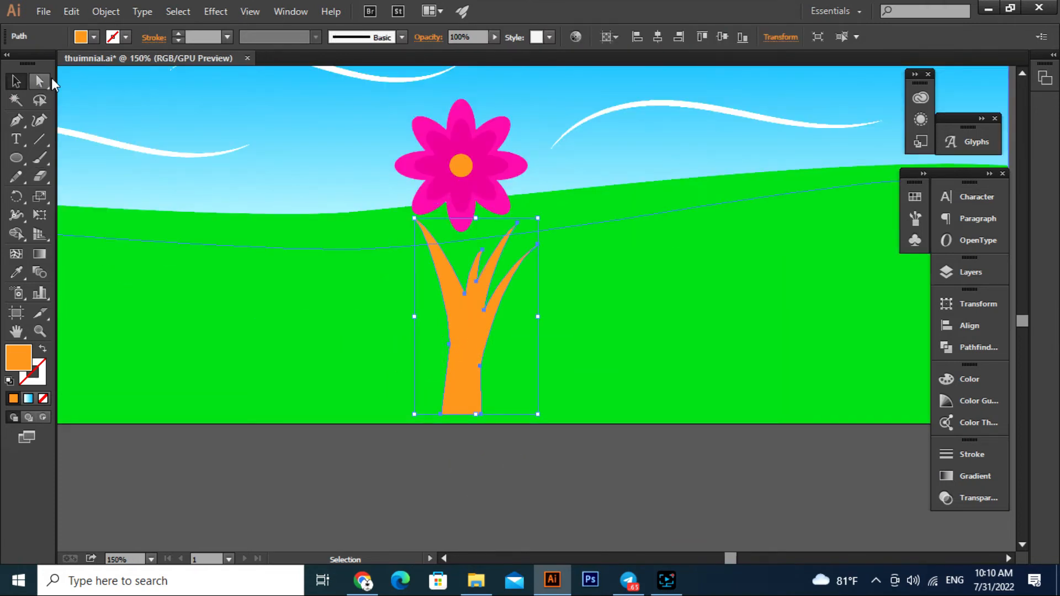
{"action": "left_click", "coordinate": [94, 37]}
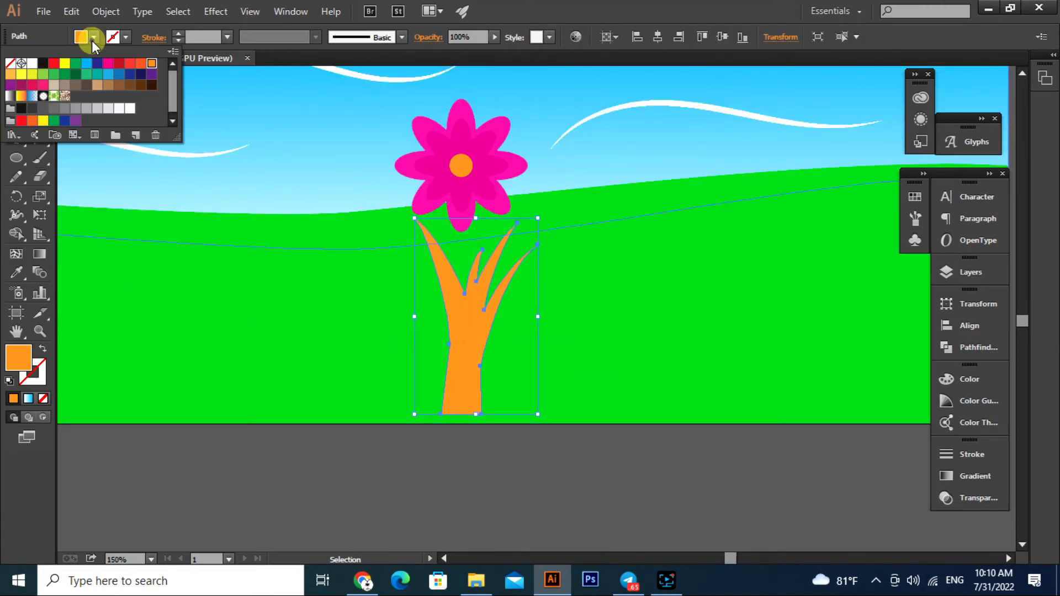
{"action": "left_click", "coordinate": [77, 75]}
{"action": "left_click", "coordinate": [423, 499]}
{"action": "left_click", "coordinate": [423, 500]}
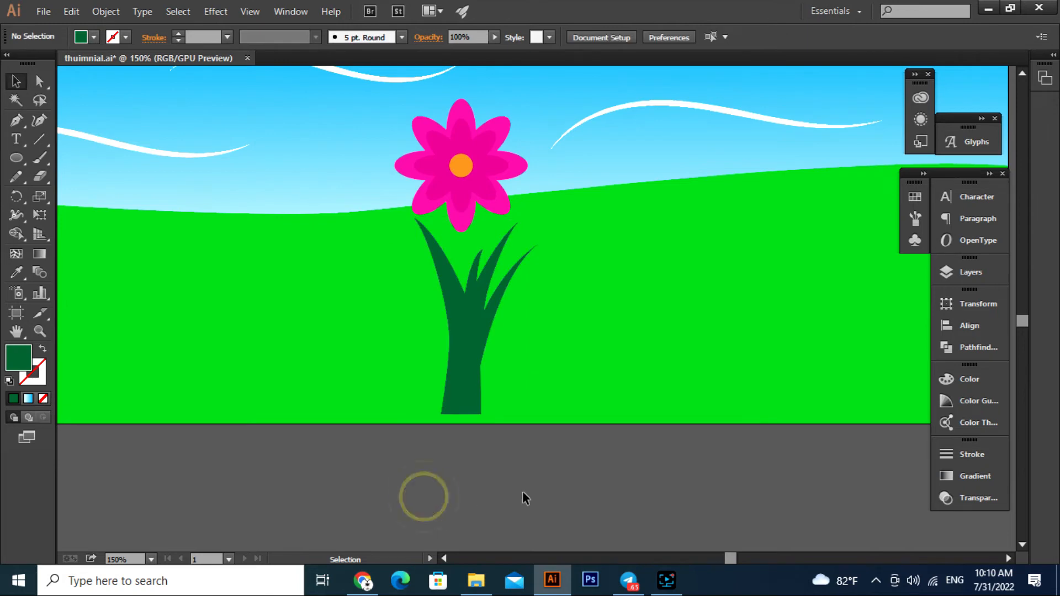
Step: Draw a closed curved leaf blade with the Pen tool over the stem's lower left, its base matching the stem's base
{"action": "key", "text": "ctrl+minus"}
{"action": "scroll", "coordinate": [488, 364], "scroll_direction": "up", "scroll_amount": 1, "text": "alt"}
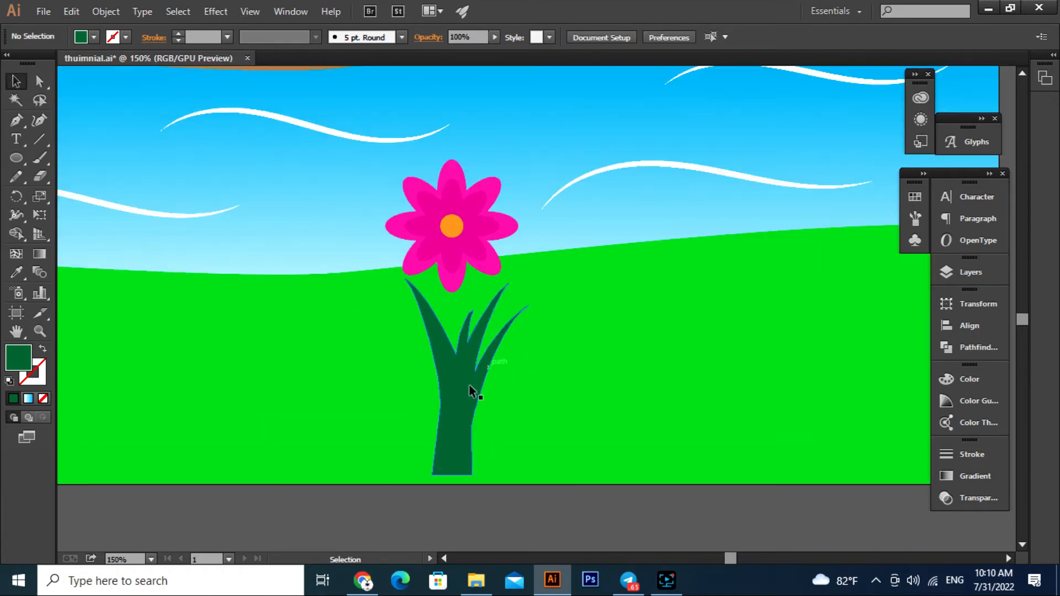
{"action": "key", "text": "p"}
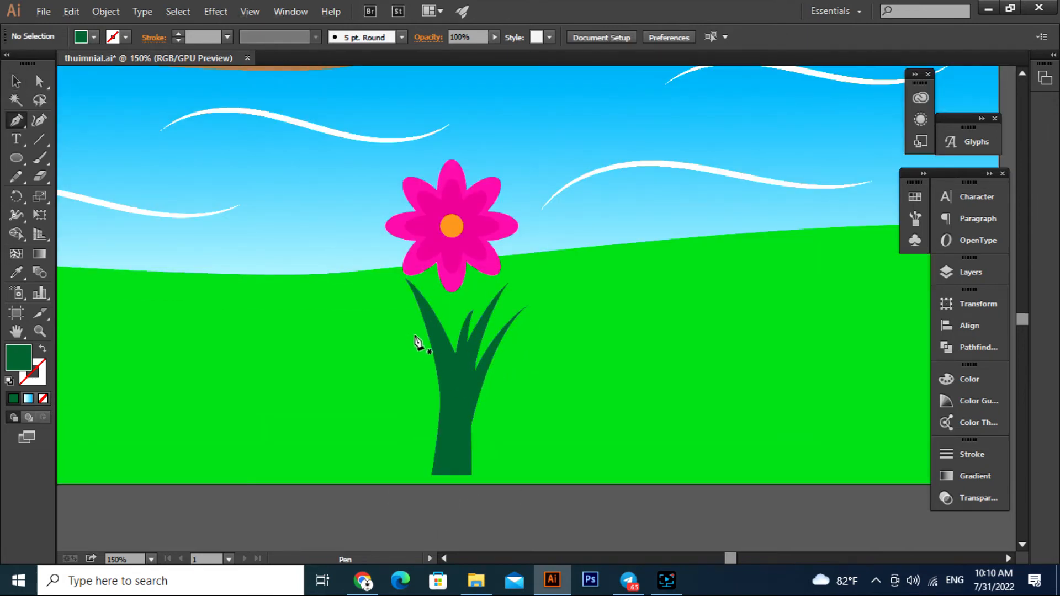
{"action": "left_click_drag", "start_coordinate": [416, 354], "coordinate": [439, 376]}
{"action": "left_click", "coordinate": [471, 475]}
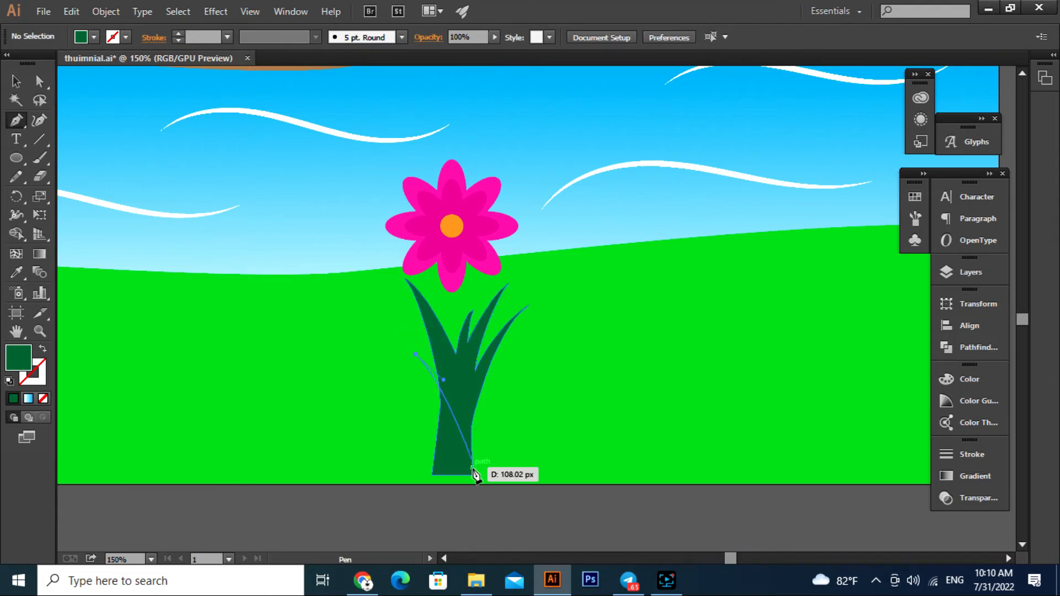
{"action": "left_click", "coordinate": [470, 476]}
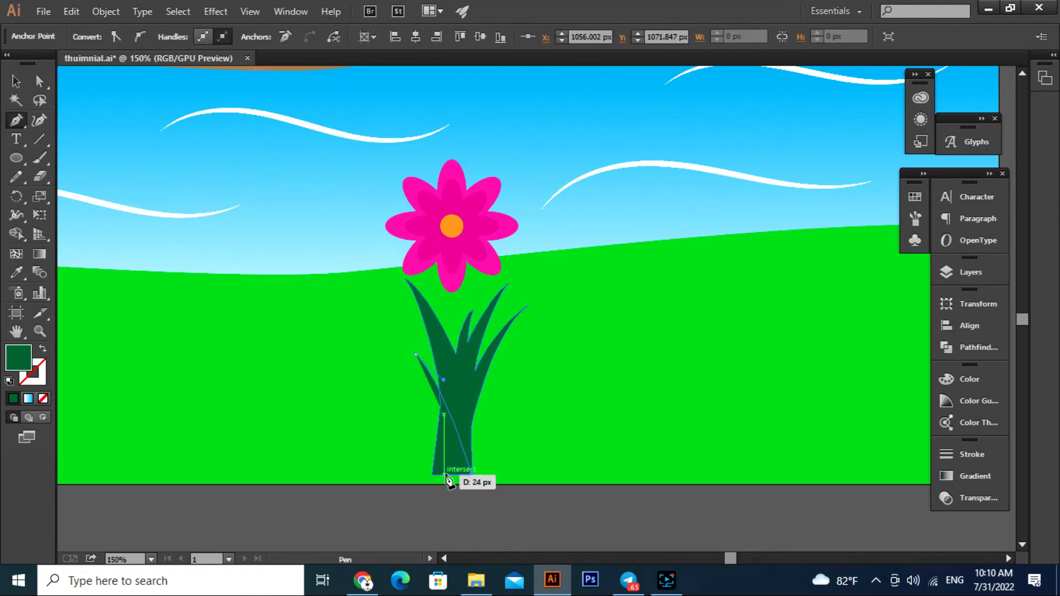
{"action": "left_click", "coordinate": [431, 475]}
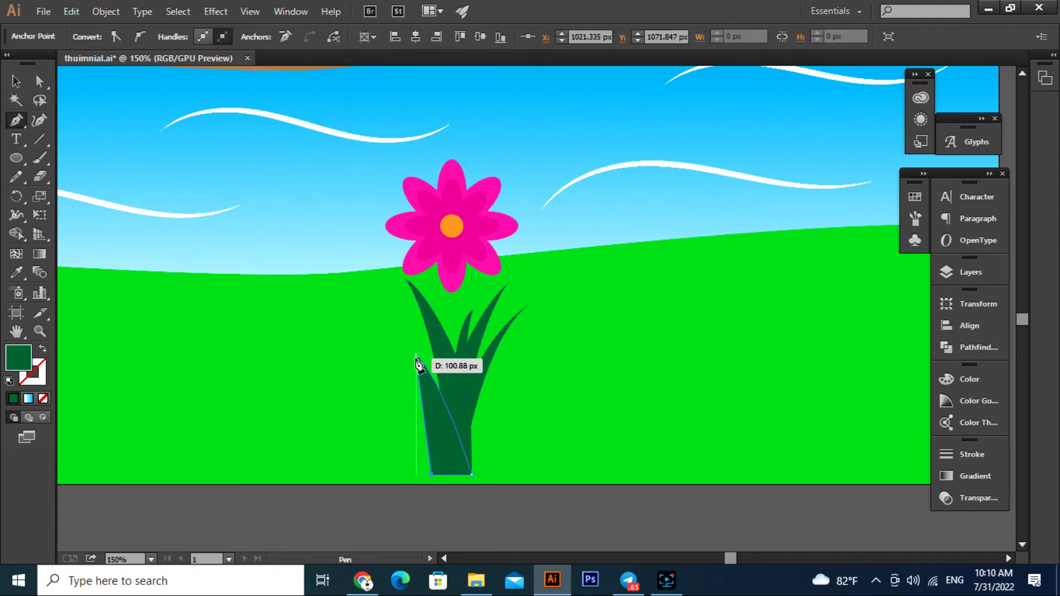
{"action": "left_click_drag", "start_coordinate": [415, 359], "coordinate": [386, 293]}
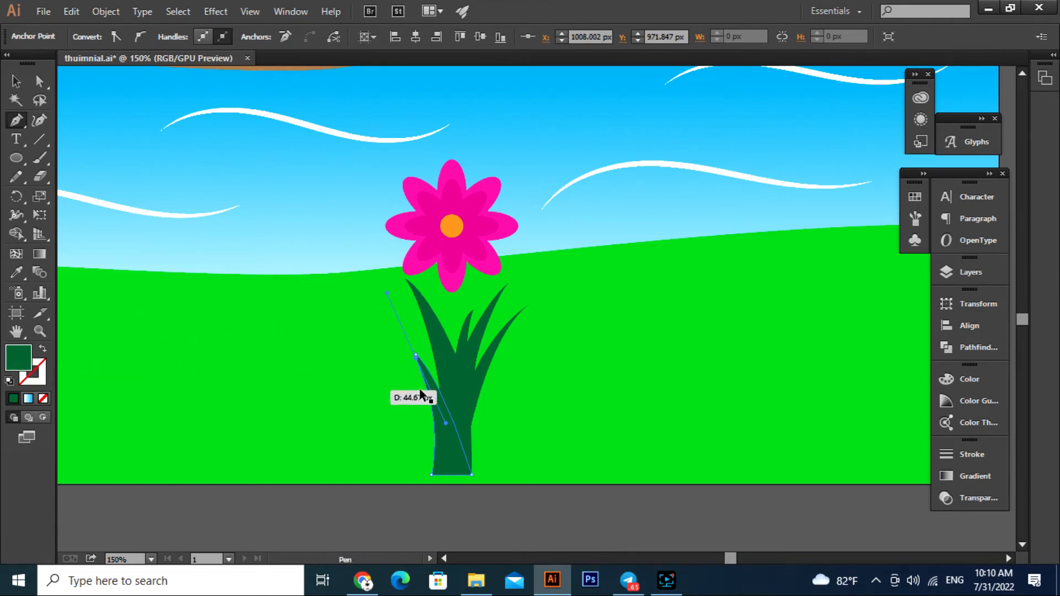
{"action": "left_click", "coordinate": [416, 357]}
{"action": "left_click_drag", "start_coordinate": [419, 367], "coordinate": [415, 355]}
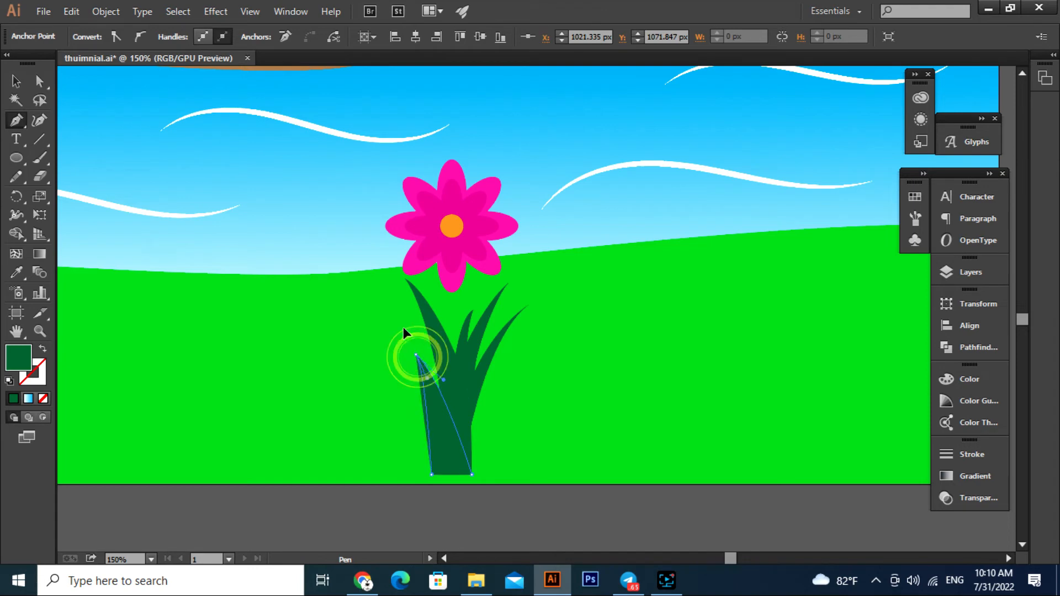
Step: Fill the new leaf blade with a pure dark green at a hue of 124°
{"action": "left_click", "coordinate": [15, 356]}
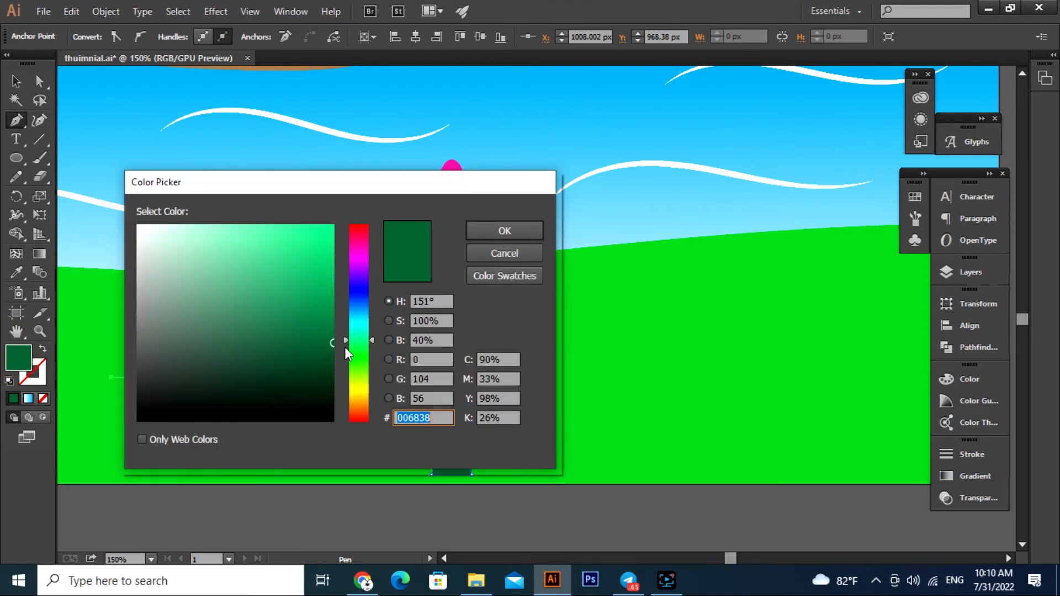
{"action": "left_click_drag", "start_coordinate": [372, 341], "coordinate": [371, 354]}
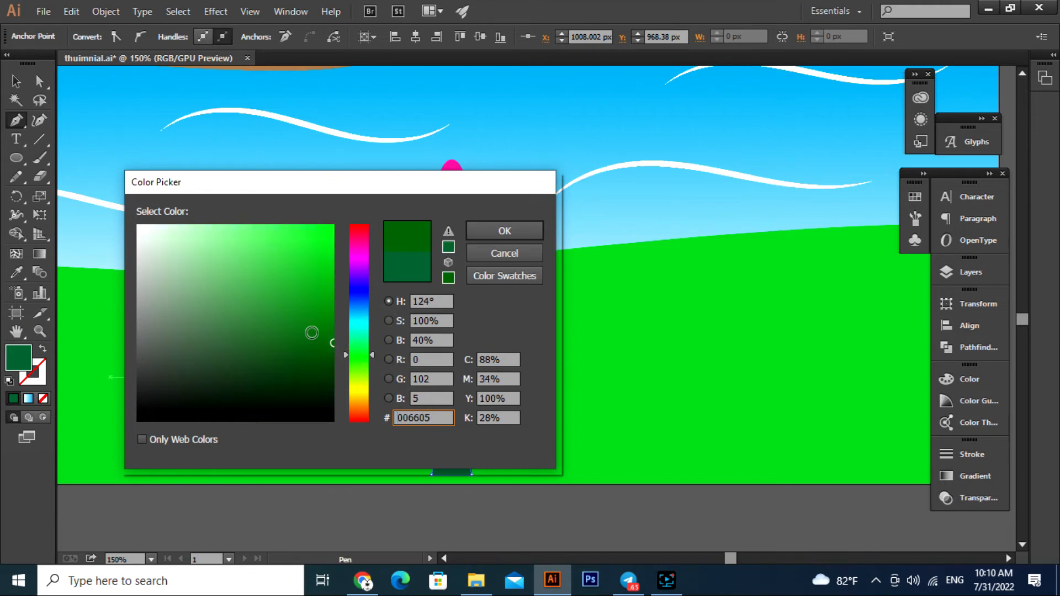
{"action": "left_click", "coordinate": [326, 331]}
{"action": "left_click", "coordinate": [504, 230]}
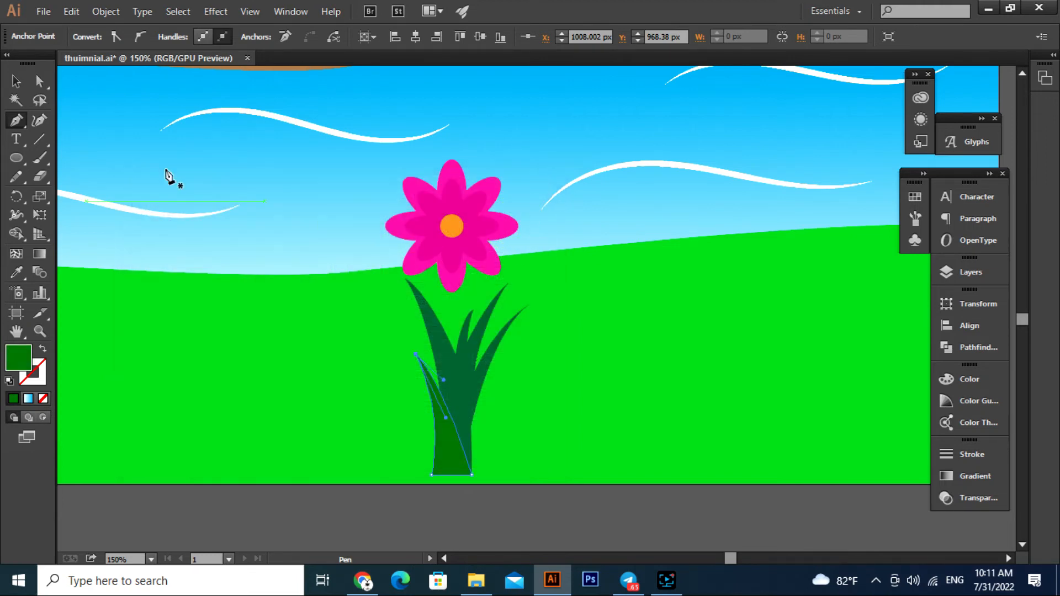
{"action": "left_click", "coordinate": [16, 81]}
{"action": "left_click", "coordinate": [462, 513]}
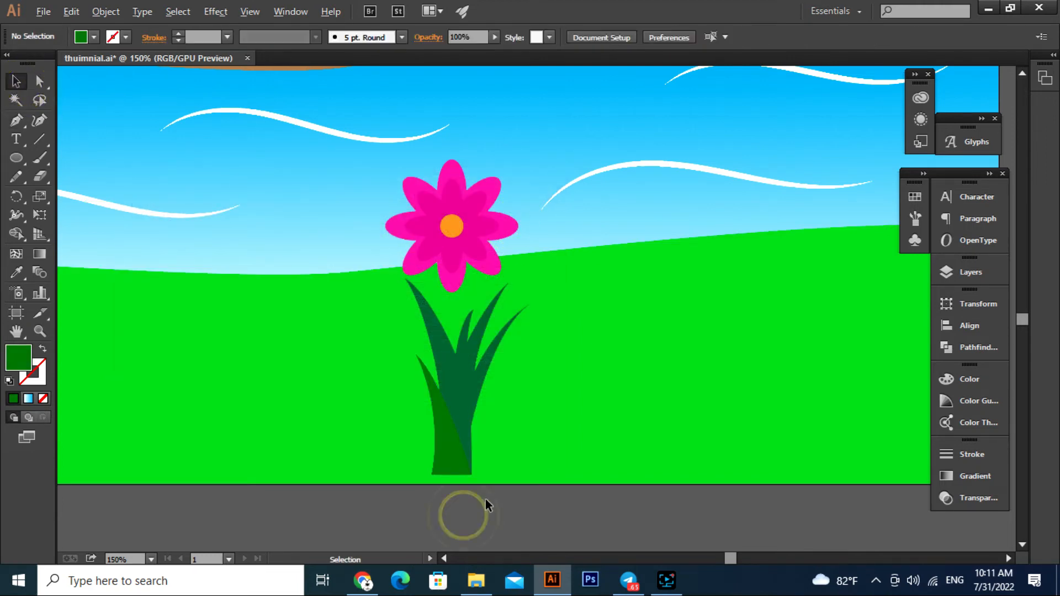
Step: Recolor the branching stem behind the blade with a brighter, less bluish green
{"action": "scroll", "coordinate": [485, 499], "scroll_direction": "down", "scroll_amount": 1}
{"action": "scroll", "coordinate": [464, 469], "scroll_direction": "up", "scroll_amount": 2}
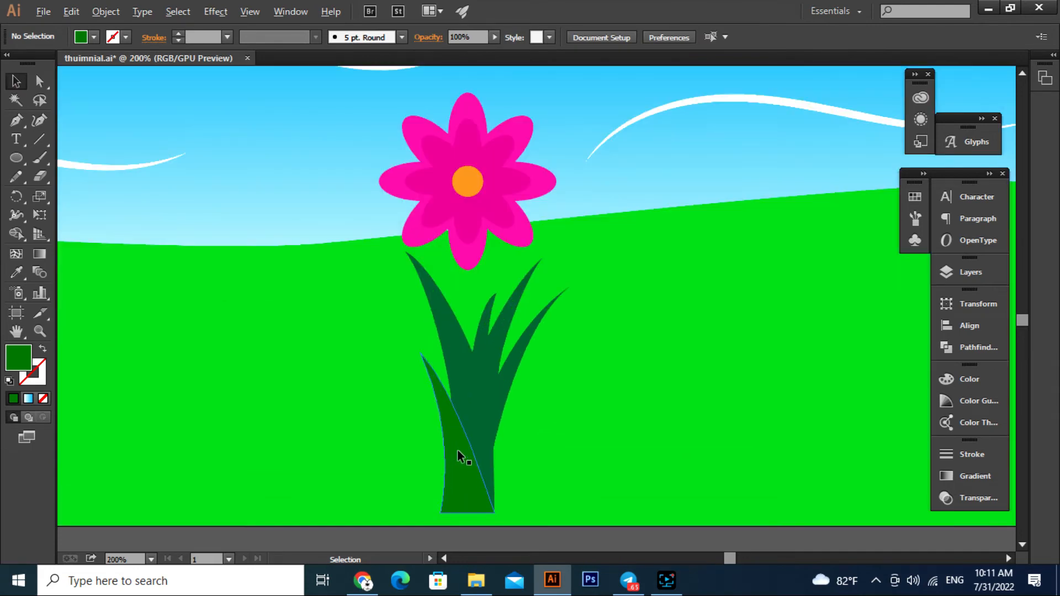
{"action": "left_click", "coordinate": [470, 420]}
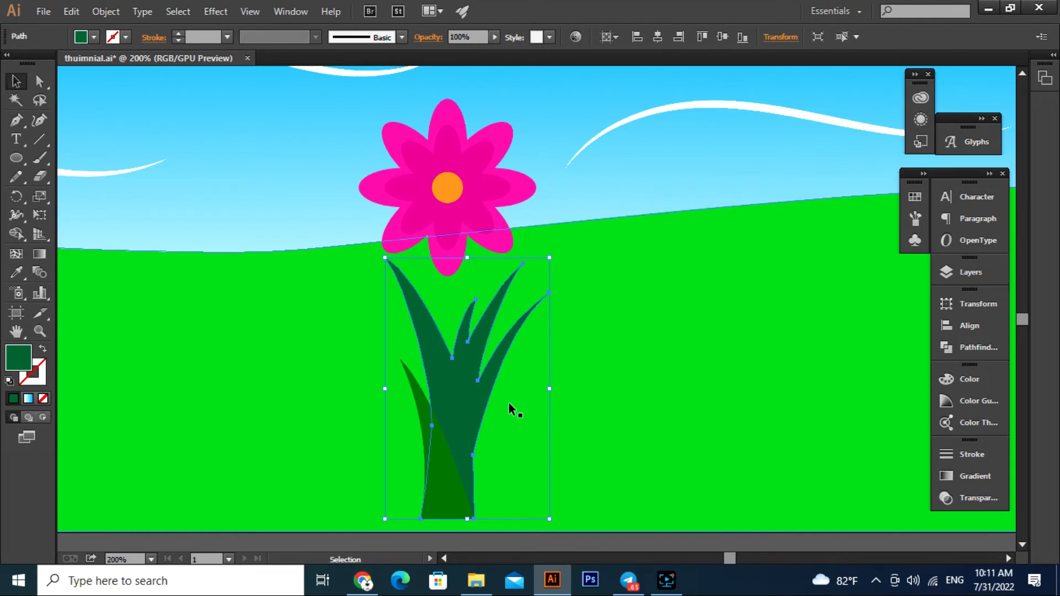
{"action": "left_click", "coordinate": [473, 411]}
{"action": "scroll", "coordinate": [473, 411], "scroll_direction": "down", "scroll_amount": 1}
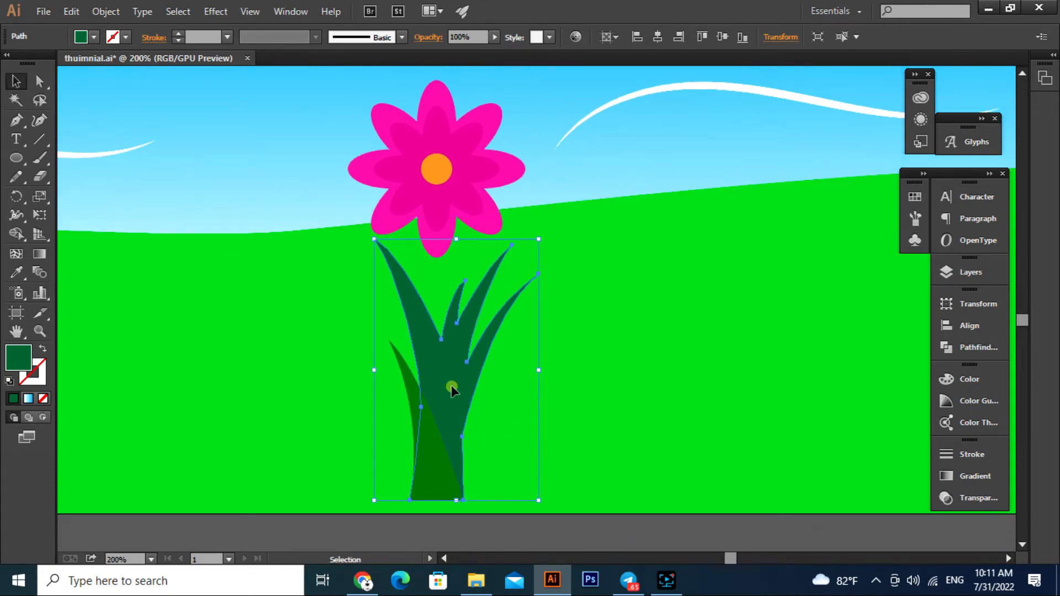
{"action": "double_click", "coordinate": [21, 356]}
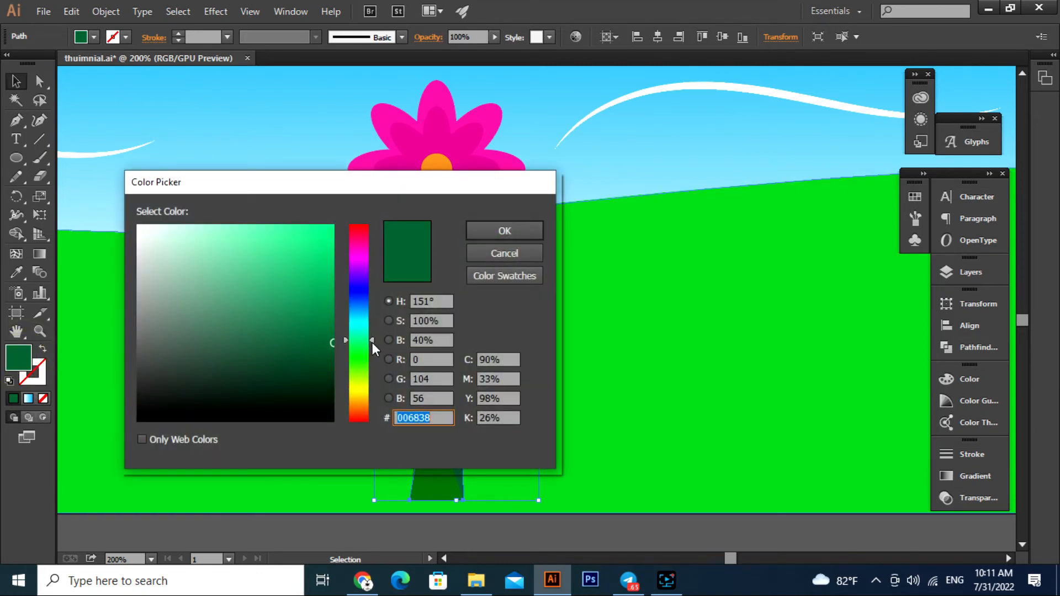
{"action": "left_click_drag", "start_coordinate": [372, 342], "coordinate": [331, 315]}
{"action": "left_click", "coordinate": [331, 326]}
{"action": "left_click", "coordinate": [506, 231]}
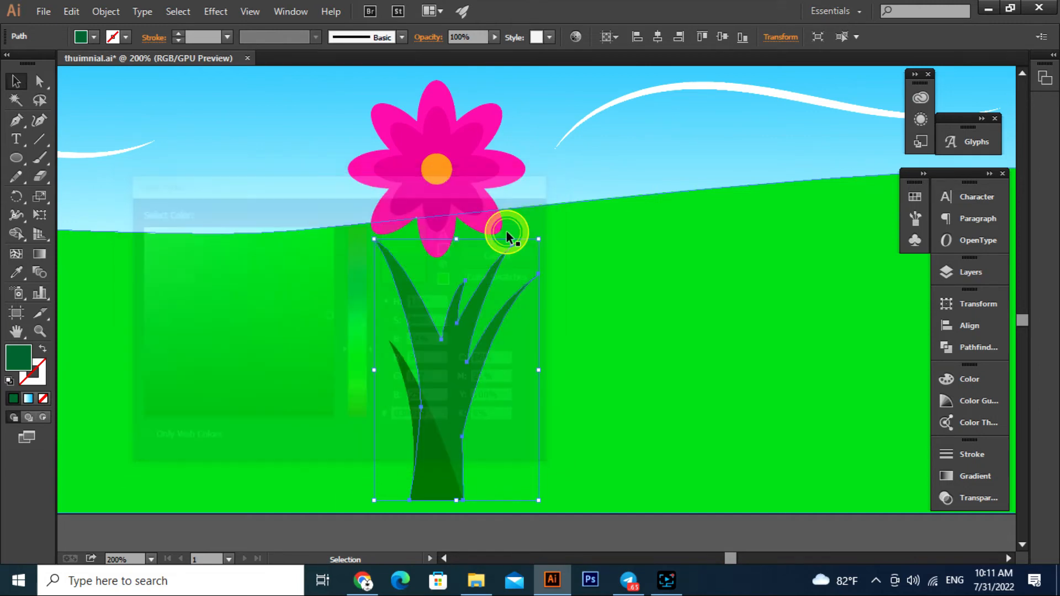
{"action": "key", "text": "ctrl+minus"}
{"action": "key", "text": "ctrl+minus"}
{"action": "left_click", "coordinate": [533, 426]}
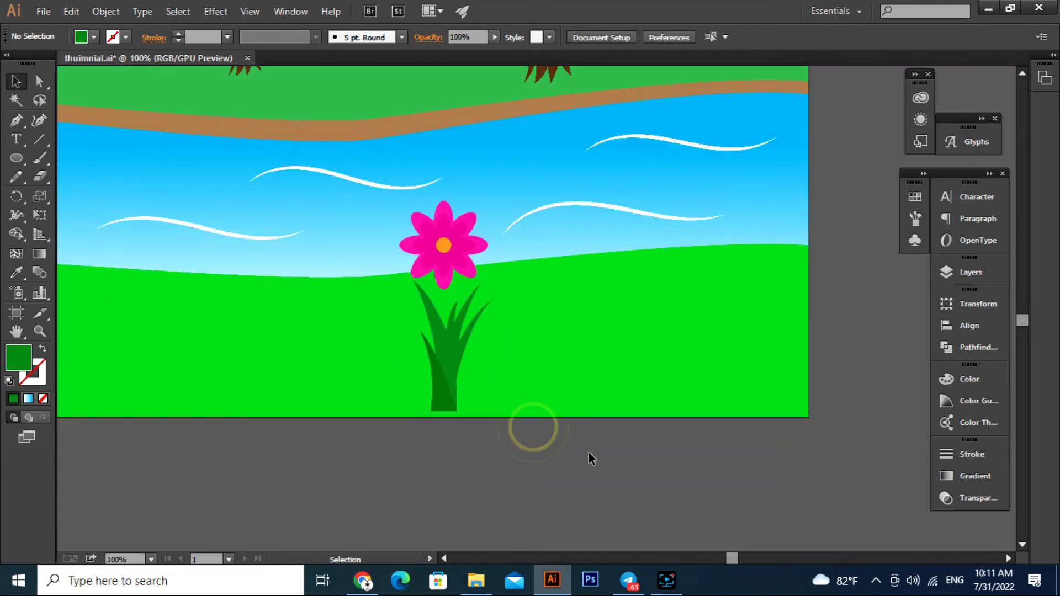
Step: Draw a slightly curved open path with the Pen tool from the flower's orange center down into the middle of the leaves
{"action": "scroll", "coordinate": [453, 395], "scroll_direction": "up", "scroll_amount": 1}
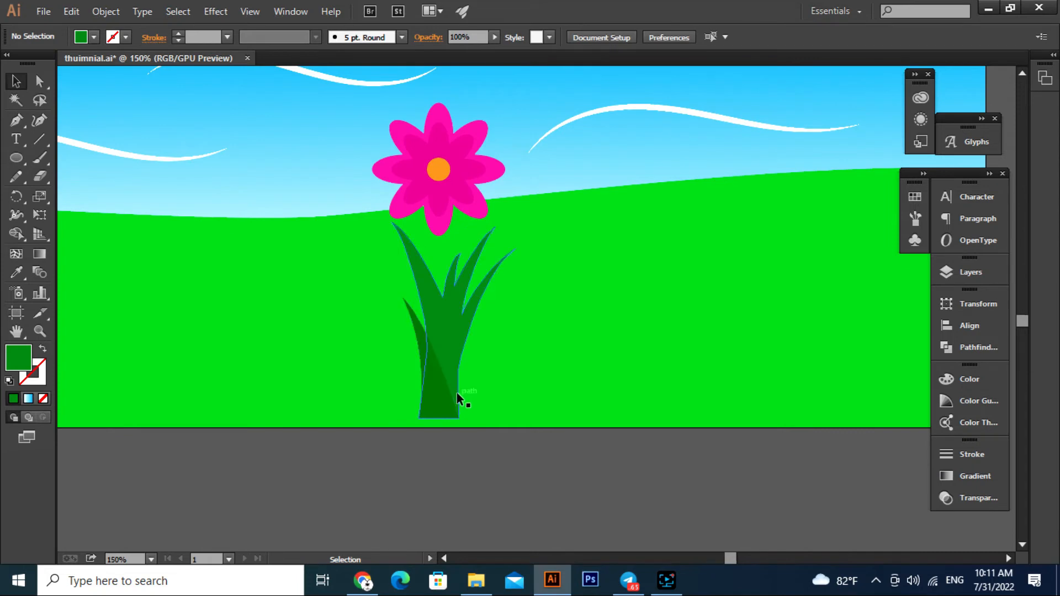
{"action": "key", "text": "p"}
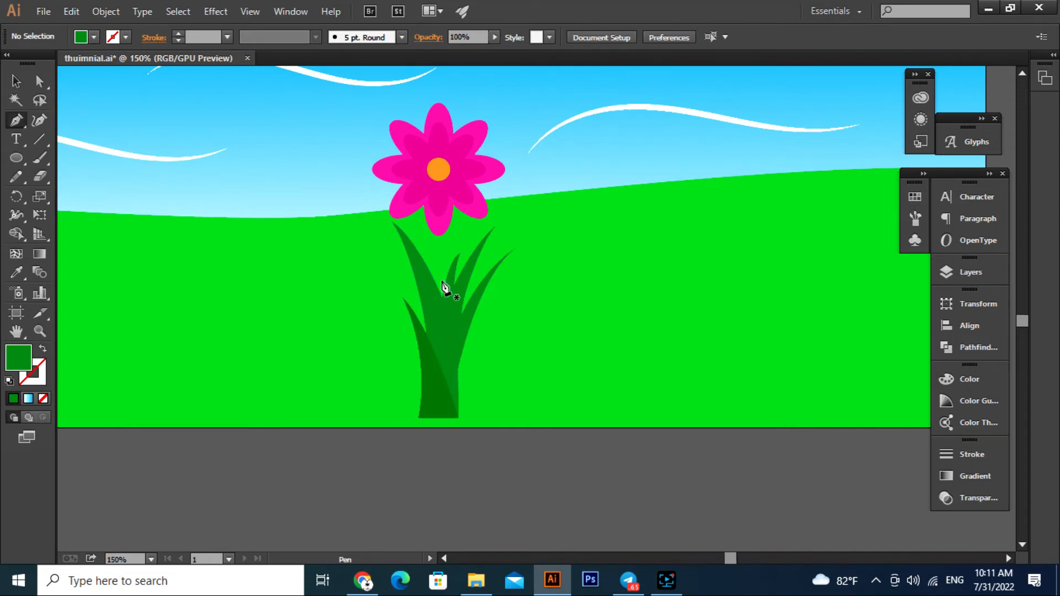
{"action": "left_click", "coordinate": [435, 181]}
{"action": "left_click", "coordinate": [442, 328]}
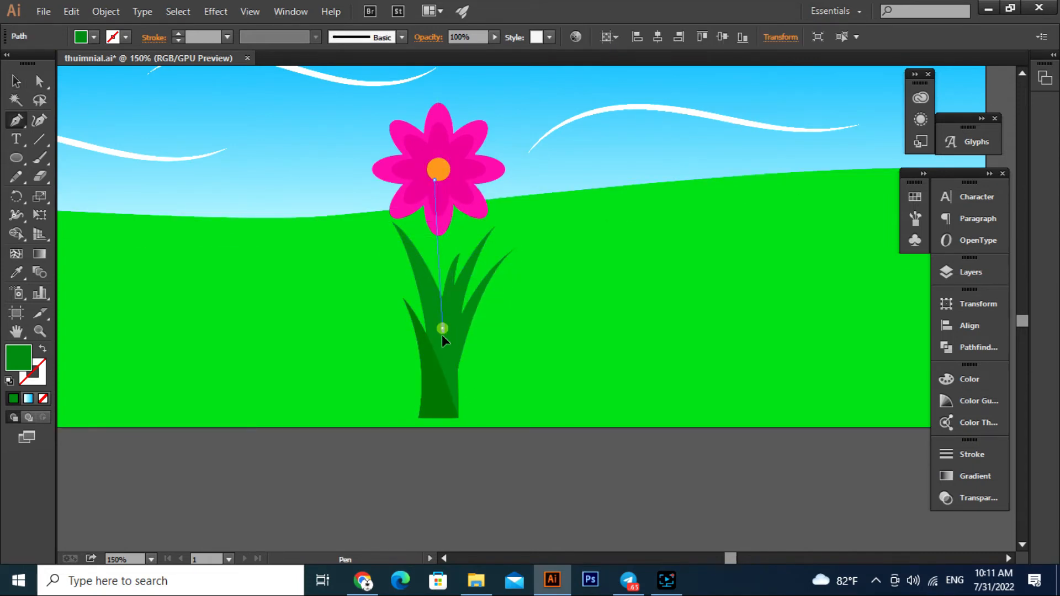
{"action": "left_click_drag", "start_coordinate": [442, 328], "coordinate": [432, 436]}
{"action": "key", "text": "v"}
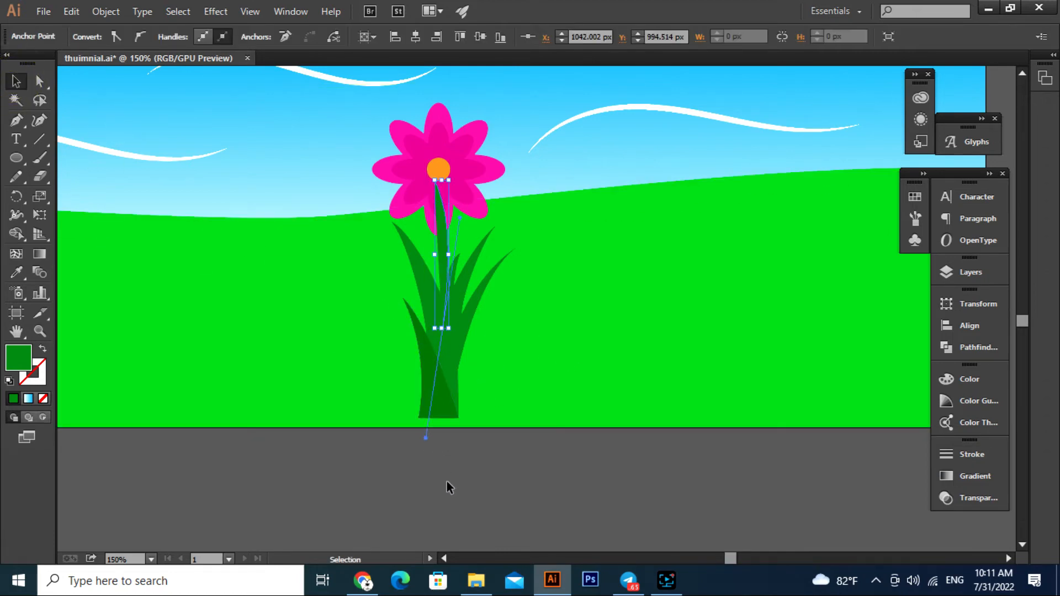
{"action": "left_click", "coordinate": [446, 482]}
Step: Swap the curved path's fill and stroke, and give it a 7 pt stroke in the dark green swatch
{"action": "left_click", "coordinate": [447, 244]}
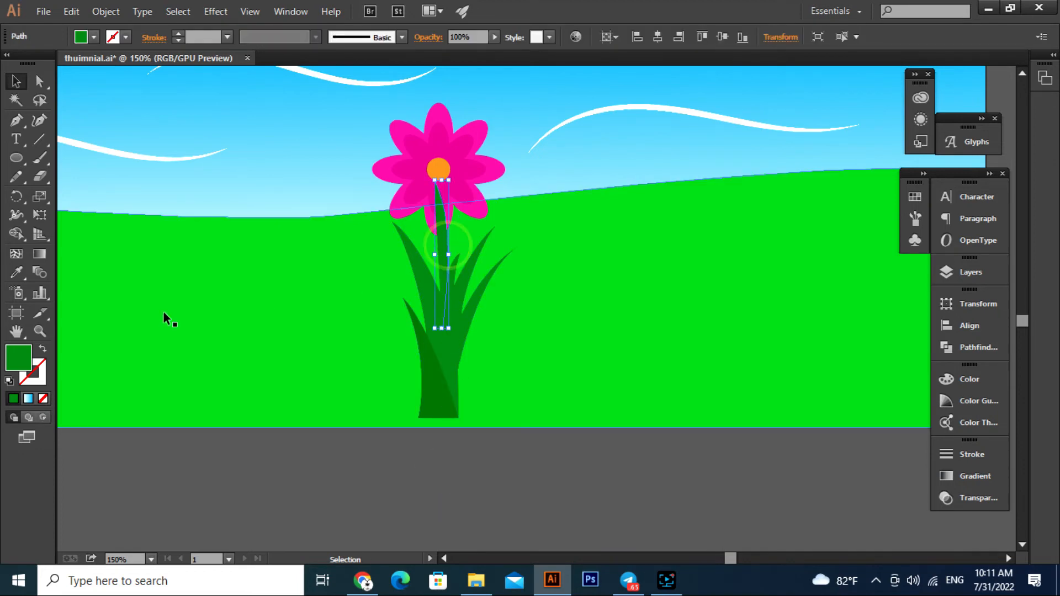
{"action": "left_click", "coordinate": [45, 351]}
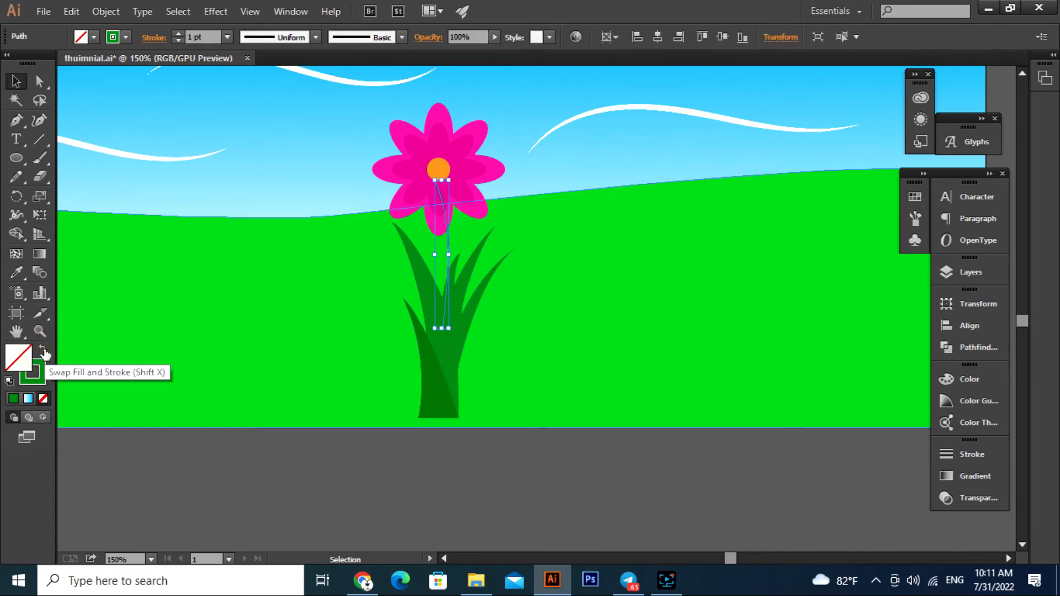
{"action": "left_click", "coordinate": [177, 33]}
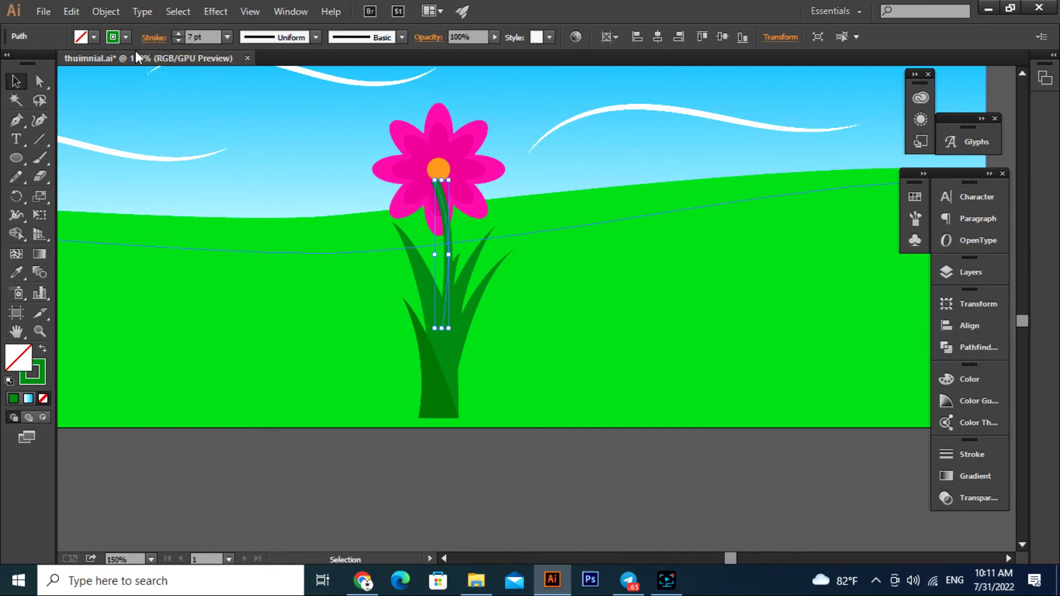
{"action": "left_click", "coordinate": [126, 37]}
{"action": "left_click", "coordinate": [75, 78]}
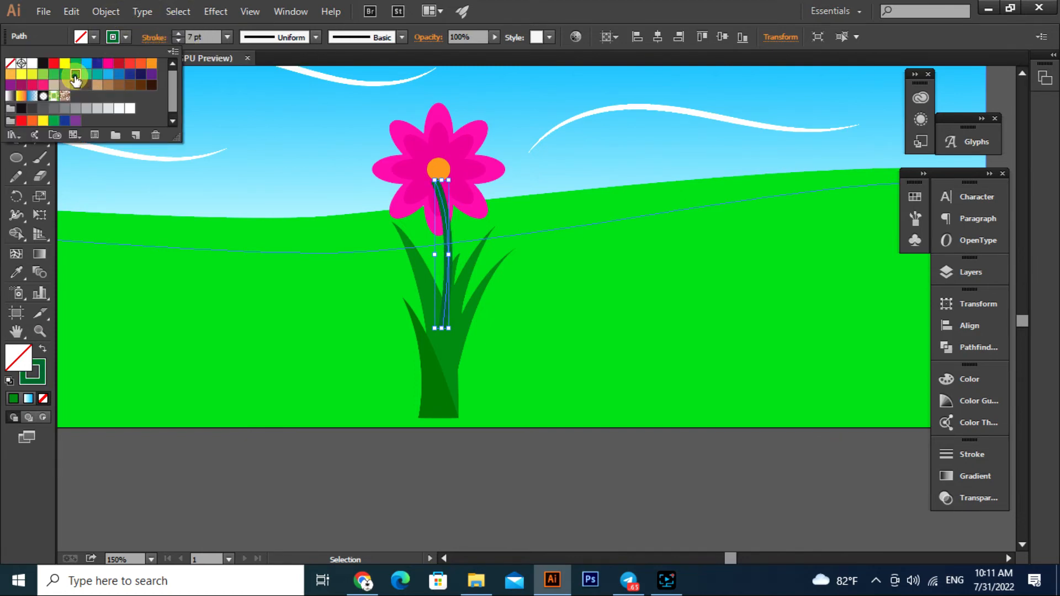
{"action": "left_click", "coordinate": [353, 494]}
{"action": "left_click", "coordinate": [353, 492]}
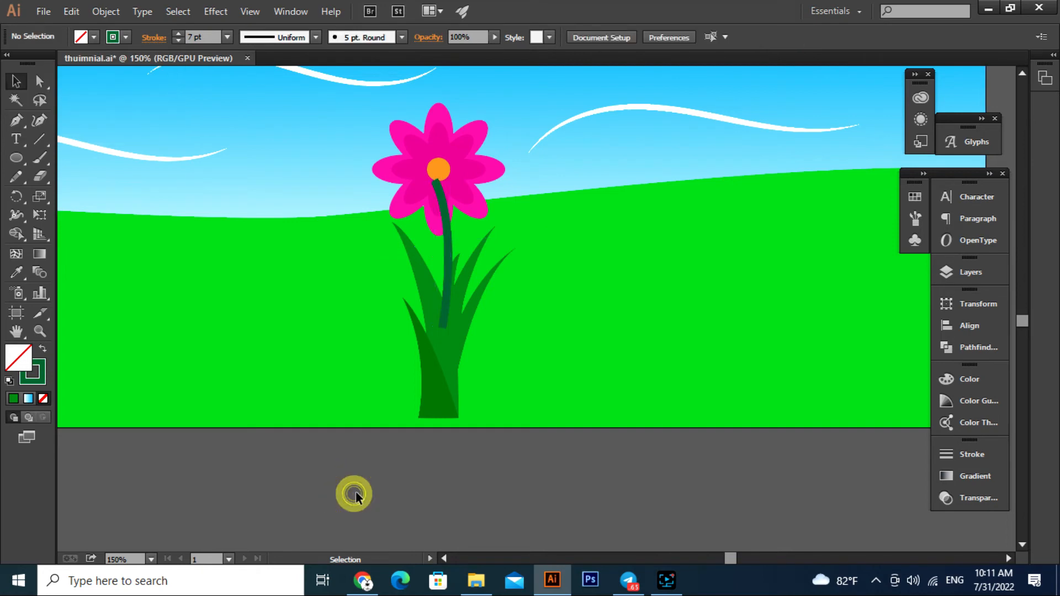
Step: Send the dark green flower stalk behind the flower and the leaves
{"action": "left_click", "coordinate": [449, 243]}
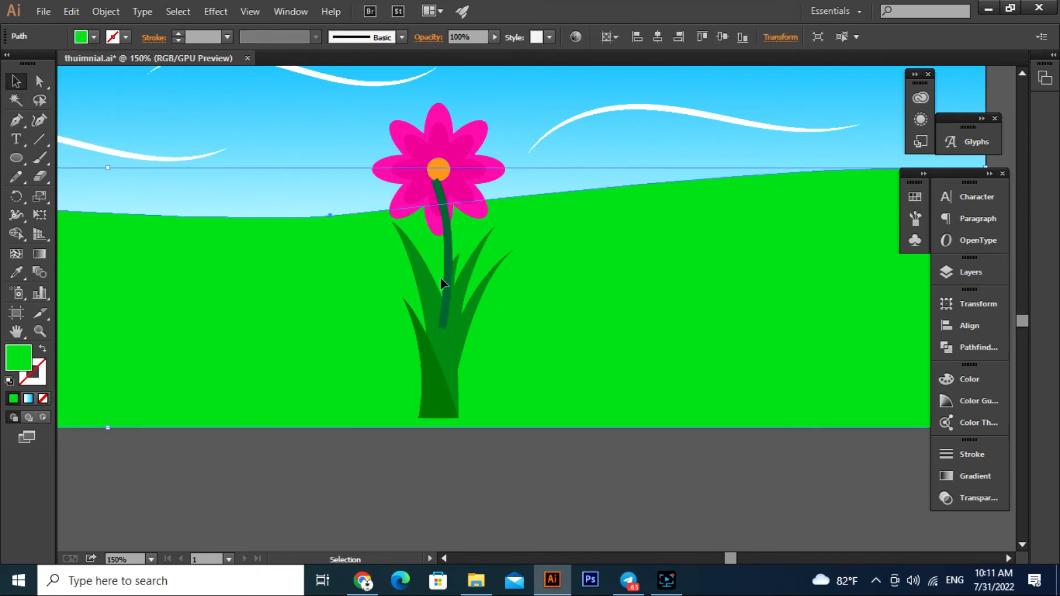
{"action": "left_click", "coordinate": [446, 245]}
{"action": "key", "text": "a"}
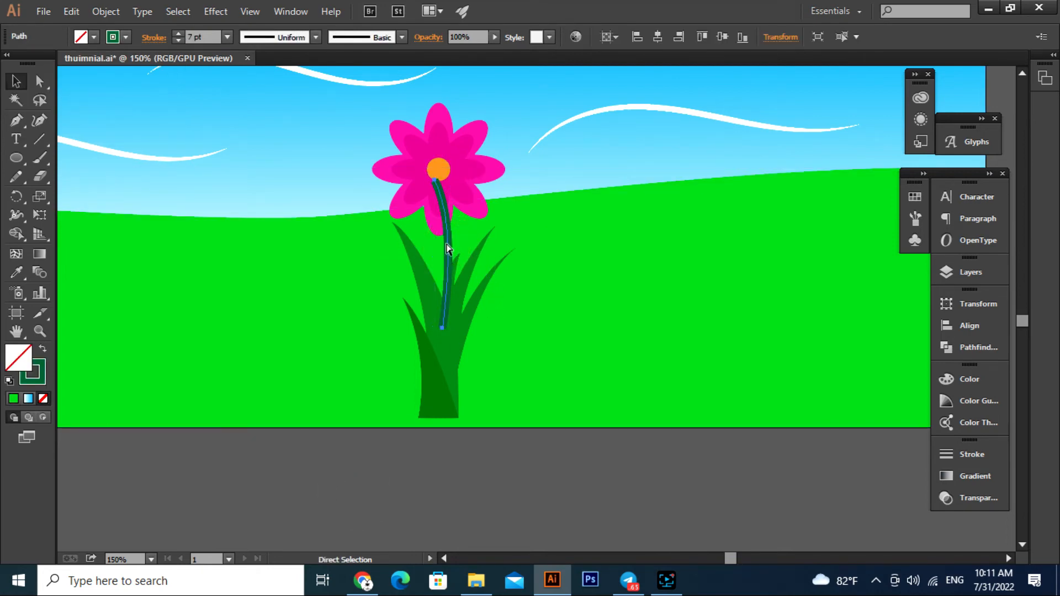
{"action": "left_click", "coordinate": [447, 245]}
{"action": "key", "text": "v"}
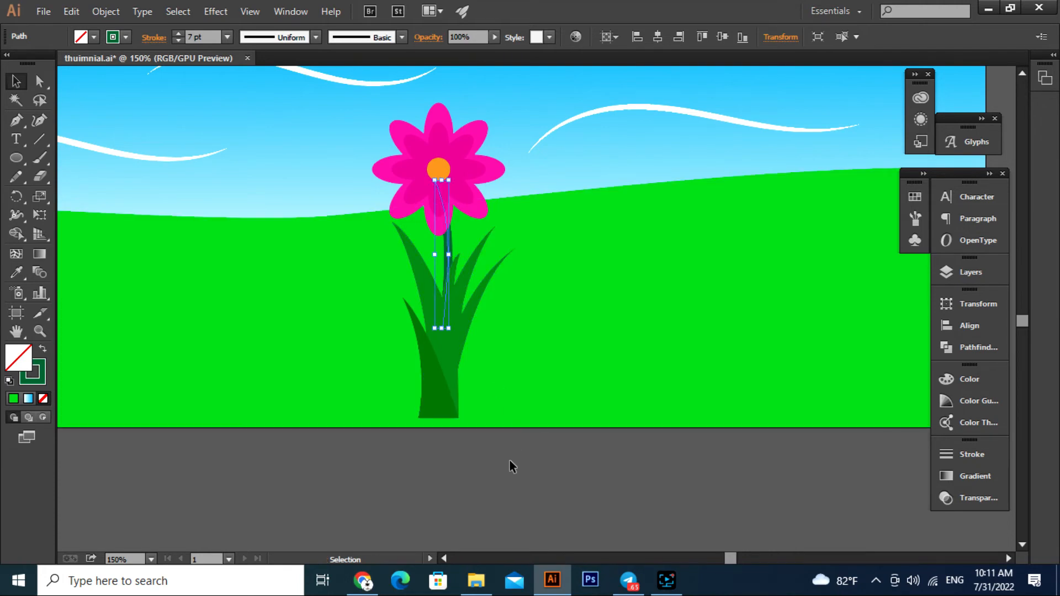
{"action": "left_click", "coordinate": [497, 489]}
Step: Group the pink flower, its stalk, the green leaves and the darker front blade into one object
{"action": "scroll", "coordinate": [482, 478], "scroll_direction": "down", "scroll_amount": 2}
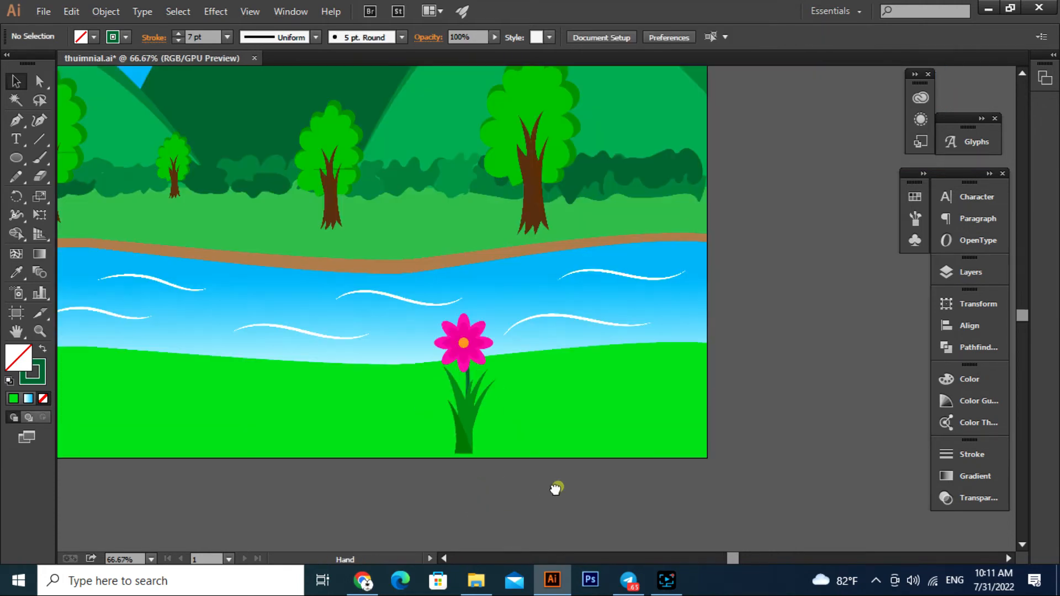
{"action": "scroll", "coordinate": [423, 397], "scroll_direction": "up", "scroll_amount": 2}
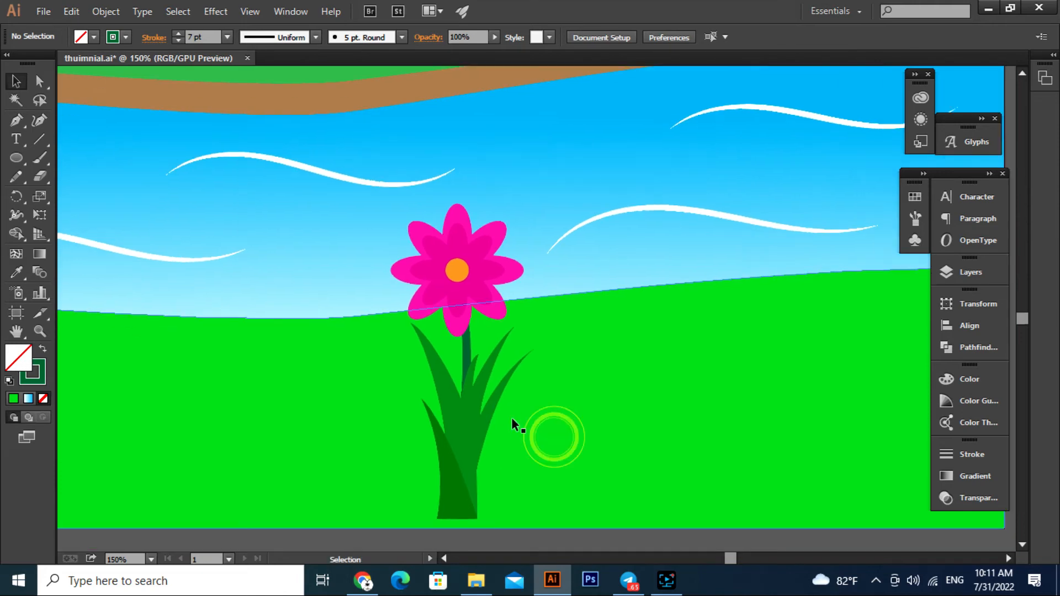
{"action": "left_click", "coordinate": [457, 415]}
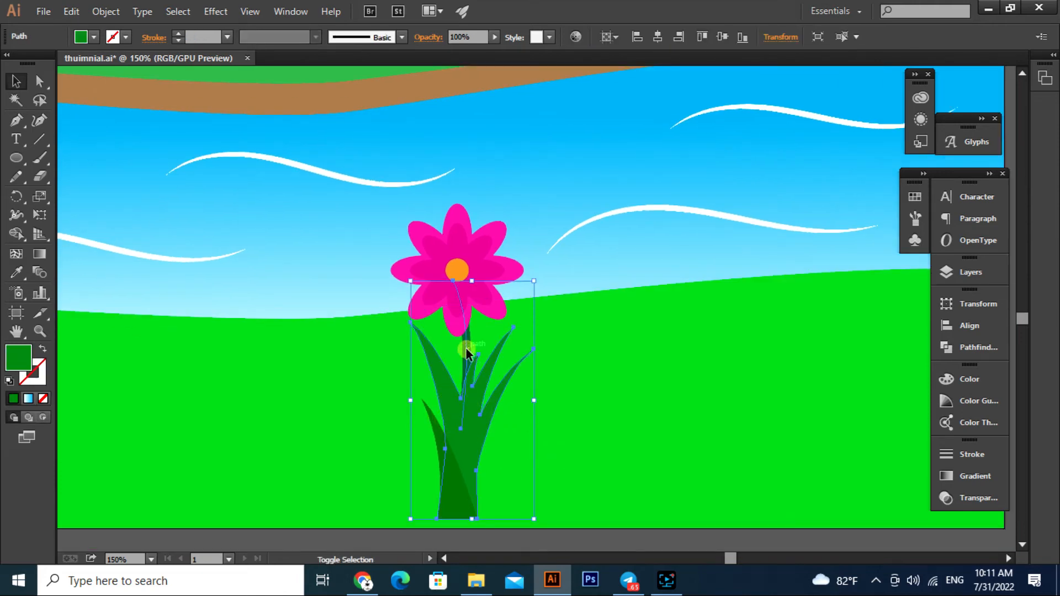
{"action": "left_click", "coordinate": [463, 256], "text": "shift"}
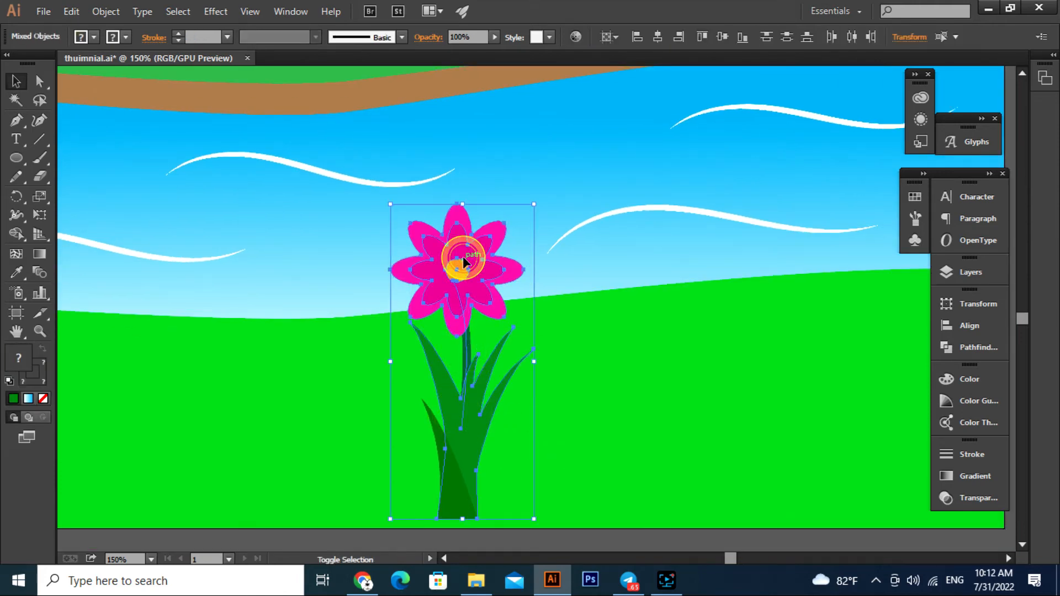
{"action": "key", "text": "ctrl+g"}
{"action": "left_click_drag", "start_coordinate": [470, 392], "coordinate": [590, 388]}
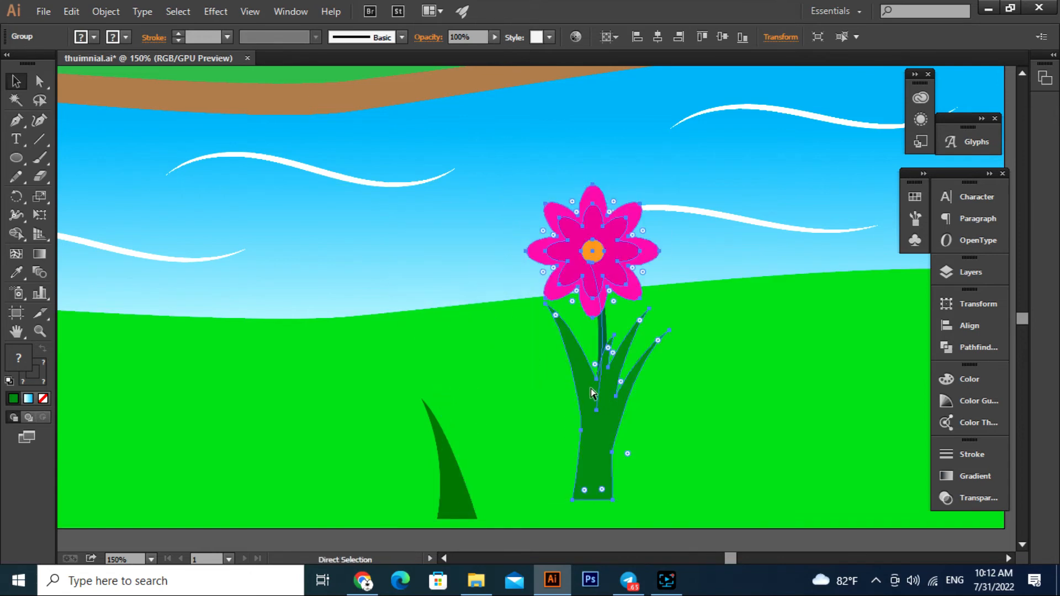
{"action": "key", "text": "ctrl+z"}
{"action": "left_click", "coordinate": [438, 433], "text": "shift"}
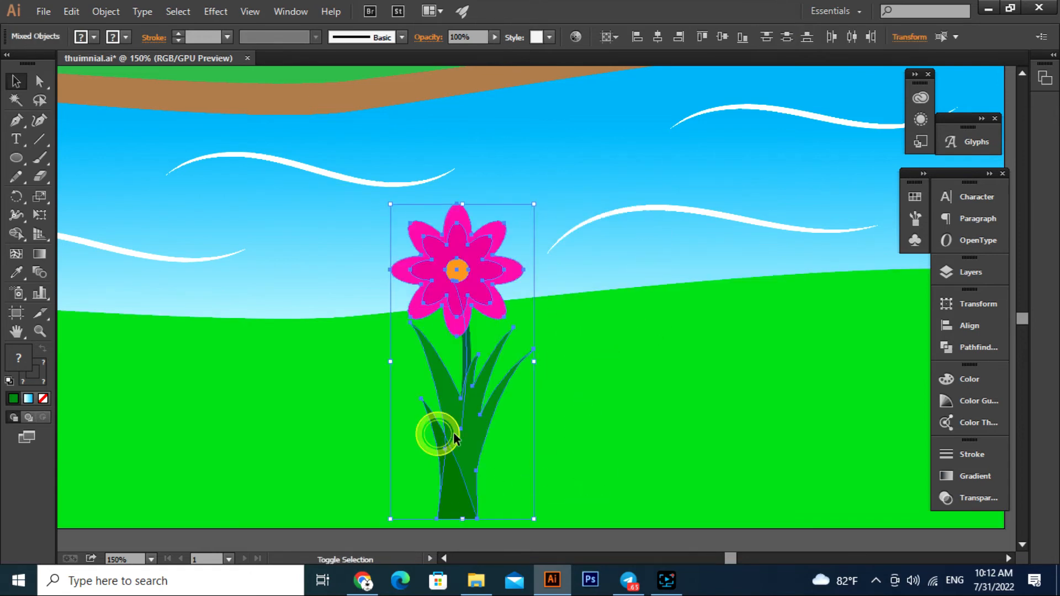
{"action": "key", "text": "ctrl+g"}
Step: Place a copy of the grouped flower plant on the foreground grass beside the big tree
{"action": "key", "text": "ctrl+minus"}
{"action": "key", "text": "ctrl+minus"}
{"action": "key", "text": "ctrl+minus"}
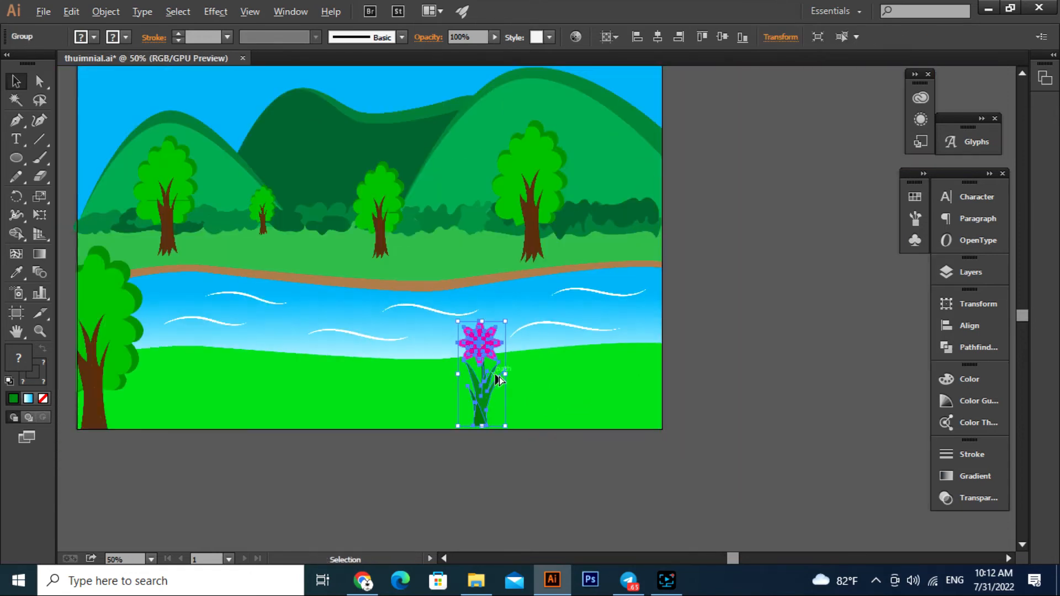
{"action": "left_click", "coordinate": [530, 478]}
{"action": "scroll", "coordinate": [475, 413], "scroll_direction": "up", "scroll_amount": 2}
{"action": "left_click_drag", "start_coordinate": [483, 408], "coordinate": [486, 410]}
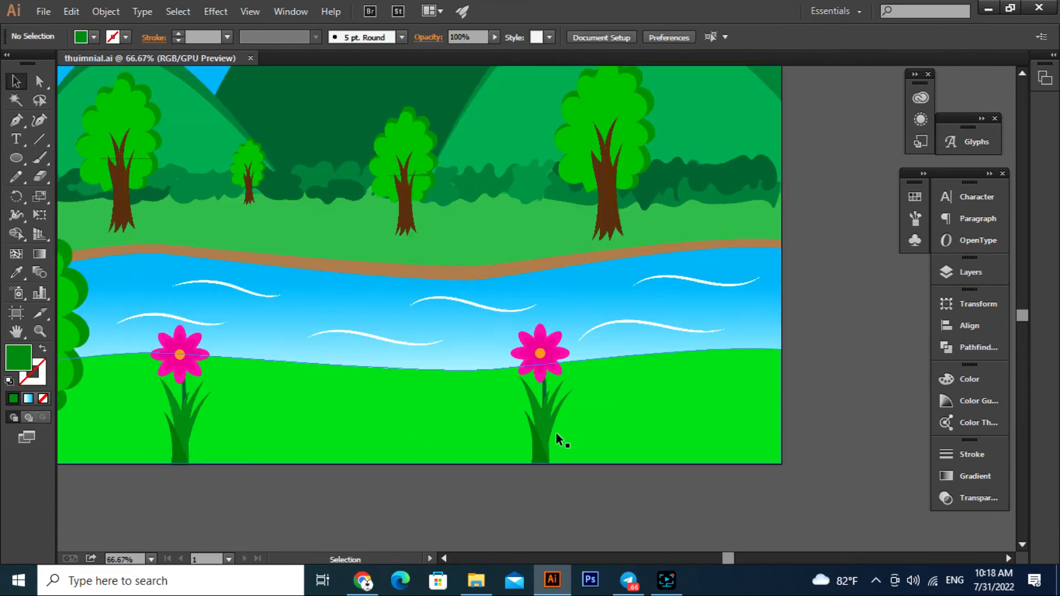
Step: Add two small scaled-down copies of the plant side by side at the grass edge, right of the original plant
{"action": "left_click", "coordinate": [553, 434]}
{"action": "left_click_drag", "start_coordinate": [545, 371], "coordinate": [642, 302]}
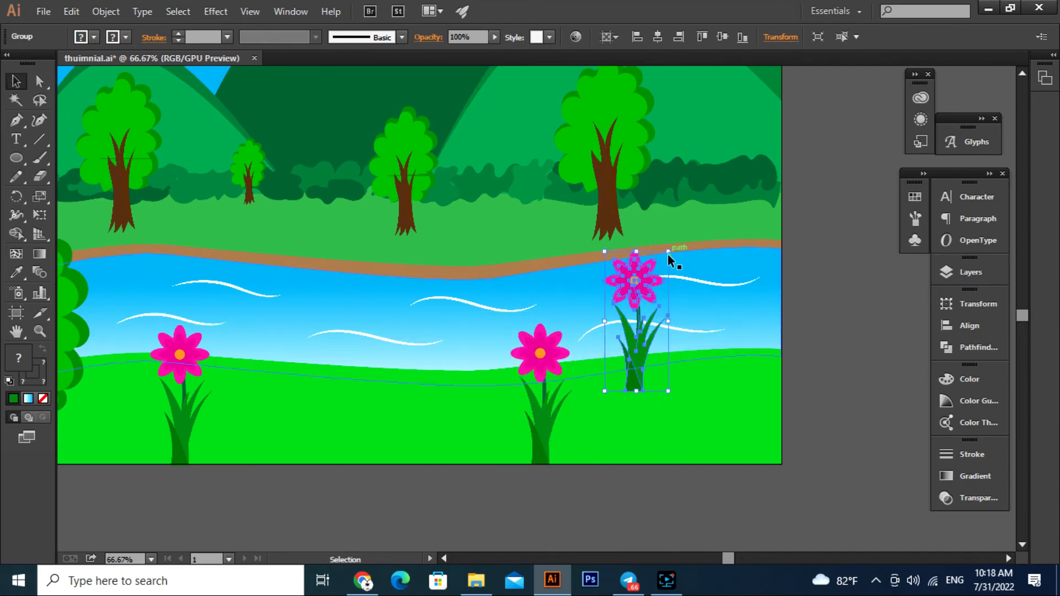
{"action": "left_click_drag", "start_coordinate": [668, 251], "coordinate": [635, 304]}
{"action": "left_click", "coordinate": [866, 383]}
{"action": "scroll", "coordinate": [627, 380], "scroll_direction": "up", "scroll_amount": 1}
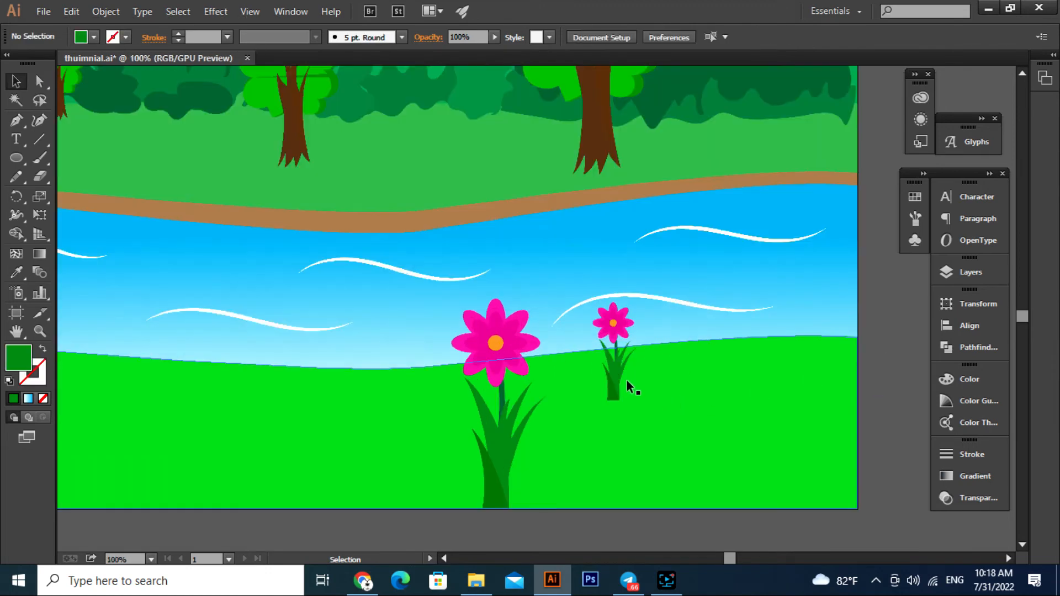
{"action": "mouse_move", "coordinate": [627, 380]}
{"action": "left_mouse_down"}
{"action": "mouse_move", "coordinate": [600, 376]}
{"action": "mouse_move", "coordinate": [626, 377]}
{"action": "left_mouse_up"}
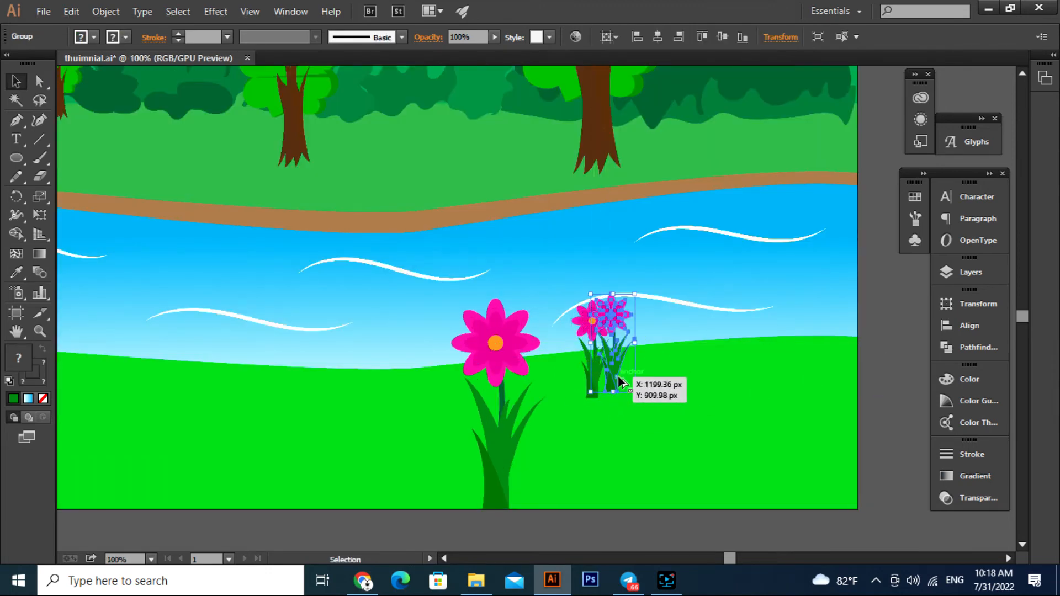
{"action": "left_click", "coordinate": [878, 391]}
Step: Place a medium-sized copy of the plant where the near grass meets the artboard's right edge, and duplicate it beside itself
{"action": "left_click_drag", "start_coordinate": [501, 462], "coordinate": [793, 348]}
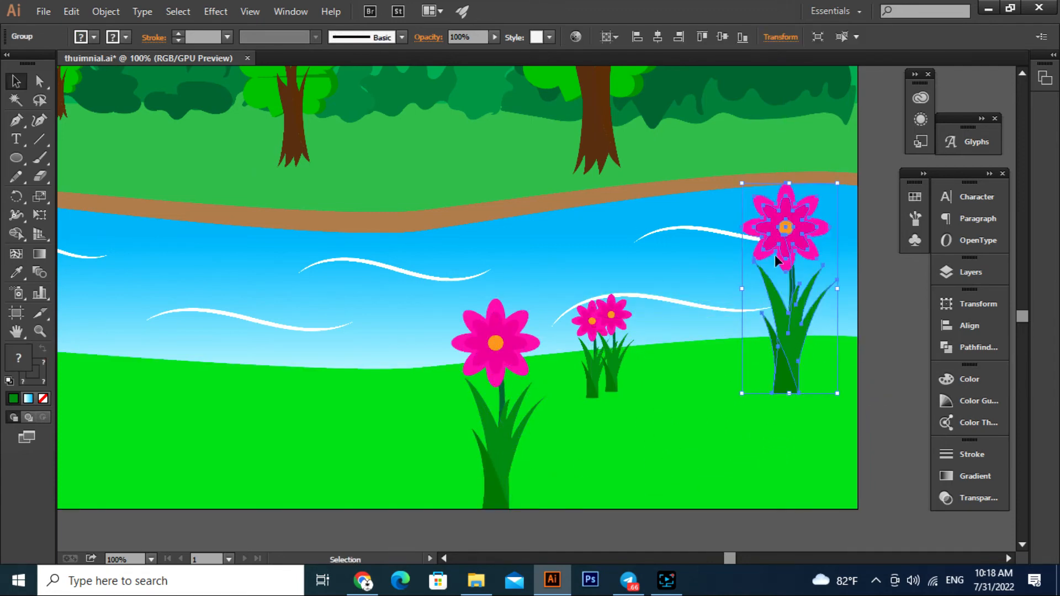
{"action": "left_click_drag", "start_coordinate": [741, 183], "coordinate": [767, 241]}
{"action": "left_click_drag", "start_coordinate": [806, 353], "coordinate": [824, 380]}
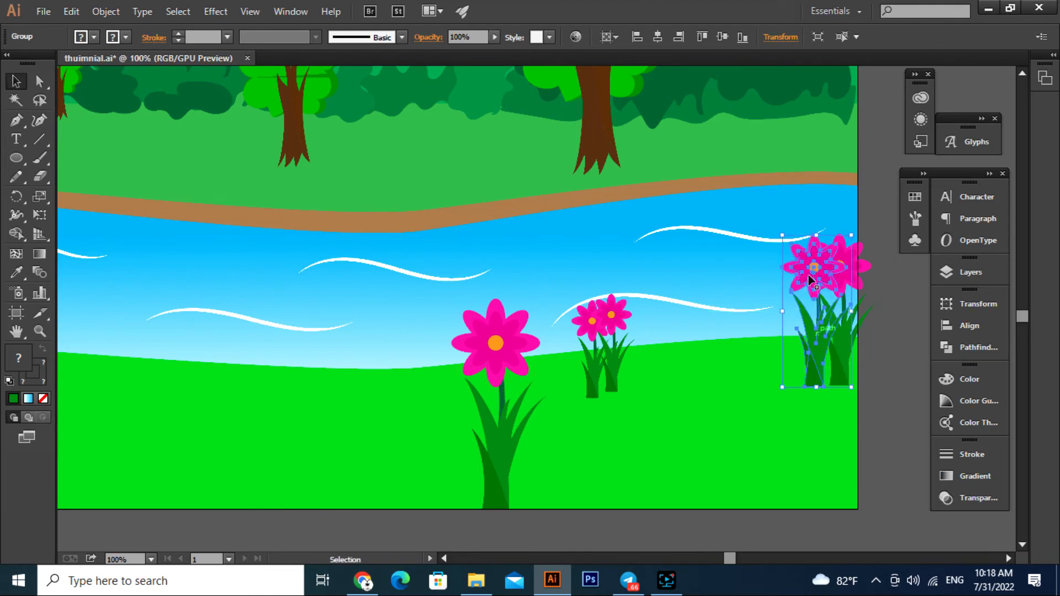
Step: Shrink the duplicate at the artboard's right edge and position it to overlap the left side of the medium plant
{"action": "left_click_drag", "start_coordinate": [781, 237], "coordinate": [788, 270]}
{"action": "left_click_drag", "start_coordinate": [822, 376], "coordinate": [841, 393]}
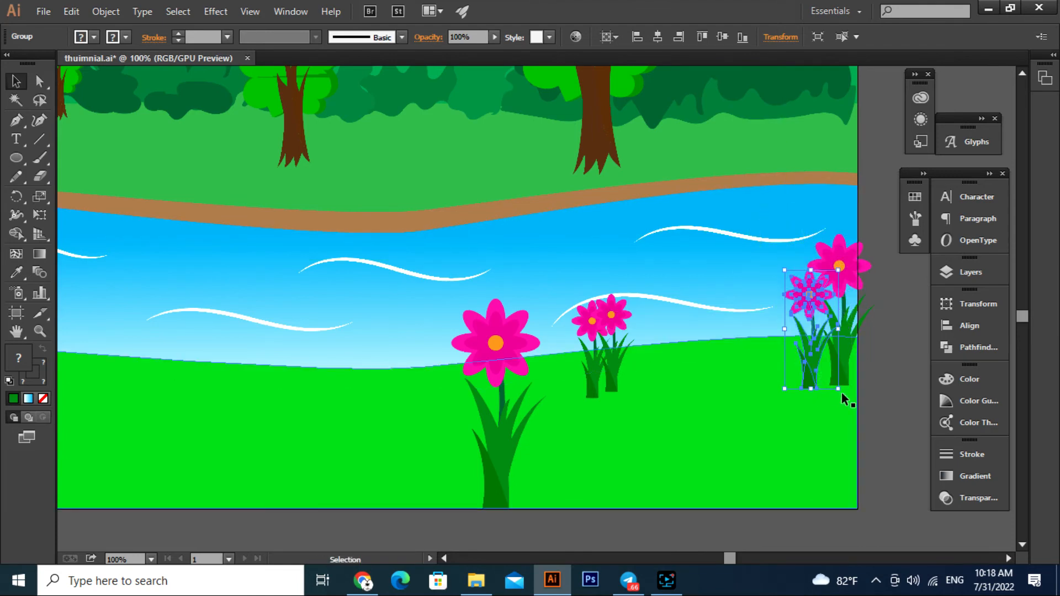
{"action": "left_click_drag", "start_coordinate": [872, 445], "coordinate": [781, 466]}
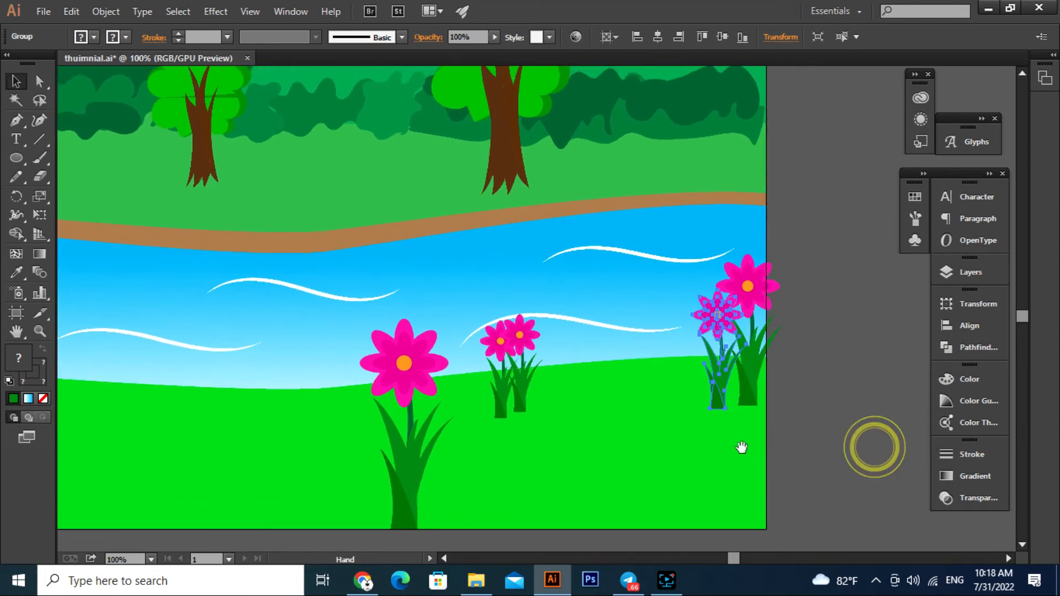
{"action": "left_click", "coordinate": [749, 413]}
{"action": "left_click", "coordinate": [716, 399]}
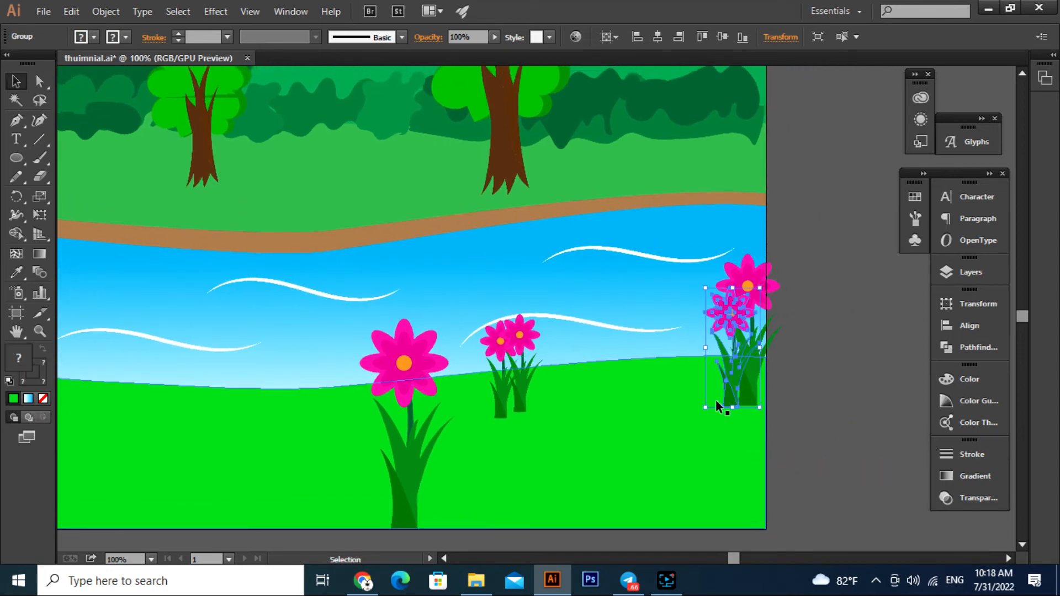
{"action": "left_click", "coordinate": [730, 399]}
{"action": "left_click_drag", "start_coordinate": [770, 411], "coordinate": [796, 413]}
{"action": "left_click", "coordinate": [829, 425]}
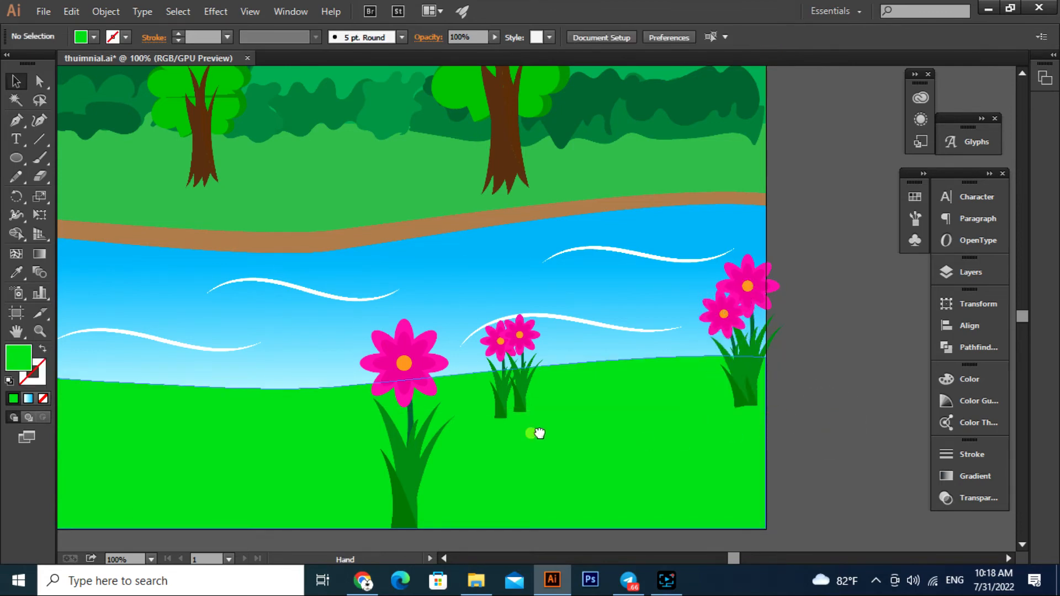
Step: Copy the plant beside the big tree to the grass edge on its right and scale the copy down to a small flower
{"action": "scroll", "coordinate": [527, 431], "scroll_direction": "left", "scroll_amount": 4}
{"action": "scroll", "coordinate": [530, 425], "scroll_direction": "down", "scroll_amount": 1}
{"action": "scroll", "coordinate": [530, 428], "scroll_direction": "left", "scroll_amount": 3}
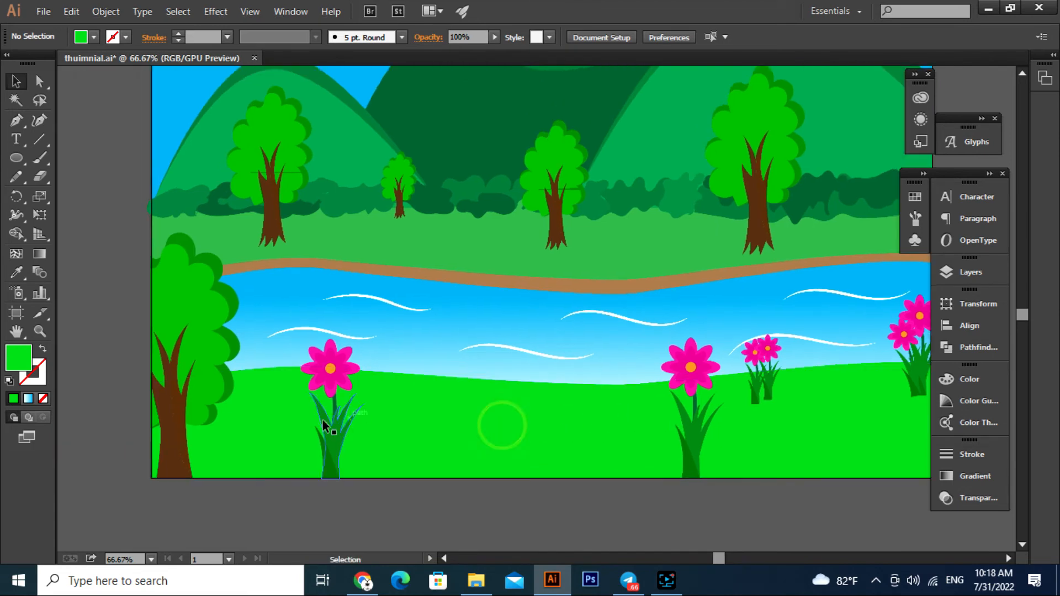
{"action": "left_click_drag", "start_coordinate": [329, 432], "coordinate": [472, 369]}
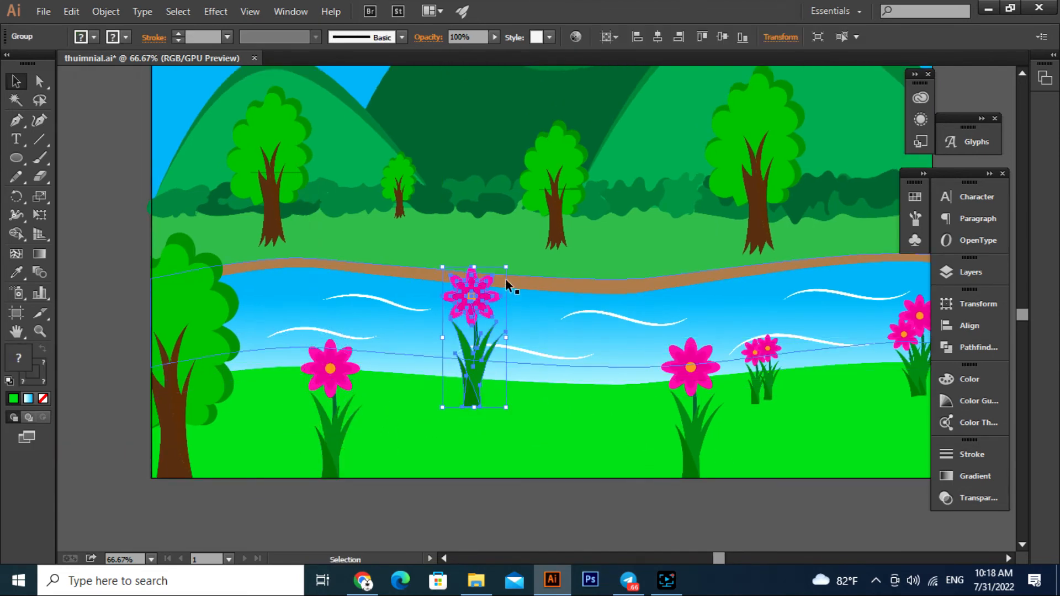
{"action": "left_click_drag", "start_coordinate": [505, 268], "coordinate": [467, 354]}
{"action": "left_click_drag", "start_coordinate": [455, 395], "coordinate": [451, 384]}
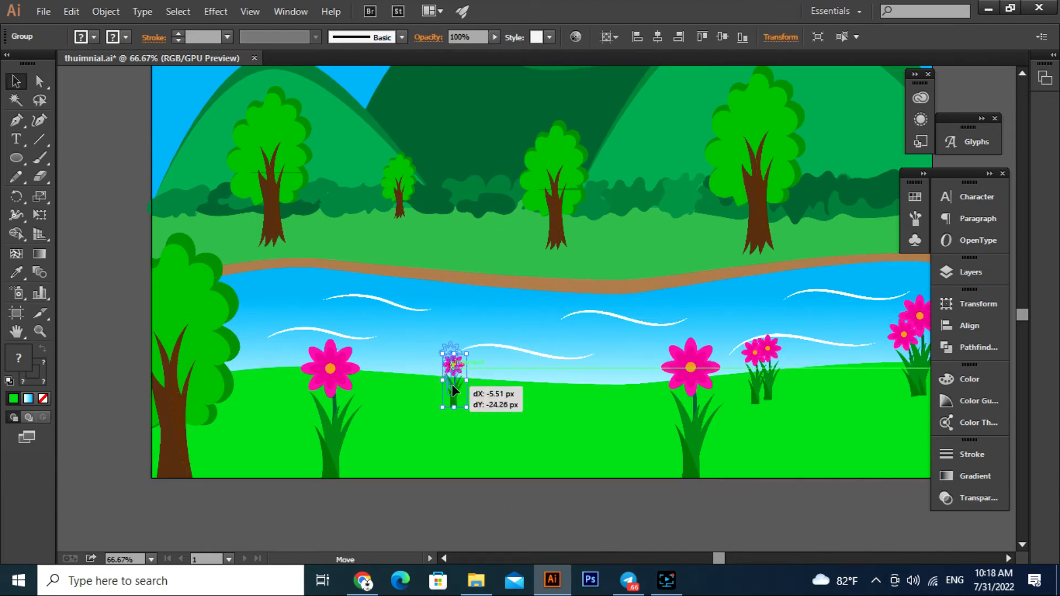
{"action": "left_click", "coordinate": [469, 496]}
Step: Duplicate the small flower just to its right and enlarge the duplicate to about 55 by 122 px
{"action": "left_click_drag", "start_coordinate": [452, 386], "coordinate": [474, 387]}
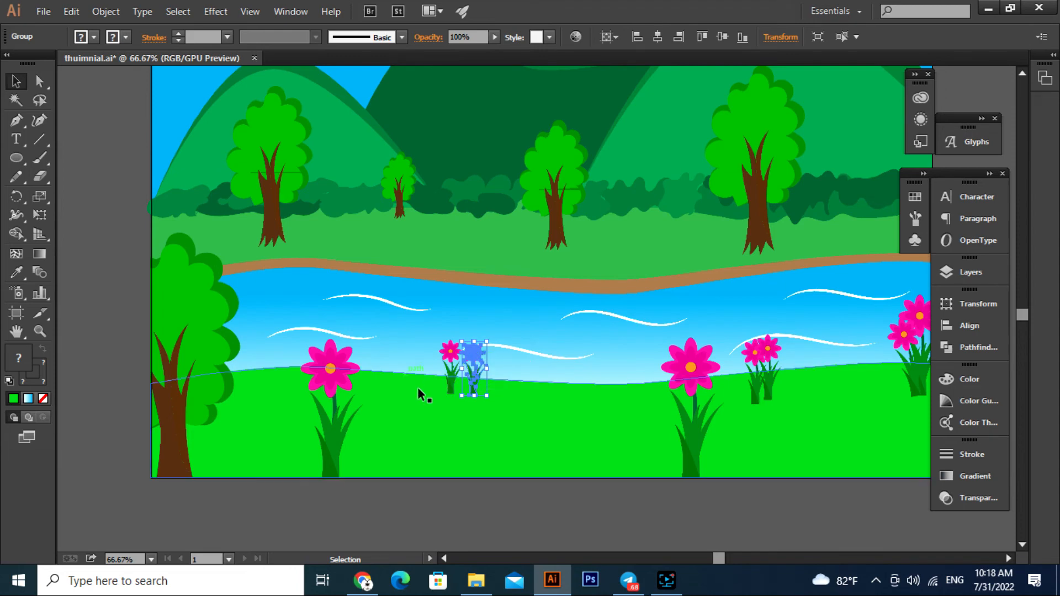
{"action": "left_click_drag", "start_coordinate": [486, 342], "coordinate": [485, 320]}
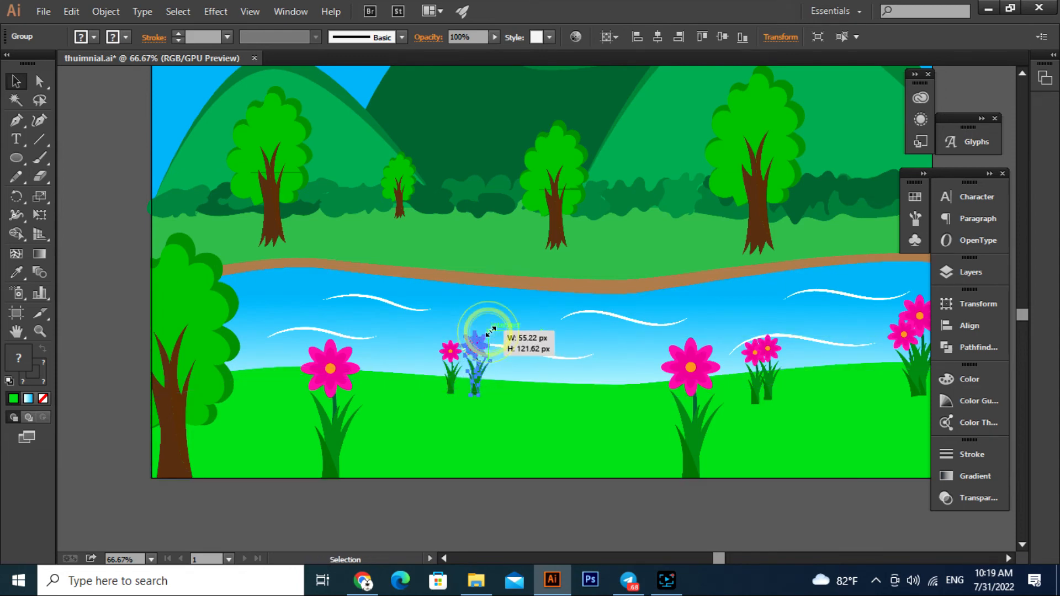
{"action": "left_click", "coordinate": [500, 499]}
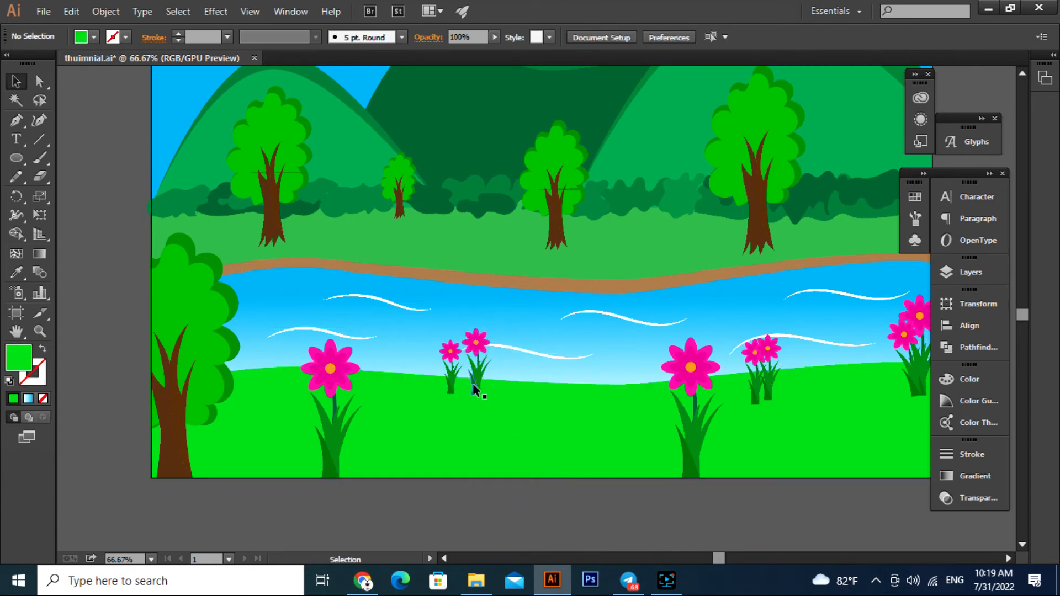
Step: Copy the two small flowers together onto the far riverbank left of the middle tree and scale the copies down
{"action": "left_click", "coordinate": [472, 383]}
{"action": "left_click", "coordinate": [442, 379], "text": "shift"}
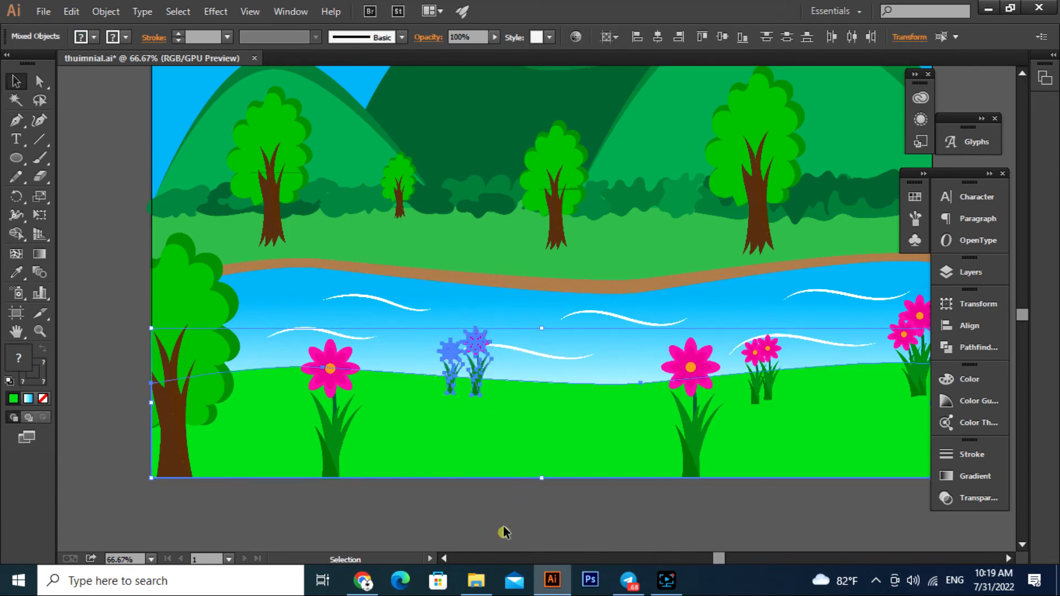
{"action": "left_click", "coordinate": [503, 530]}
{"action": "left_click", "coordinate": [456, 363]}
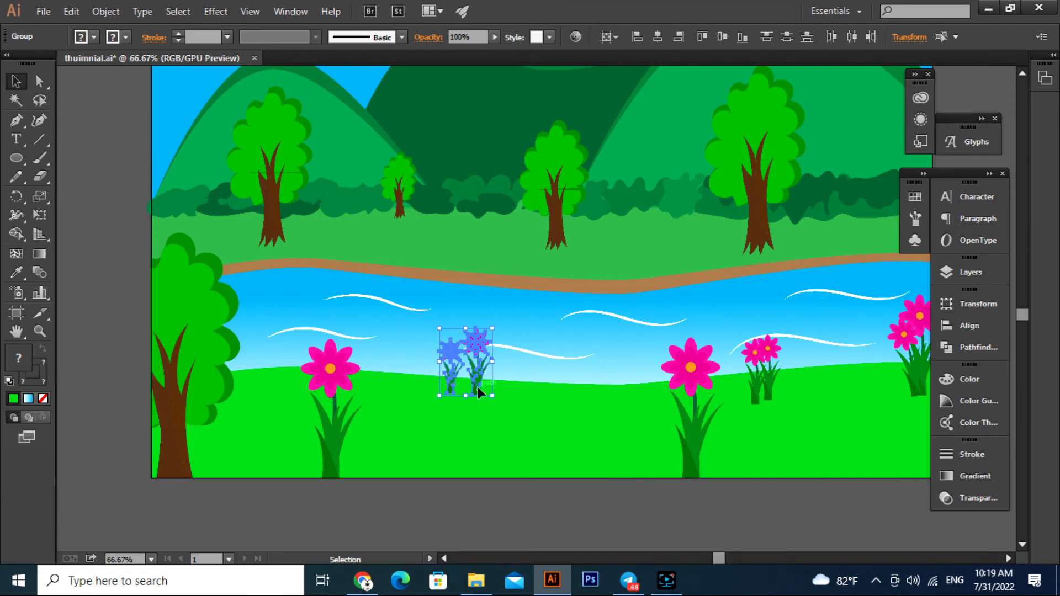
{"action": "left_click_drag", "start_coordinate": [473, 387], "coordinate": [531, 270]}
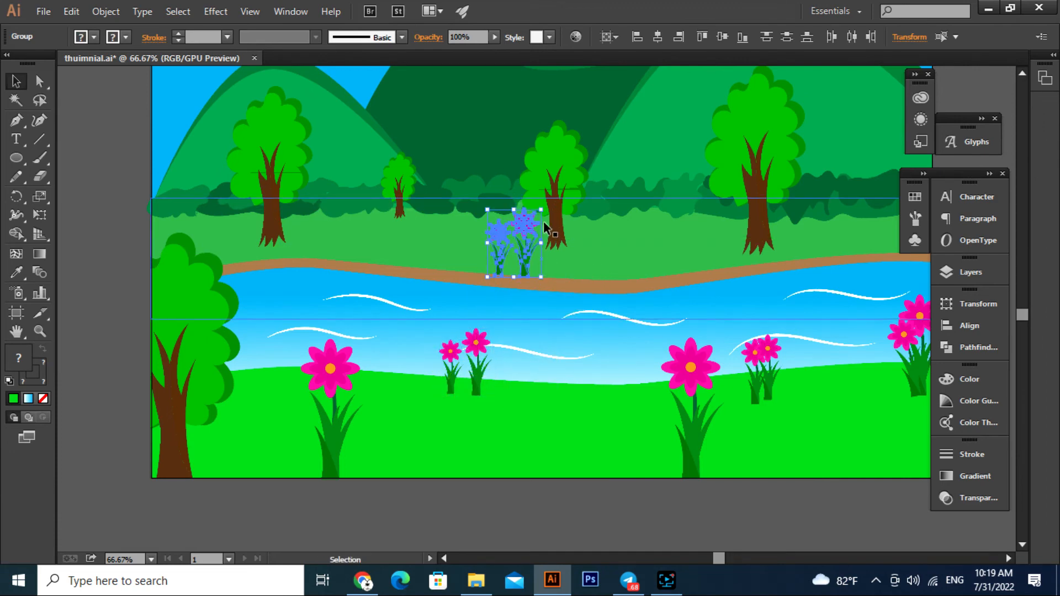
{"action": "left_click_drag", "start_coordinate": [539, 209], "coordinate": [508, 261]}
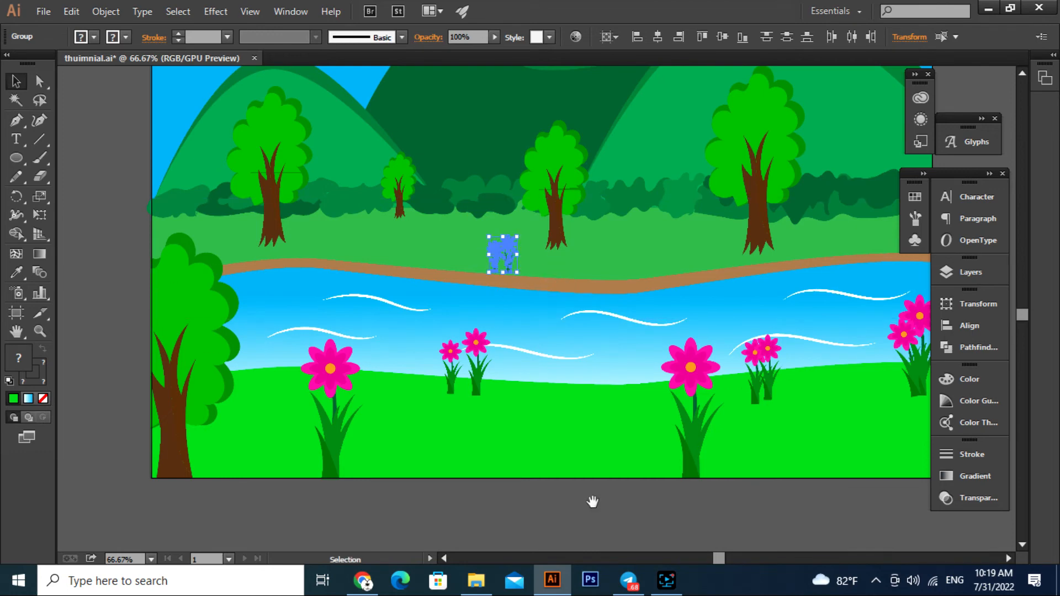
{"action": "left_click_drag", "start_coordinate": [591, 501], "coordinate": [527, 519]}
{"action": "left_click", "coordinate": [528, 521]}
Step: Place a slightly larger copy of a far-bank flower on the far grass, just left of the large right-hand tree
{"action": "left_click_drag", "start_coordinate": [442, 273], "coordinate": [642, 244]}
{"action": "left_click_drag", "start_coordinate": [627, 283], "coordinate": [622, 279]}
{"action": "left_click", "coordinate": [864, 500]}
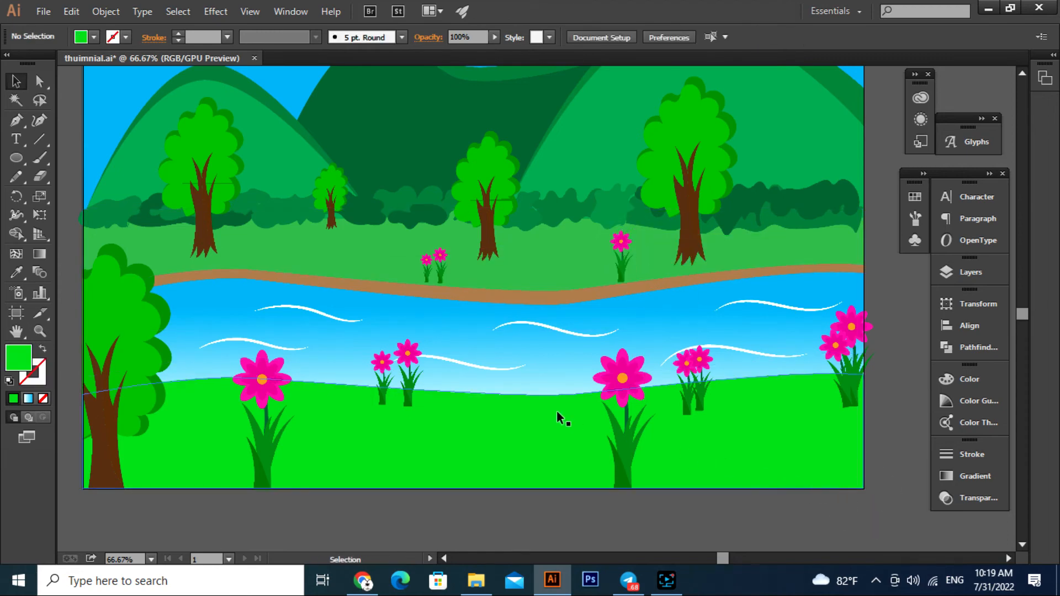
Step: Copy one of the small far-bank flowers to the far grass left of the left-hand tree trunk
{"action": "scroll", "coordinate": [457, 366], "scroll_direction": "left", "scroll_amount": 3}
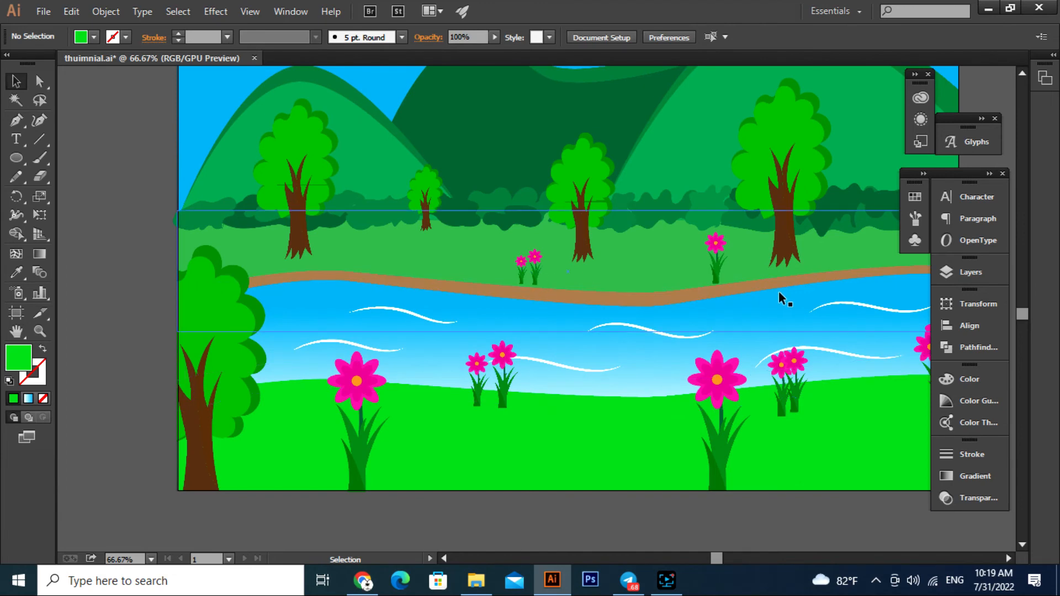
{"action": "left_click_drag", "start_coordinate": [568, 271], "coordinate": [265, 258]}
{"action": "left_click", "coordinate": [505, 513]}
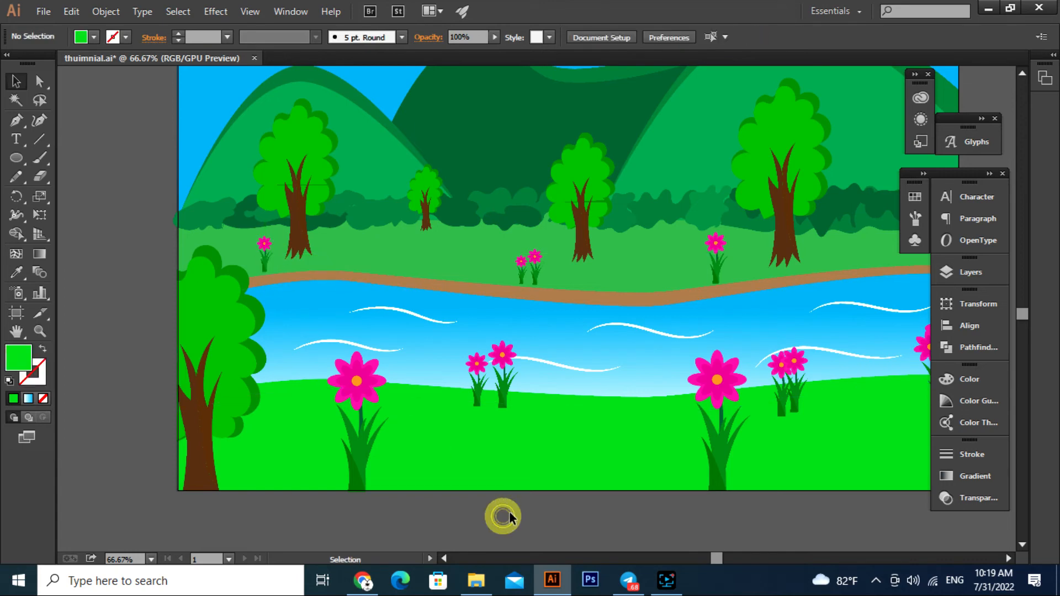
{"action": "left_click_drag", "start_coordinate": [544, 514], "coordinate": [518, 488]}
{"action": "scroll", "coordinate": [520, 484], "scroll_direction": "down", "scroll_amount": 1}
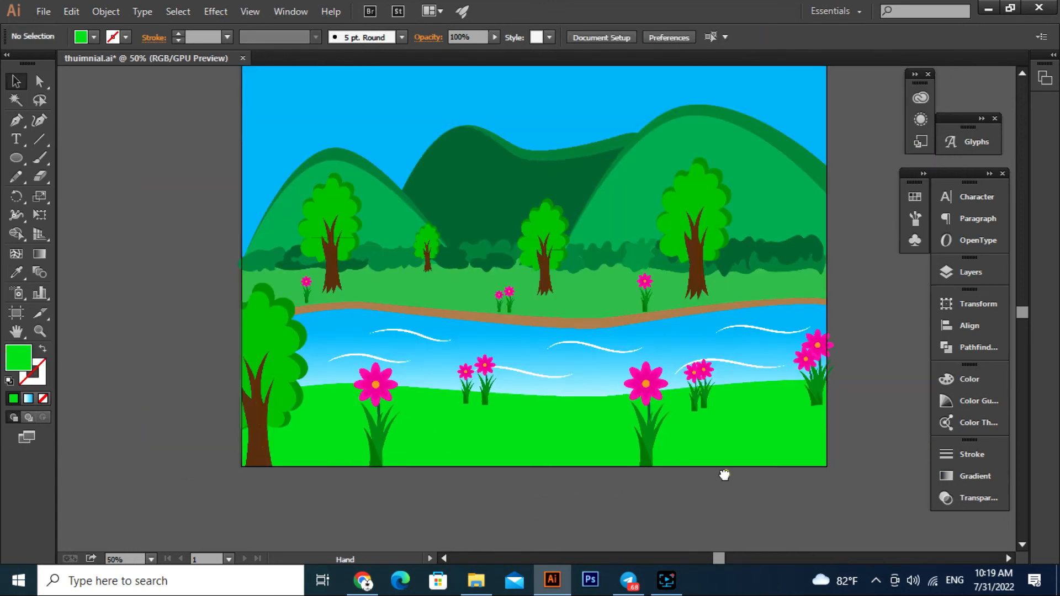
{"action": "left_click_drag", "start_coordinate": [725, 475], "coordinate": [624, 478]}
{"action": "scroll", "coordinate": [641, 475], "scroll_direction": "down", "scroll_amount": 1}
{"action": "left_click", "coordinate": [738, 418]}
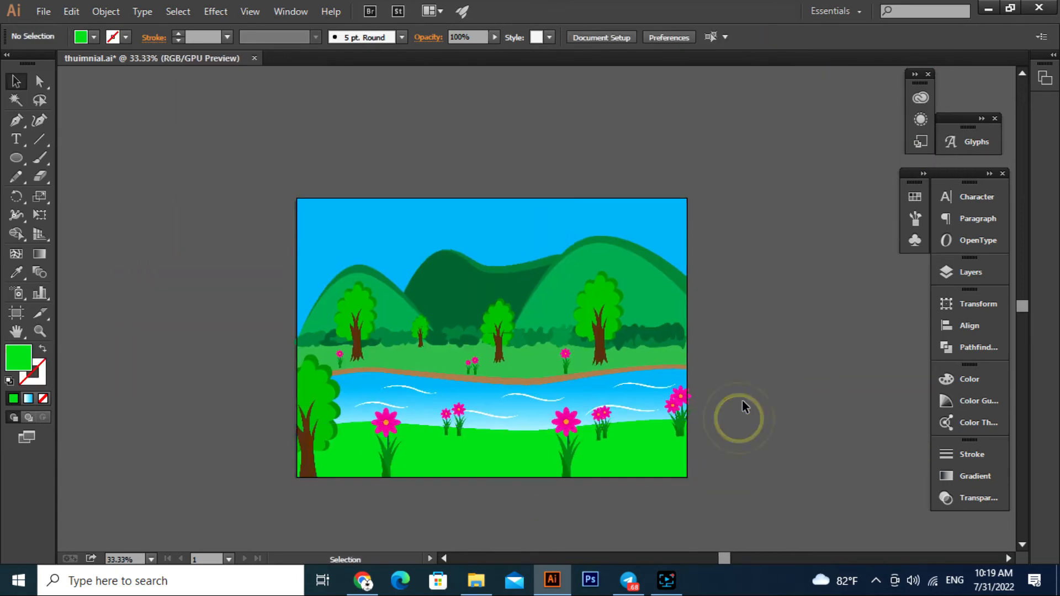
{"action": "scroll", "coordinate": [697, 345], "scroll_direction": "up", "scroll_amount": 1}
{"action": "left_click_drag", "start_coordinate": [478, 281], "coordinate": [524, 291]}
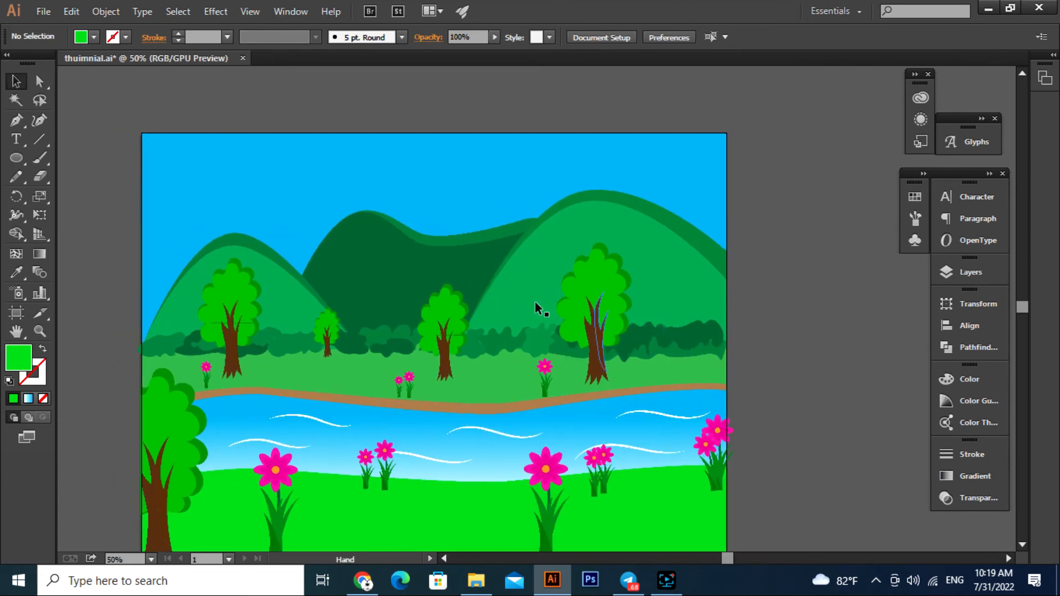
Step: Paint a closed wavy-edged shape with the Paintbrush over the sky's upper-left part, using the sky's blue and overlapping the artboard edges
{"action": "left_click", "coordinate": [440, 136]}
{"action": "left_click_drag", "start_coordinate": [442, 138], "coordinate": [462, 171]}
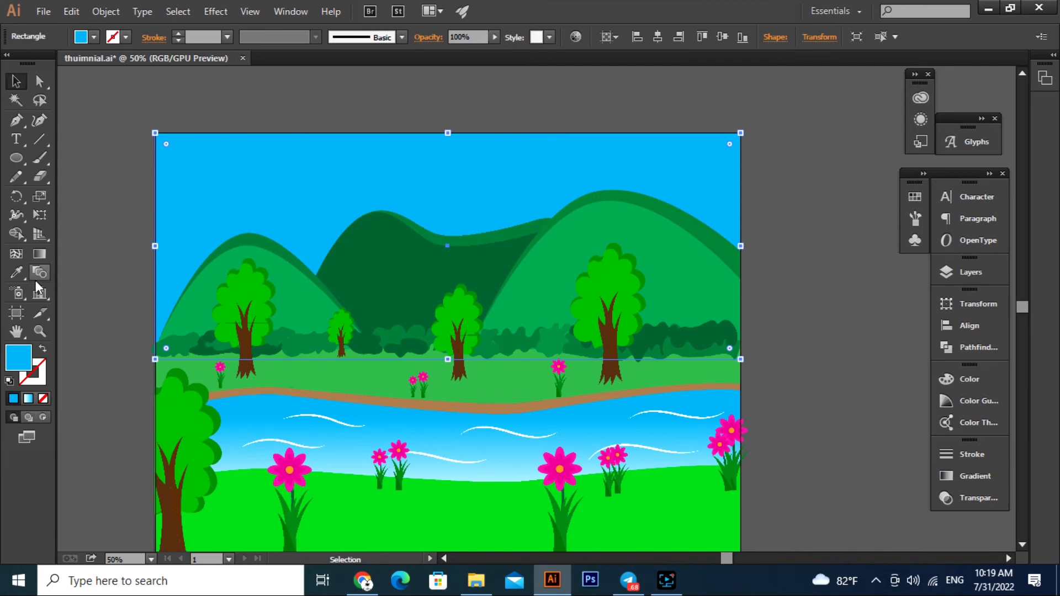
{"action": "left_click", "coordinate": [24, 236]}
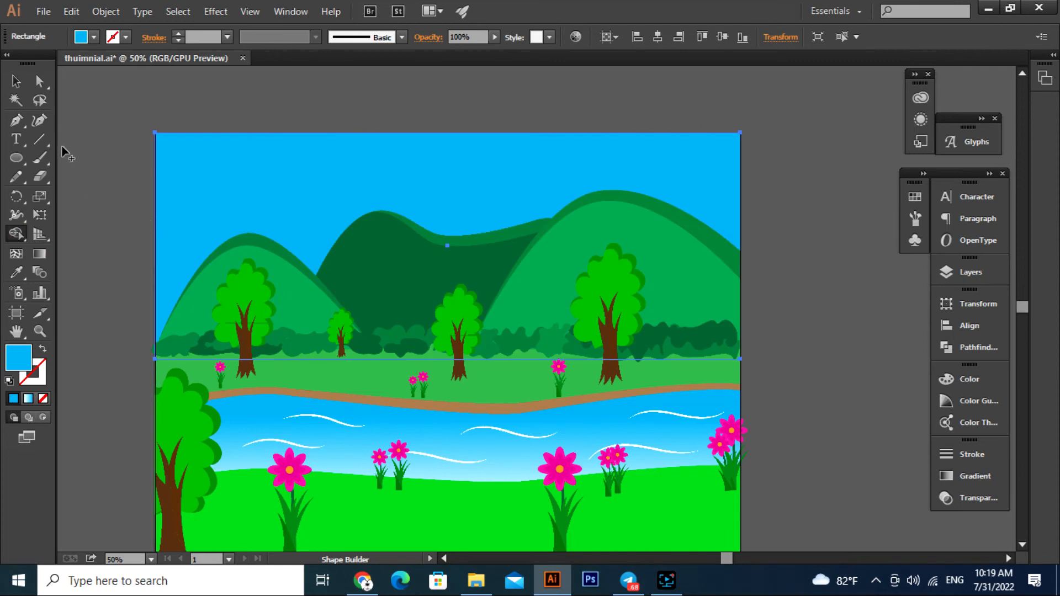
{"action": "left_click", "coordinate": [44, 159]}
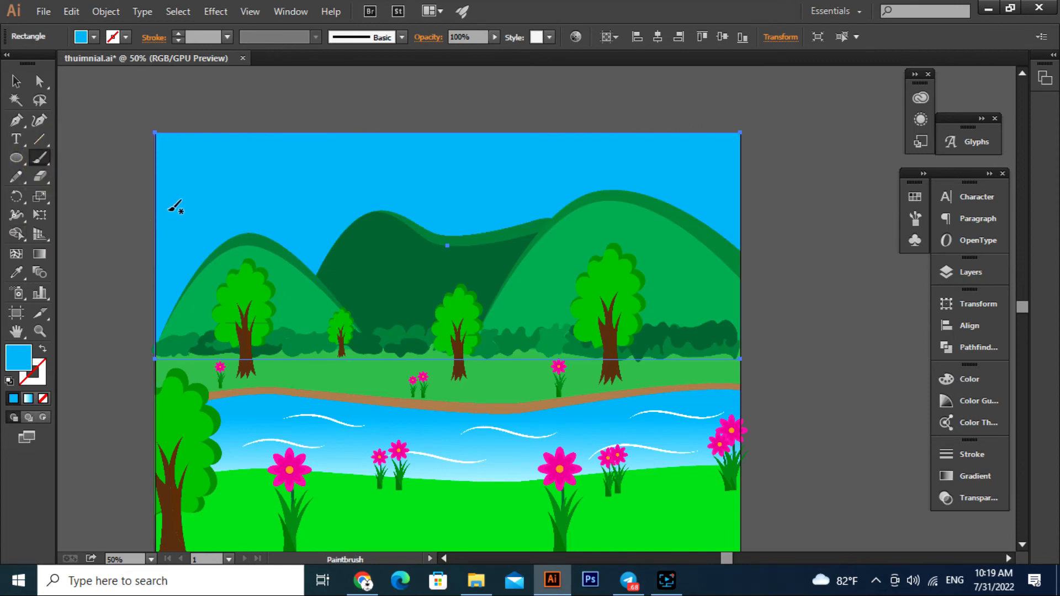
{"action": "left_click_drag", "start_coordinate": [142, 225], "coordinate": [156, 215]}
{"action": "mouse_move", "coordinate": [590, 129]}
{"action": "left_mouse_down"}
{"action": "mouse_move", "coordinate": [242, 104]}
{"action": "mouse_move", "coordinate": [178, 104]}
{"action": "mouse_move", "coordinate": [144, 124]}
{"action": "left_mouse_up"}
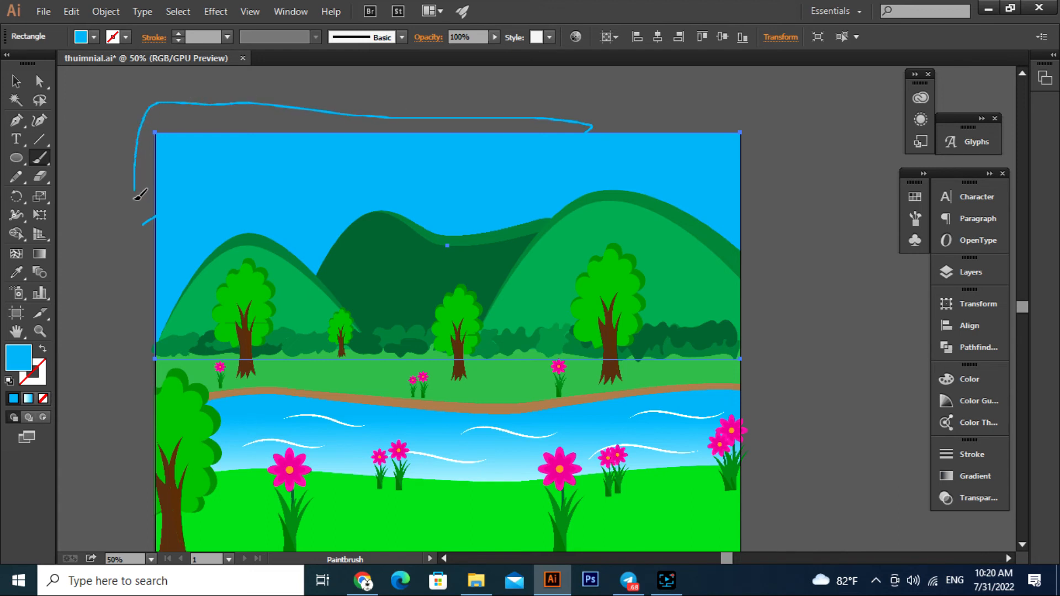
{"action": "left_click_drag", "start_coordinate": [144, 223], "coordinate": [145, 224]}
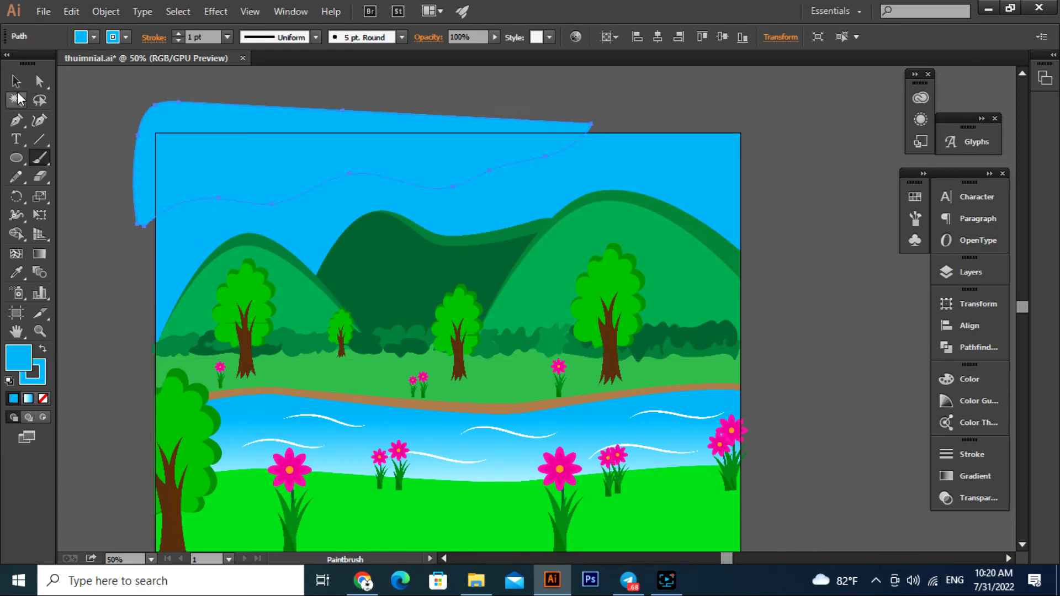
Step: Select the wavy shape together with the sky rectangle and apply Shape Builder to the sky area outside their overlap
{"action": "left_click", "coordinate": [16, 81]}
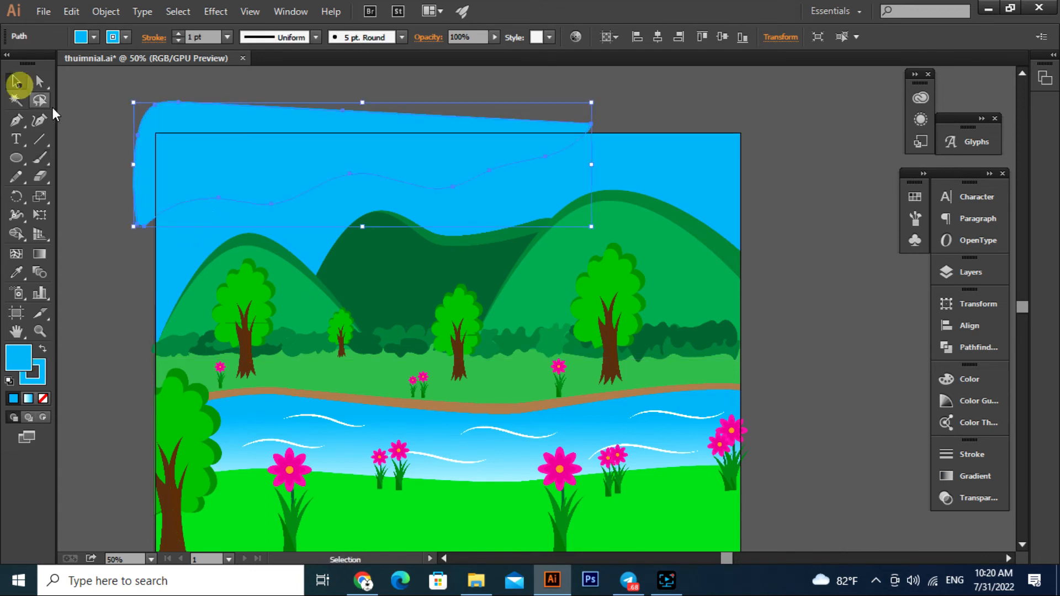
{"action": "left_click", "coordinate": [645, 121]}
{"action": "left_click", "coordinate": [512, 138]}
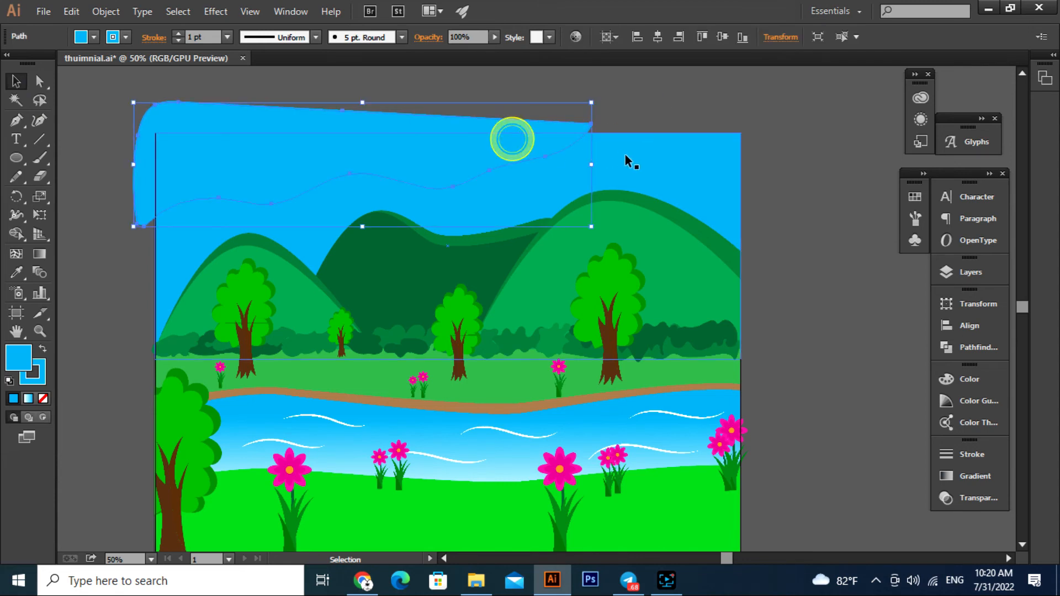
{"action": "left_click", "coordinate": [625, 155], "text": "shift"}
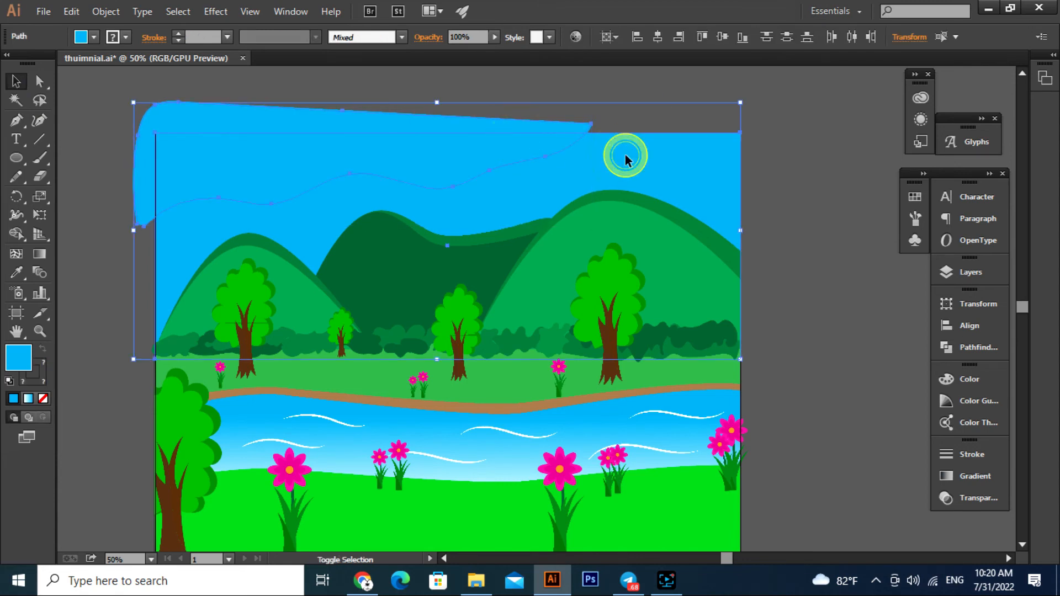
{"action": "left_click", "coordinate": [16, 234]}
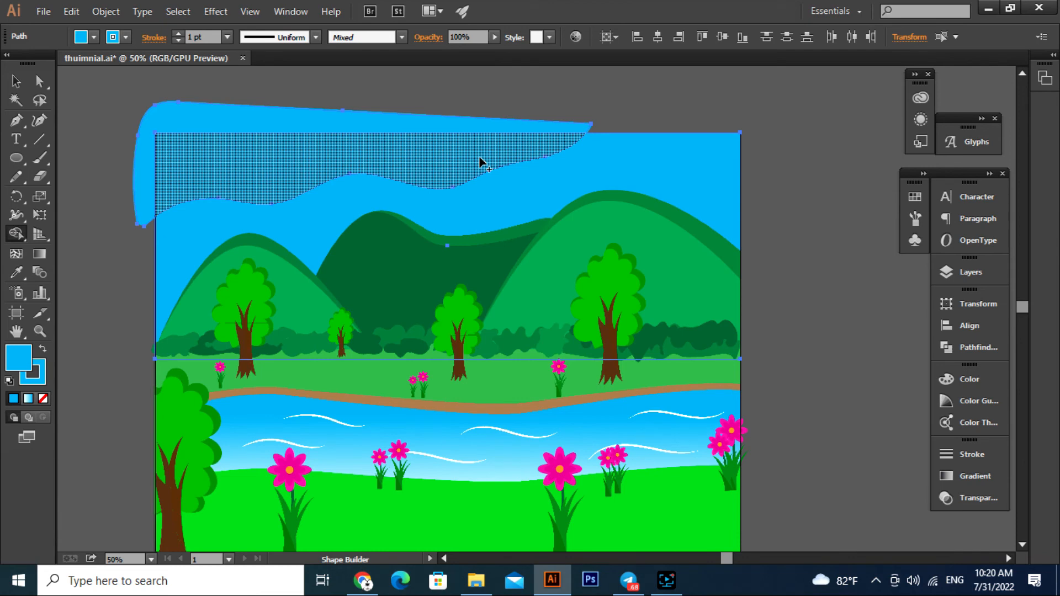
{"action": "left_click", "coordinate": [624, 148]}
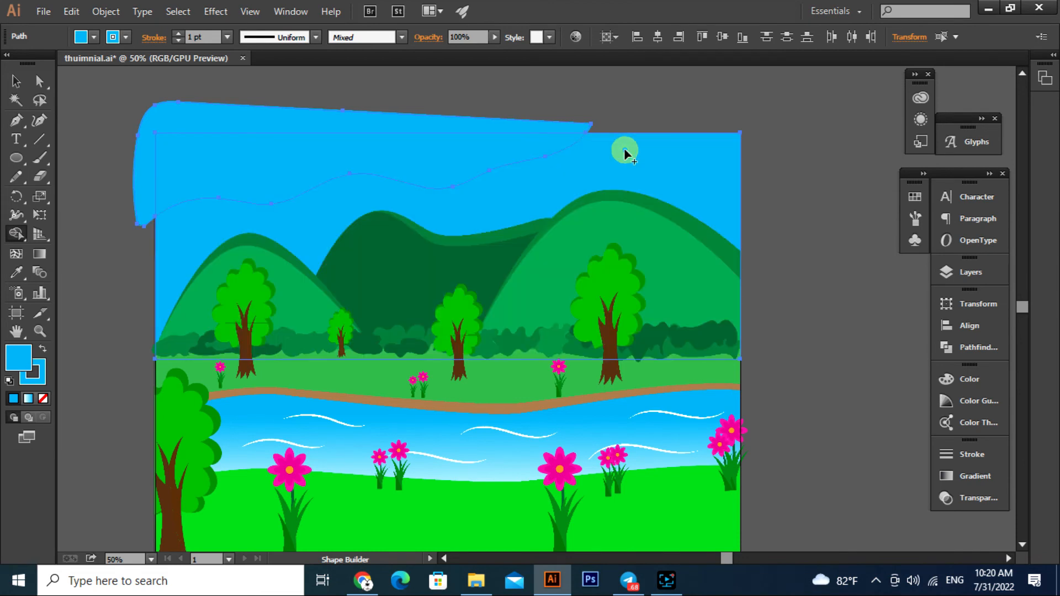
{"action": "left_click", "coordinate": [15, 79]}
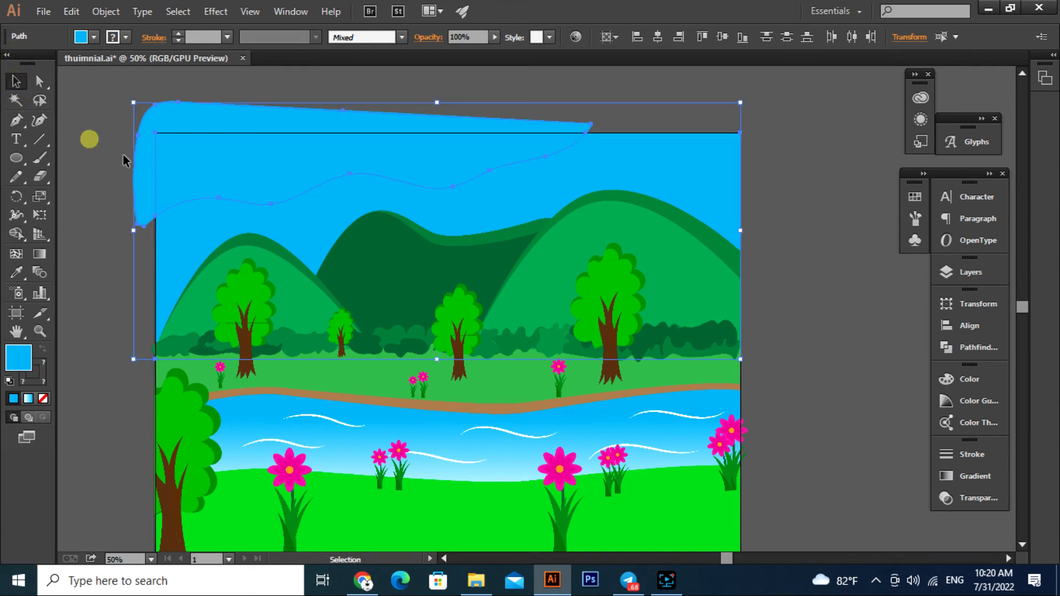
{"action": "left_click", "coordinate": [208, 165]}
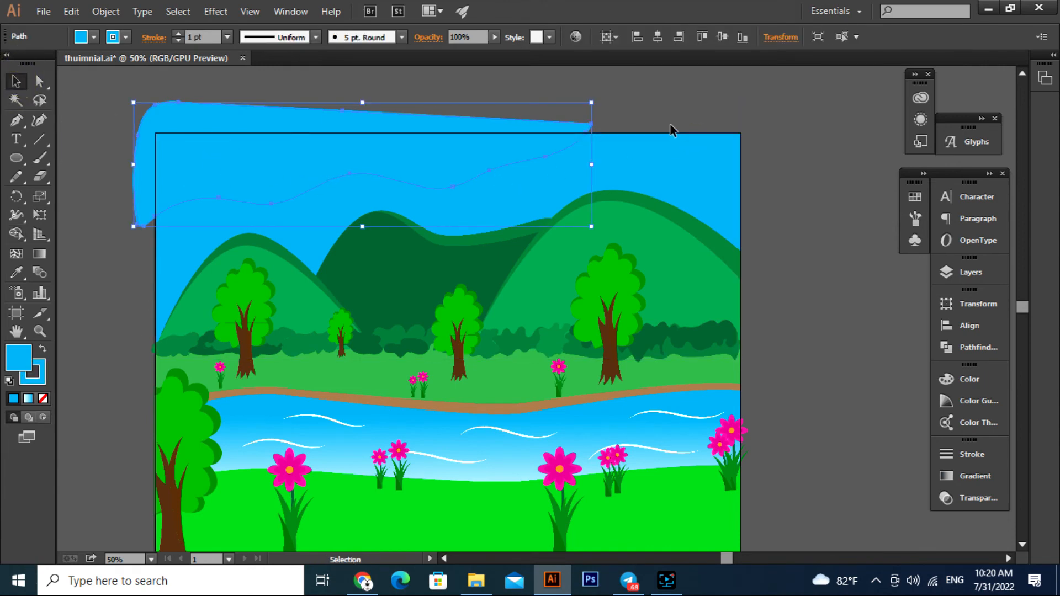
Step: Delete the surplus anchor point at the wavy shape's right tip so the tip ends on the artboard's top edge
{"action": "key", "text": "p"}
{"action": "left_click", "coordinate": [587, 134]}
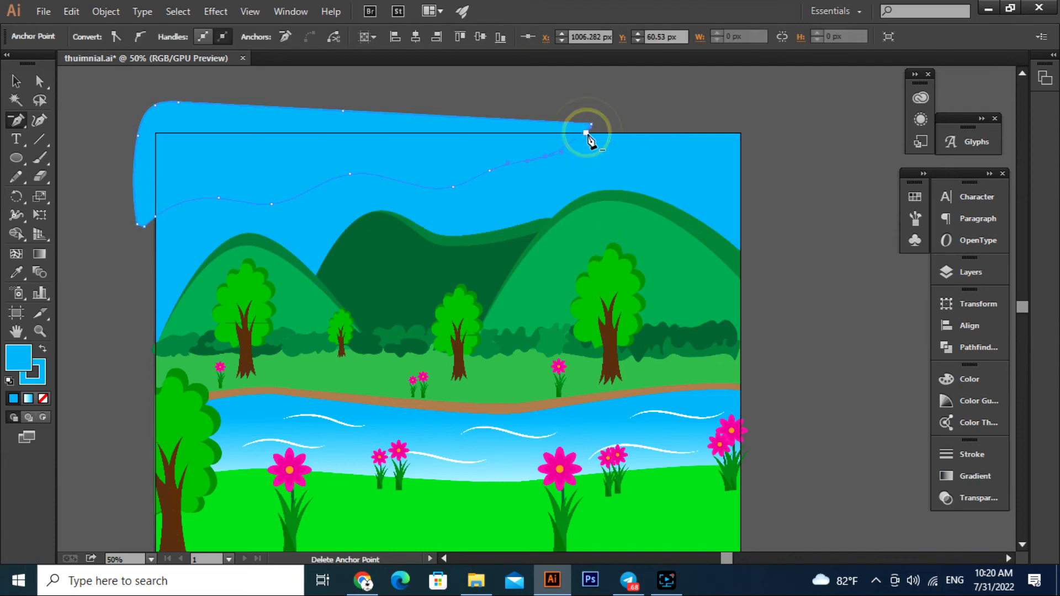
{"action": "left_click", "coordinate": [593, 128]}
{"action": "left_click", "coordinate": [594, 129]}
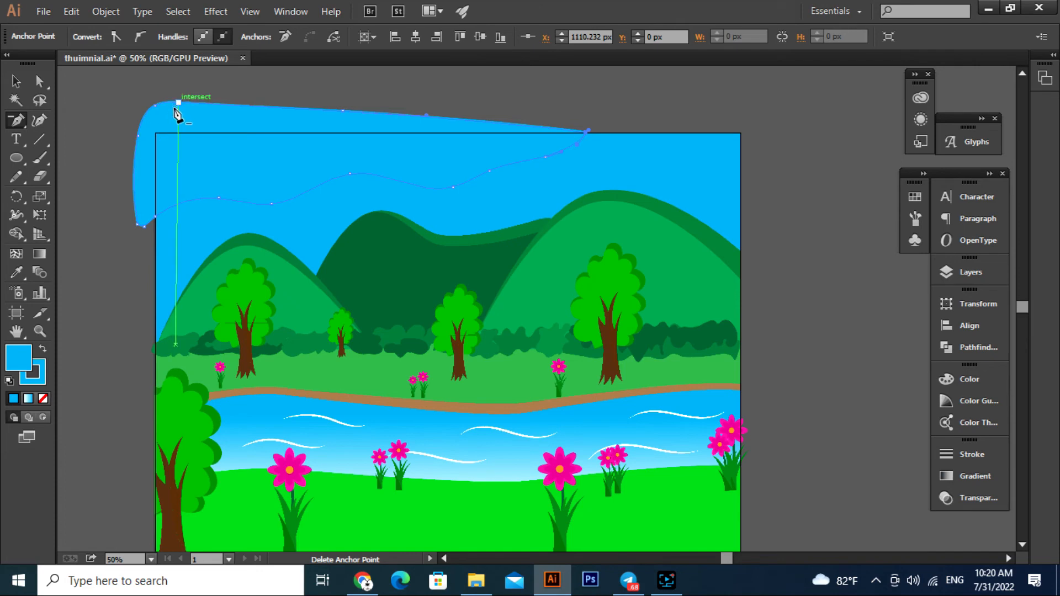
{"action": "left_click", "coordinate": [18, 82]}
{"action": "left_click", "coordinate": [87, 125]}
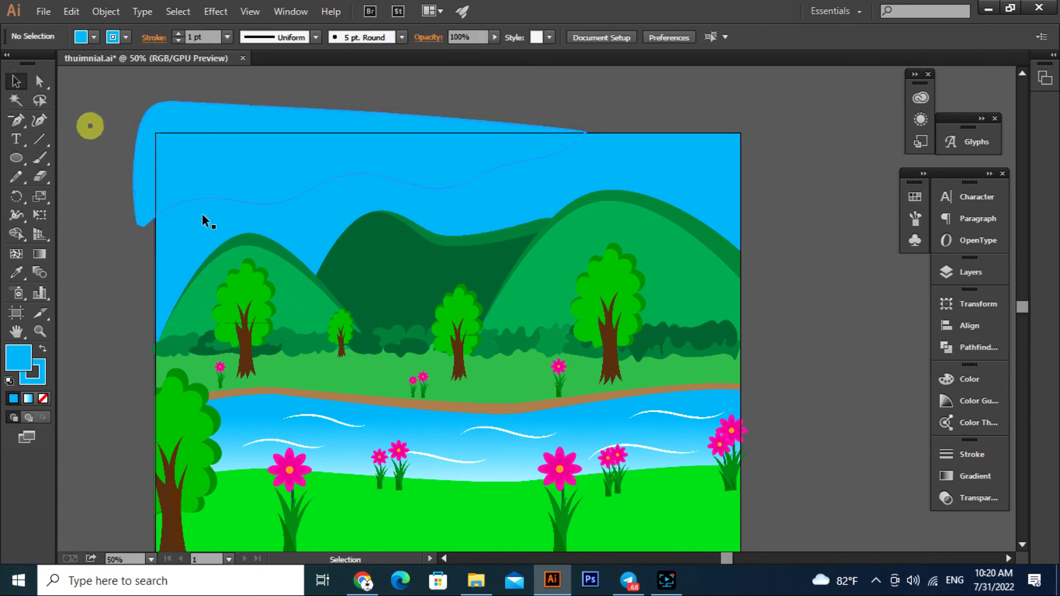
Step: Delete the wavy shape's surplus anchor points outside the artboard's left and top edges, keeping one near the artboard's top-left corner
{"action": "left_click_drag", "start_coordinate": [156, 179], "coordinate": [194, 197]}
{"action": "scroll", "coordinate": [190, 198], "scroll_direction": "up", "scroll_amount": 1}
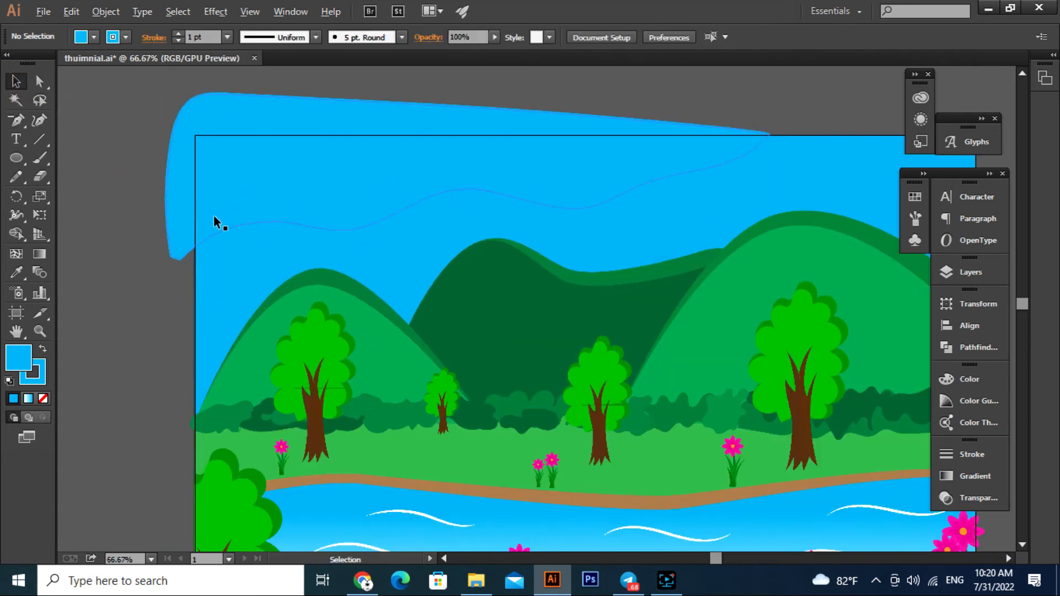
{"action": "left_click", "coordinate": [269, 188]}
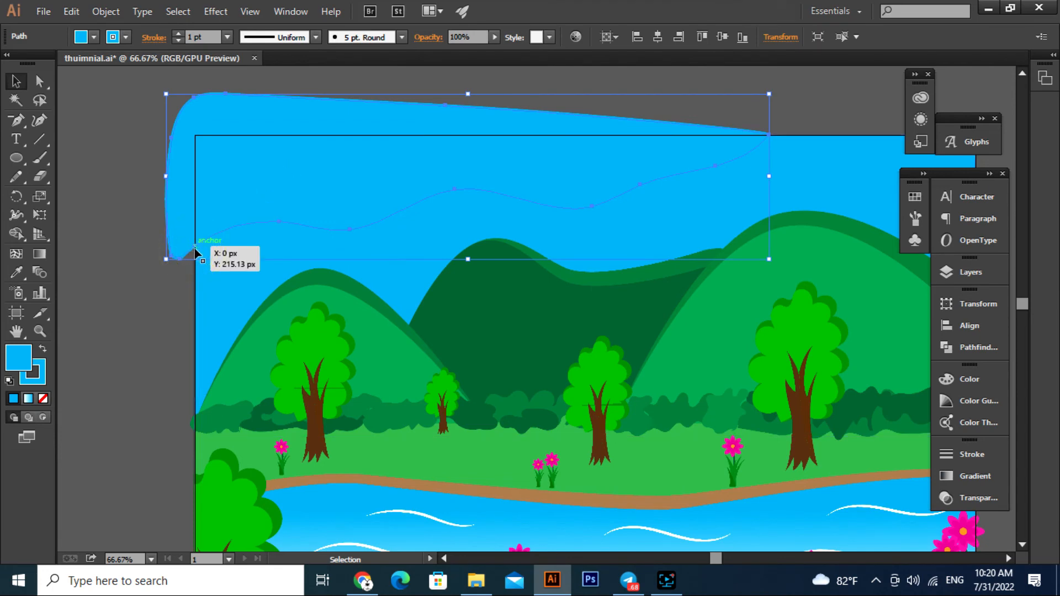
{"action": "key", "text": "p"}
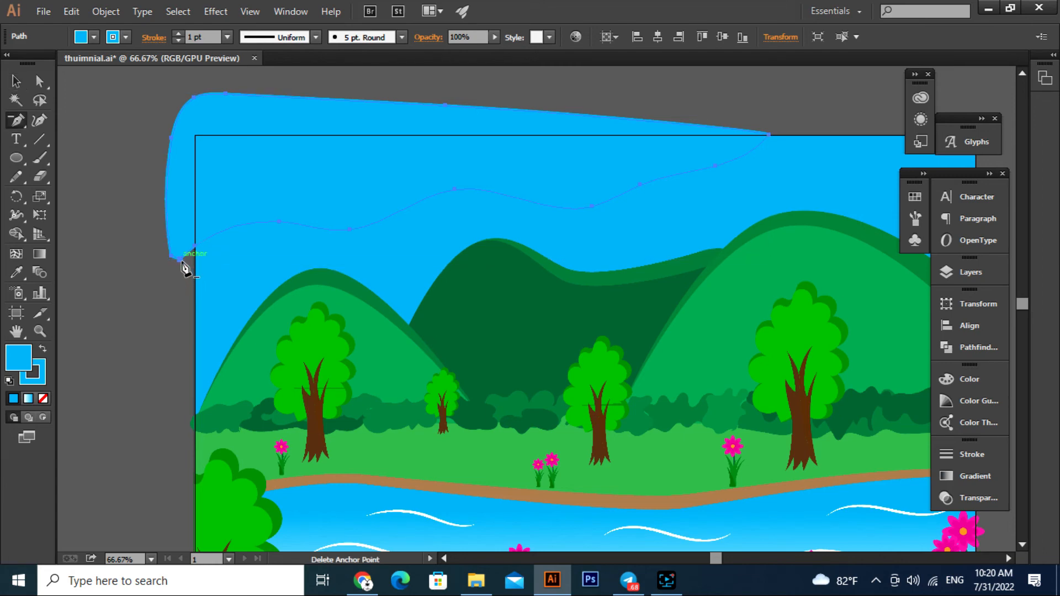
{"action": "left_click", "coordinate": [178, 259]}
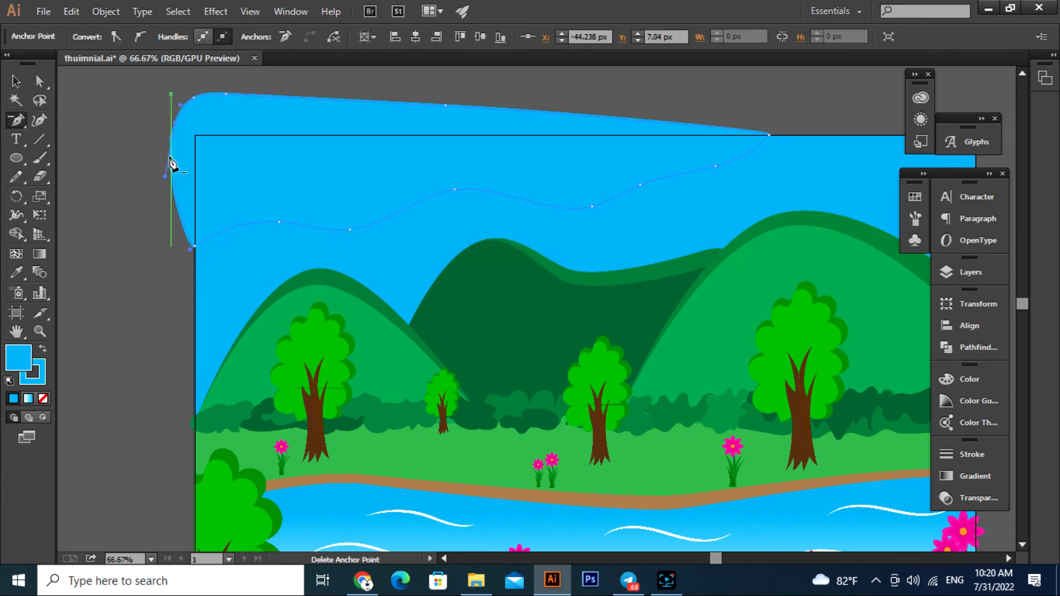
{"action": "left_click", "coordinate": [194, 99]}
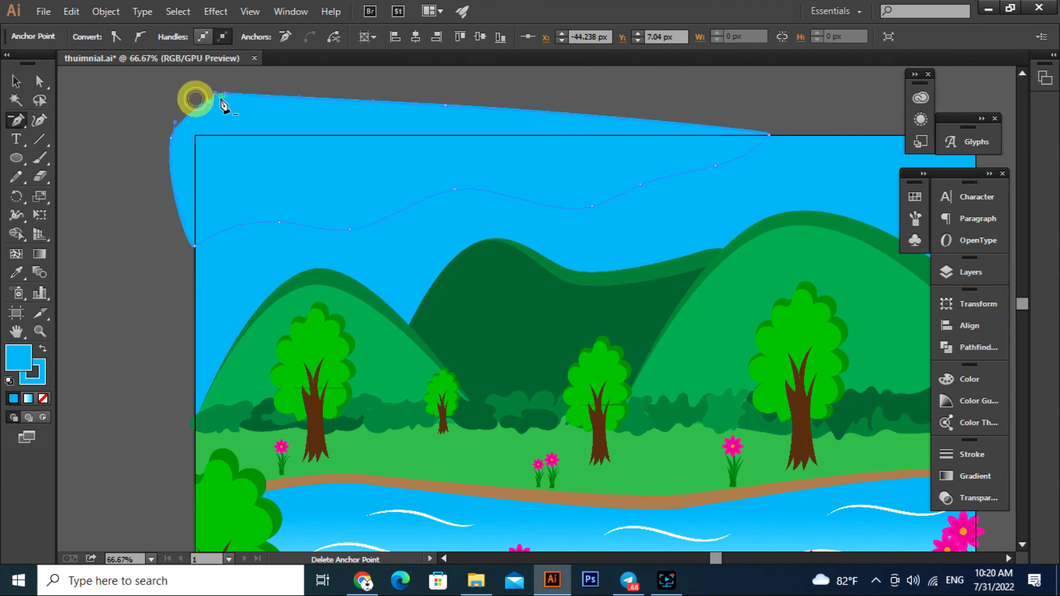
{"action": "left_click", "coordinate": [229, 96]}
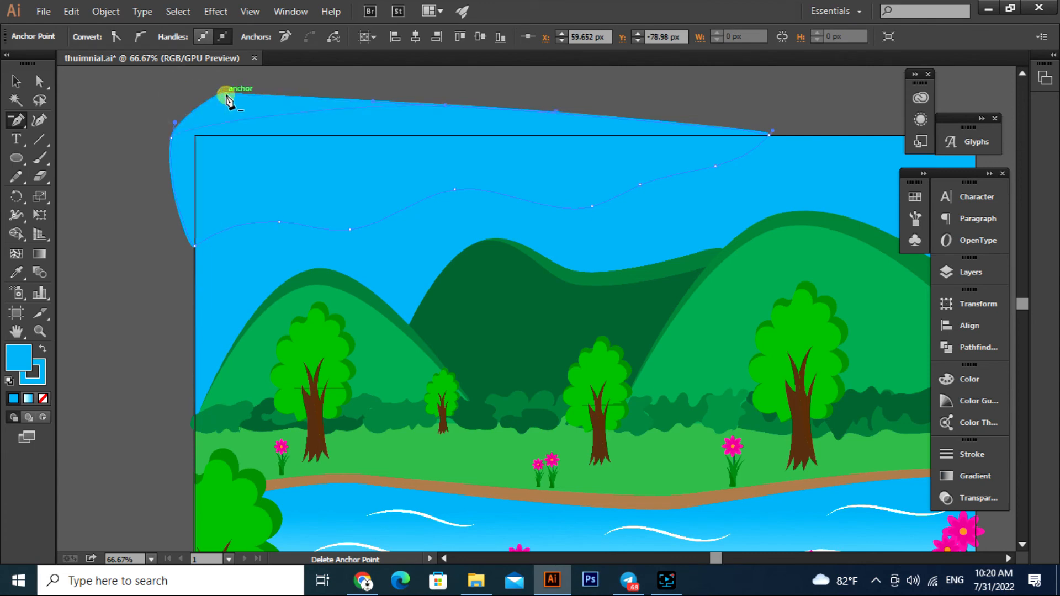
{"action": "left_click", "coordinate": [445, 105]}
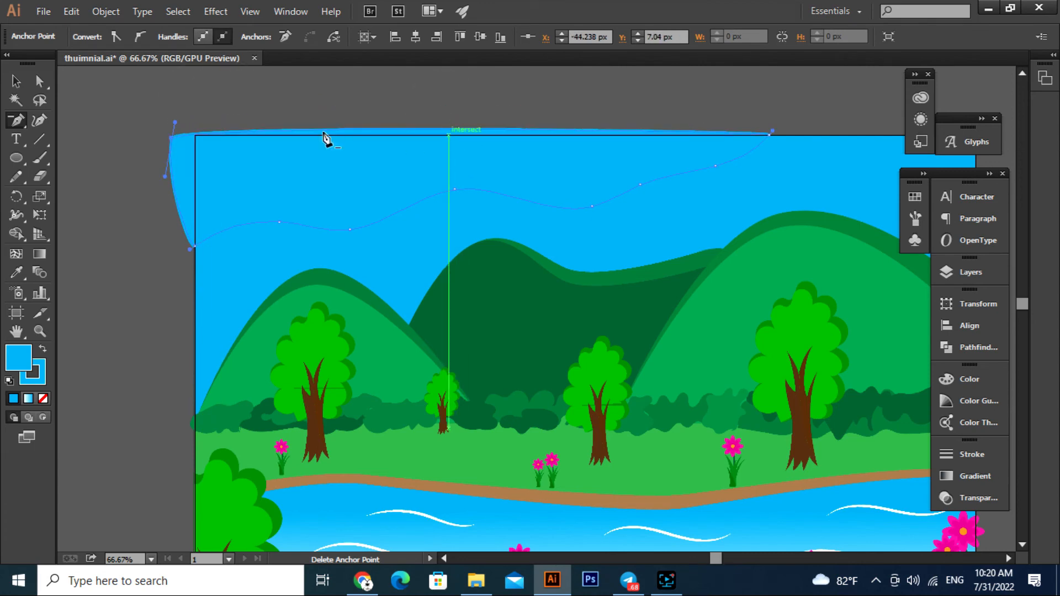
Step: Move the wavy shape's outer anchor onto the artboard's top-left corner and convert it and the lower-left anchor to corner points
{"action": "left_click", "coordinate": [16, 81]}
{"action": "left_click", "coordinate": [39, 81]}
{"action": "key", "text": "ctrl+plus"}
{"action": "key", "text": "ctrl+plus"}
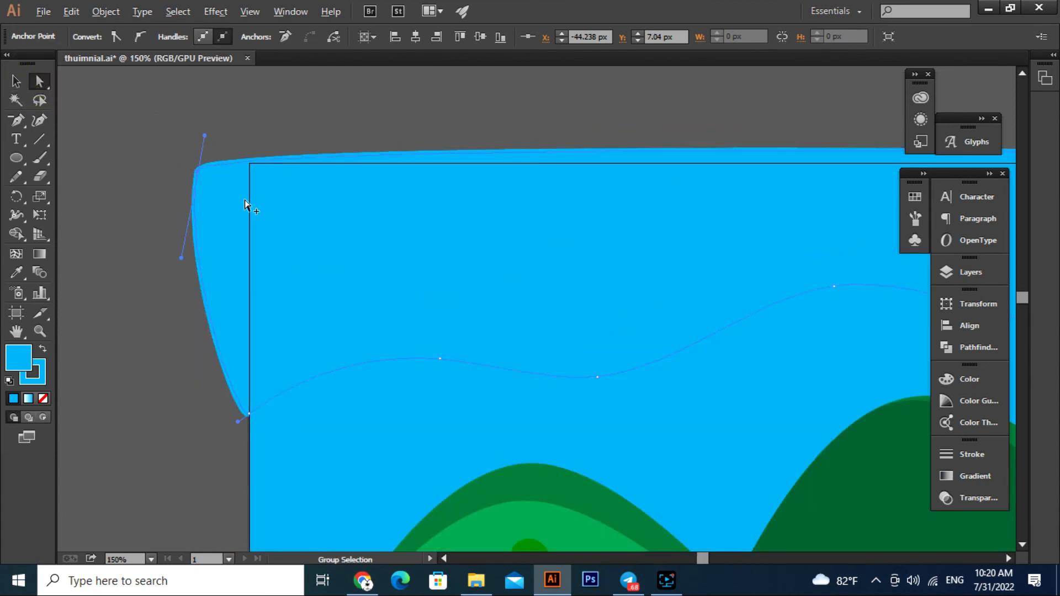
{"action": "left_click_drag", "start_coordinate": [197, 169], "coordinate": [251, 164]}
{"action": "key", "text": "shift+c"}
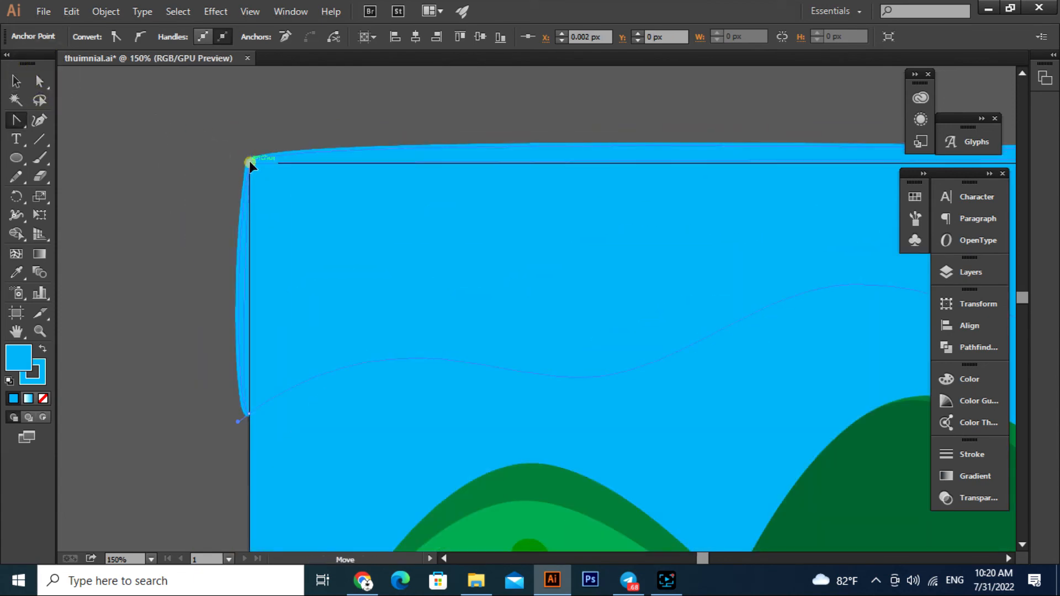
{"action": "left_click", "coordinate": [249, 161]}
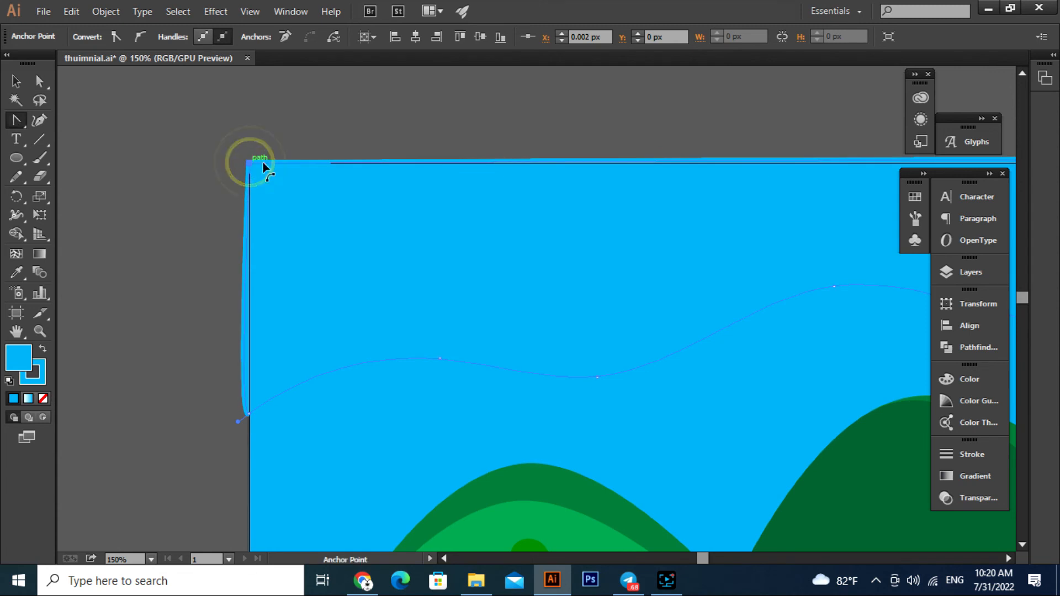
{"action": "left_click", "coordinate": [248, 414]}
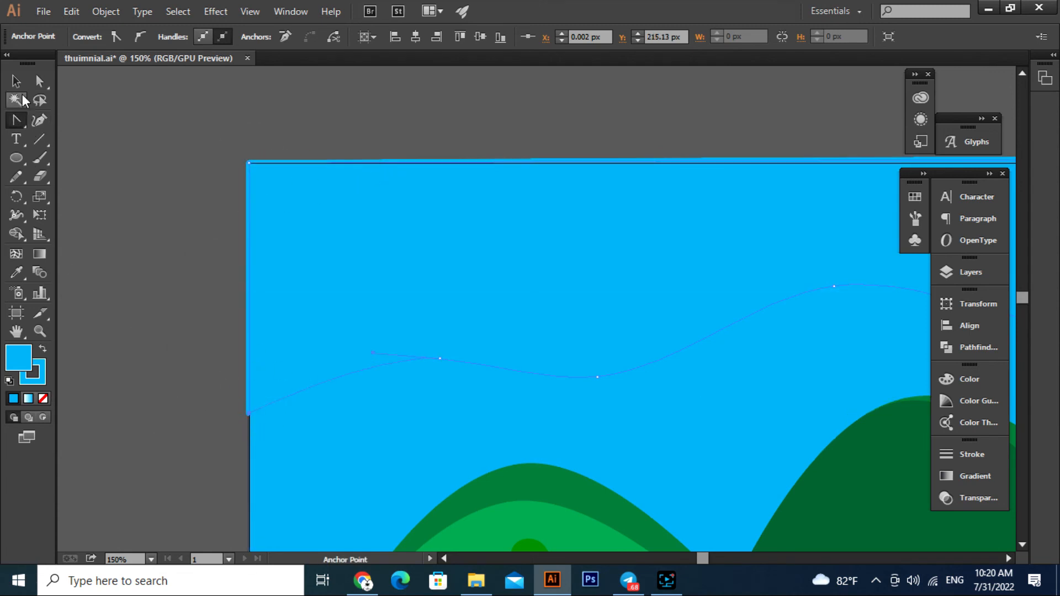
{"action": "left_click", "coordinate": [16, 81]}
{"action": "left_click", "coordinate": [129, 189]}
Step: Remove the stroke from the wavy sky shape
{"action": "key", "text": "ctrl+minus"}
{"action": "key", "text": "ctrl+minus"}
{"action": "left_click", "coordinate": [319, 260]}
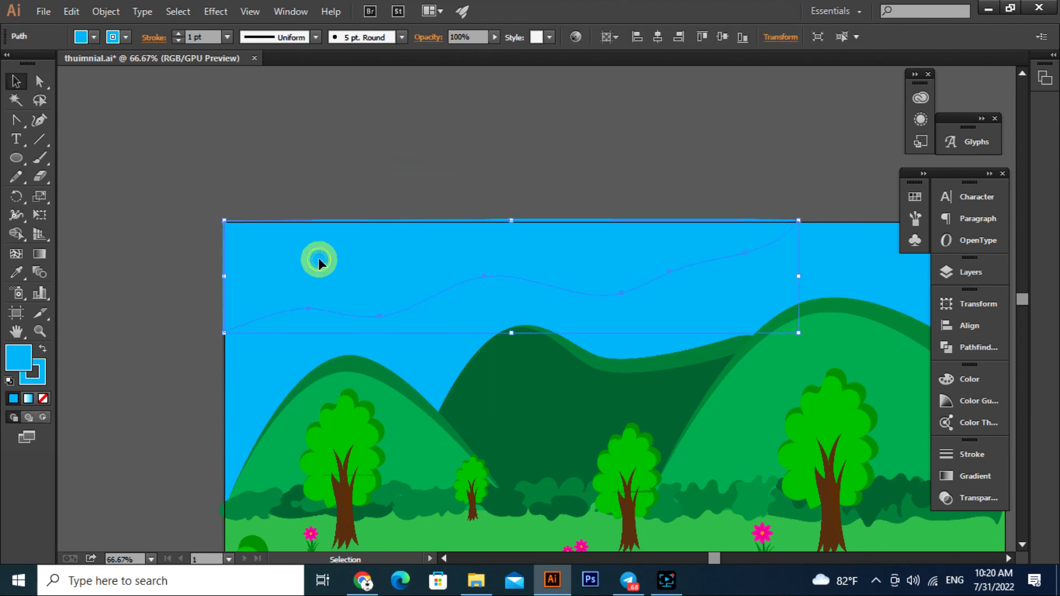
{"action": "left_click", "coordinate": [47, 371]}
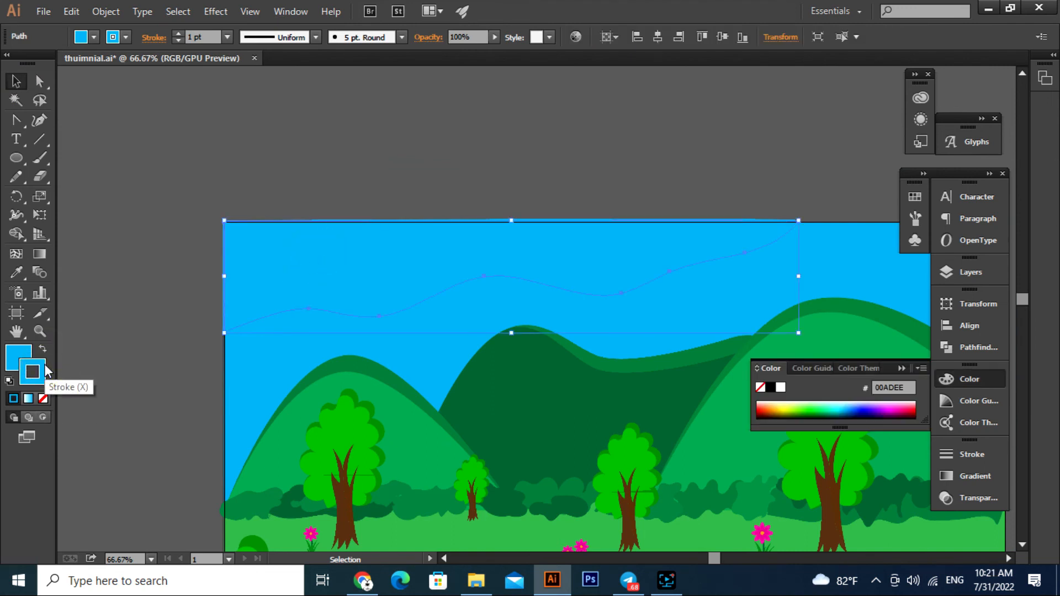
{"action": "left_click", "coordinate": [44, 398]}
{"action": "left_click", "coordinate": [94, 359]}
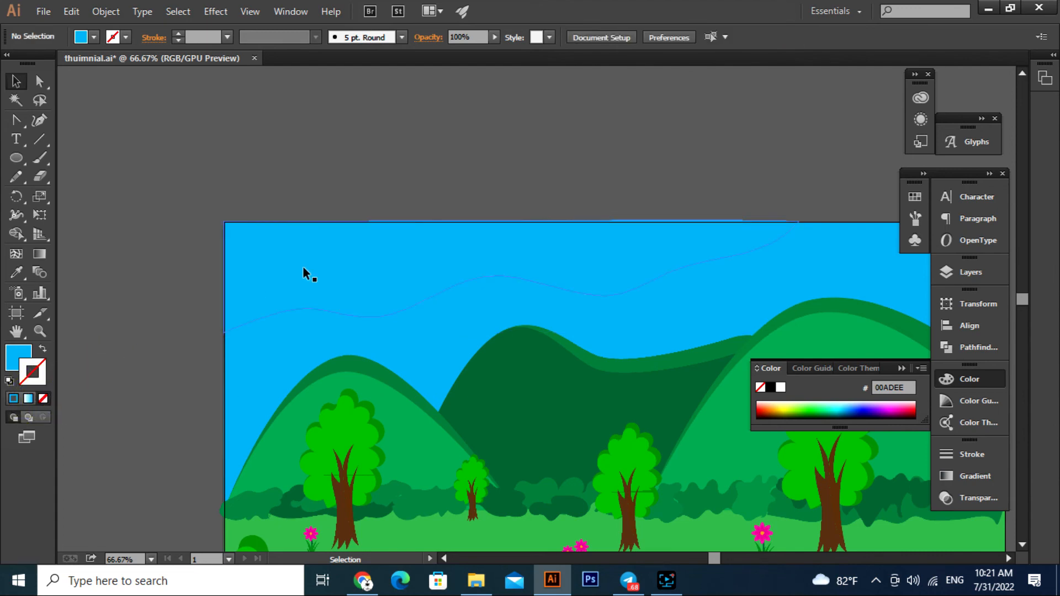
Step: Fill the wavy sky shape with light blue 41CCF7
{"action": "left_click", "coordinate": [317, 261]}
{"action": "double_click", "coordinate": [14, 360]}
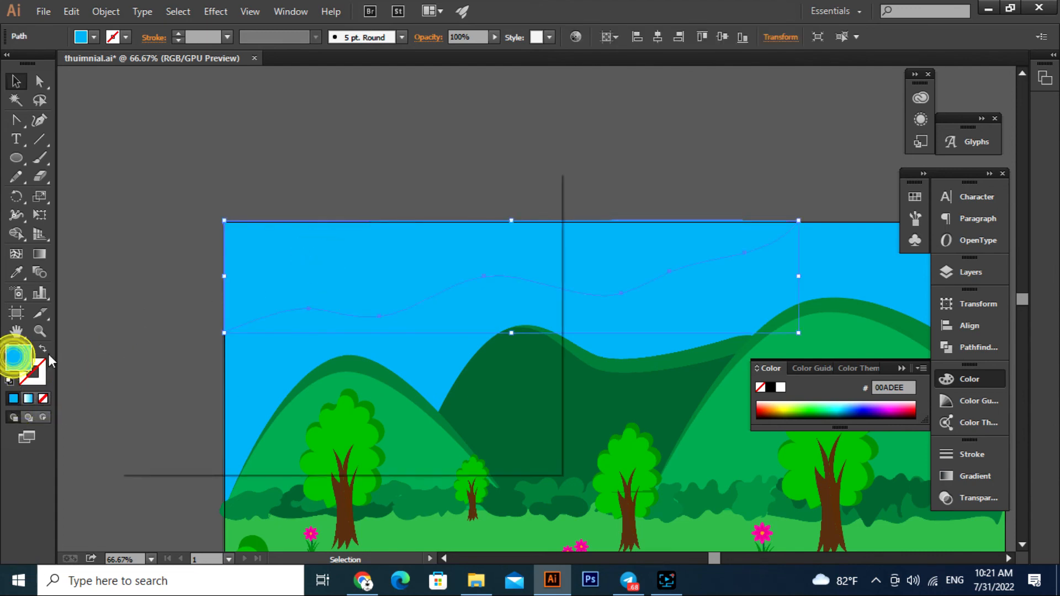
{"action": "left_click", "coordinate": [296, 276]}
{"action": "left_click_drag", "start_coordinate": [294, 274], "coordinate": [283, 230]}
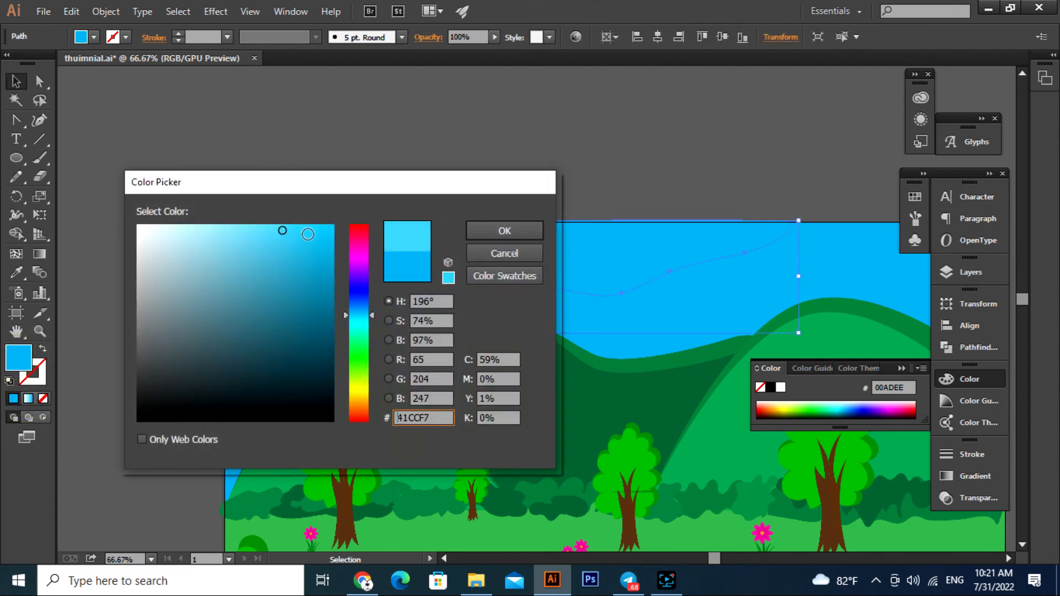
{"action": "left_click", "coordinate": [479, 231]}
{"action": "left_click", "coordinate": [466, 115]}
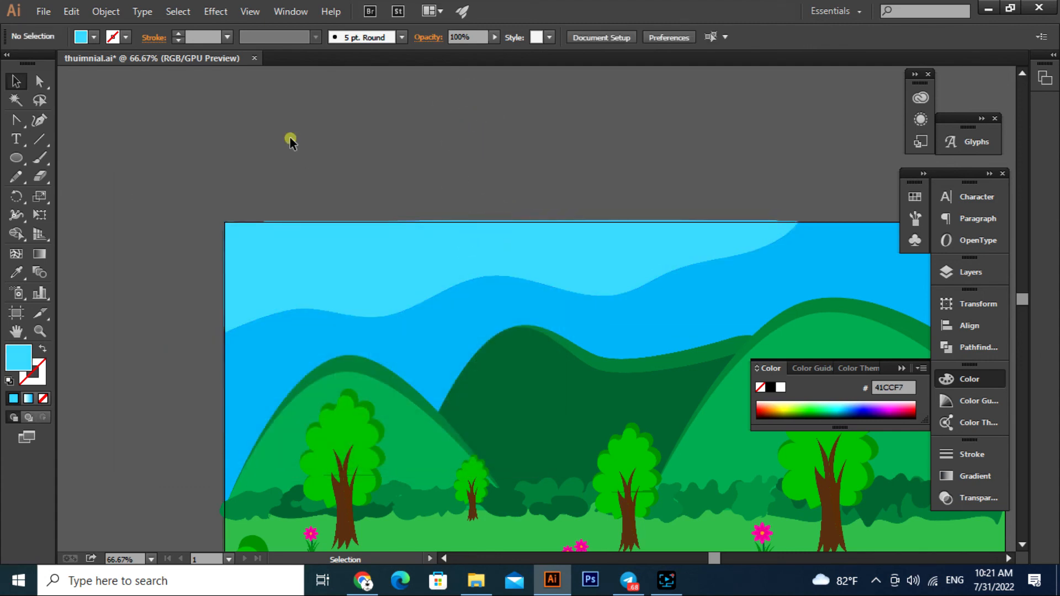
Step: Fill the background sky shape with the brighter blue 00C3FF
{"action": "scroll", "coordinate": [234, 194], "scroll_direction": "down", "scroll_amount": 1}
{"action": "left_click_drag", "start_coordinate": [603, 172], "coordinate": [488, 185]}
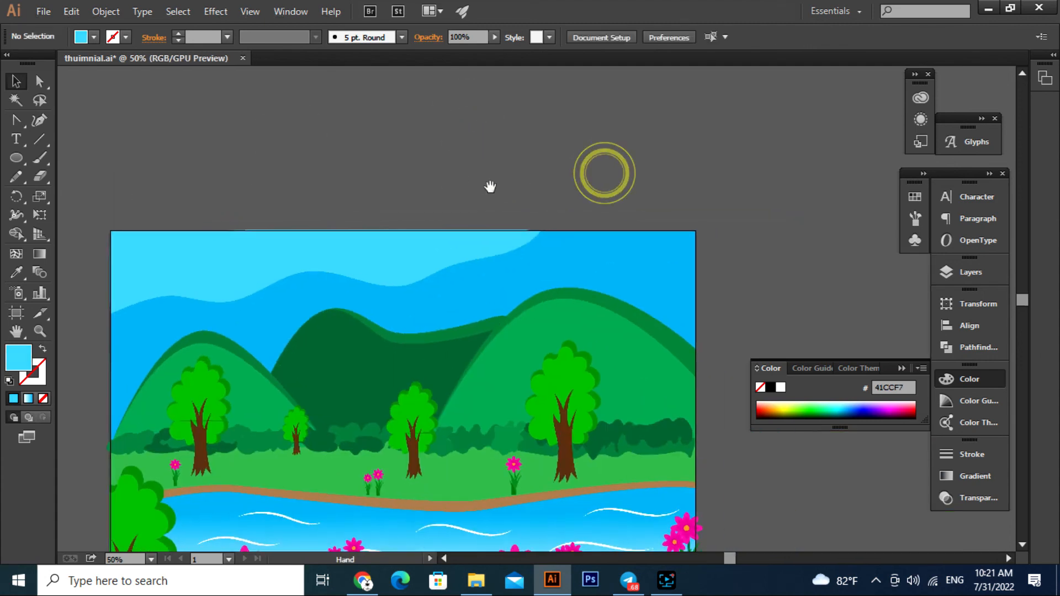
{"action": "left_click", "coordinate": [624, 257]}
{"action": "left_click", "coordinate": [625, 256]}
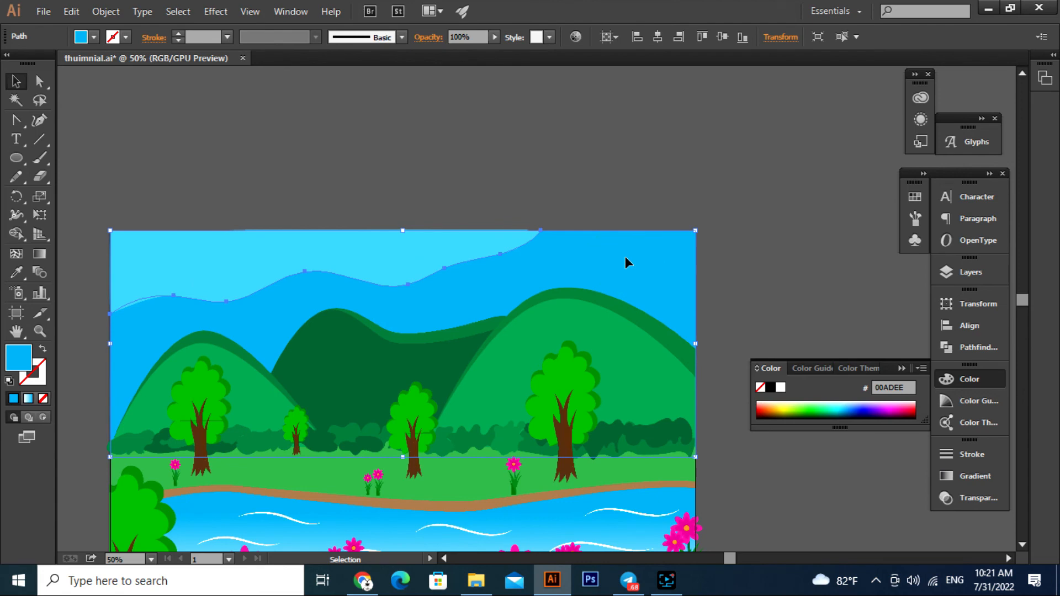
{"action": "double_click", "coordinate": [17, 357]}
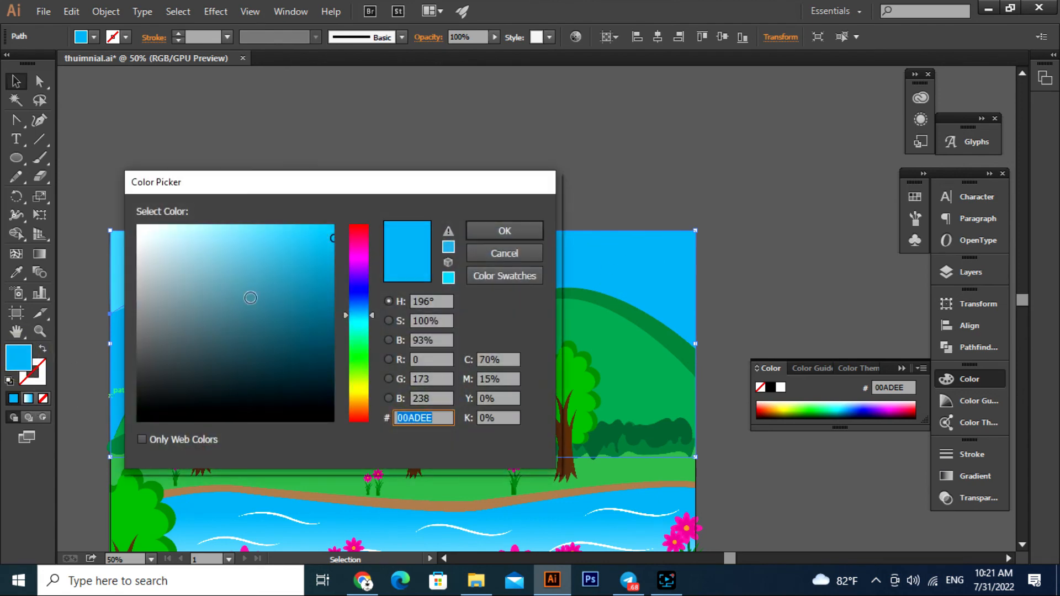
{"action": "left_click_drag", "start_coordinate": [309, 243], "coordinate": [338, 218]}
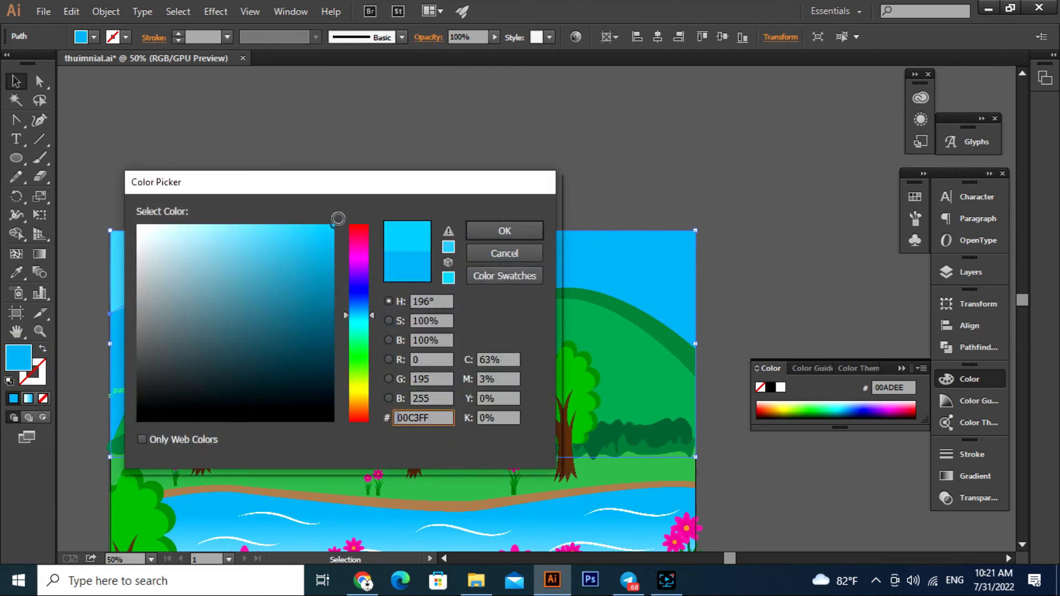
{"action": "left_click", "coordinate": [473, 231]}
{"action": "left_click", "coordinate": [668, 161]}
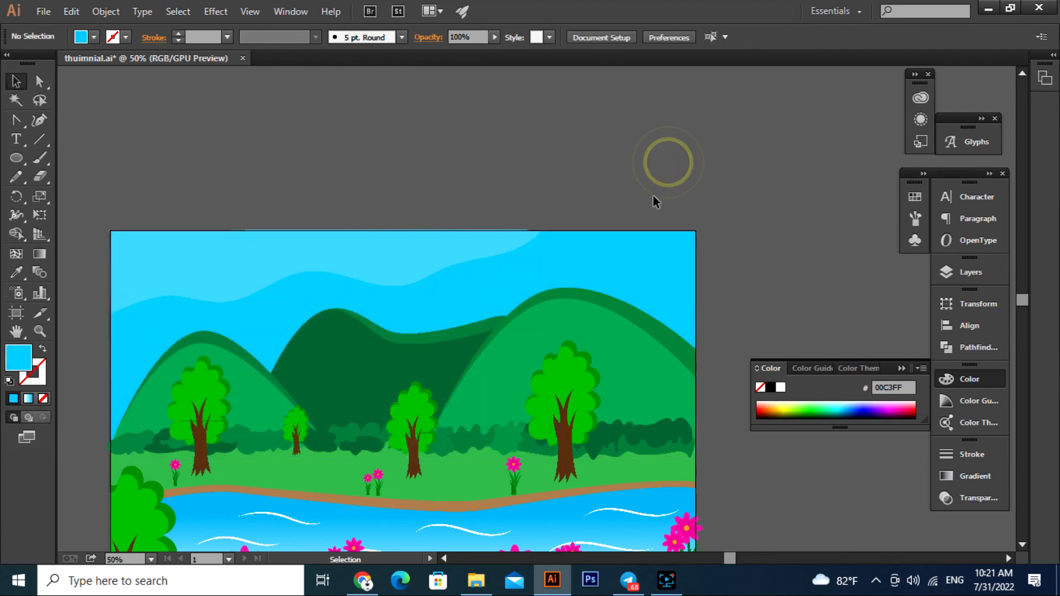
{"action": "scroll", "coordinate": [628, 200], "scroll_direction": "down", "scroll_amount": 1}
{"action": "left_click", "coordinate": [761, 224]}
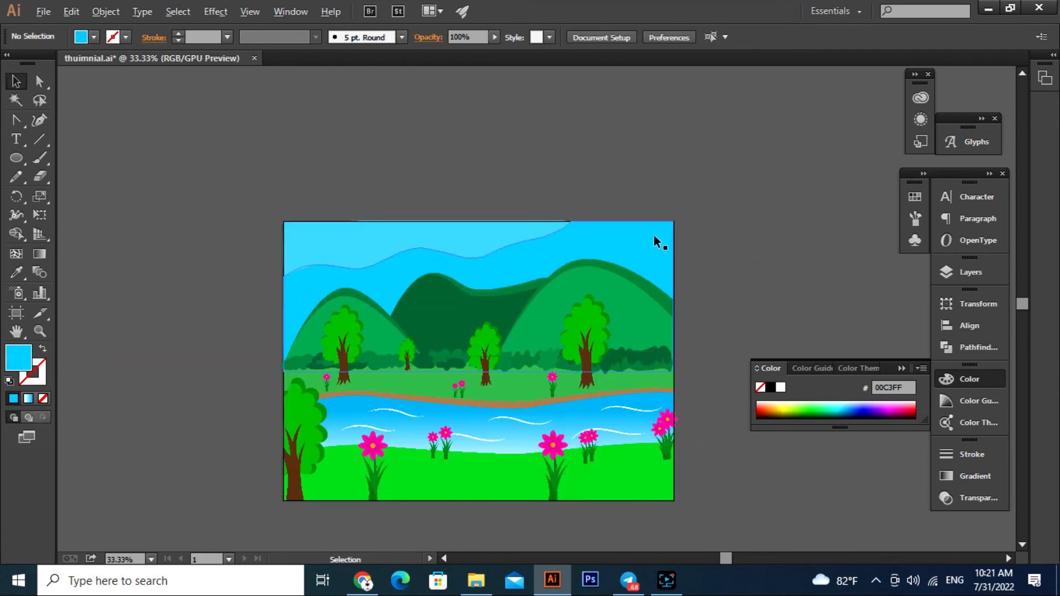
{"action": "scroll", "coordinate": [654, 238], "scroll_direction": "up", "scroll_amount": 1}
{"action": "scroll", "coordinate": [794, 232], "scroll_direction": "left", "scroll_amount": 2}
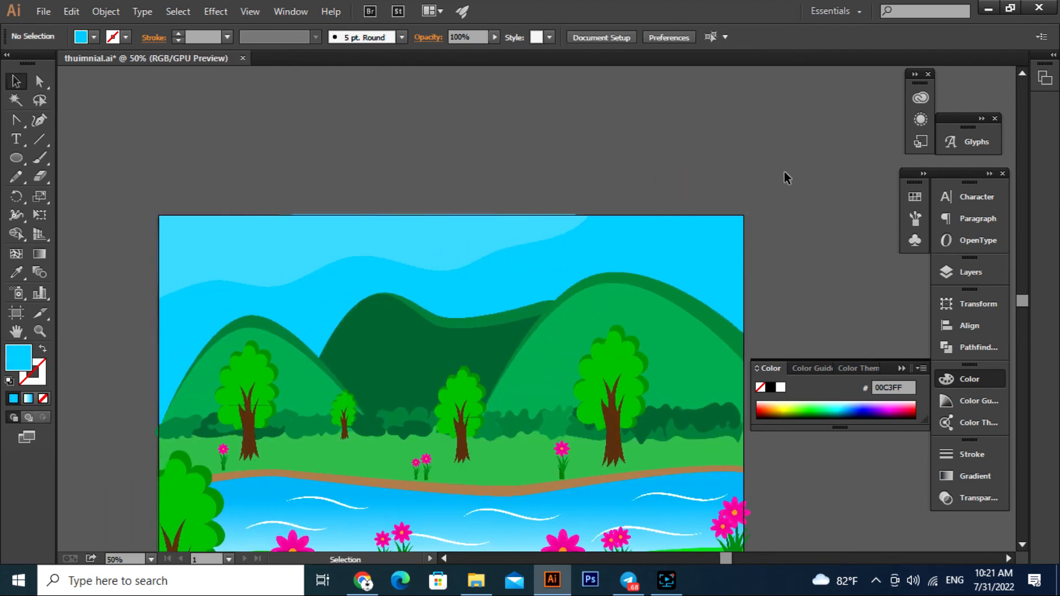
{"action": "left_click", "coordinate": [798, 160]}
{"action": "left_click", "coordinate": [552, 240]}
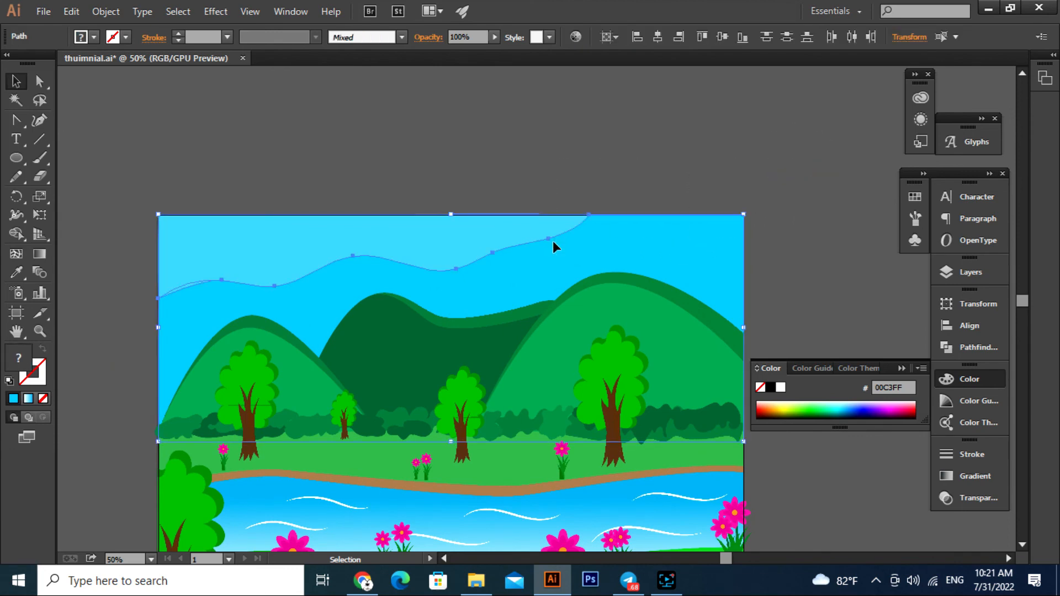
{"action": "left_click", "coordinate": [597, 169]}
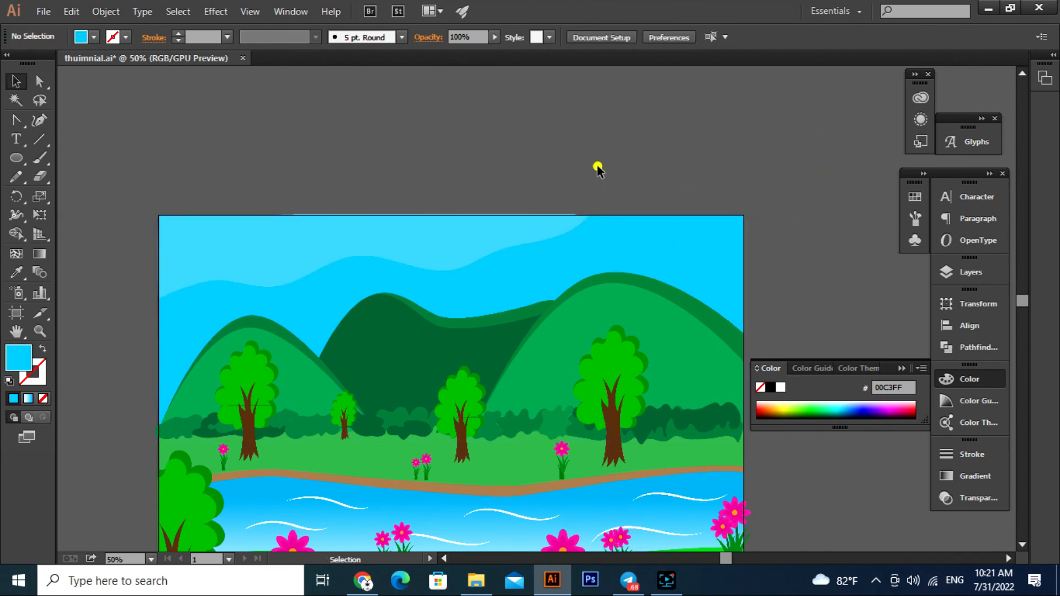
Step: Draw a closed, scalloped cloud shape with the Paintbrush in the sky above the leftmost hill
{"action": "left_click", "coordinate": [38, 158]}
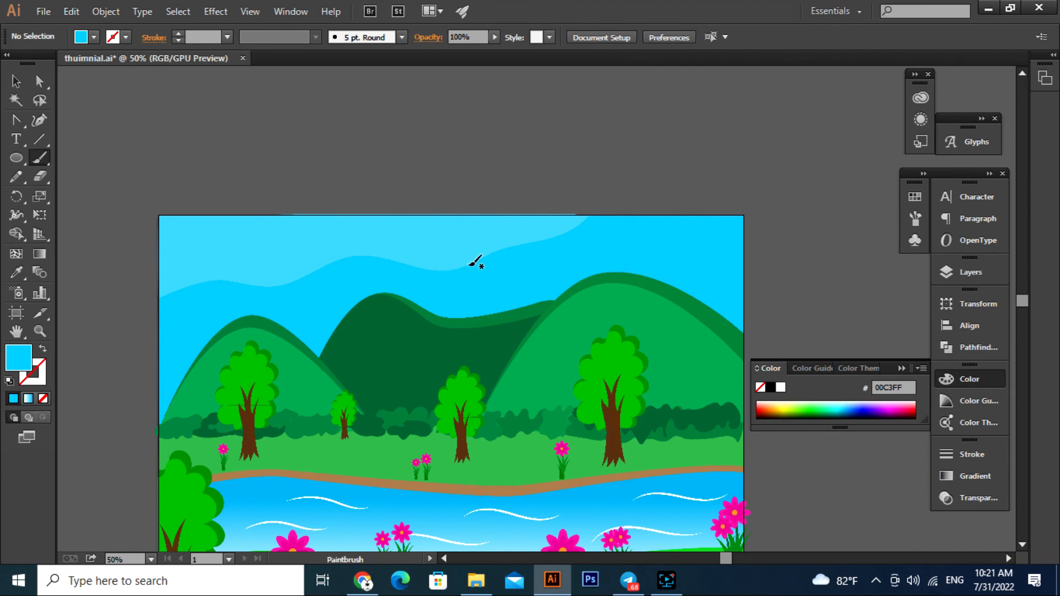
{"action": "left_click_drag", "start_coordinate": [216, 283], "coordinate": [196, 270]}
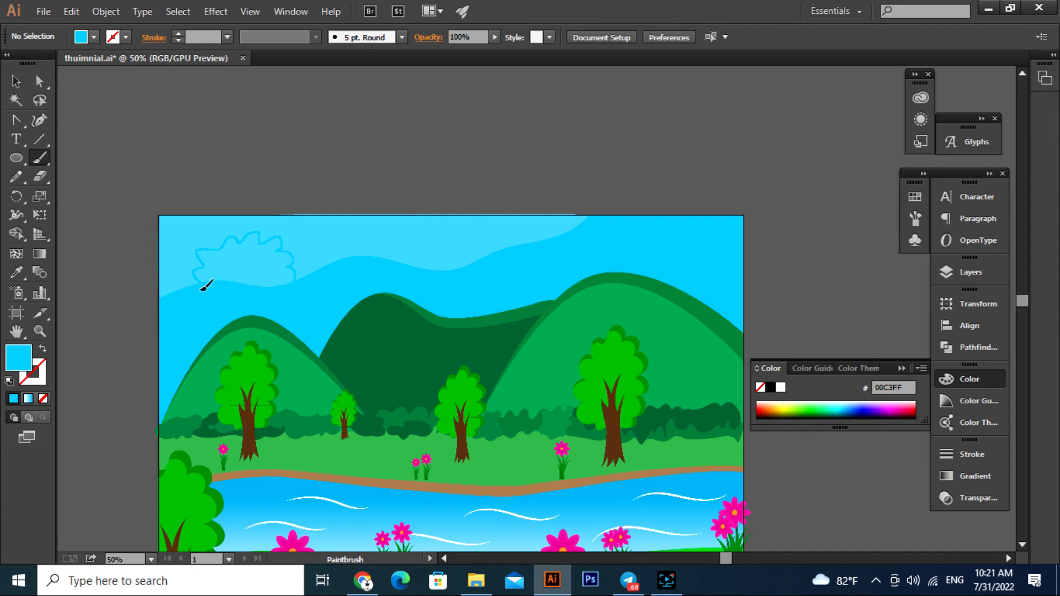
{"action": "left_click", "coordinate": [16, 82]}
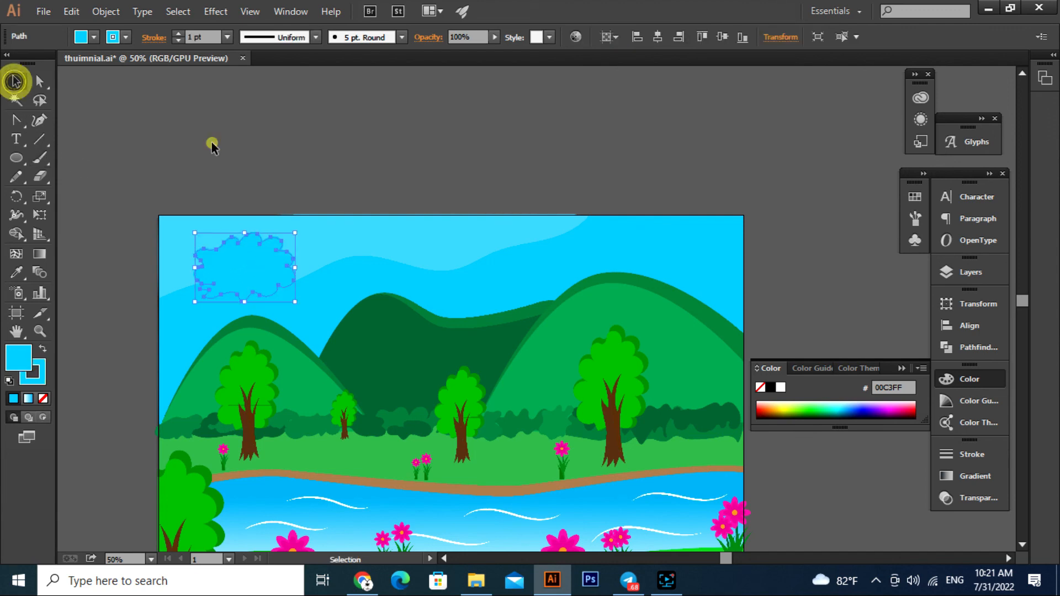
{"action": "left_click", "coordinate": [211, 143]}
{"action": "left_click", "coordinate": [269, 277]}
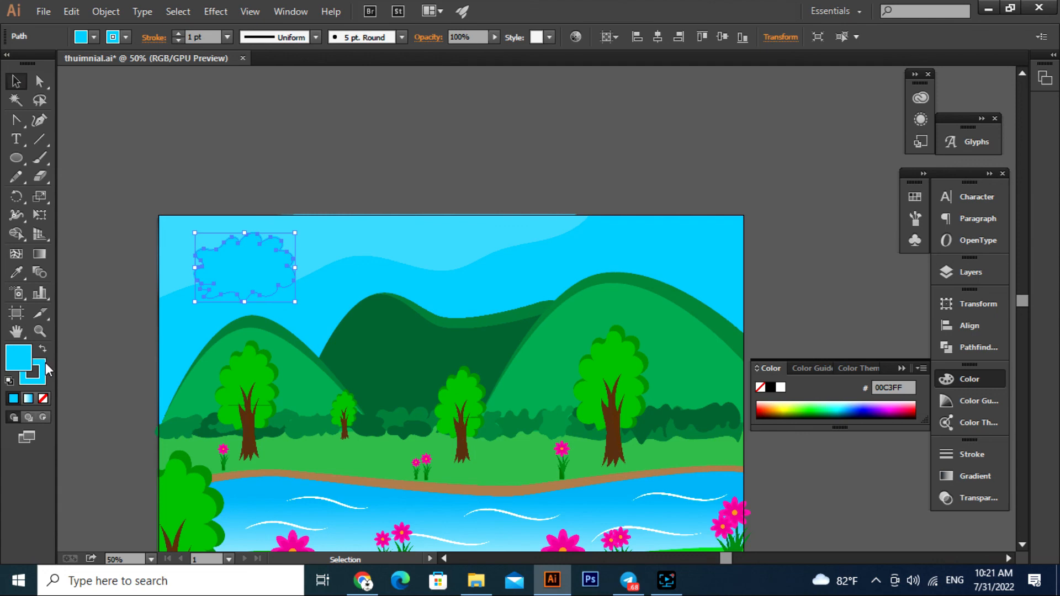
Step: Remove the stroke from the new cloud shape
{"action": "left_click", "coordinate": [45, 363]}
{"action": "left_click", "coordinate": [42, 399]}
{"action": "left_click", "coordinate": [60, 371]}
Step: Try to recolor the cloud's fill to pale blue D4F7FF
{"action": "left_click", "coordinate": [22, 354]}
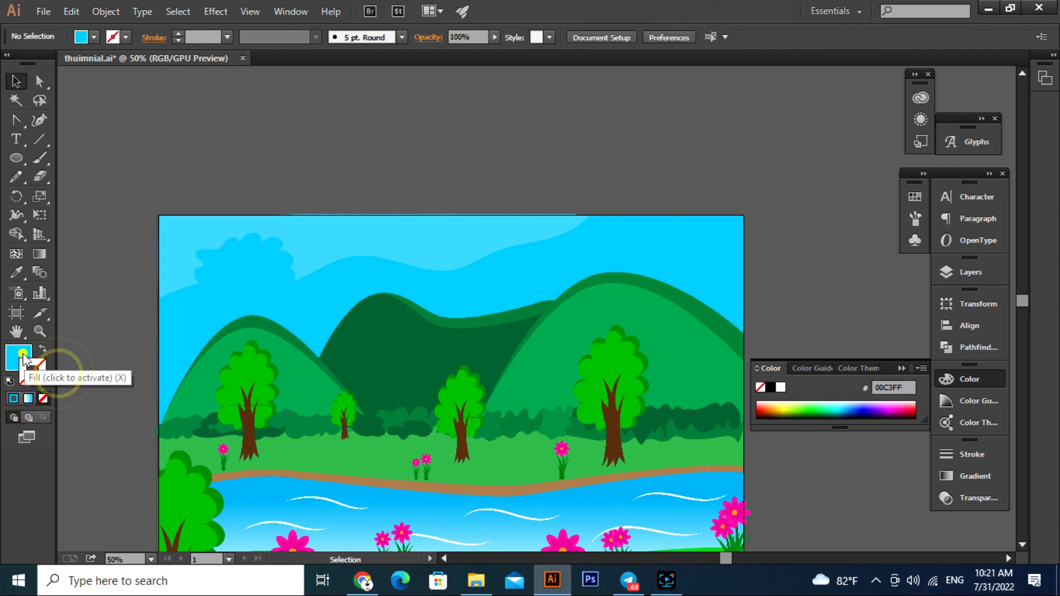
{"action": "double_click", "coordinate": [22, 356]}
{"action": "left_click_drag", "start_coordinate": [208, 263], "coordinate": [170, 224]}
{"action": "left_click", "coordinate": [529, 230]}
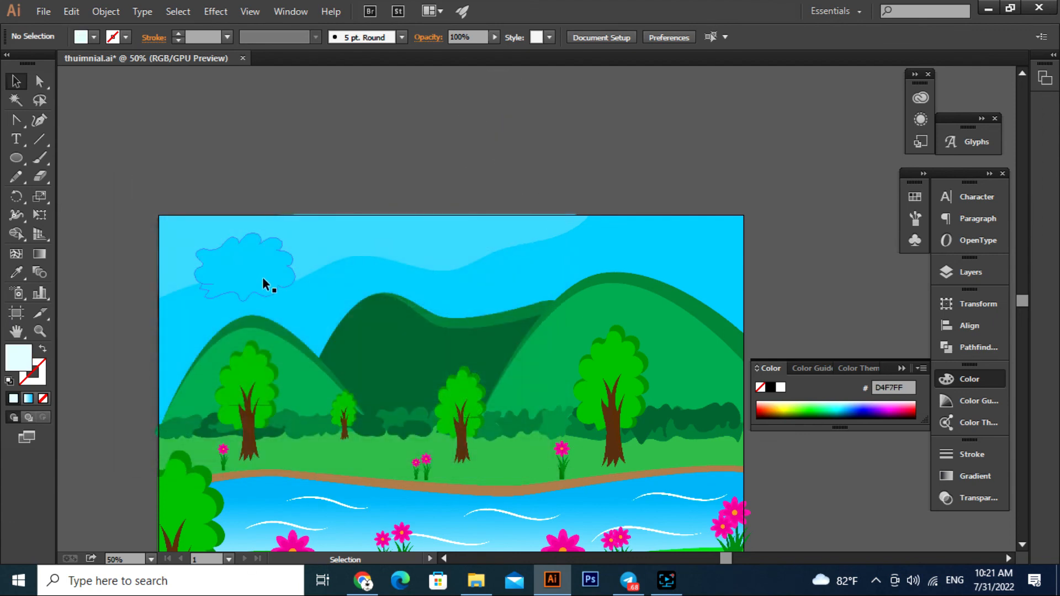
Step: Fill the cloud shape with white FFFFFF
{"action": "left_click", "coordinate": [263, 277]}
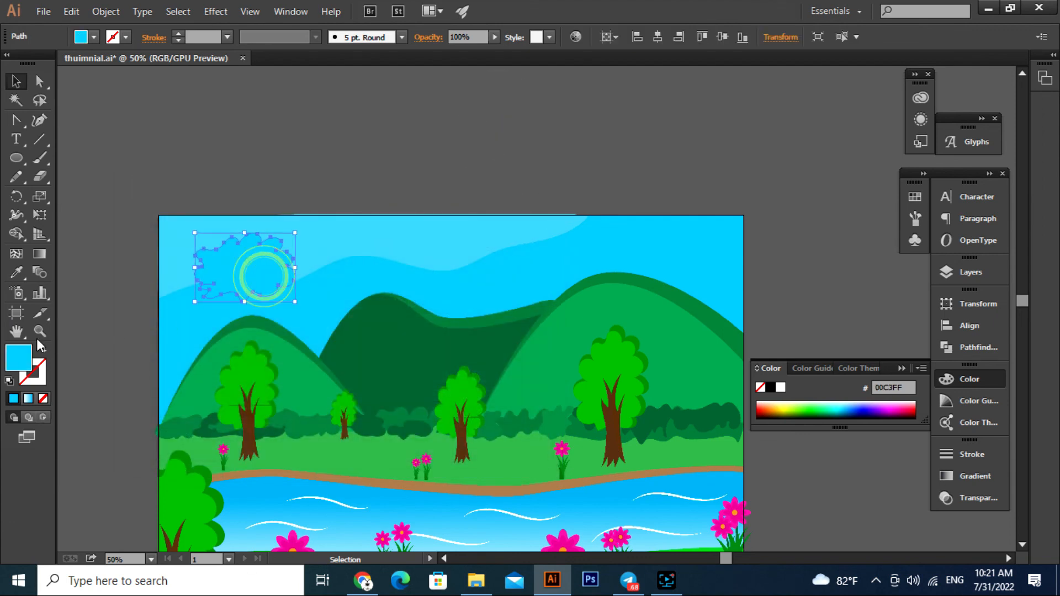
{"action": "left_click", "coordinate": [94, 37]}
{"action": "left_click", "coordinate": [34, 67]}
{"action": "left_click", "coordinate": [355, 142]}
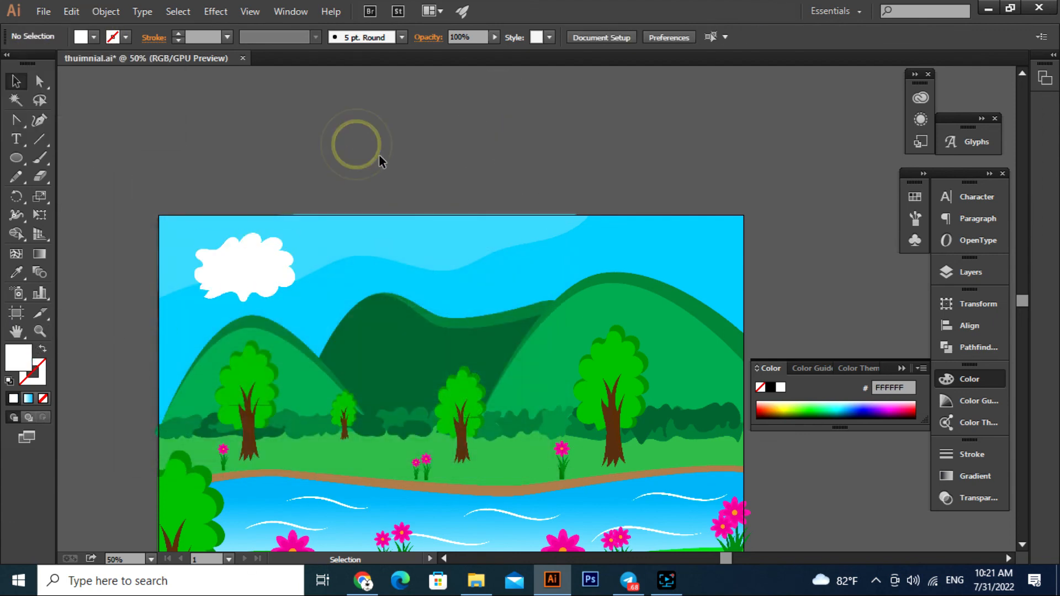
Step: Duplicate the white cloud and offset the copy to the right and slightly down so the two overlap
{"action": "left_click_drag", "start_coordinate": [264, 278], "coordinate": [320, 303]}
{"action": "left_click", "coordinate": [320, 178]}
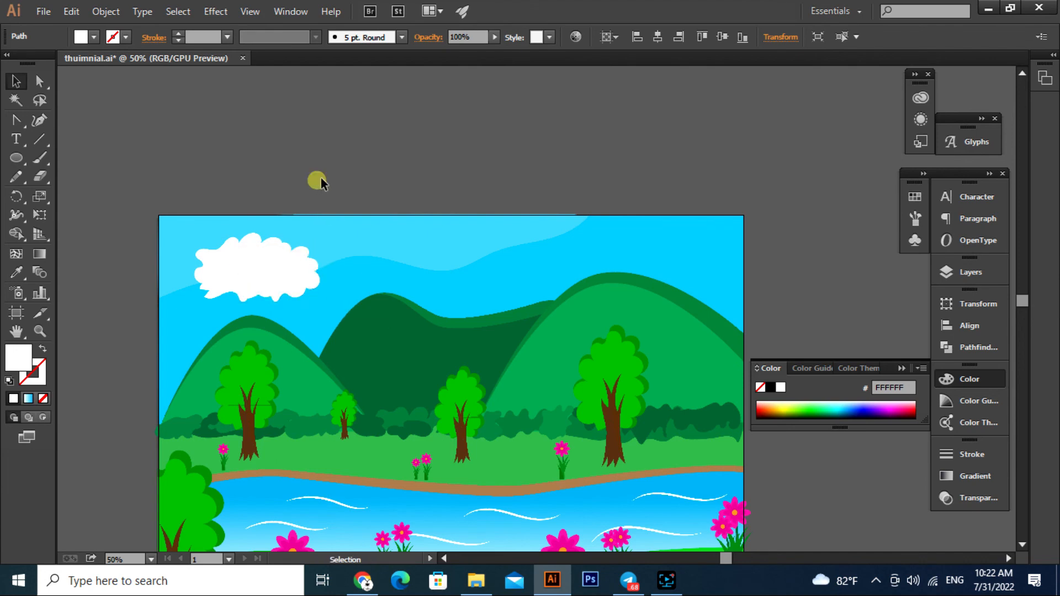
{"action": "scroll", "coordinate": [270, 264], "scroll_direction": "up", "scroll_amount": 1}
{"action": "left_click", "coordinate": [274, 261]}
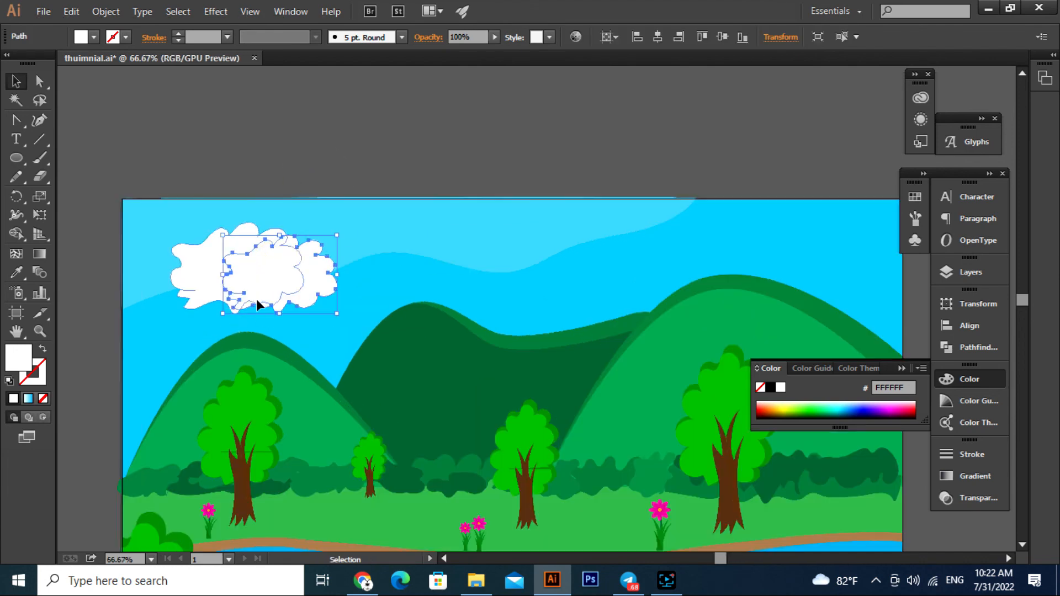
{"action": "mouse_move", "coordinate": [270, 287]}
{"action": "left_mouse_down"}
{"action": "mouse_move", "coordinate": [260, 303]}
{"action": "mouse_move", "coordinate": [290, 290]}
{"action": "left_mouse_up"}
Step: Fill the cloud copy with the very pale blue E6FAFF
{"action": "double_click", "coordinate": [22, 358]}
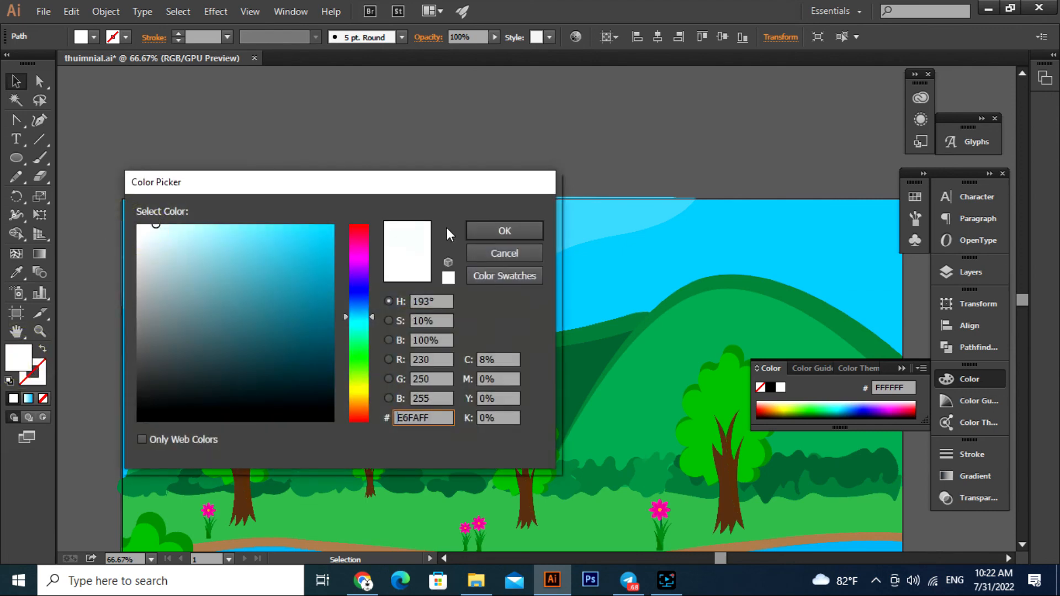
{"action": "left_click", "coordinate": [473, 231]}
{"action": "left_click", "coordinate": [411, 135]}
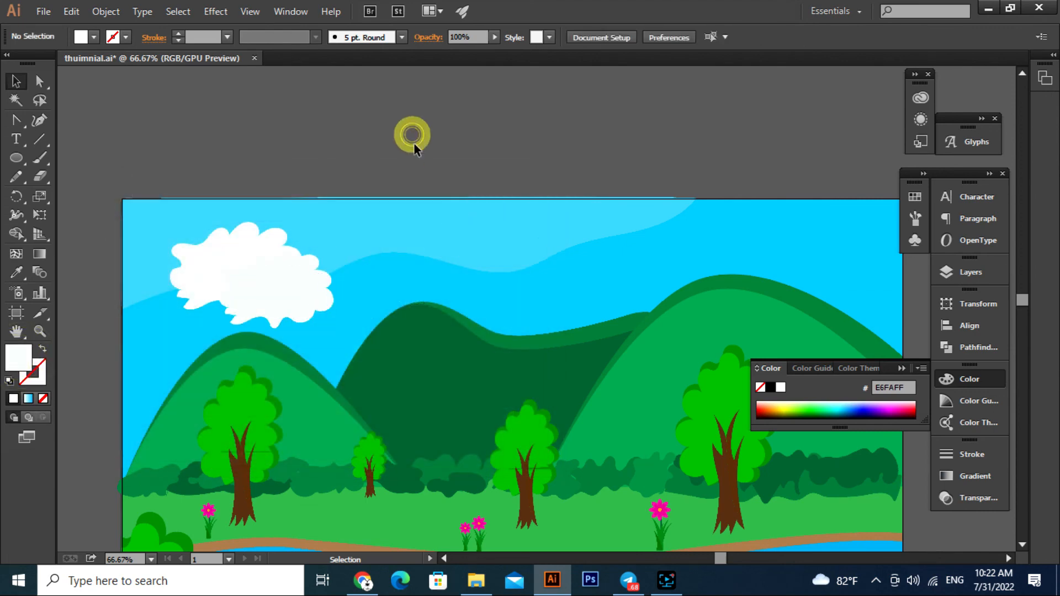
Step: Place the pale cloud copy behind the white cloud and move it up so it extends past the white cloud's right side
{"action": "left_click", "coordinate": [312, 290]}
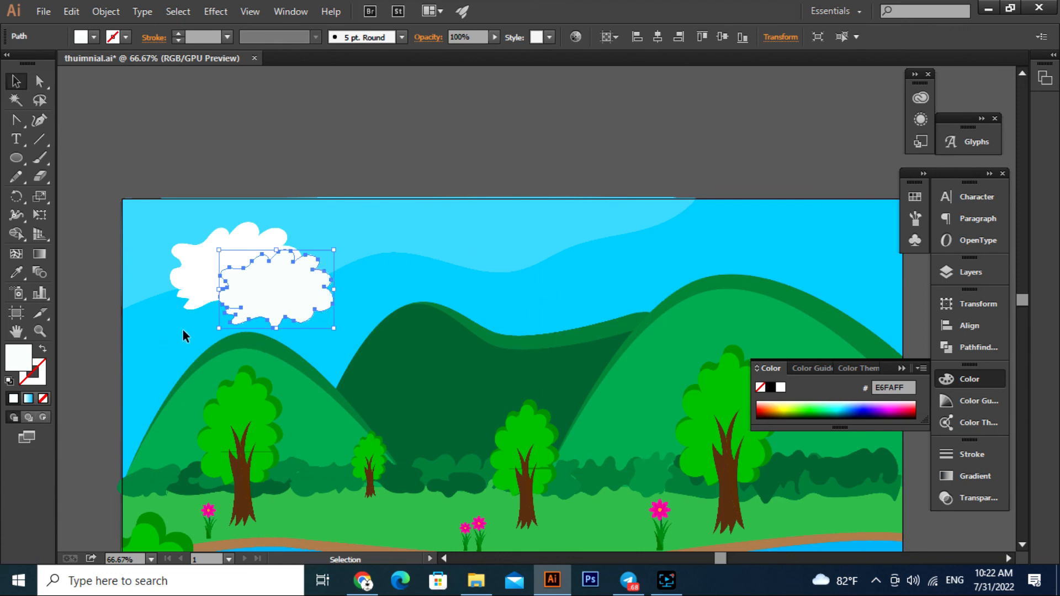
{"action": "key", "text": "a"}
{"action": "key", "text": "v"}
{"action": "left_click", "coordinate": [415, 170]}
{"action": "scroll", "coordinate": [320, 273], "scroll_direction": "up", "scroll_amount": 1}
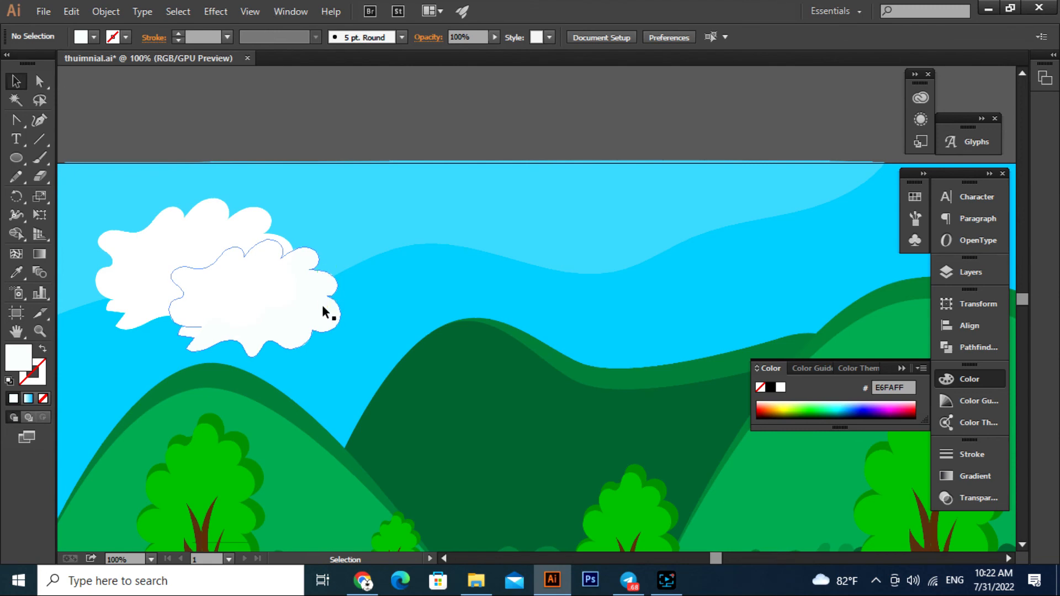
{"action": "left_click_drag", "start_coordinate": [323, 304], "coordinate": [333, 275]}
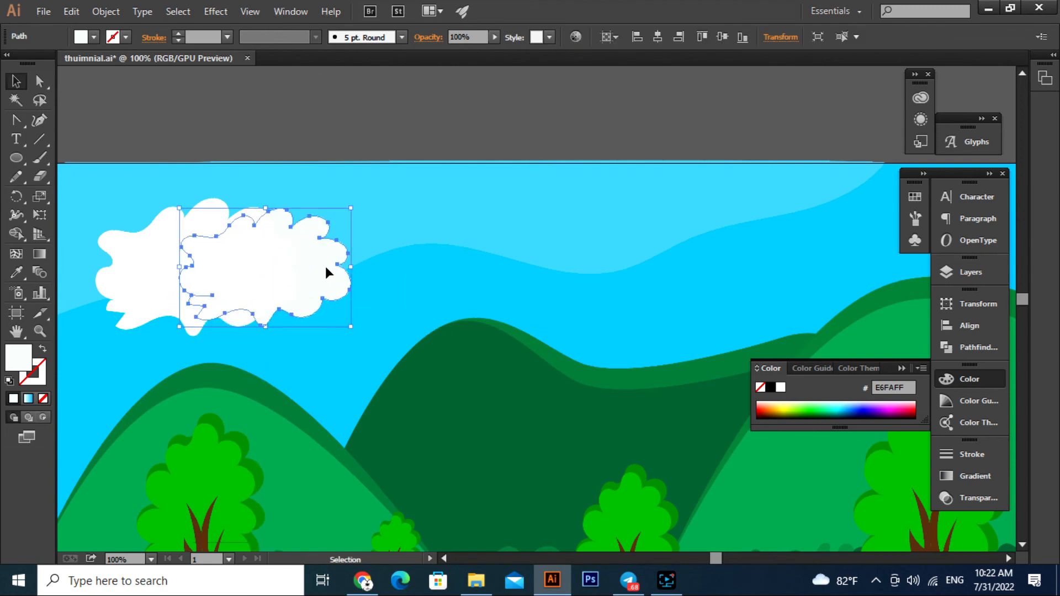
Step: Fill the rear cloud copy with light gray-blue D3DFE2
{"action": "double_click", "coordinate": [16, 361]}
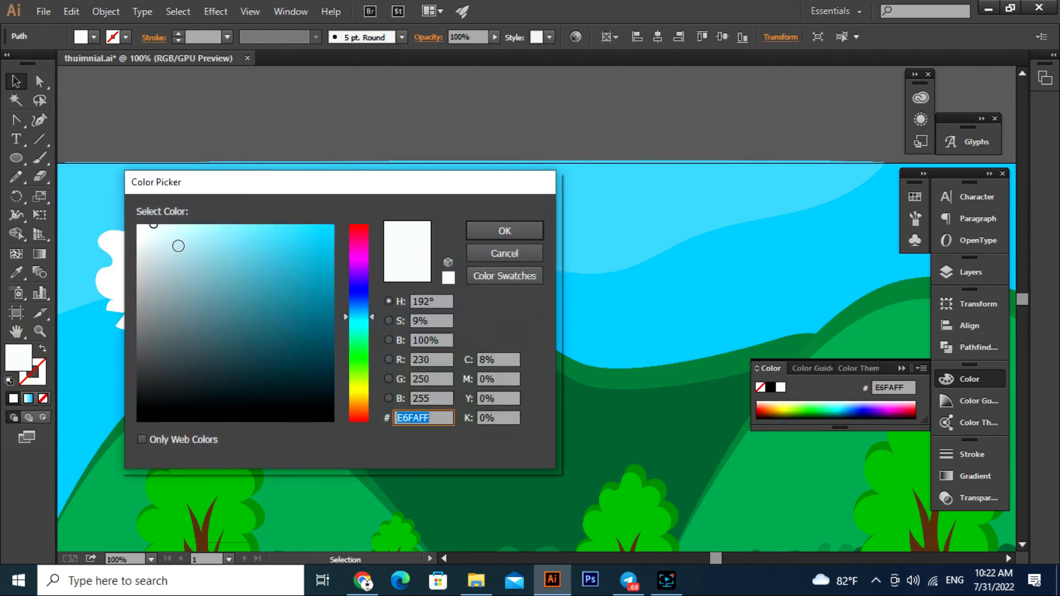
{"action": "left_click", "coordinate": [155, 229]}
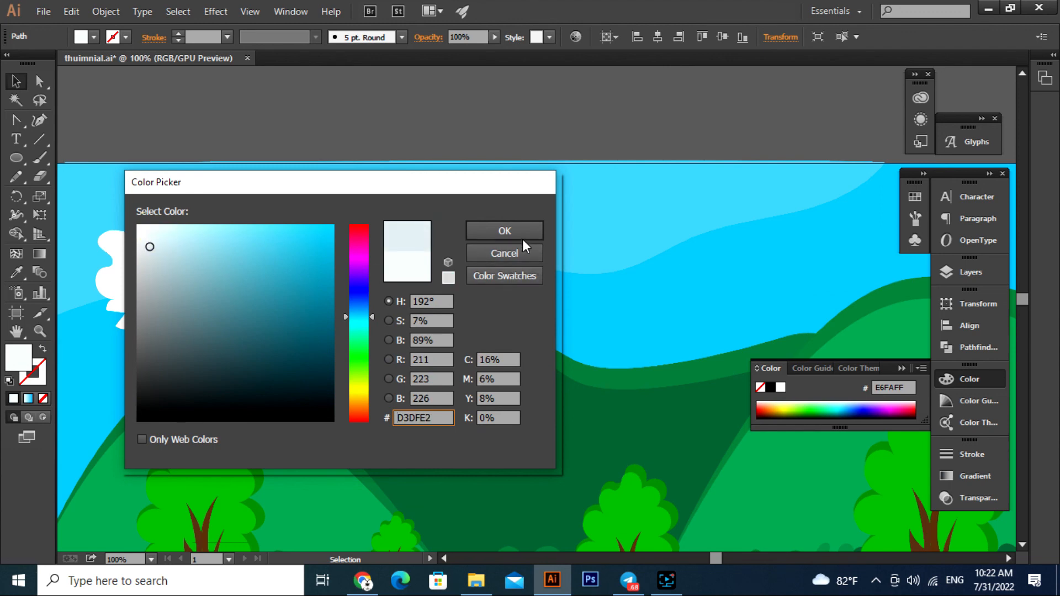
{"action": "left_click", "coordinate": [516, 232]}
{"action": "left_click", "coordinate": [478, 134]}
Step: Draw a second, smaller closed cloud shape with the Paintbrush in the sky above the rightmost hill
{"action": "key", "text": "ctrl+minus"}
{"action": "key", "text": "ctrl+minus"}
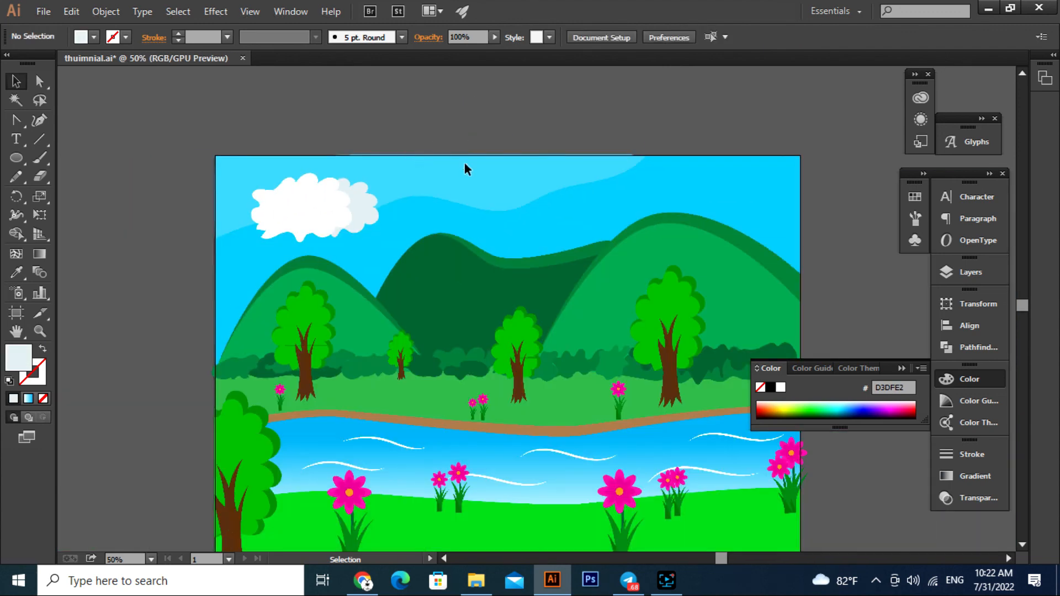
{"action": "left_click_drag", "start_coordinate": [635, 145], "coordinate": [549, 165]}
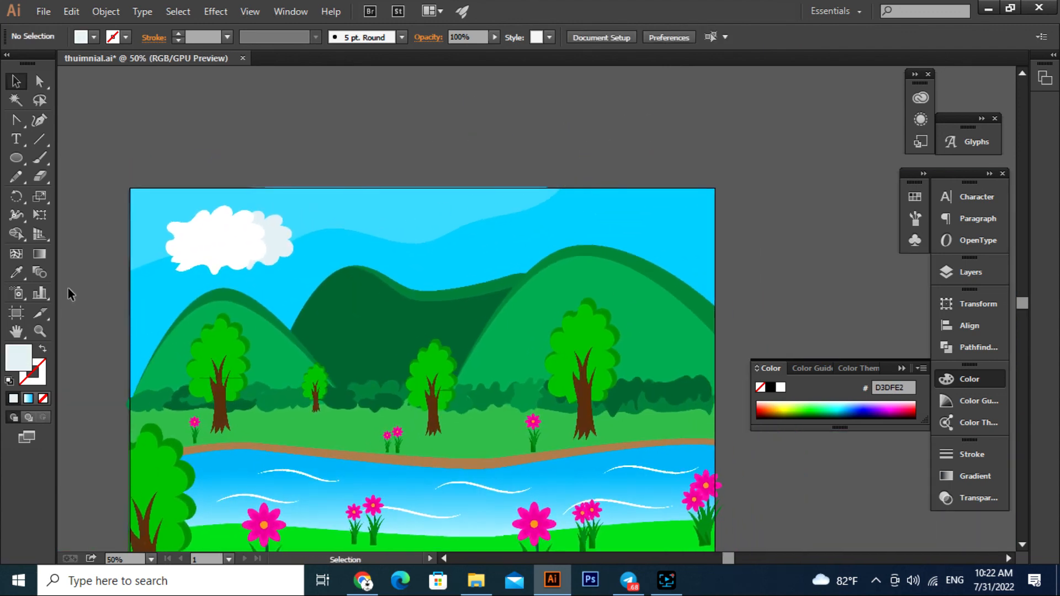
{"action": "left_click", "coordinate": [42, 158]}
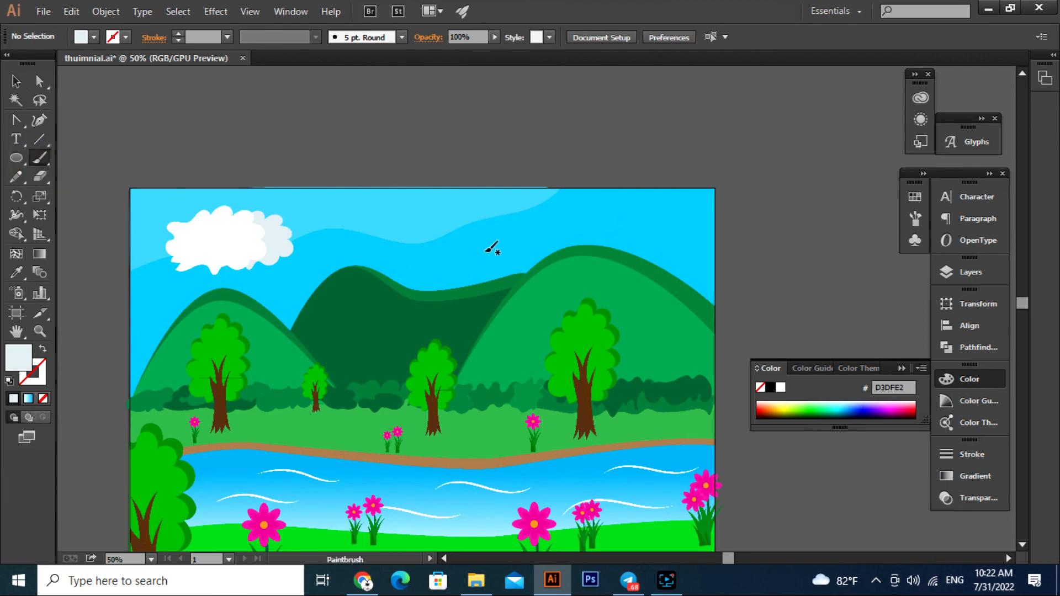
{"action": "scroll", "coordinate": [497, 244], "scroll_direction": "up", "scroll_amount": 1}
{"action": "mouse_move", "coordinate": [674, 234]}
{"action": "left_mouse_down"}
{"action": "mouse_move", "coordinate": [639, 236]}
{"action": "mouse_move", "coordinate": [627, 210]}
{"action": "mouse_move", "coordinate": [655, 186]}
{"action": "mouse_move", "coordinate": [727, 192]}
{"action": "left_mouse_up"}
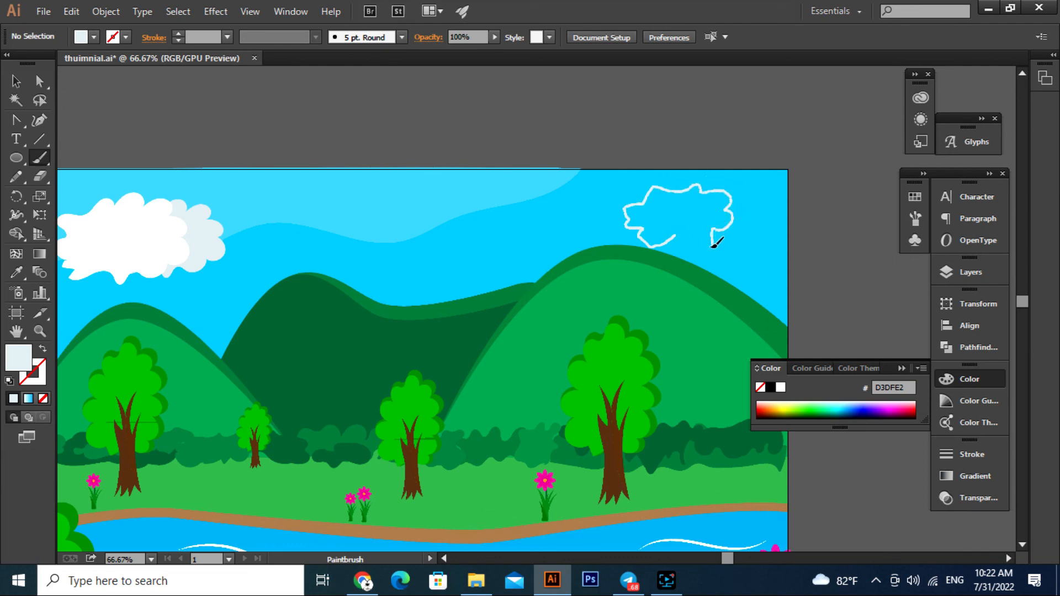
{"action": "left_click_drag", "start_coordinate": [735, 227], "coordinate": [732, 229]}
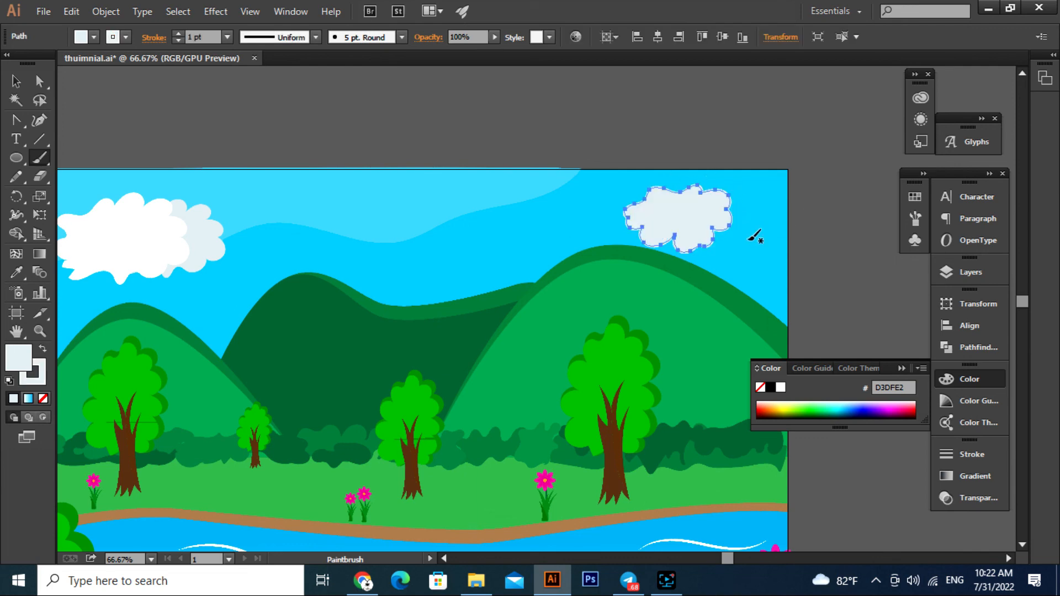
Step: Remove the stroke from the second cloud and fill it with white FFFFFF
{"action": "left_click", "coordinate": [44, 398]}
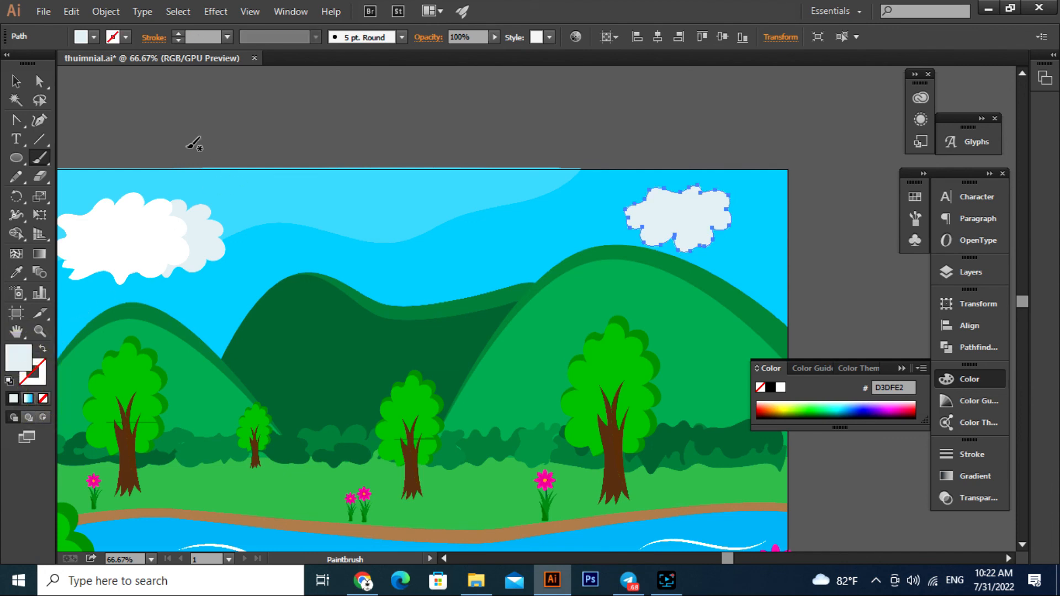
{"action": "left_click", "coordinate": [87, 36]}
{"action": "left_click", "coordinate": [32, 63]}
{"action": "left_click", "coordinate": [418, 131]}
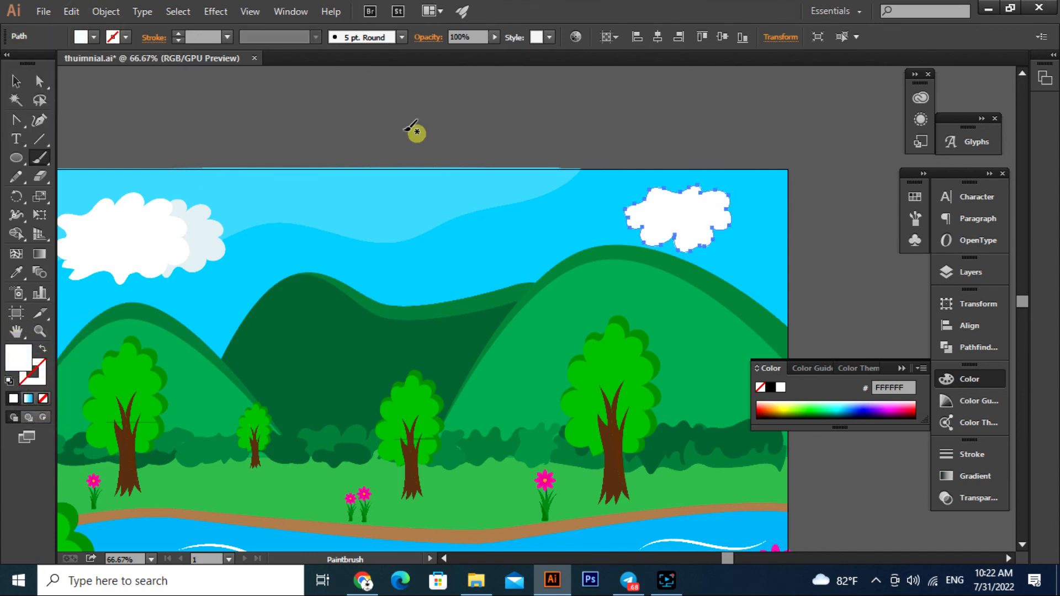
Step: Shift the second cloud slightly to the right and place a duplicate of it to its left in the sky
{"action": "left_click", "coordinate": [16, 81]}
{"action": "left_click", "coordinate": [331, 120]}
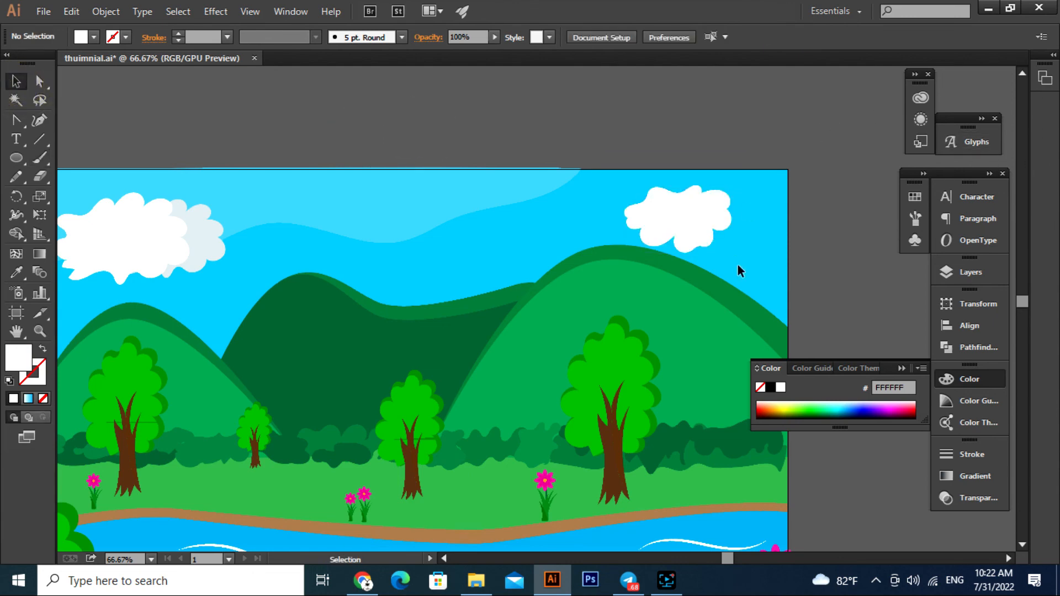
{"action": "left_click", "coordinate": [700, 218]}
{"action": "left_click_drag", "start_coordinate": [698, 215], "coordinate": [546, 228]}
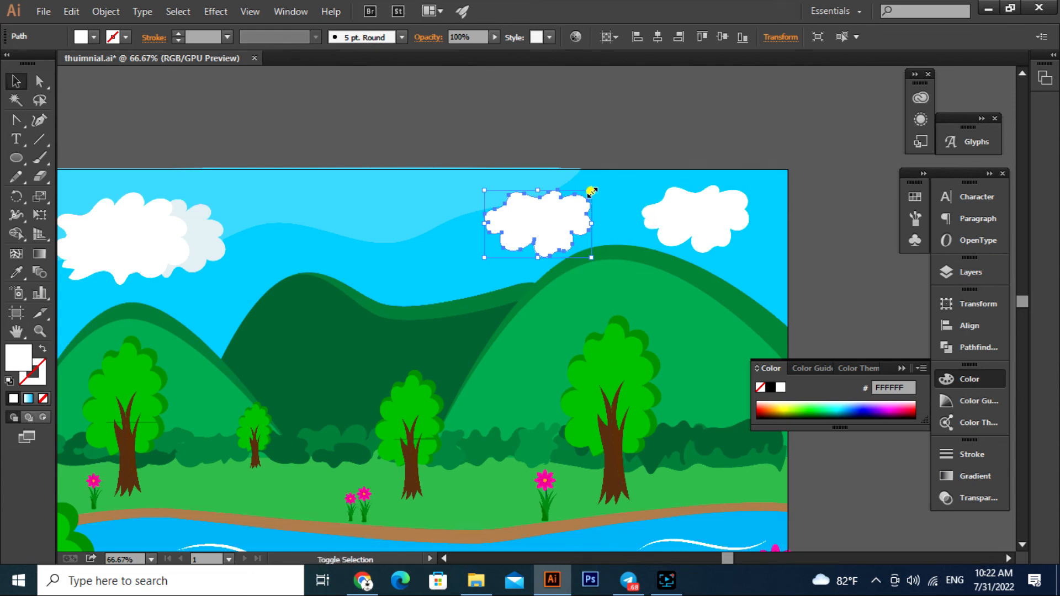
Step: Shrink the duplicate cloud, place it in the middle of the sky above the dark hill, and set its opacity to 58%
{"action": "left_click_drag", "start_coordinate": [591, 191], "coordinate": [437, 218]}
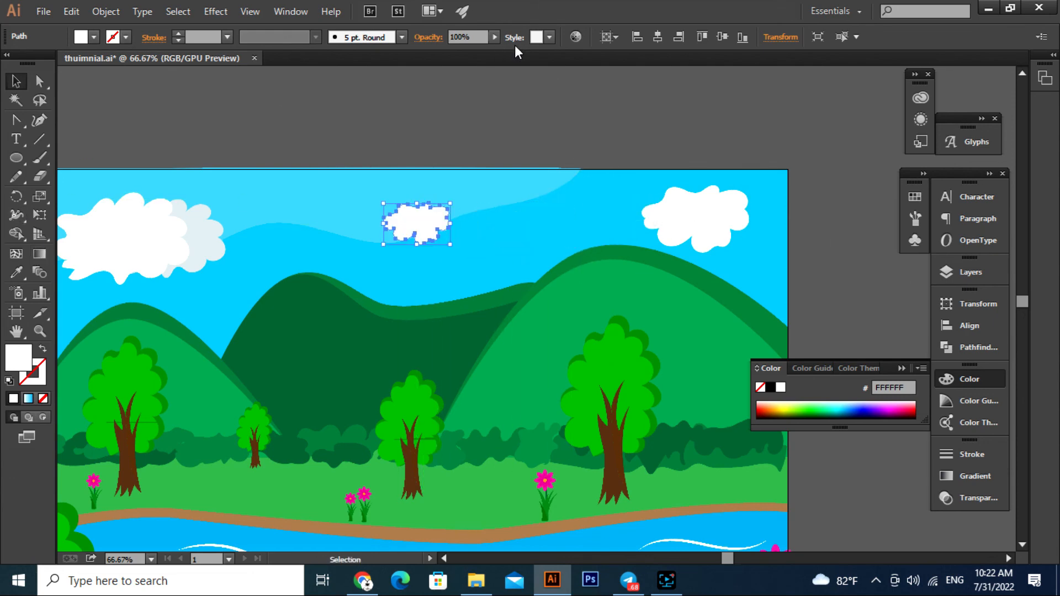
{"action": "left_click", "coordinate": [490, 37]}
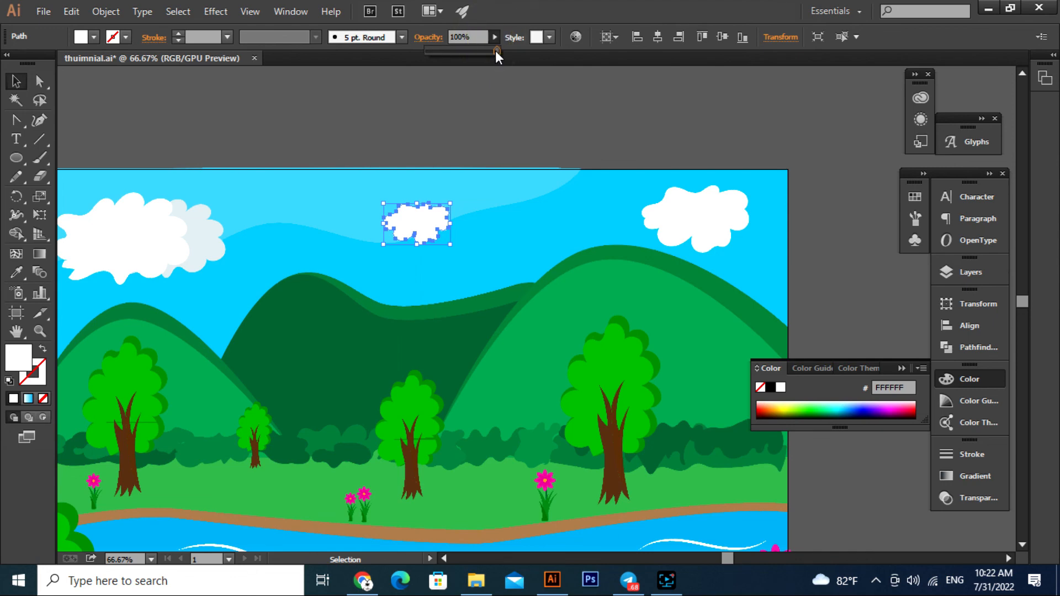
{"action": "left_click", "coordinate": [549, 123]}
{"action": "left_click", "coordinate": [422, 231]}
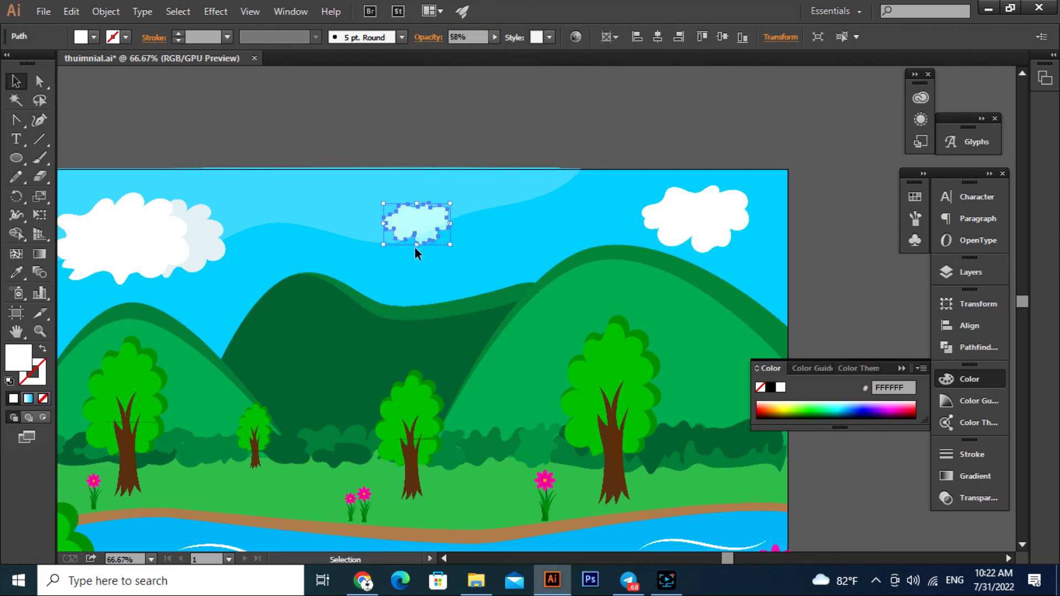
{"action": "key", "text": "ctrl+minus"}
{"action": "left_click", "coordinate": [730, 157]}
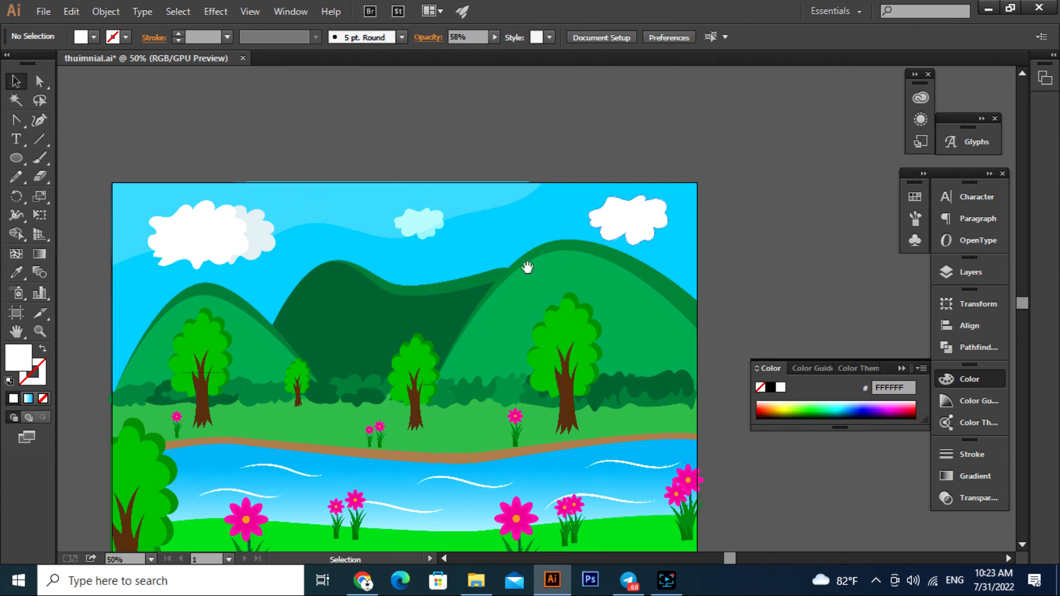
Step: Shift the small translucent cloud slightly to the left in the sky and deselect it
{"action": "scroll", "coordinate": [525, 267], "scroll_direction": "down", "scroll_amount": 4}
{"action": "scroll", "coordinate": [524, 267], "scroll_direction": "left", "scroll_amount": 1}
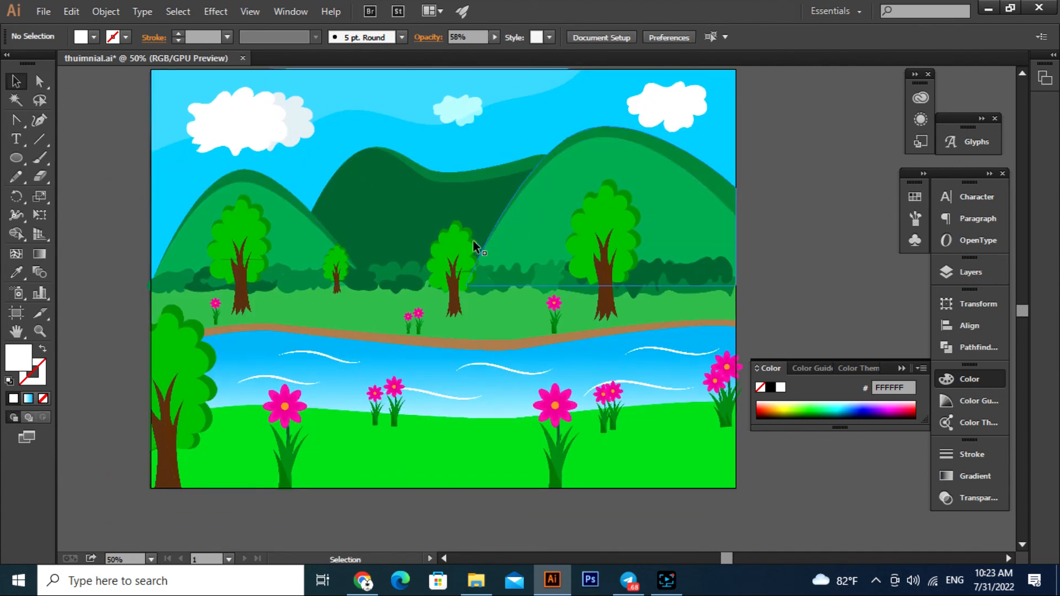
{"action": "key", "text": "ctrl+minus"}
{"action": "left_click_drag", "start_coordinate": [504, 208], "coordinate": [506, 244]}
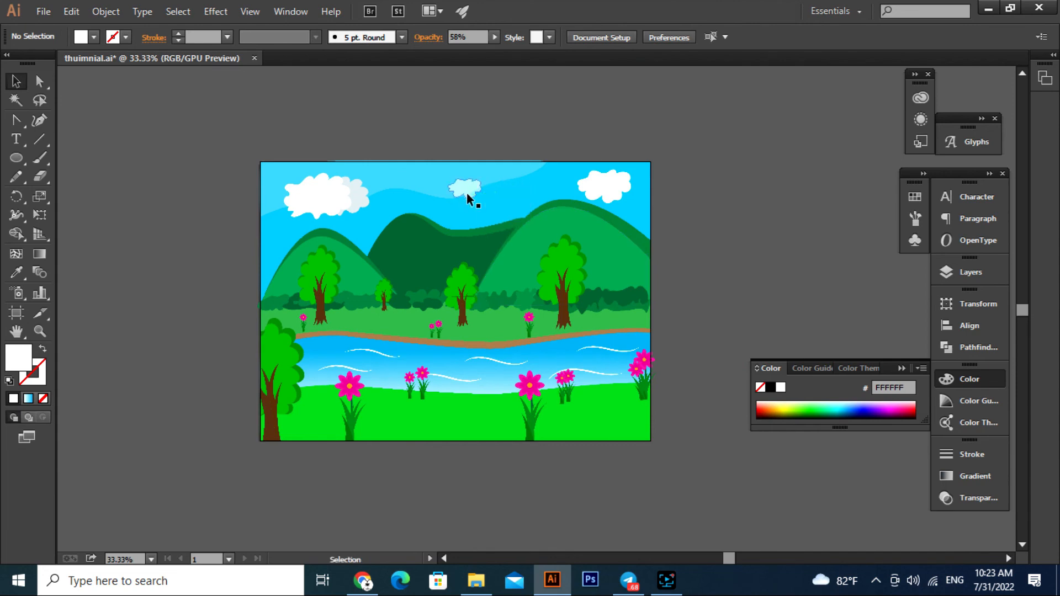
{"action": "left_click_drag", "start_coordinate": [466, 192], "coordinate": [457, 193]}
{"action": "left_click", "coordinate": [502, 132]}
{"action": "left_click_drag", "start_coordinate": [739, 265], "coordinate": [722, 299]}
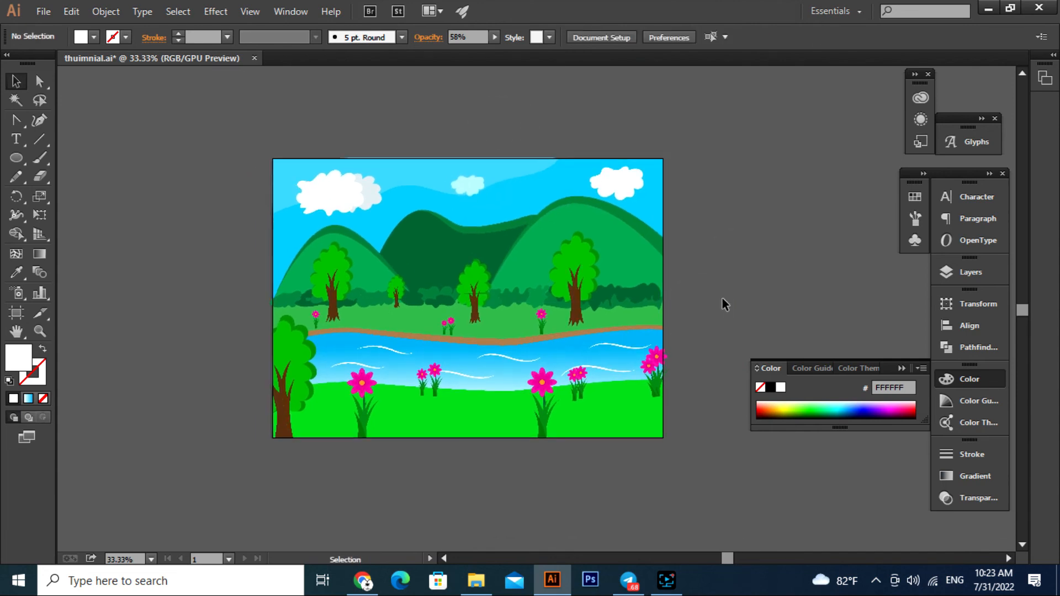
{"action": "left_click_drag", "start_coordinate": [744, 263], "coordinate": [748, 264]}
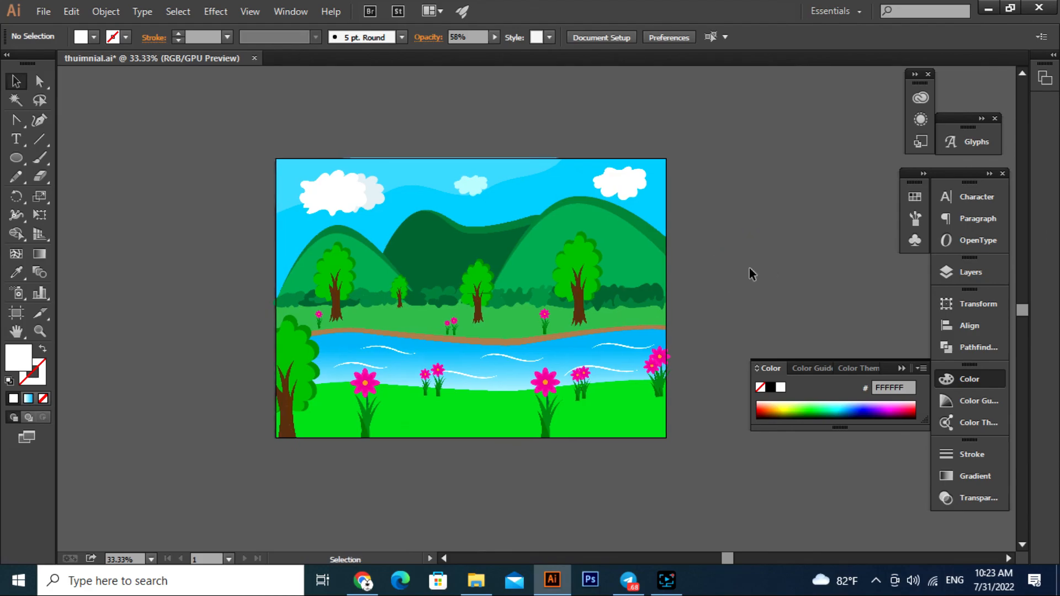